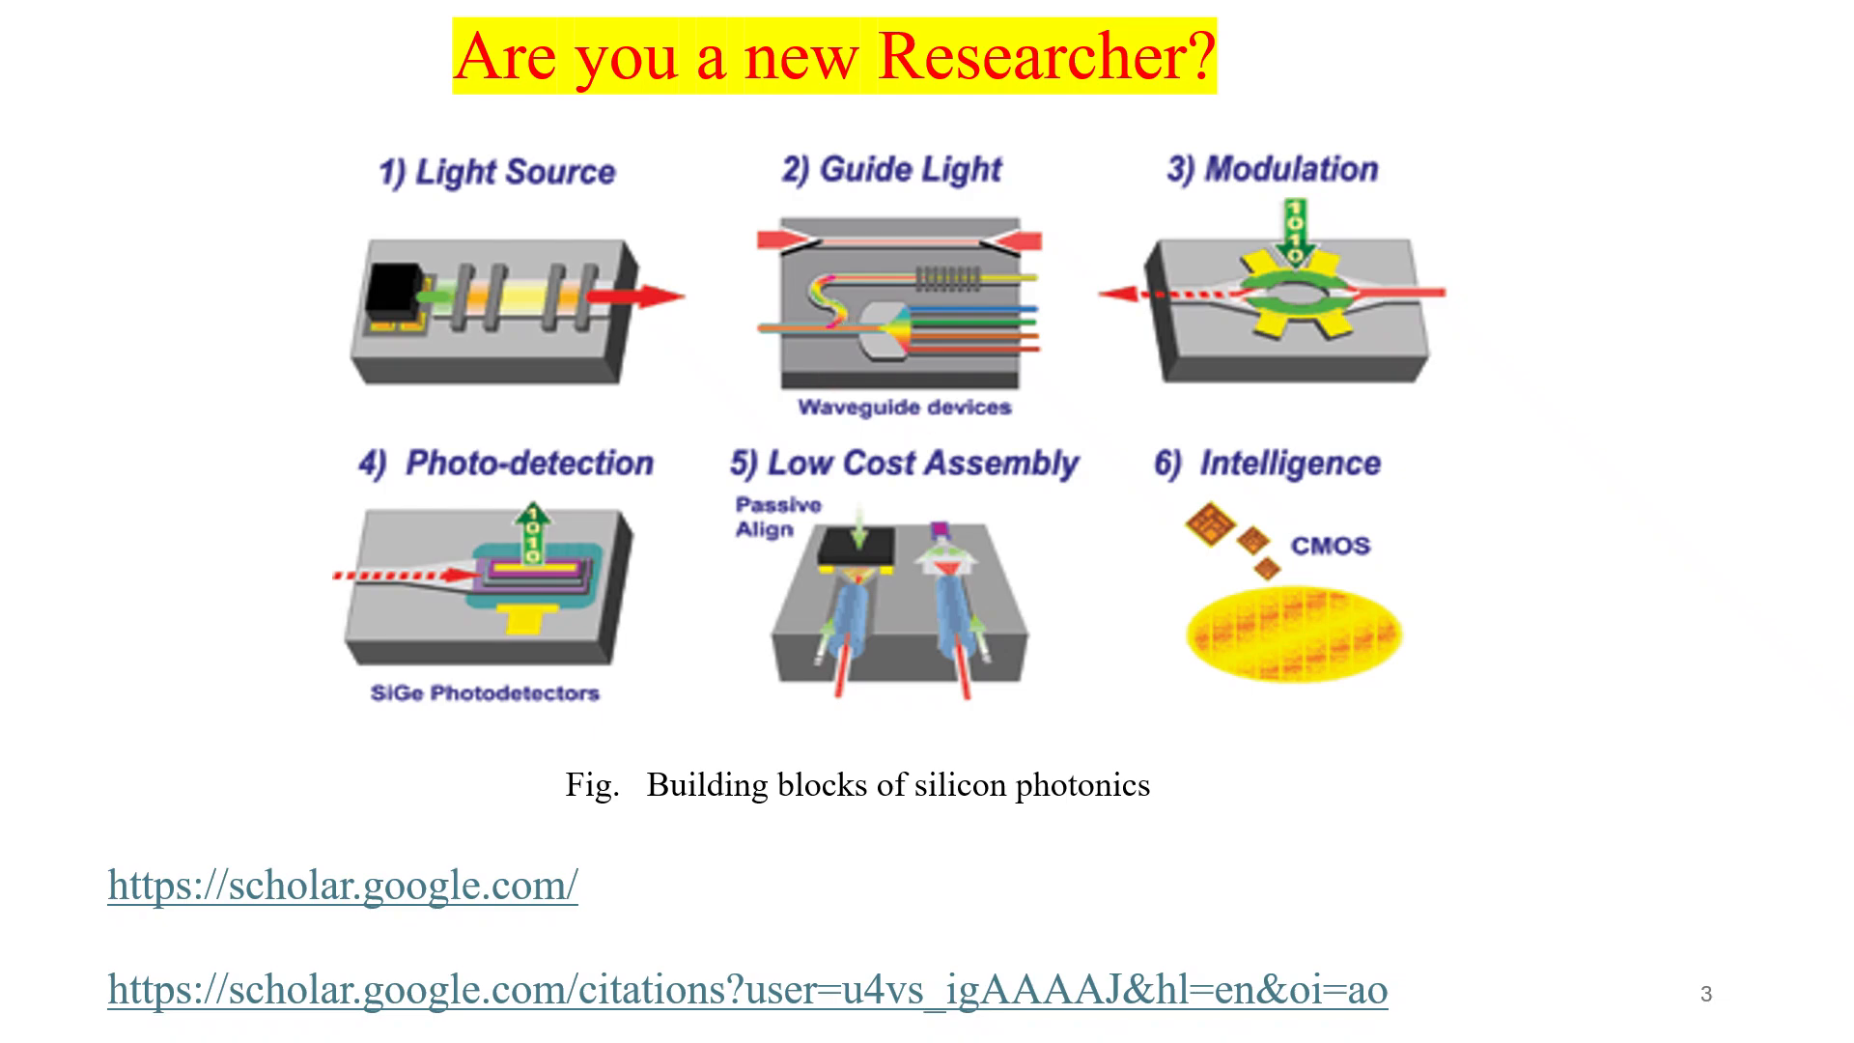
{"action": "key", "text": "Right"}
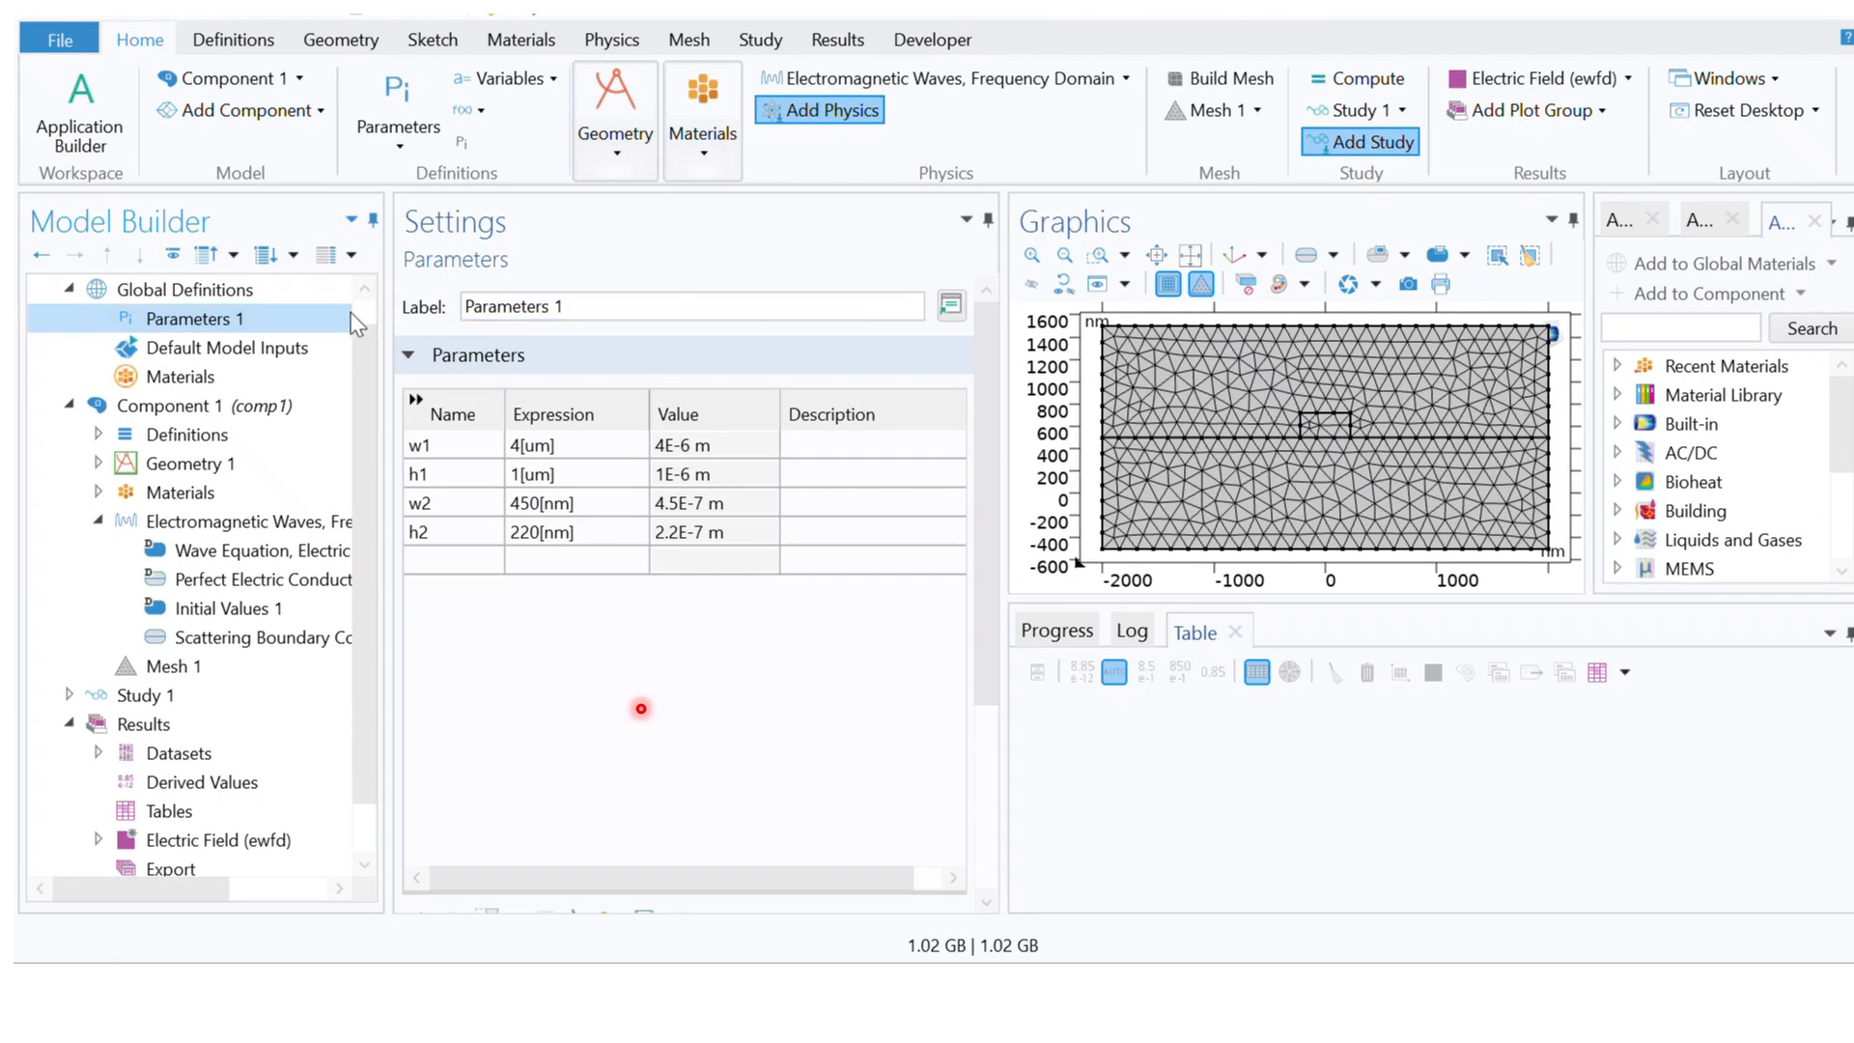
{"action": "left_click_drag", "start_coordinate": [375, 346], "coordinate": [362, 421]}
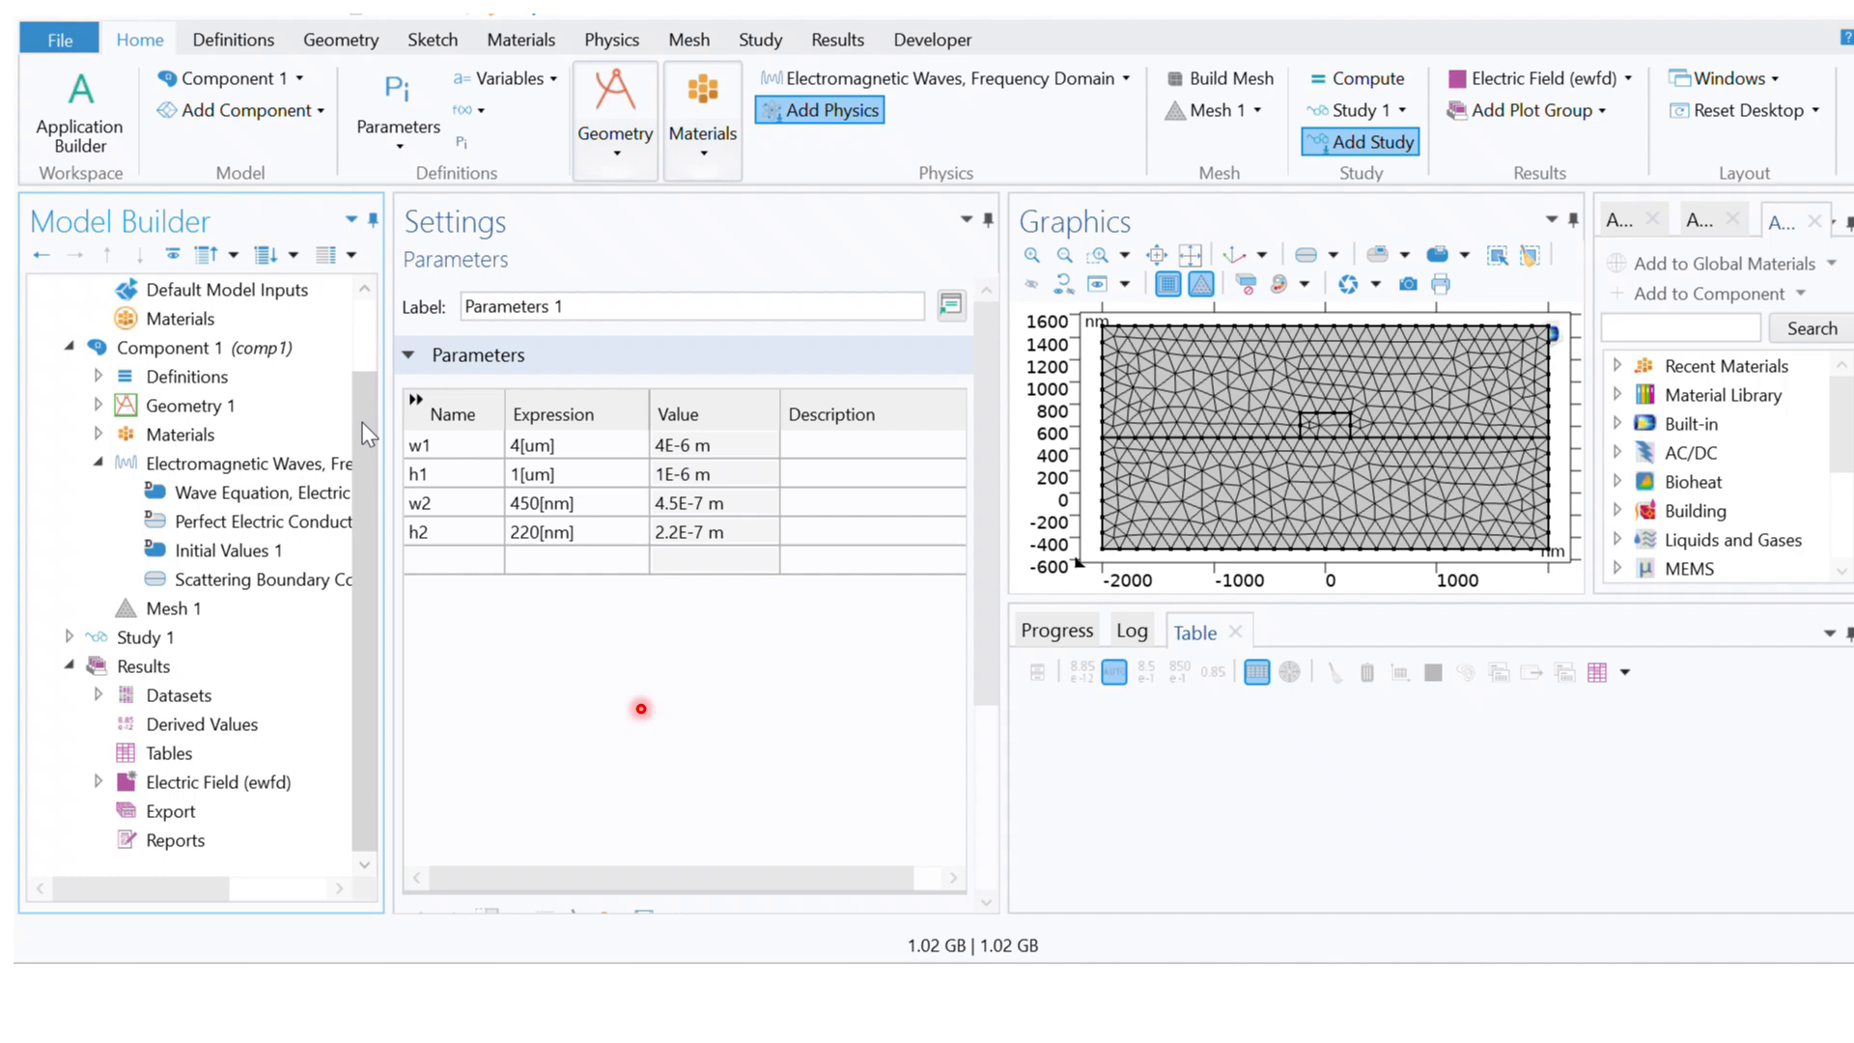
{"action": "left_click", "coordinate": [98, 462]}
{"action": "left_click", "coordinate": [162, 580]}
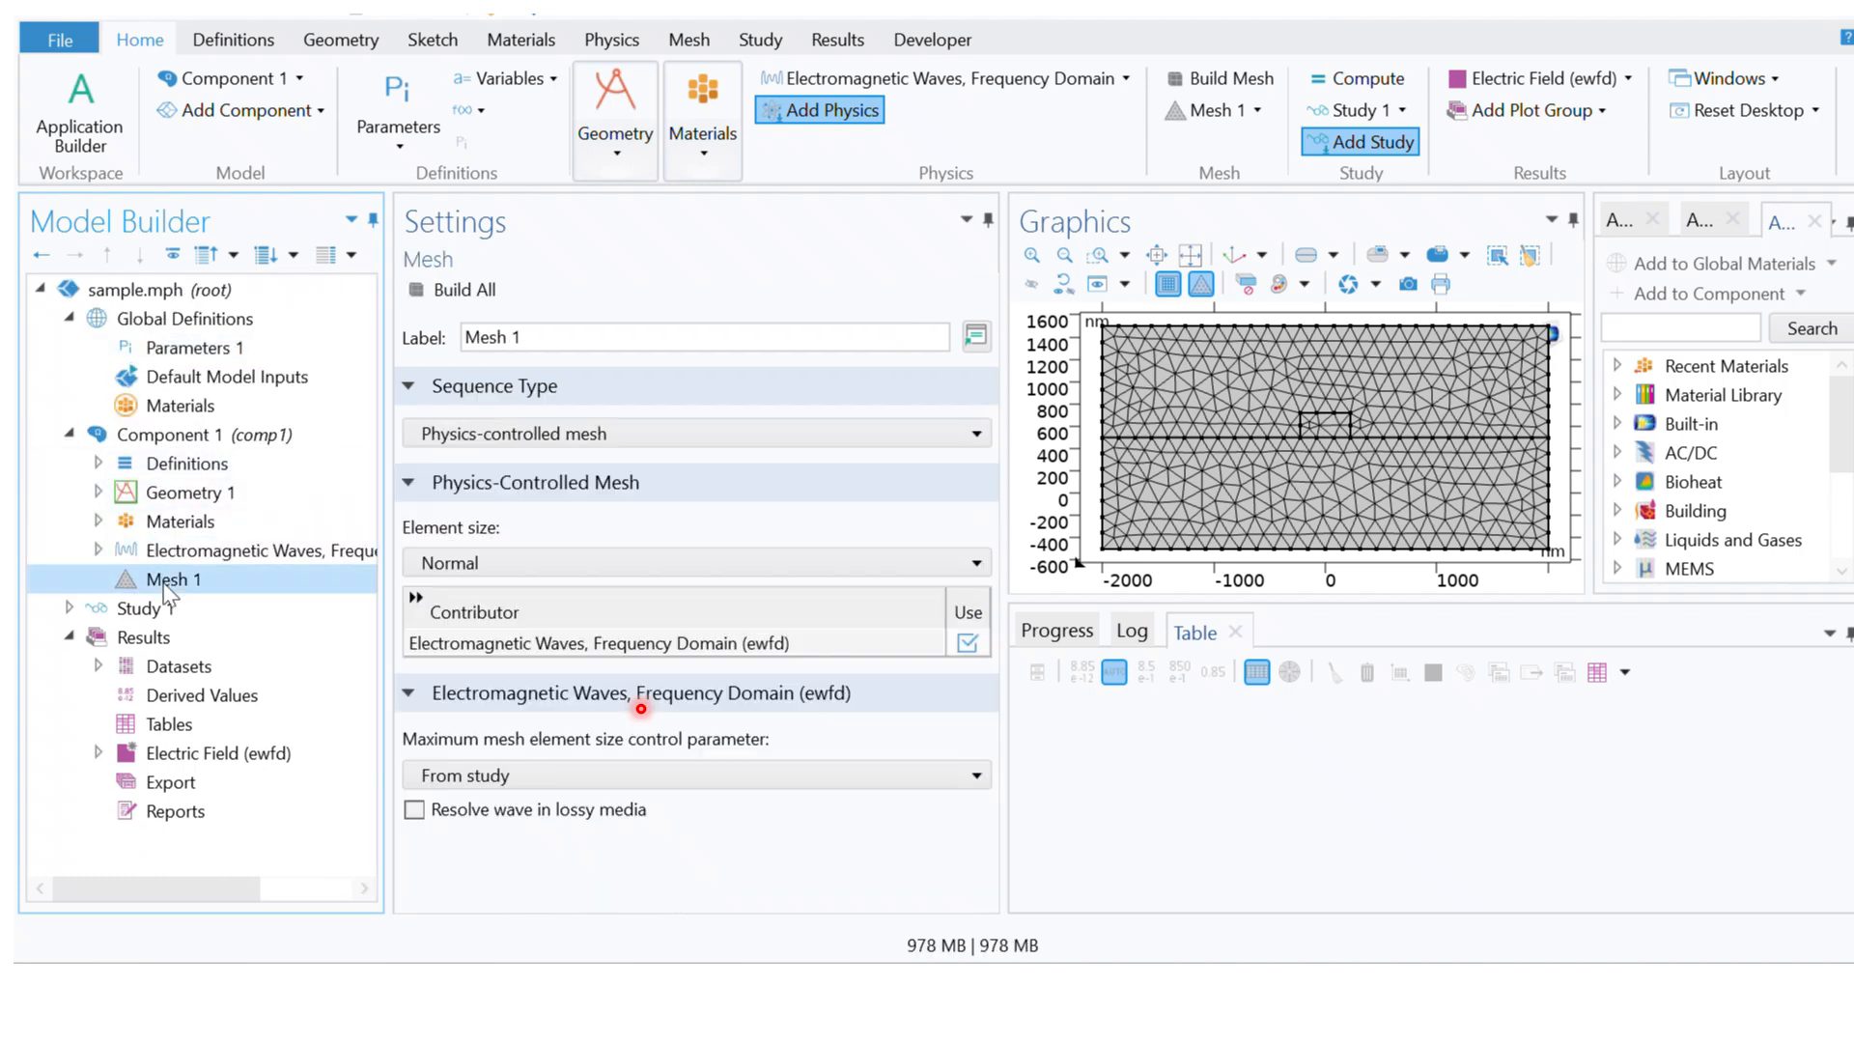
{"action": "left_click", "coordinate": [66, 608]}
{"action": "left_click", "coordinate": [65, 609]}
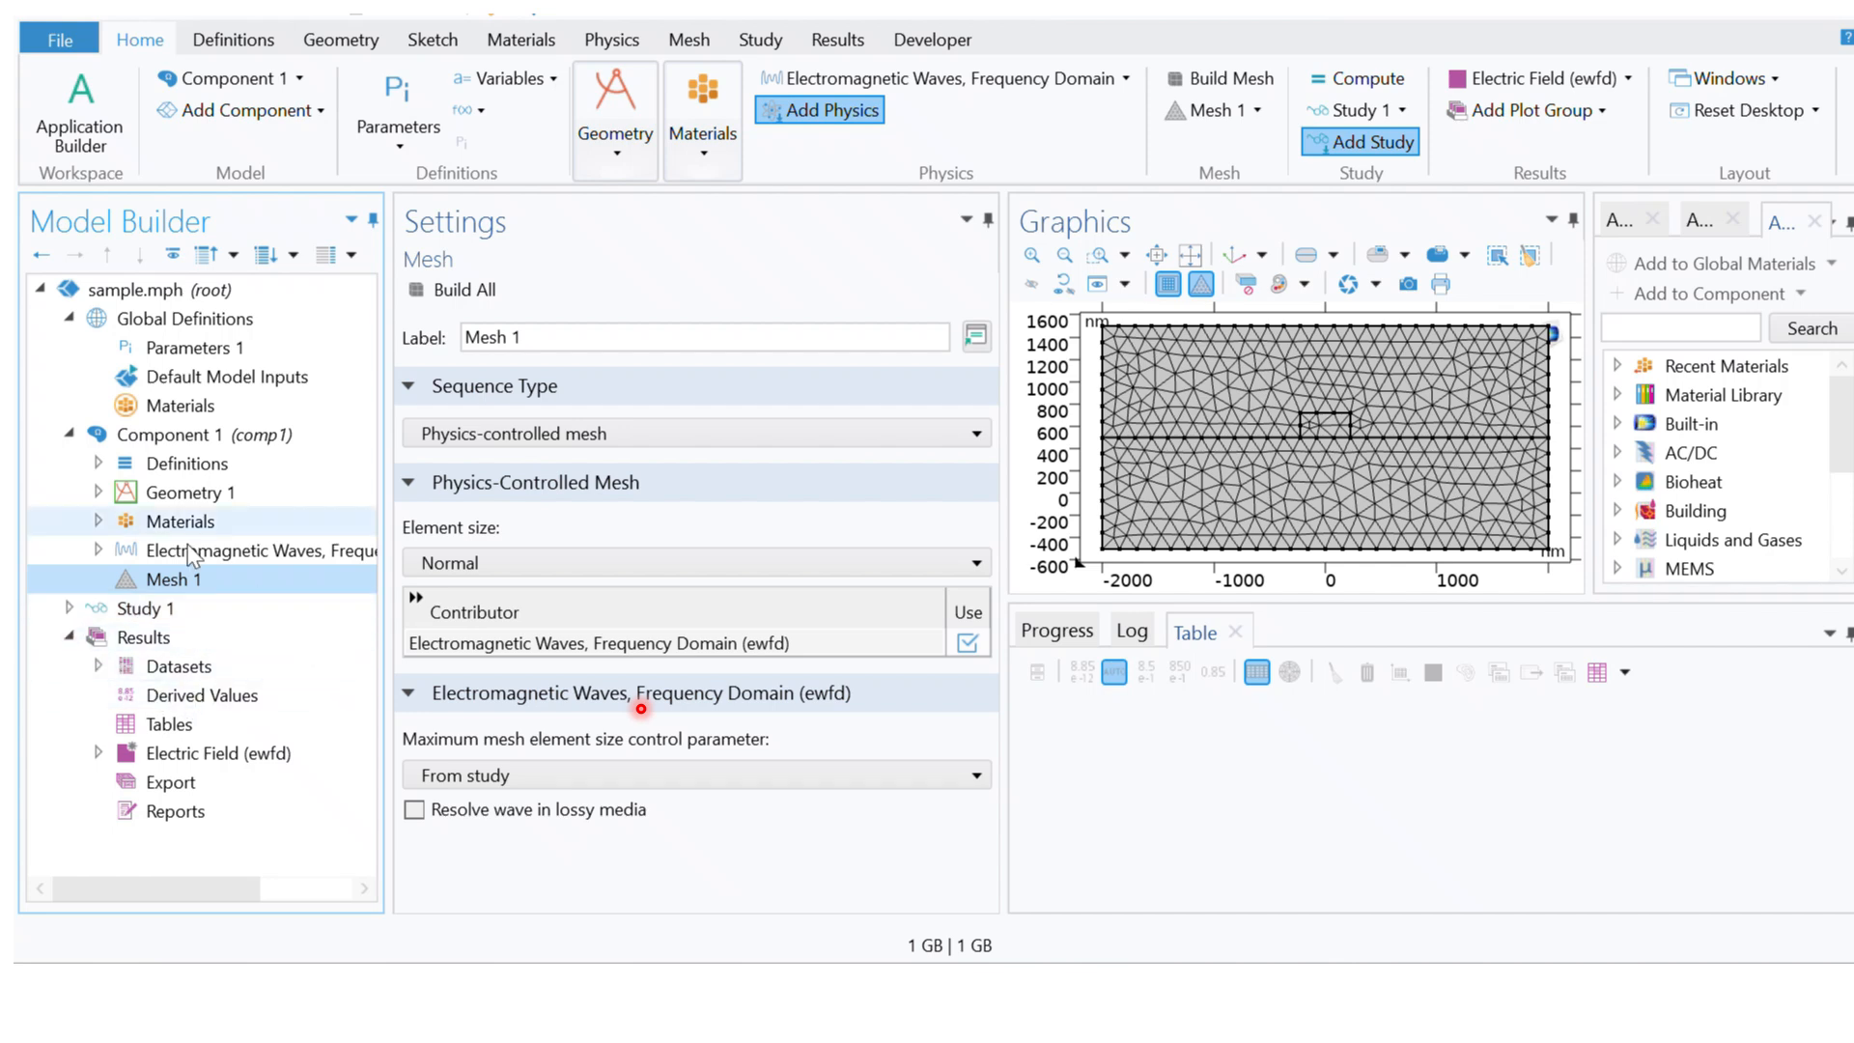
Step: Add a global parameter named lamda with the expression 1550[nm] to Parameters 1
{"action": "left_click", "coordinate": [190, 349]}
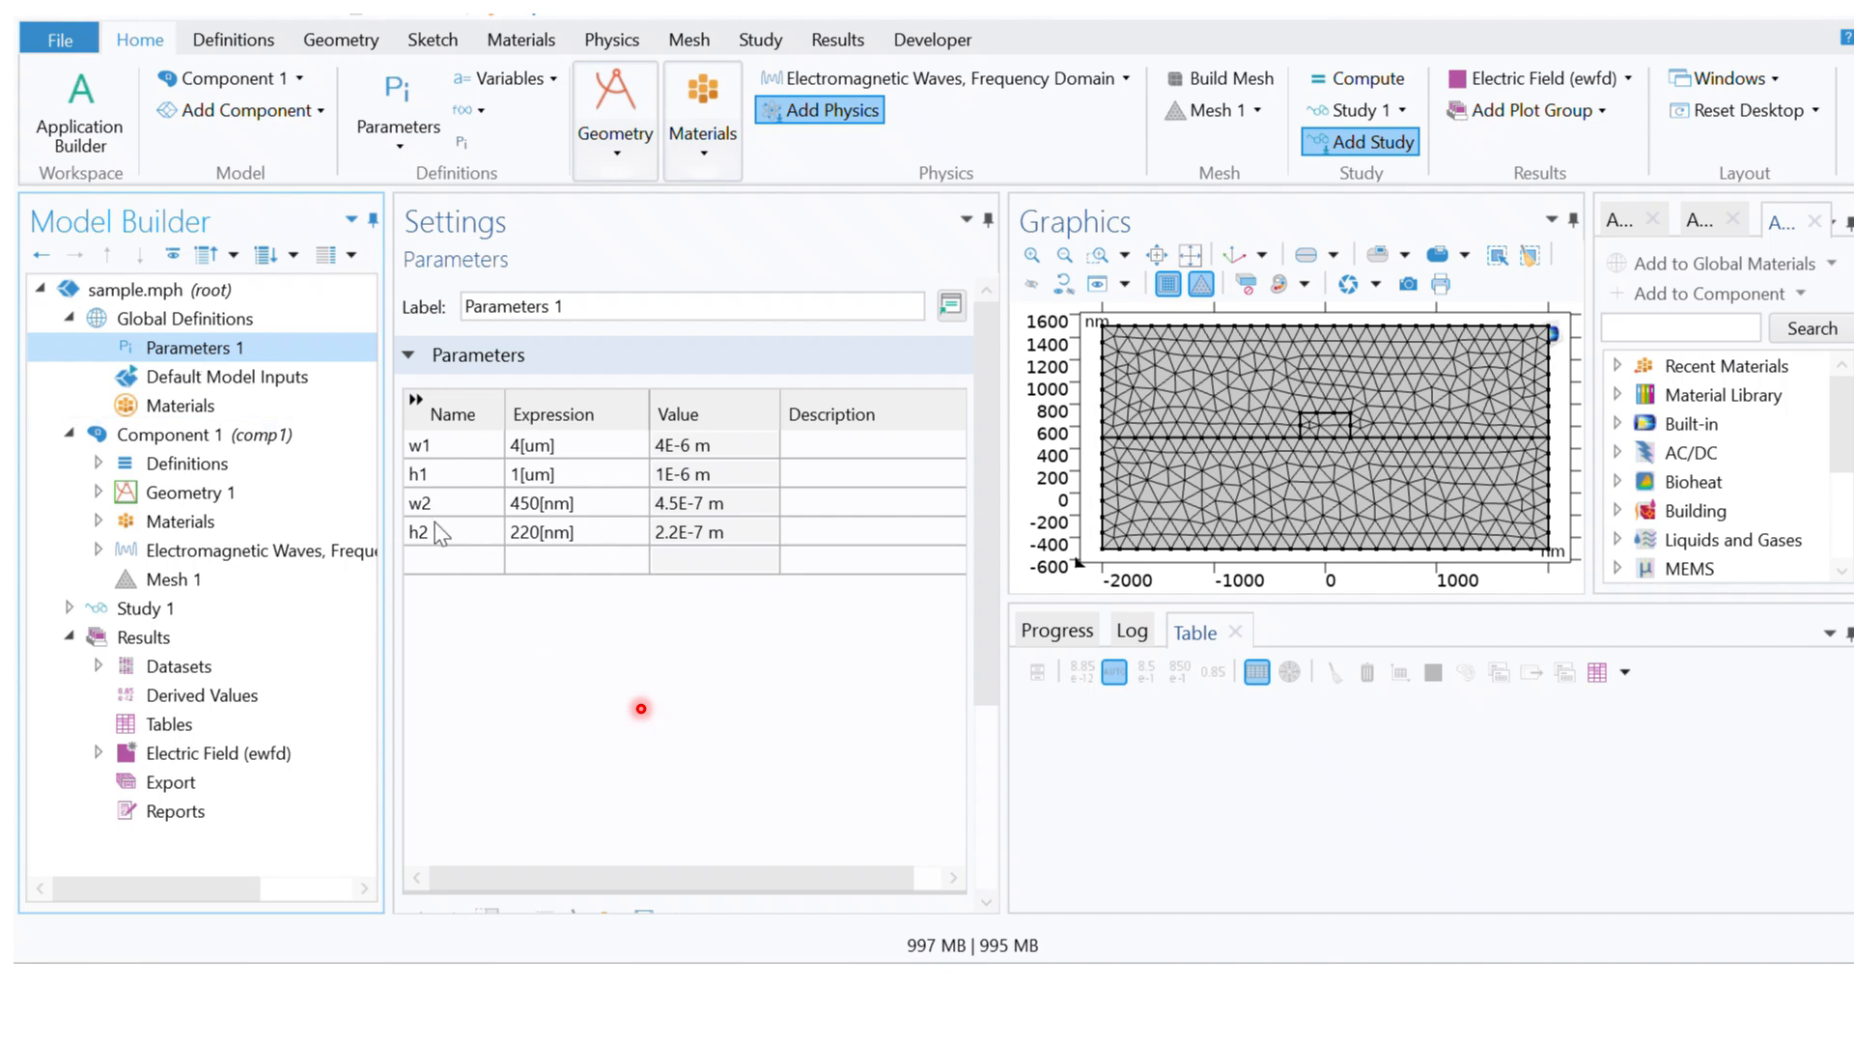
{"action": "left_click", "coordinate": [452, 560]}
{"action": "left_click_drag", "start_coordinate": [982, 504], "coordinate": [979, 560]}
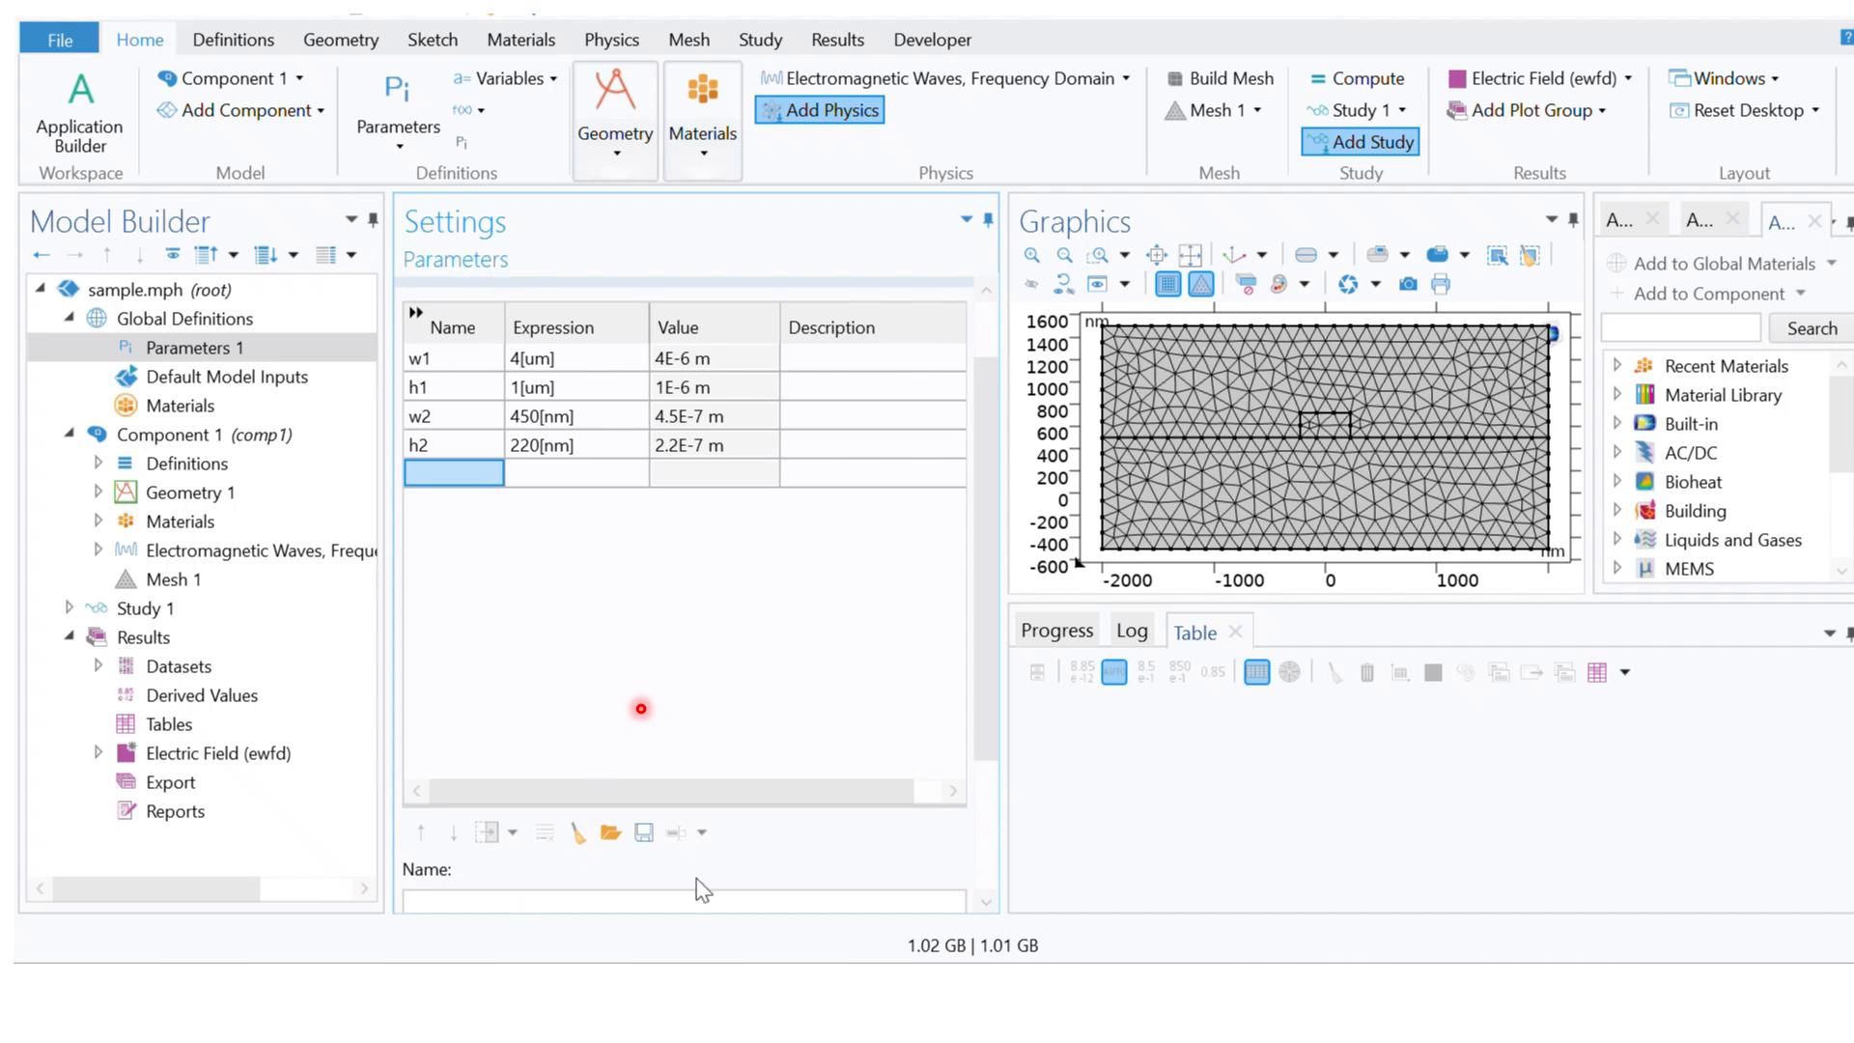
{"action": "left_click_drag", "start_coordinate": [983, 646], "coordinate": [981, 729]}
{"action": "left_click", "coordinate": [633, 769]}
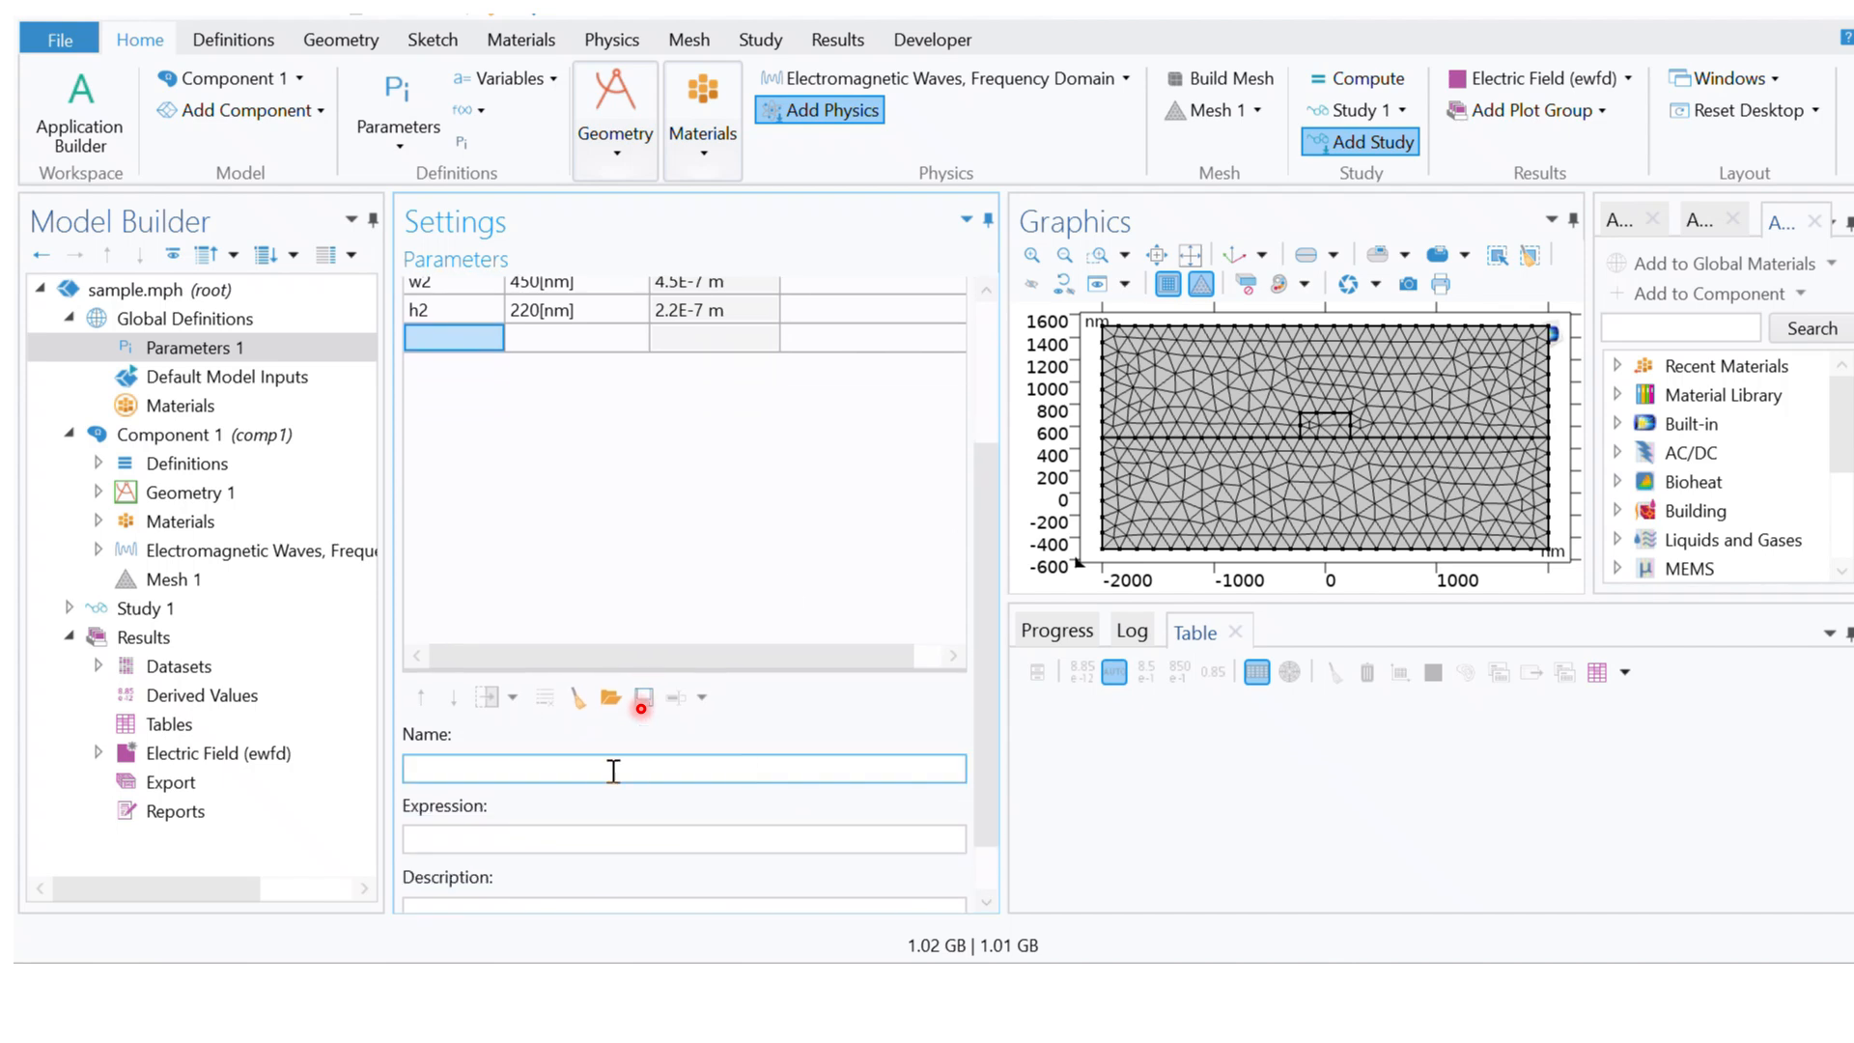
{"action": "type", "text": "lamda"}
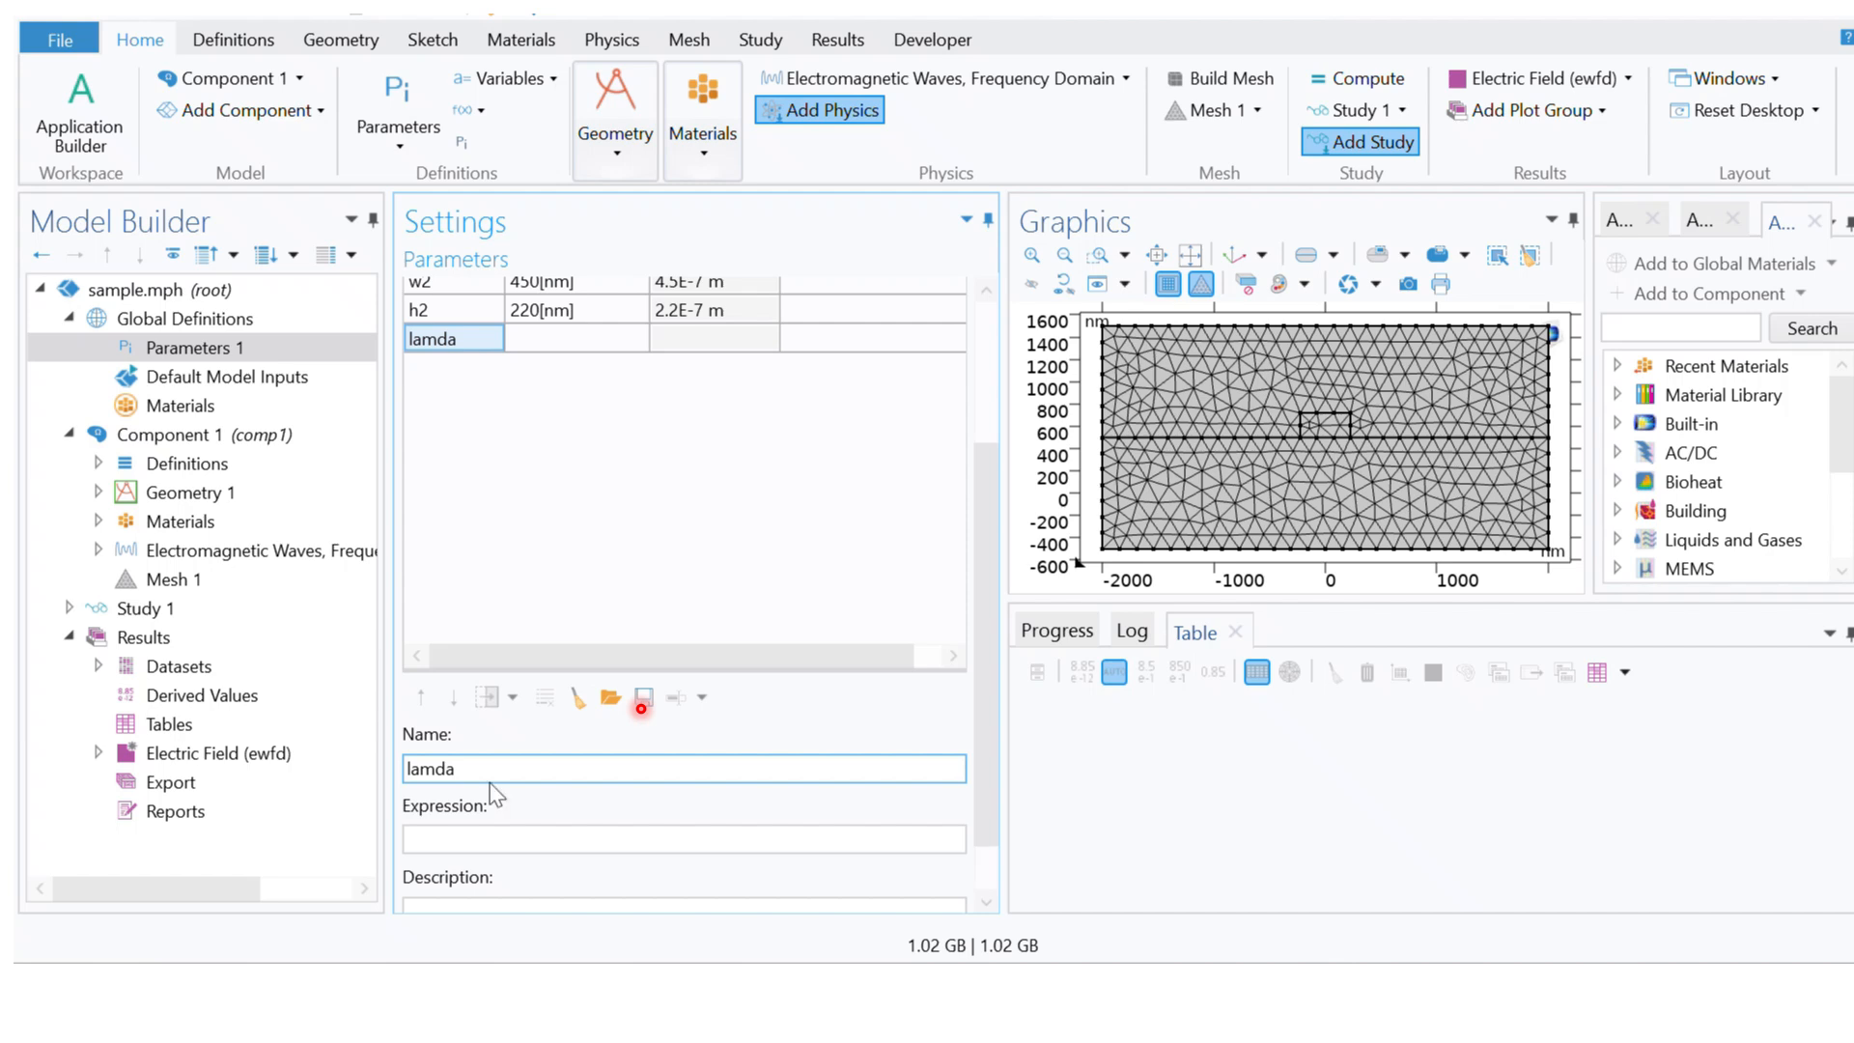
{"action": "left_click", "coordinate": [483, 840]}
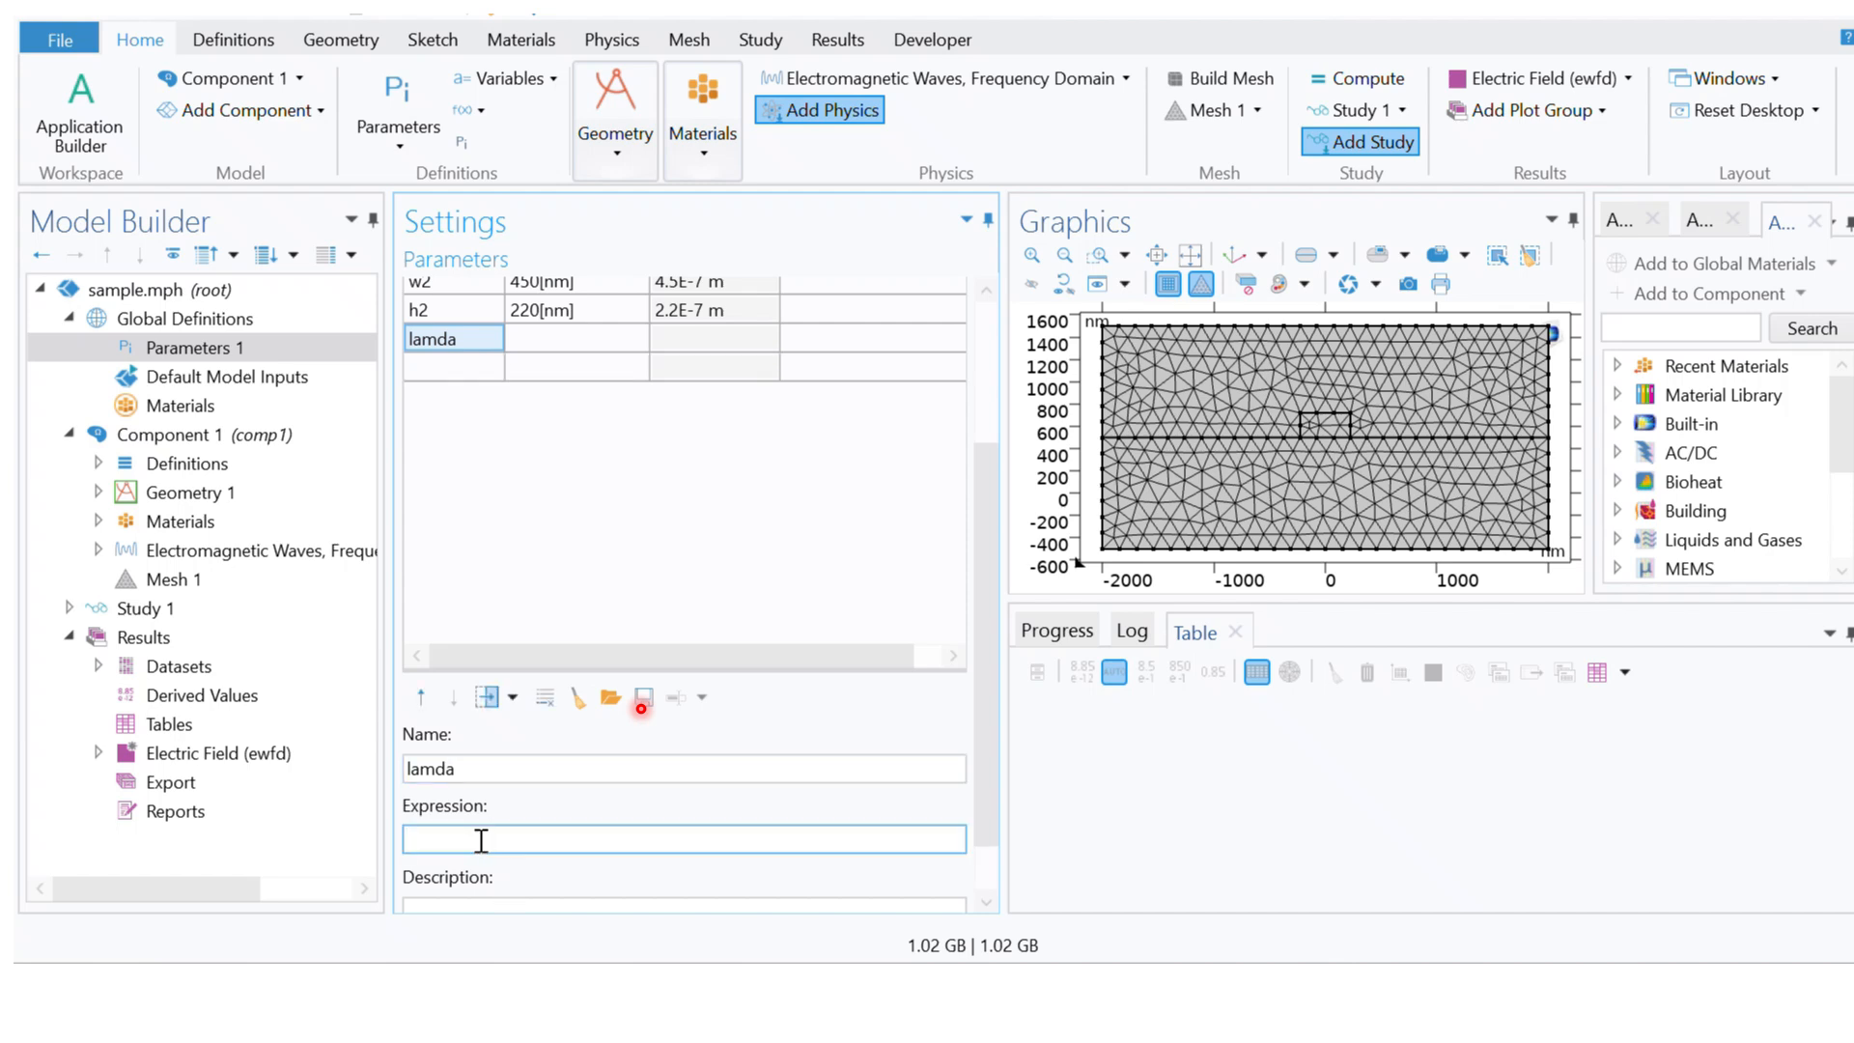
{"action": "type", "text": "1550[nm]"}
{"action": "left_click", "coordinate": [484, 644]}
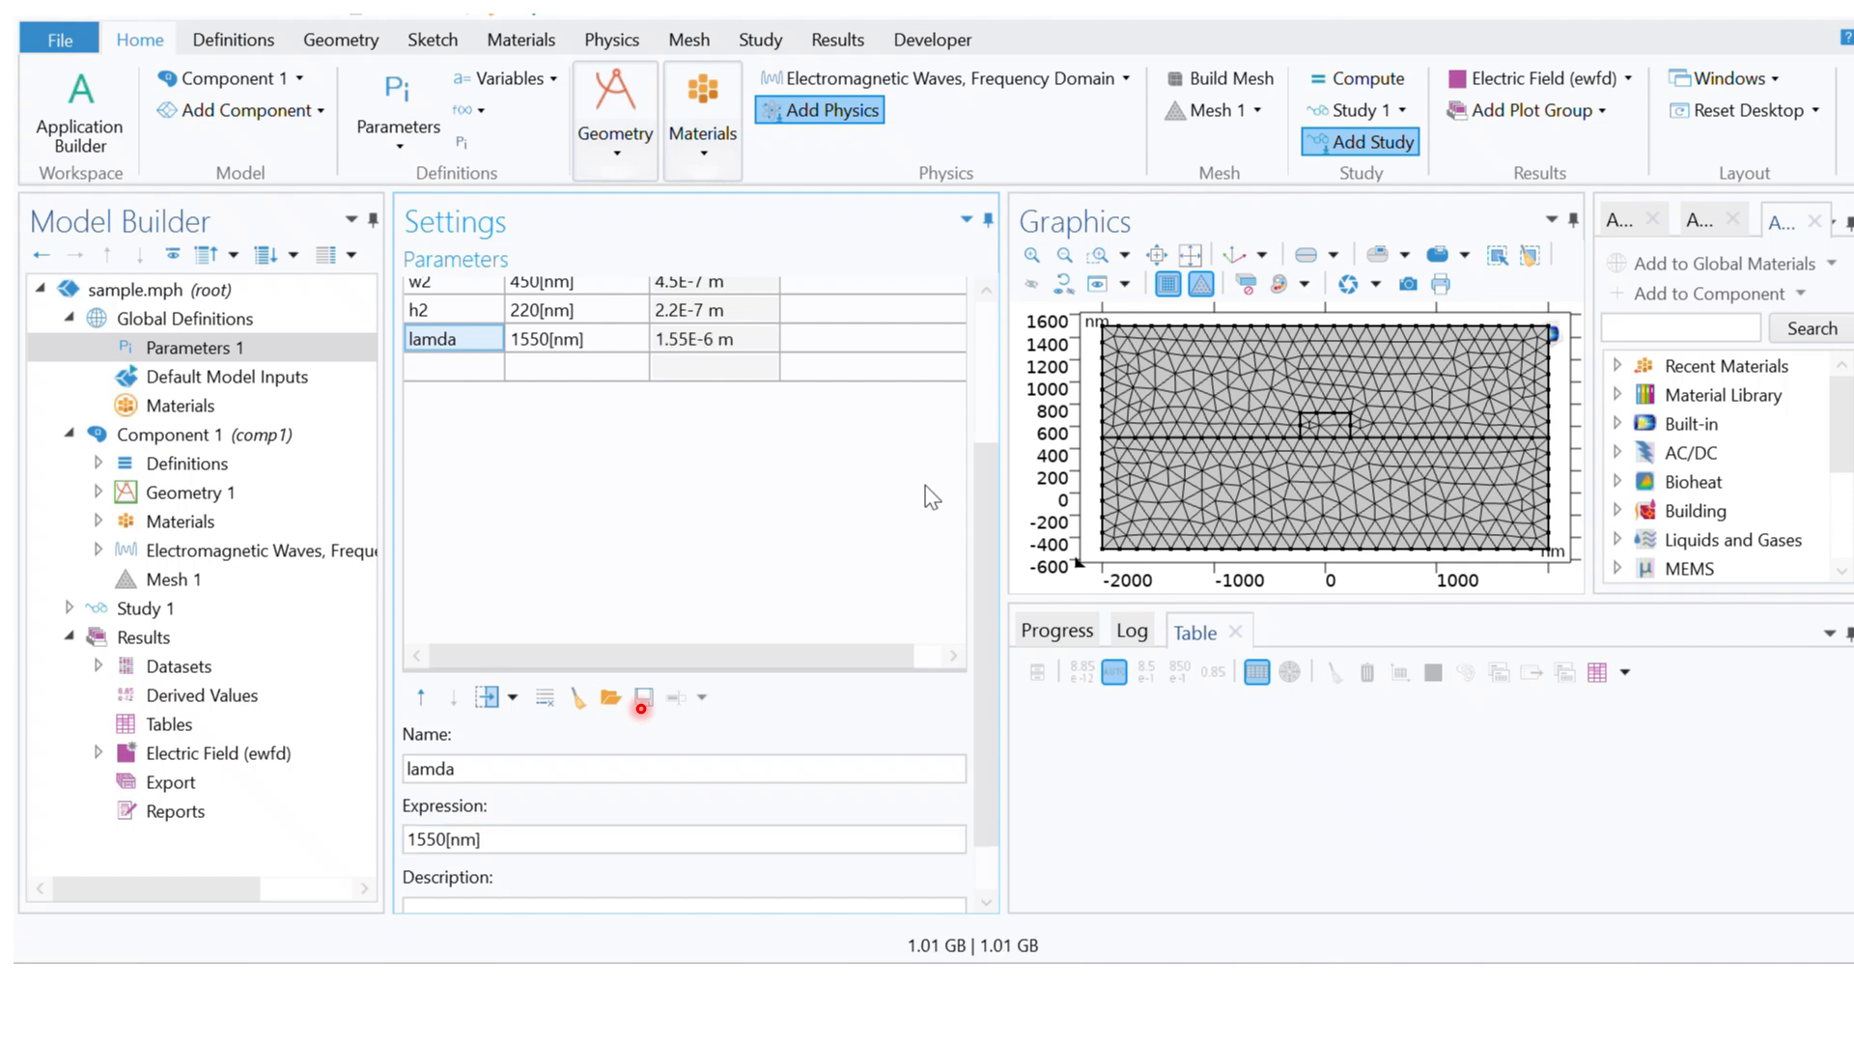
{"action": "left_click_drag", "start_coordinate": [987, 506], "coordinate": [989, 441]}
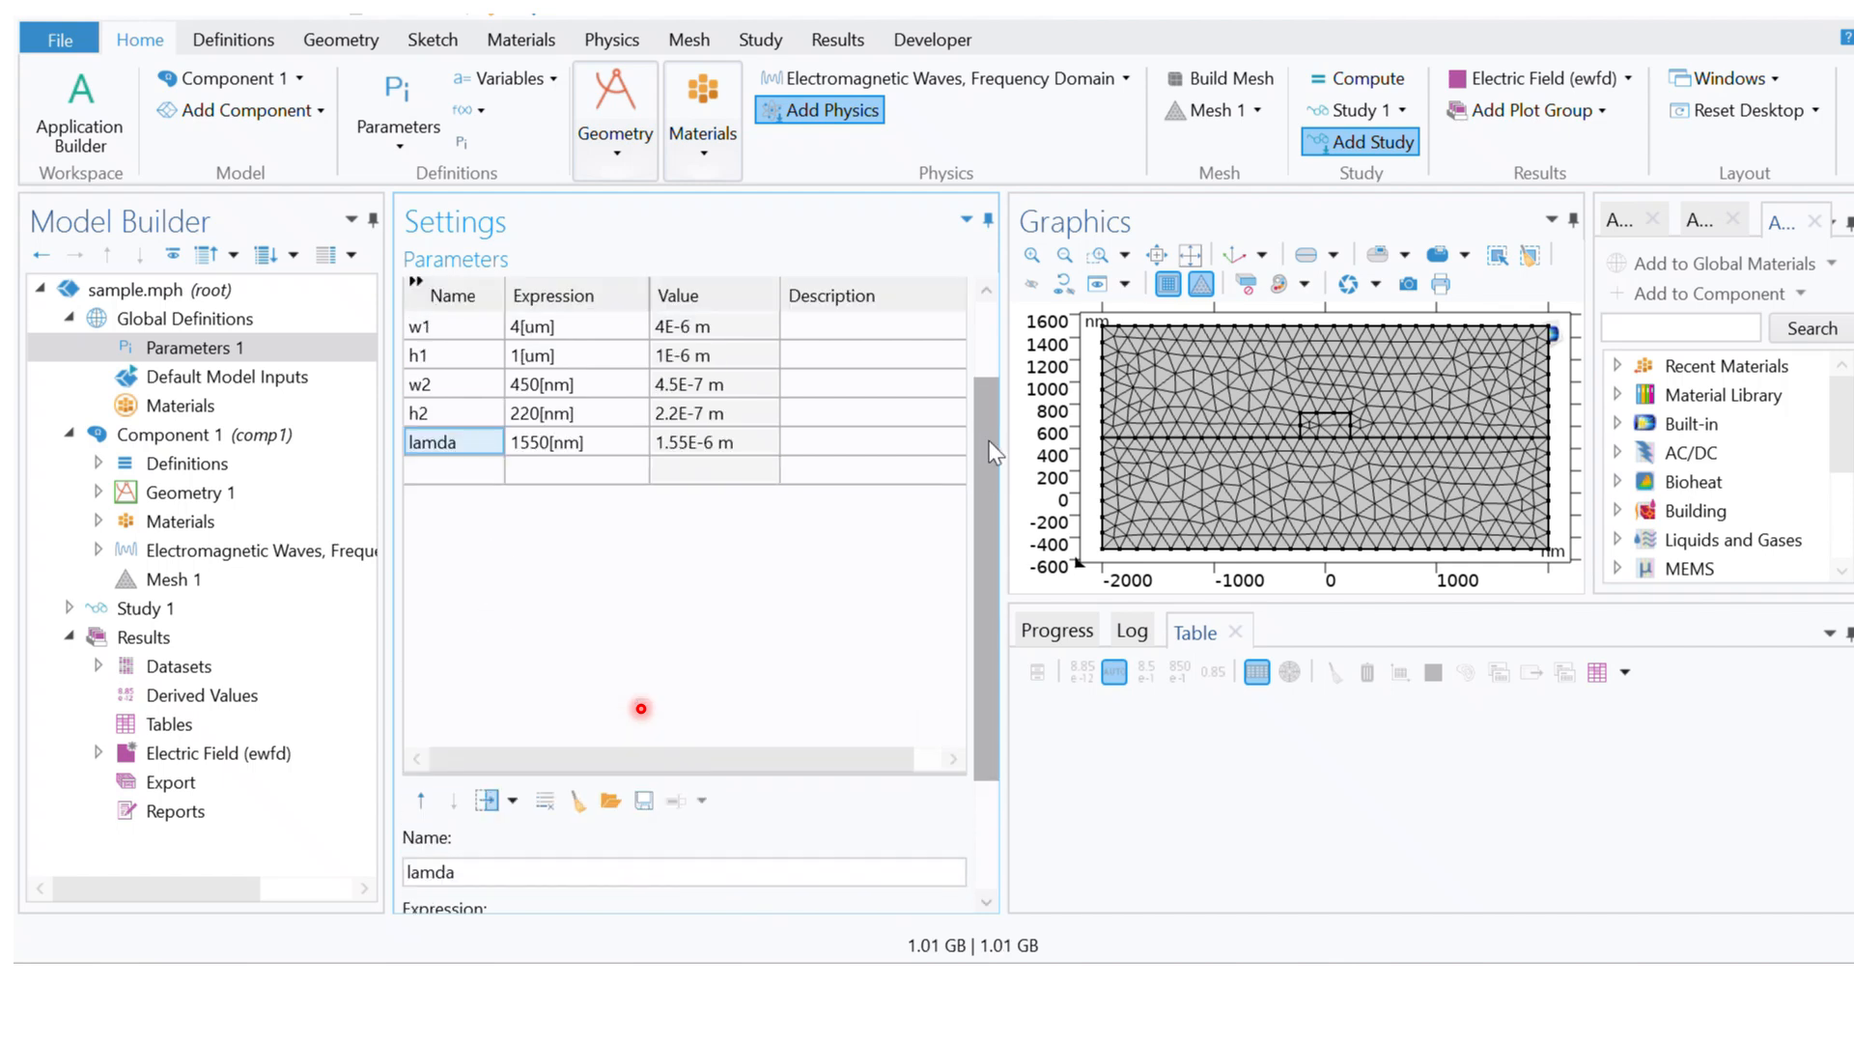
Step: Build Rectangle 1, Rectangle 2 and Rectangle 3 of Geometry 1 one by one, finishing with a build of all objects
{"action": "left_click", "coordinate": [99, 493]}
{"action": "left_click", "coordinate": [213, 499]}
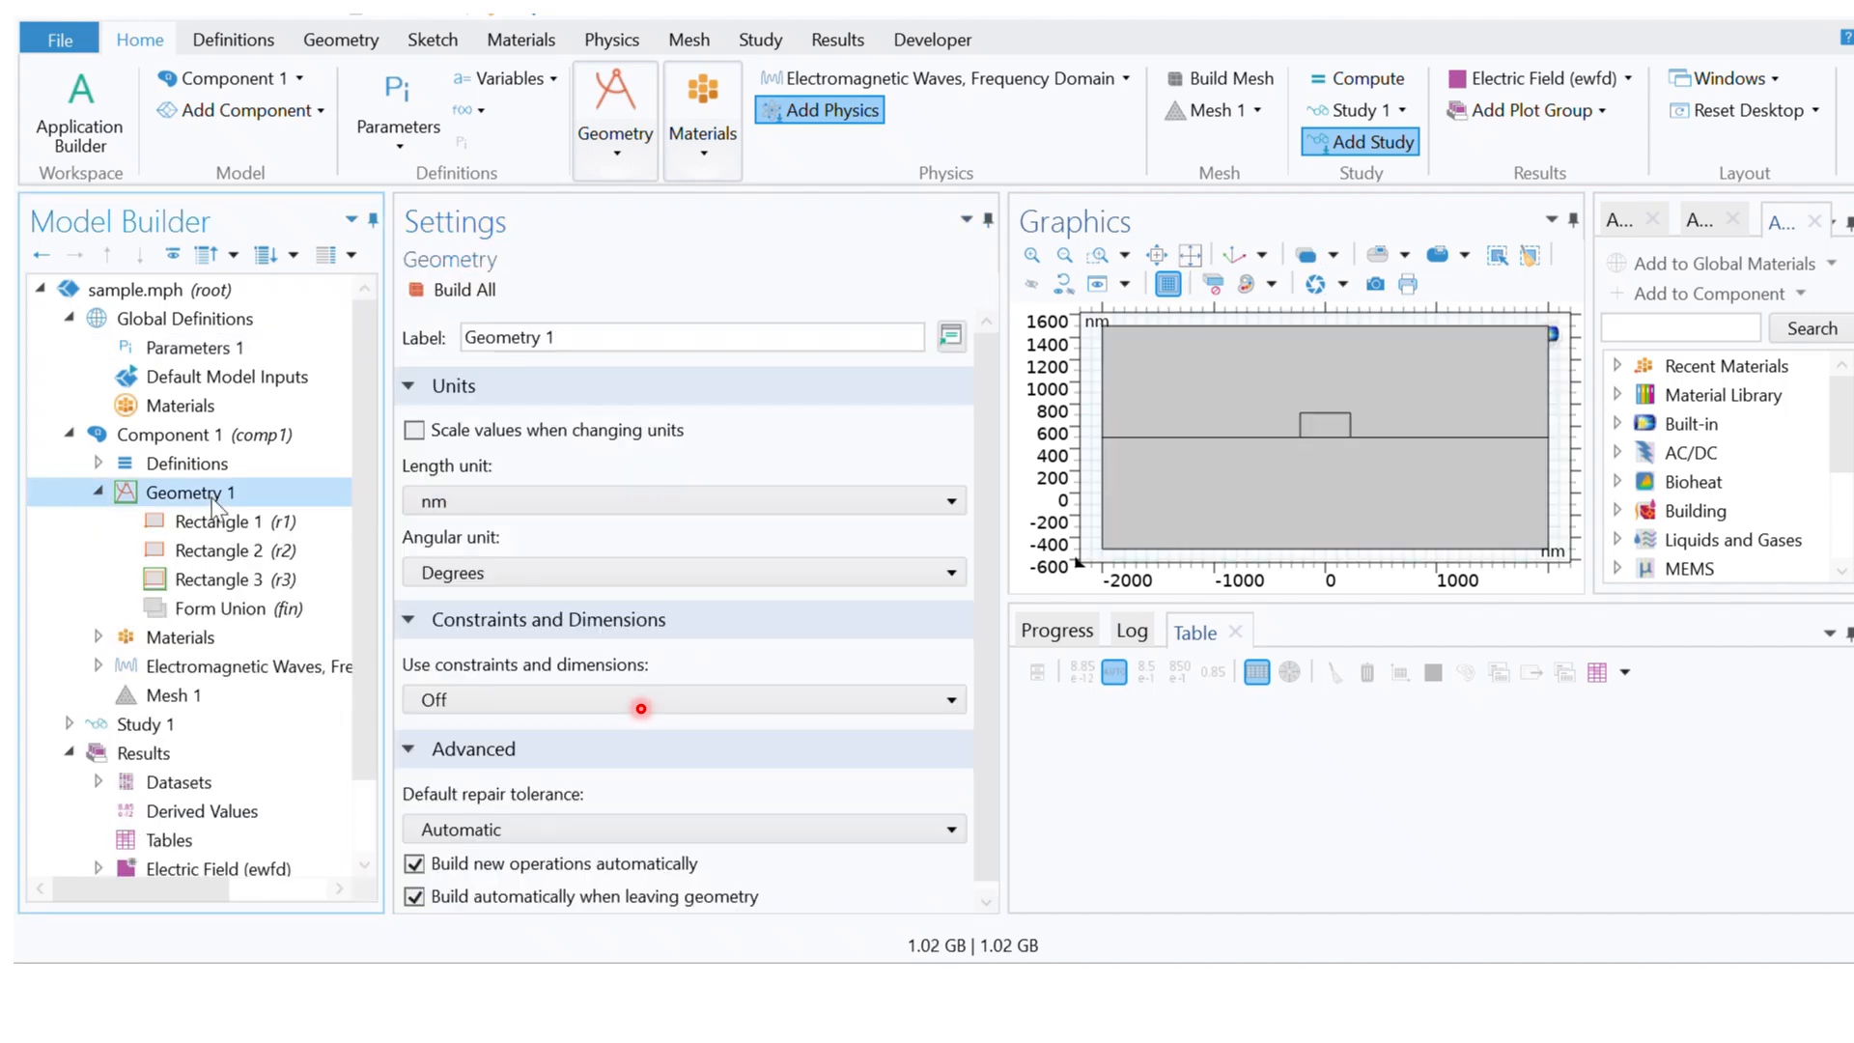
{"action": "left_click", "coordinate": [269, 521]}
{"action": "left_click", "coordinate": [461, 289]}
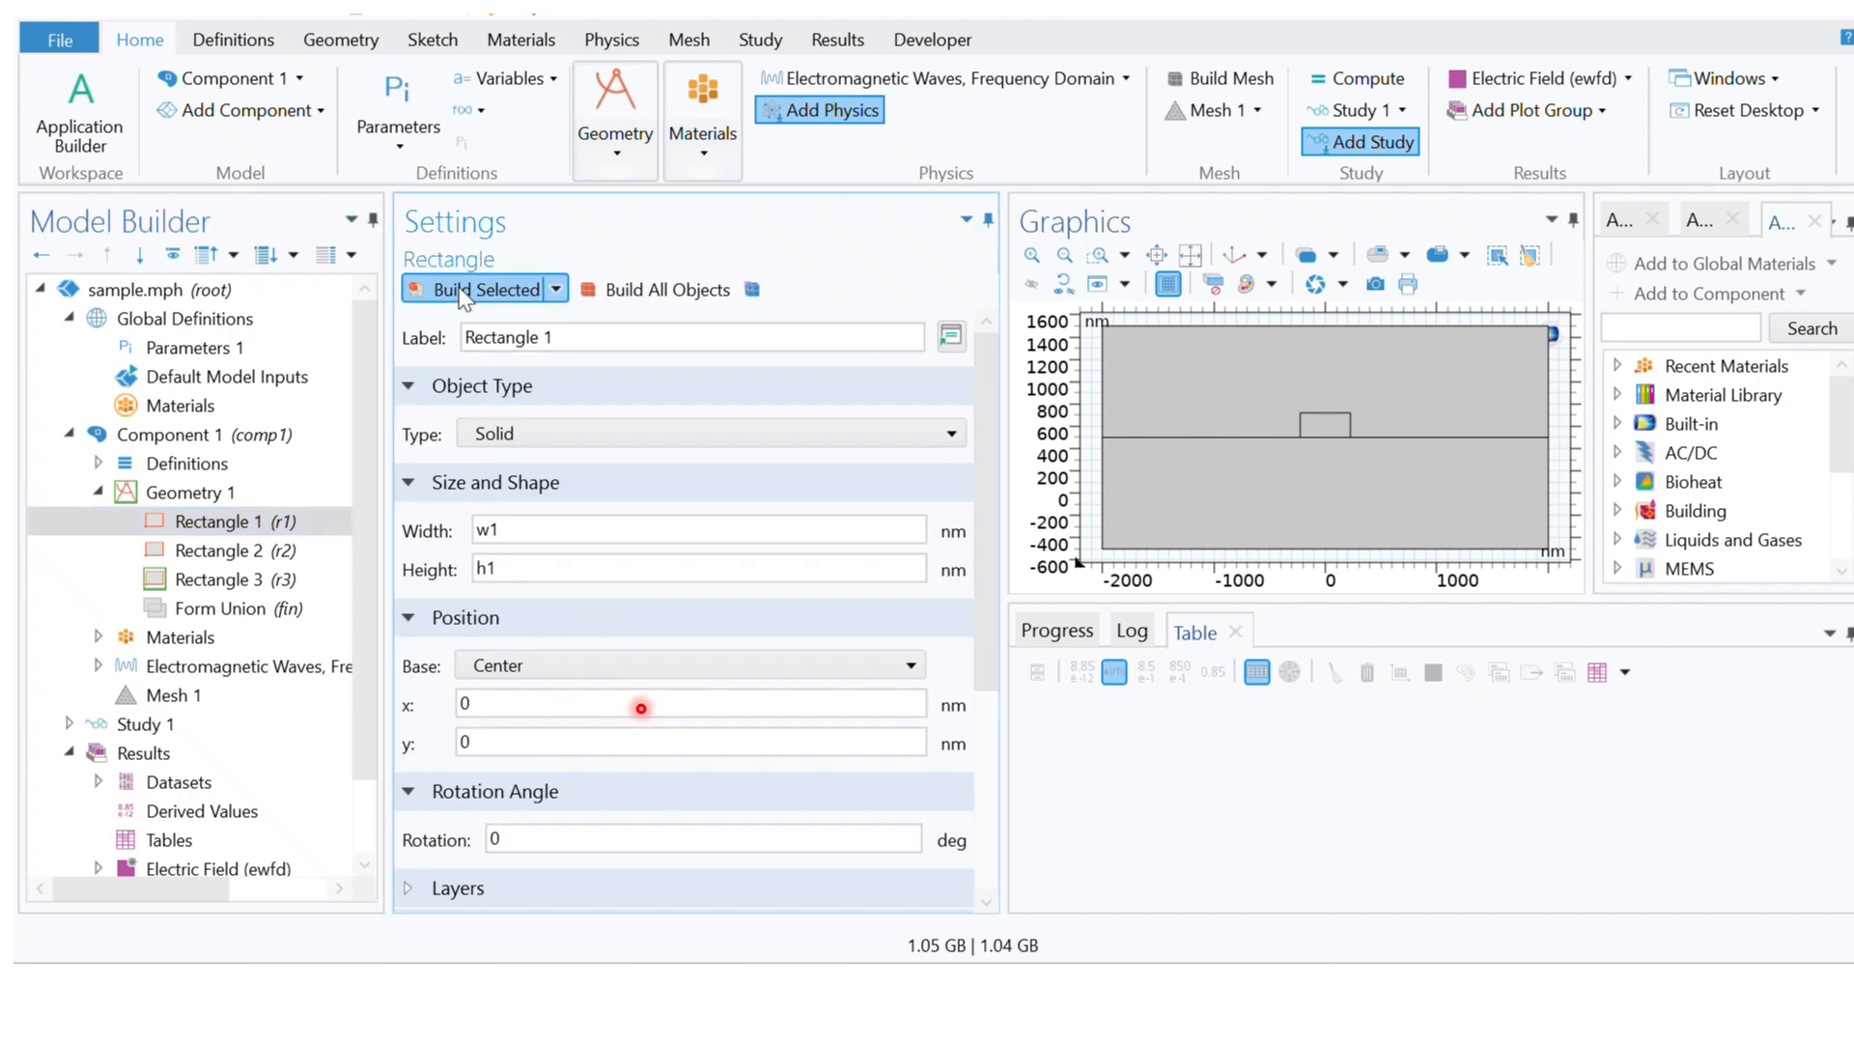
{"action": "left_click", "coordinate": [231, 550]}
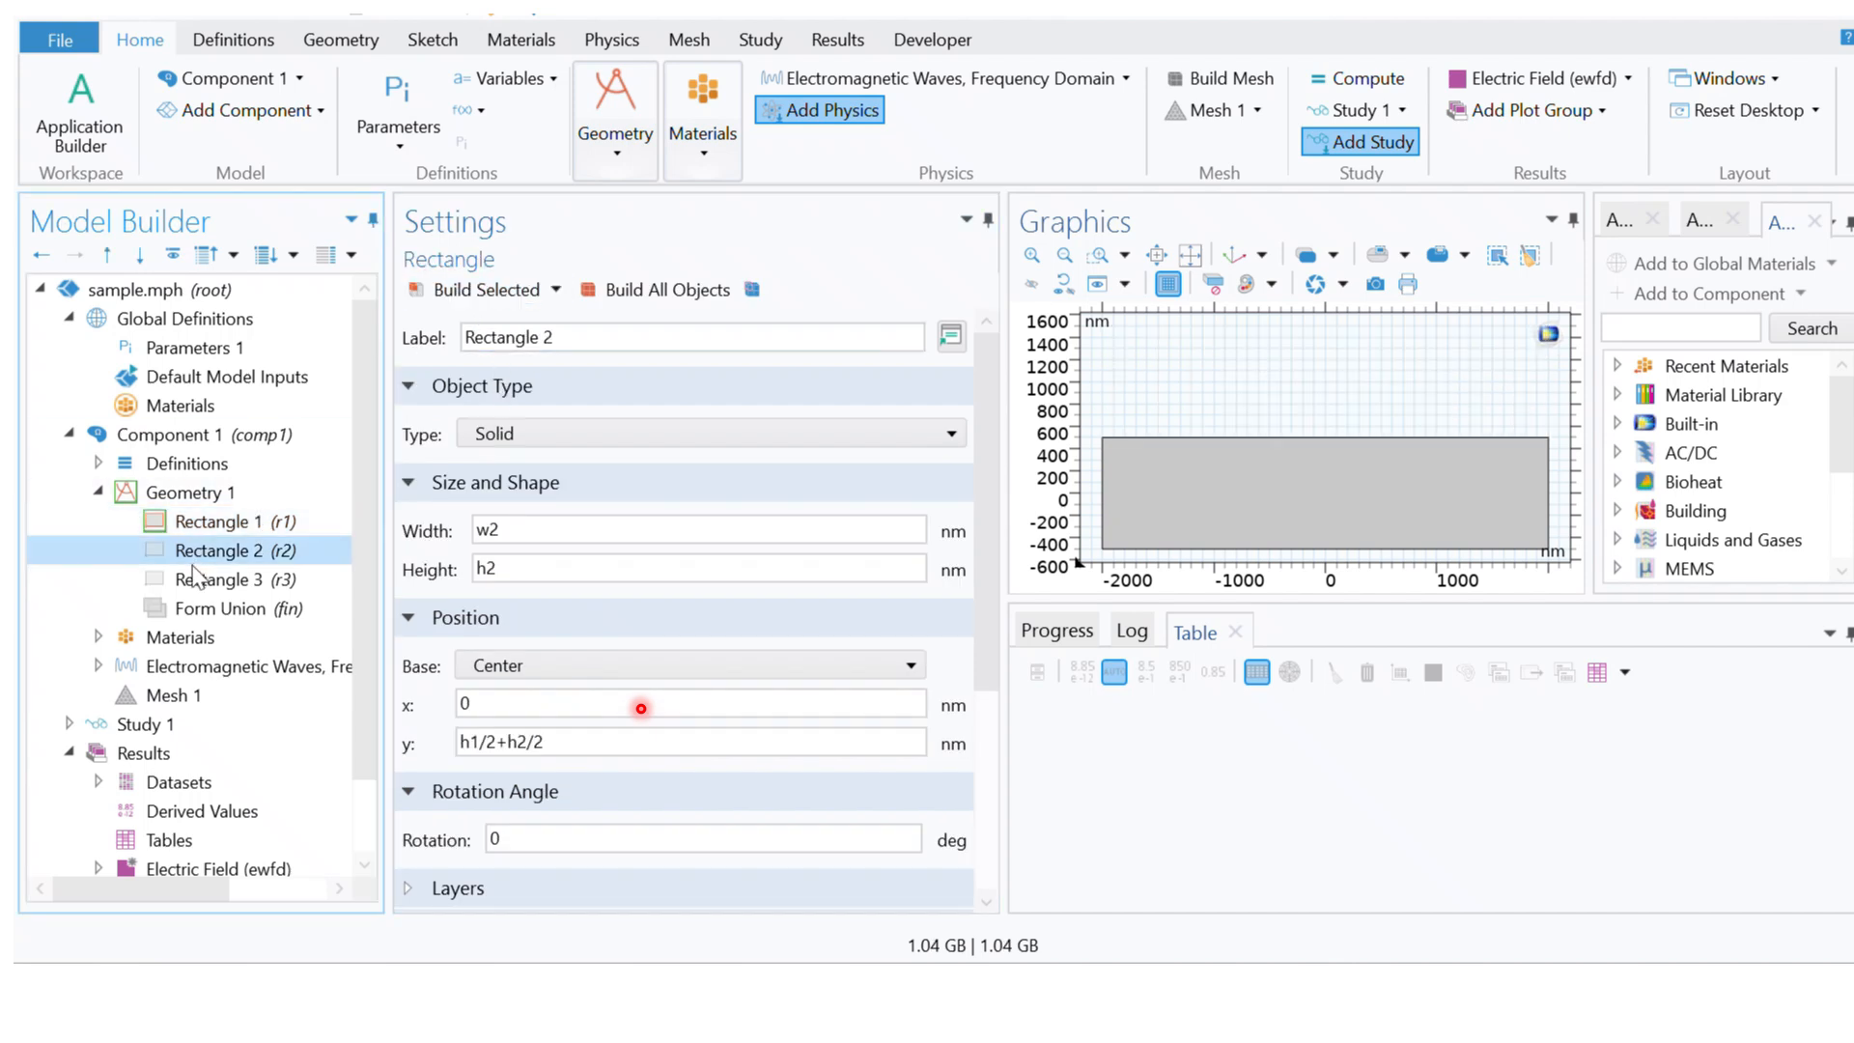
{"action": "left_click", "coordinate": [490, 290]}
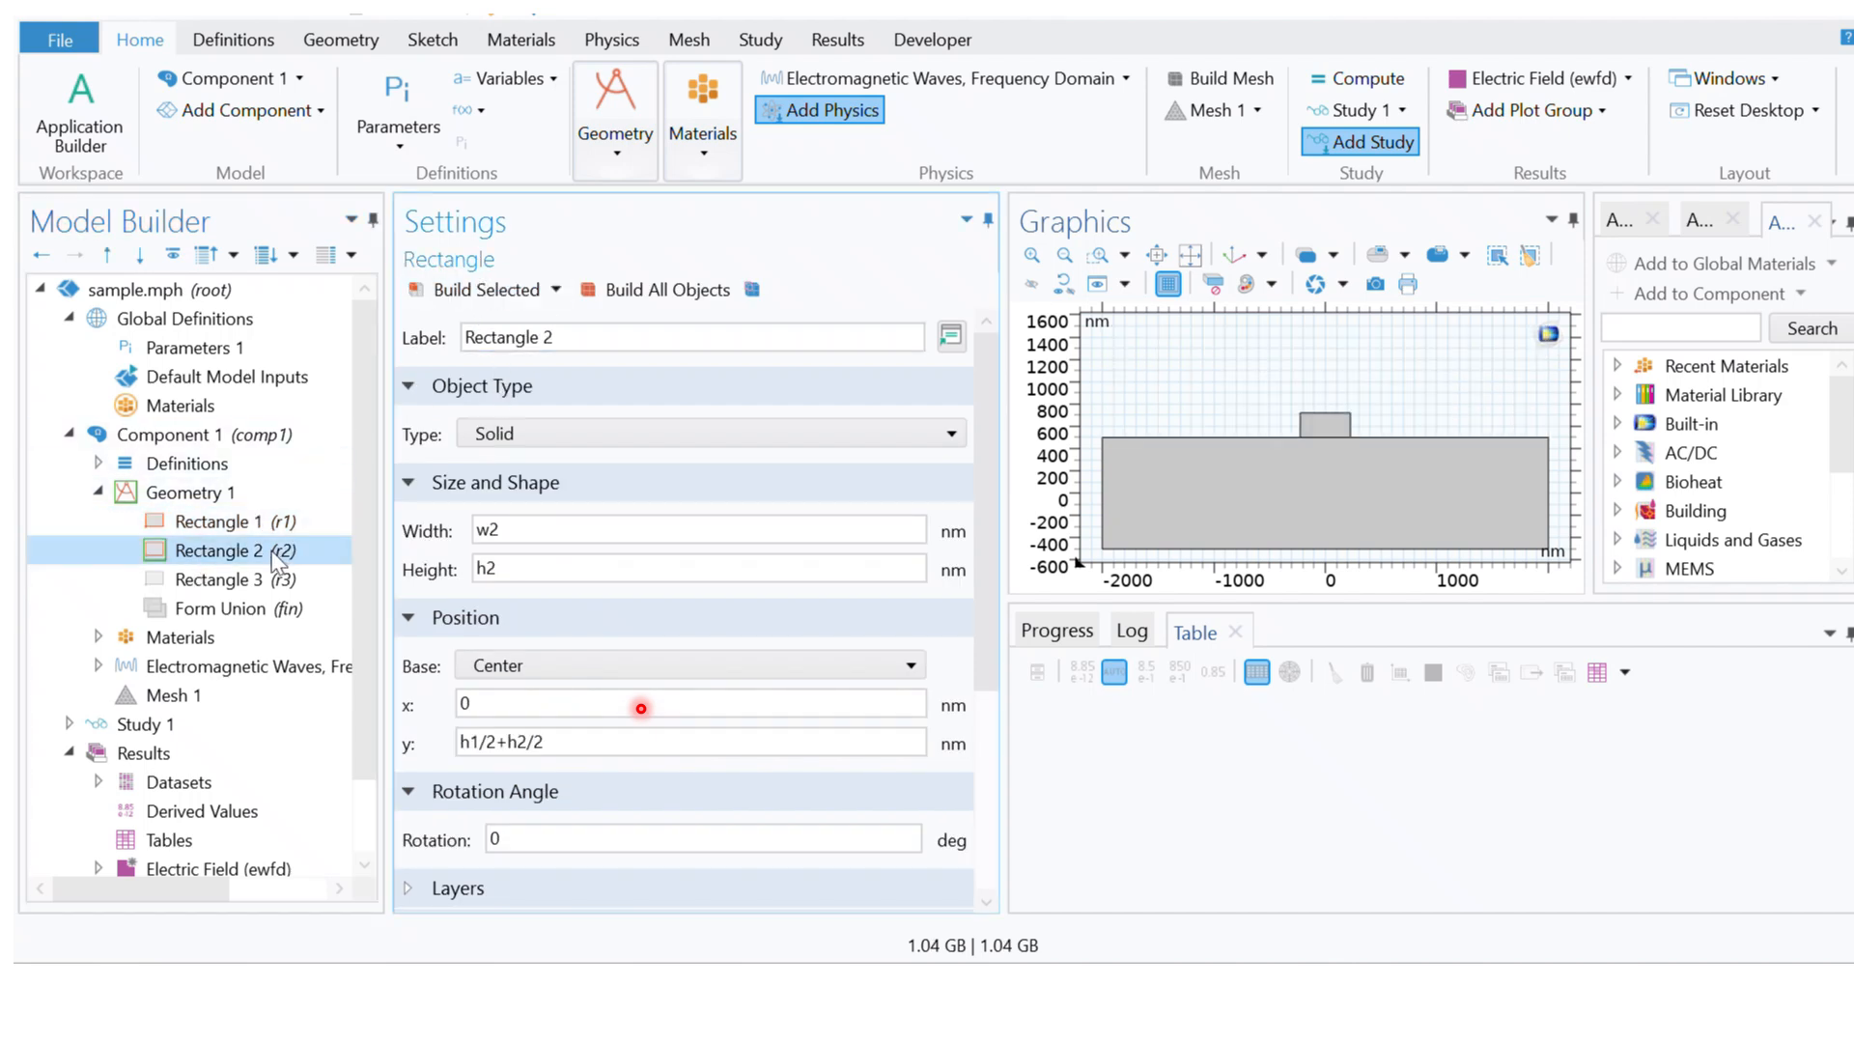
{"action": "left_click", "coordinate": [232, 580]}
{"action": "left_click", "coordinate": [474, 292]}
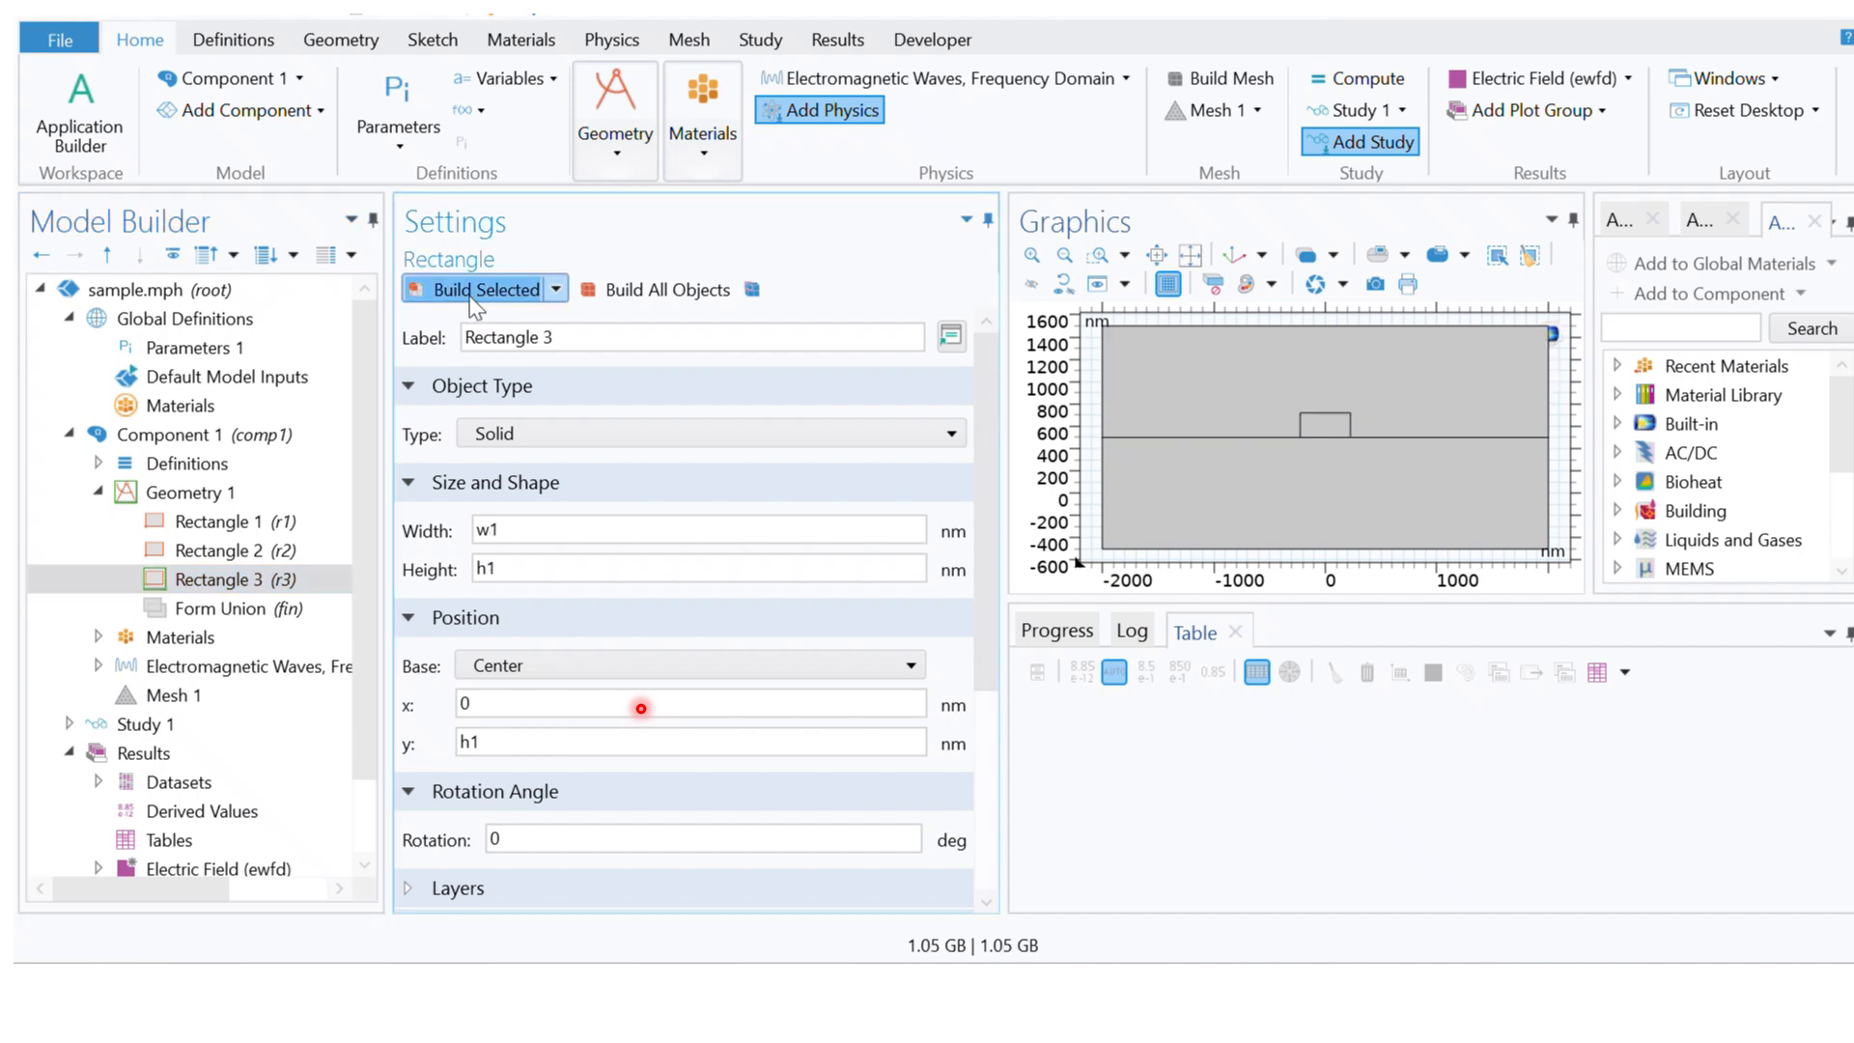
{"action": "left_click", "coordinate": [643, 299]}
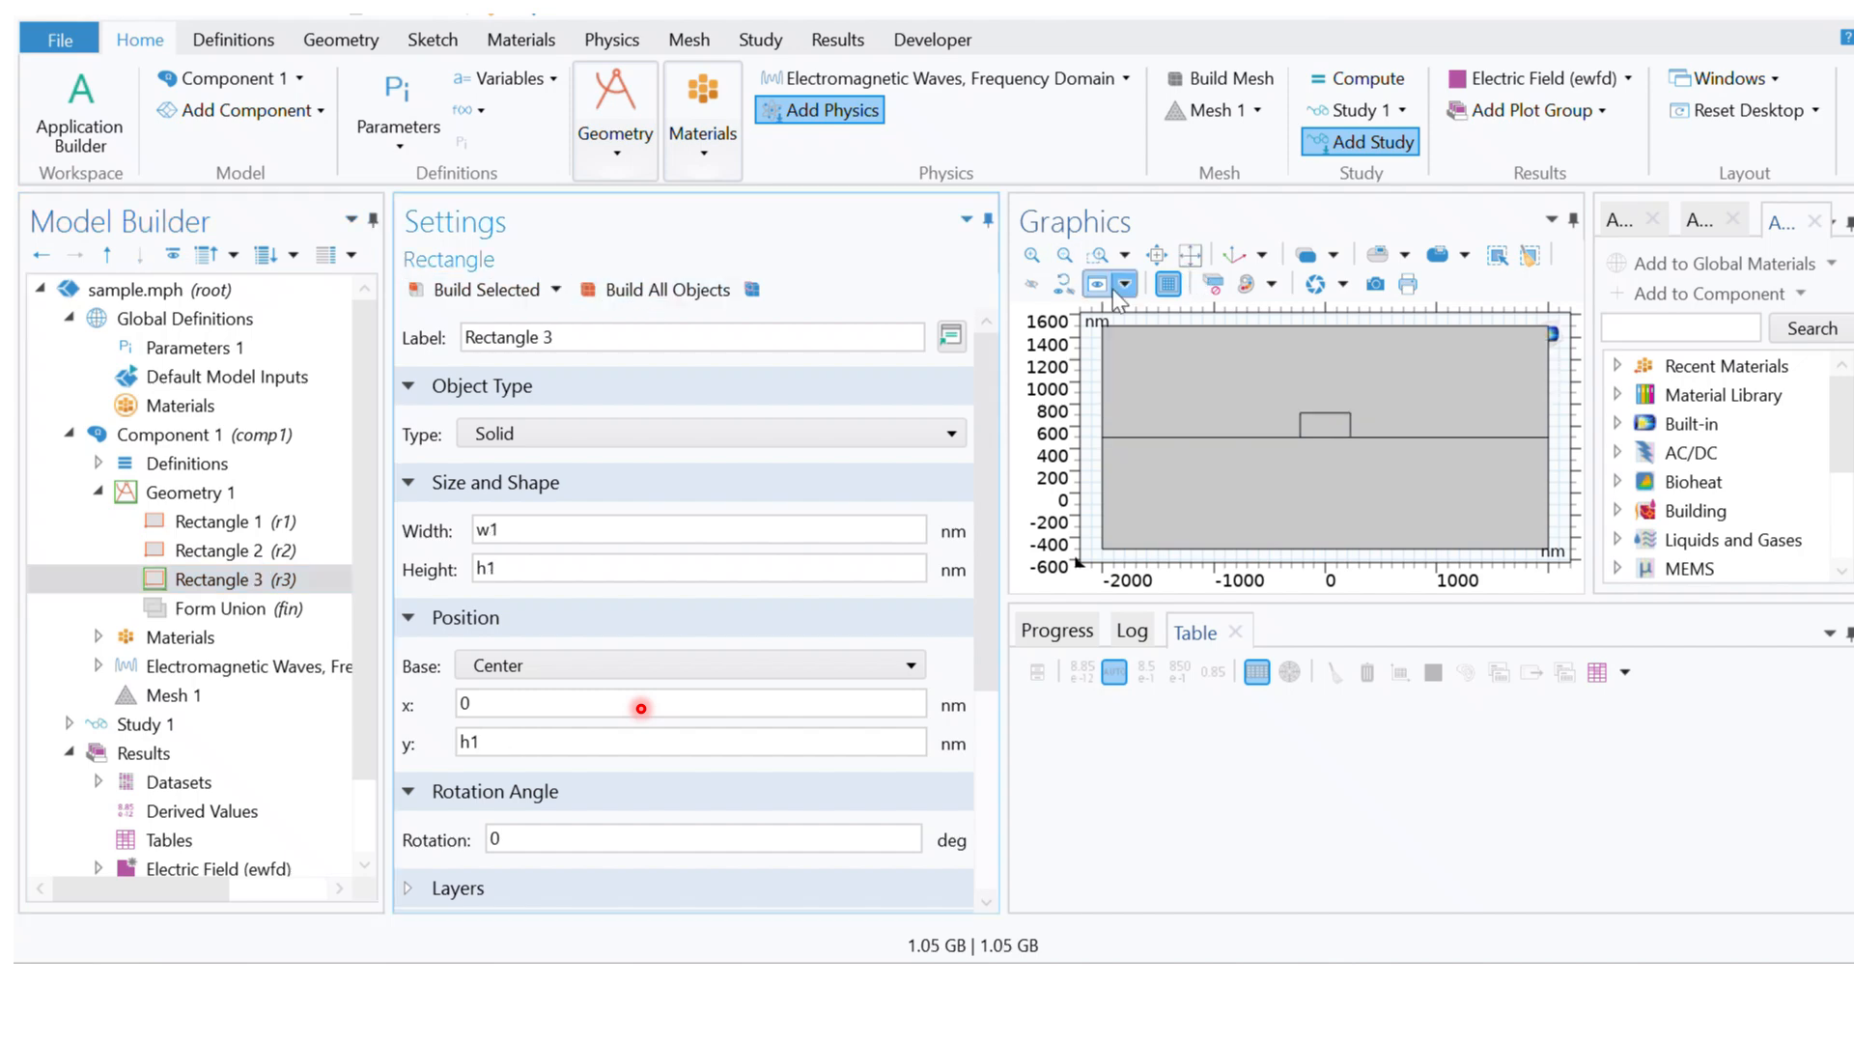
Step: Examine the domain assignments of the Air, Silica glass and Silicon materials and the settings of Mesh 1
{"action": "left_click", "coordinate": [98, 491]}
{"action": "left_click", "coordinate": [96, 522]}
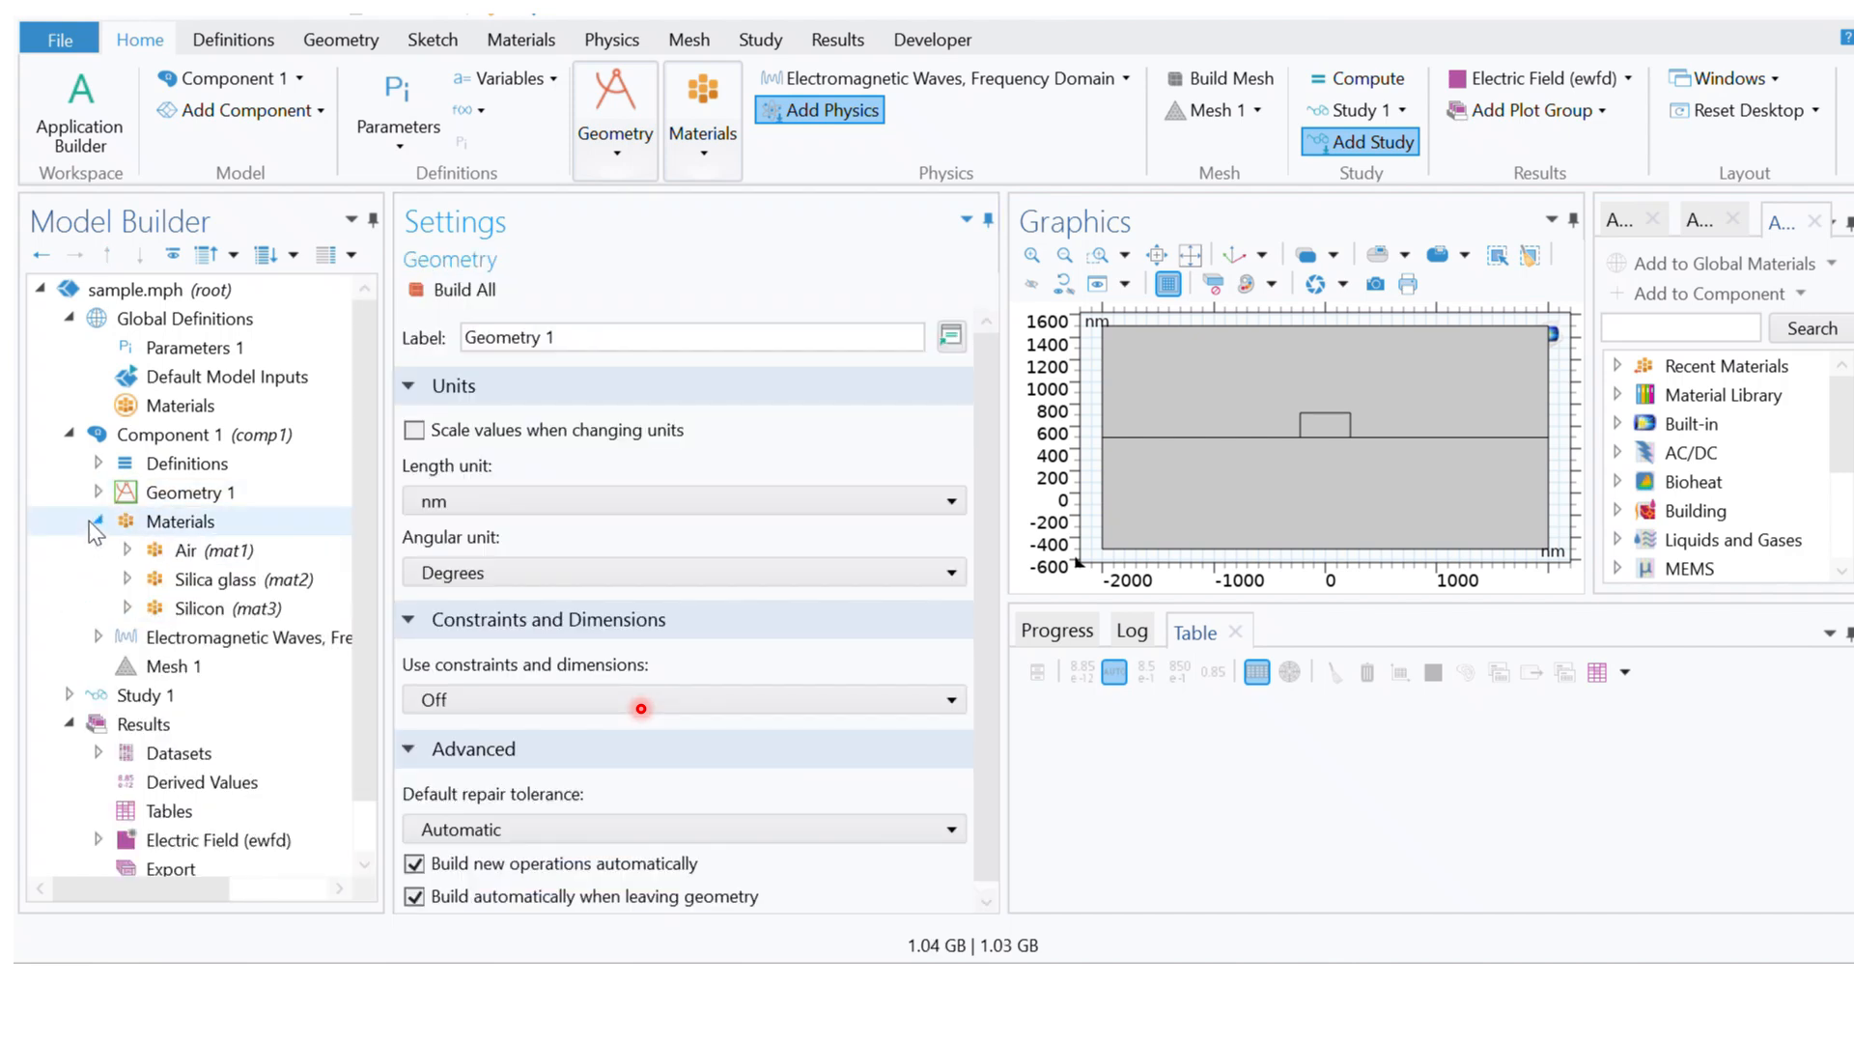
{"action": "left_click", "coordinate": [208, 560]}
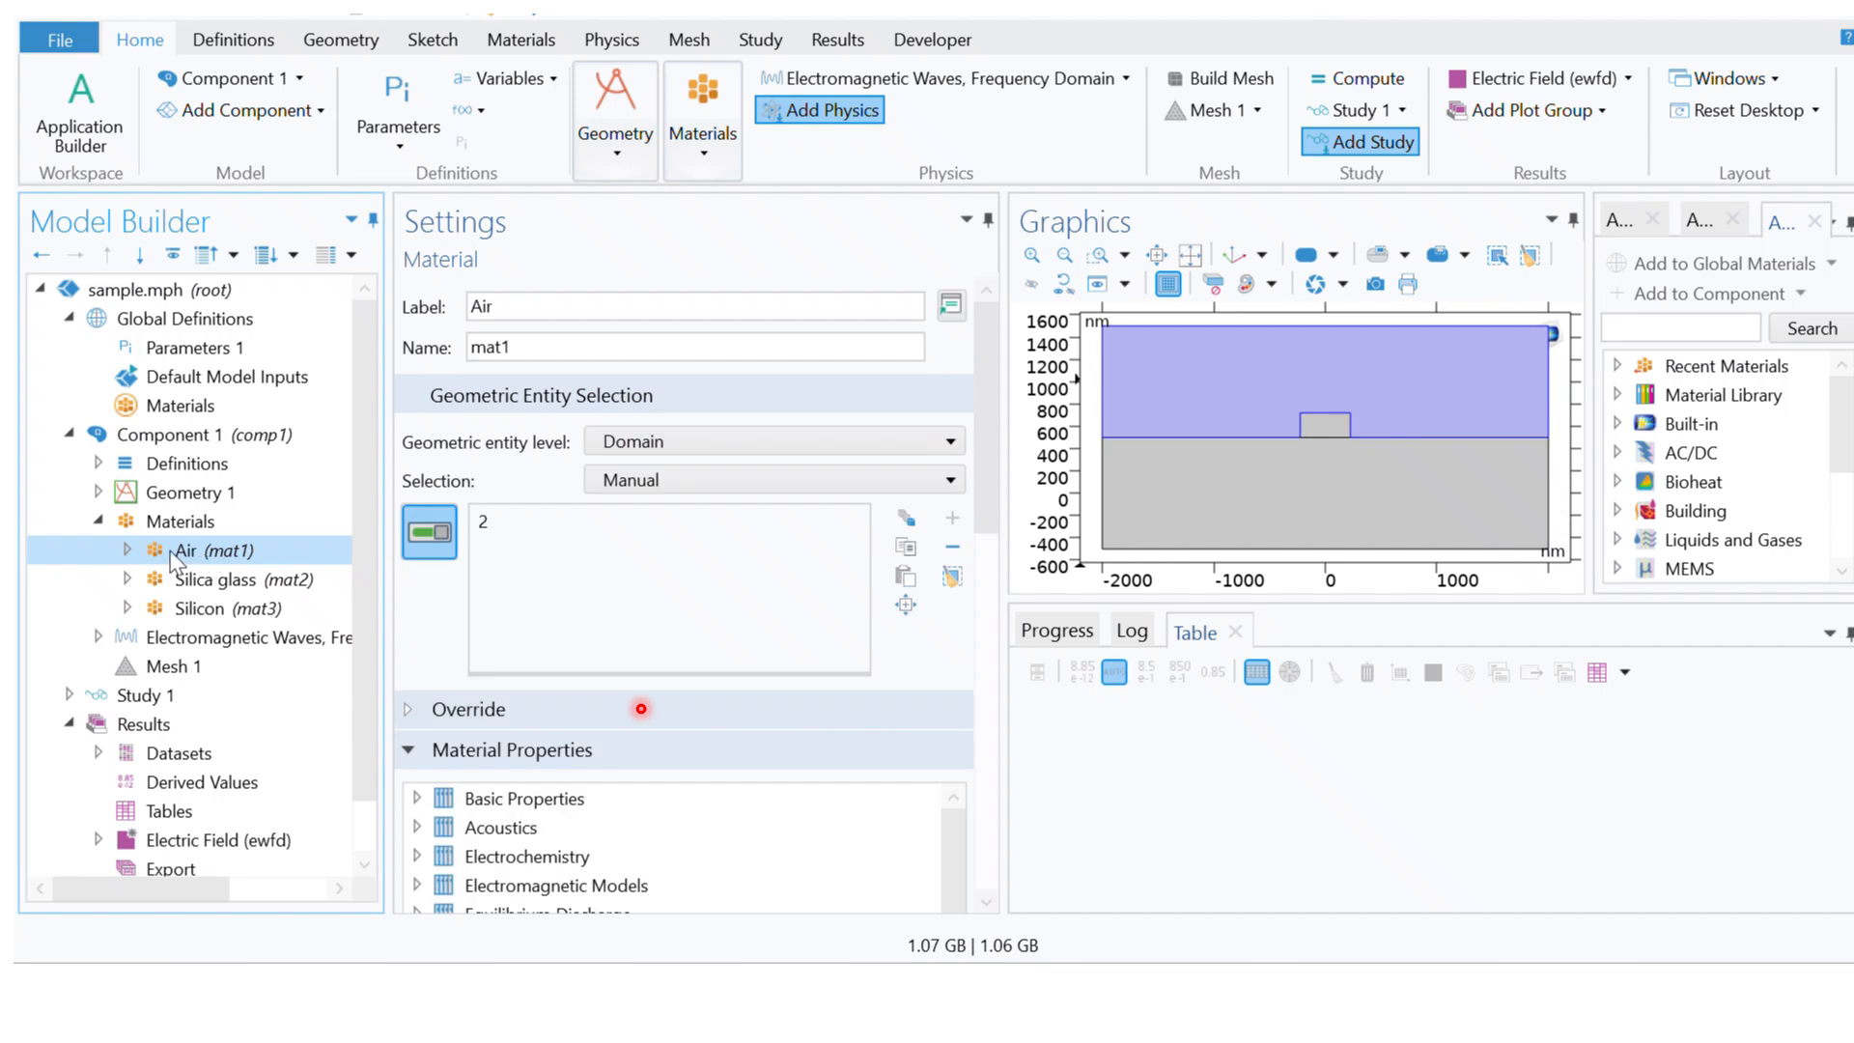
{"action": "left_click", "coordinate": [495, 522]}
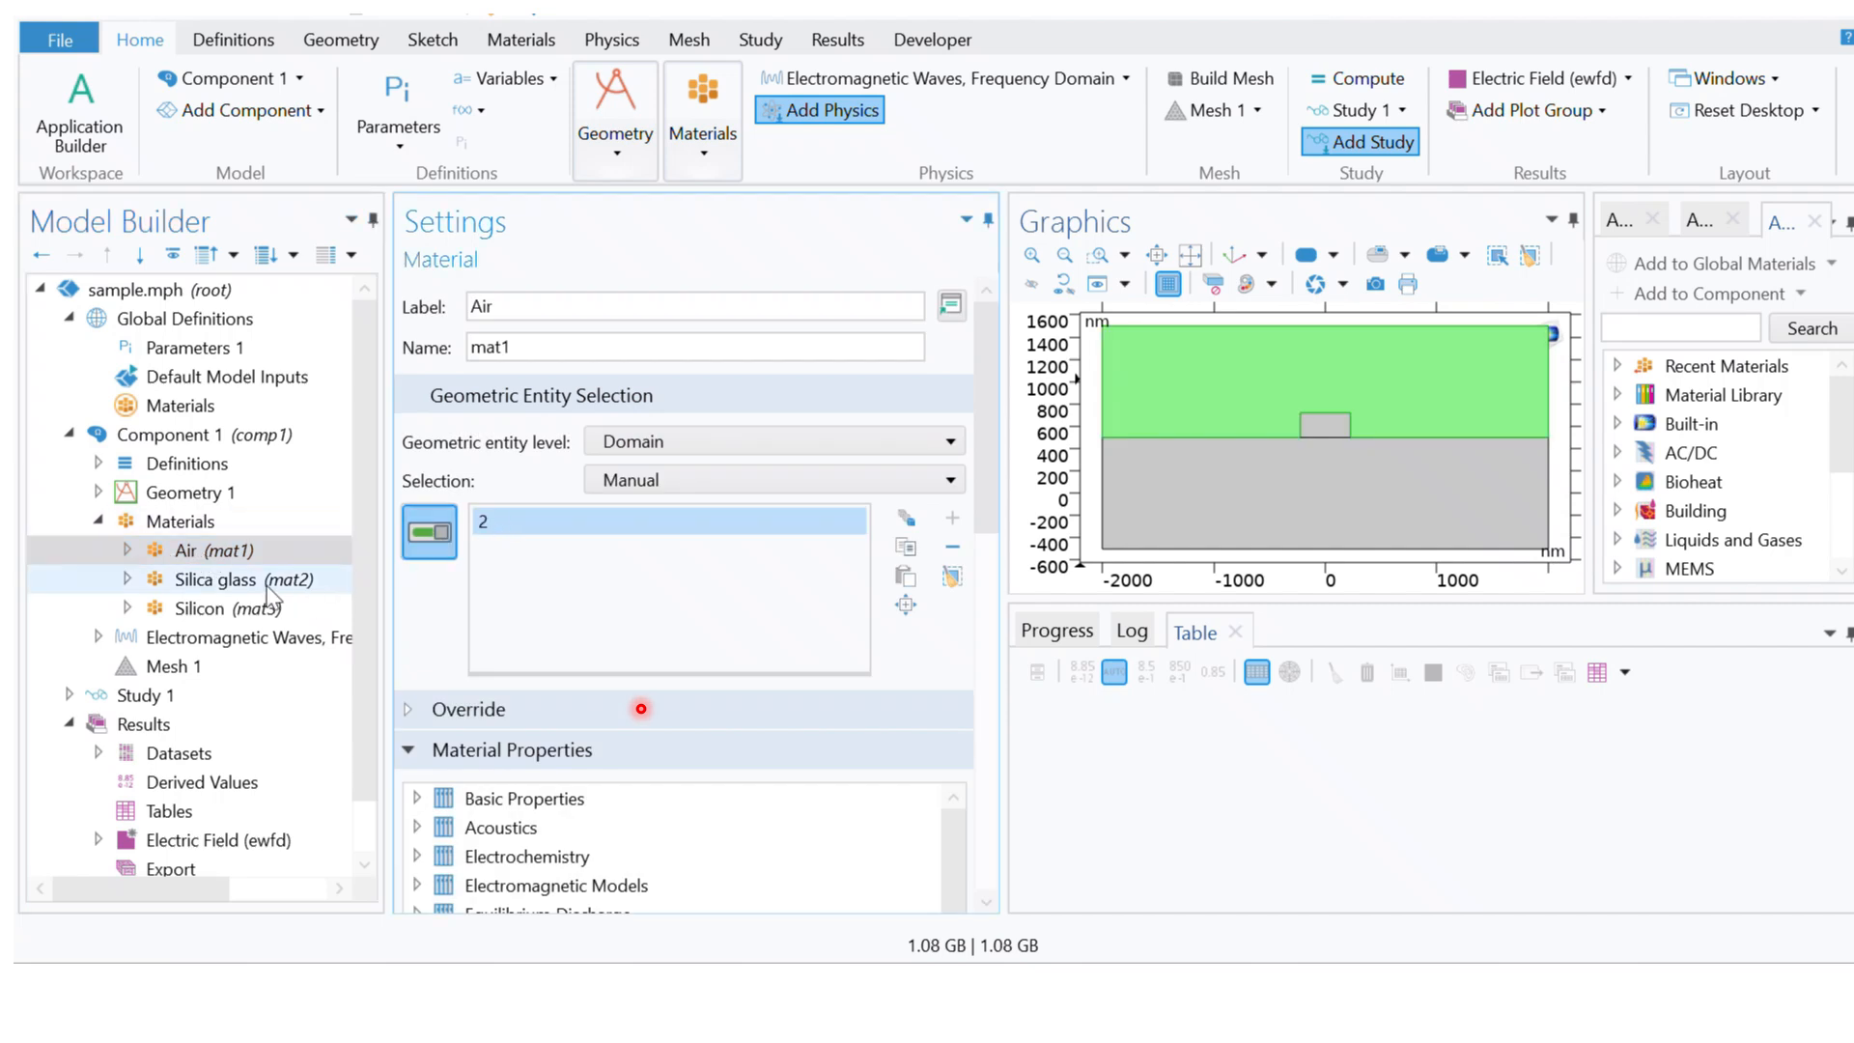
{"action": "left_click", "coordinate": [127, 580]}
{"action": "left_click", "coordinate": [237, 581]}
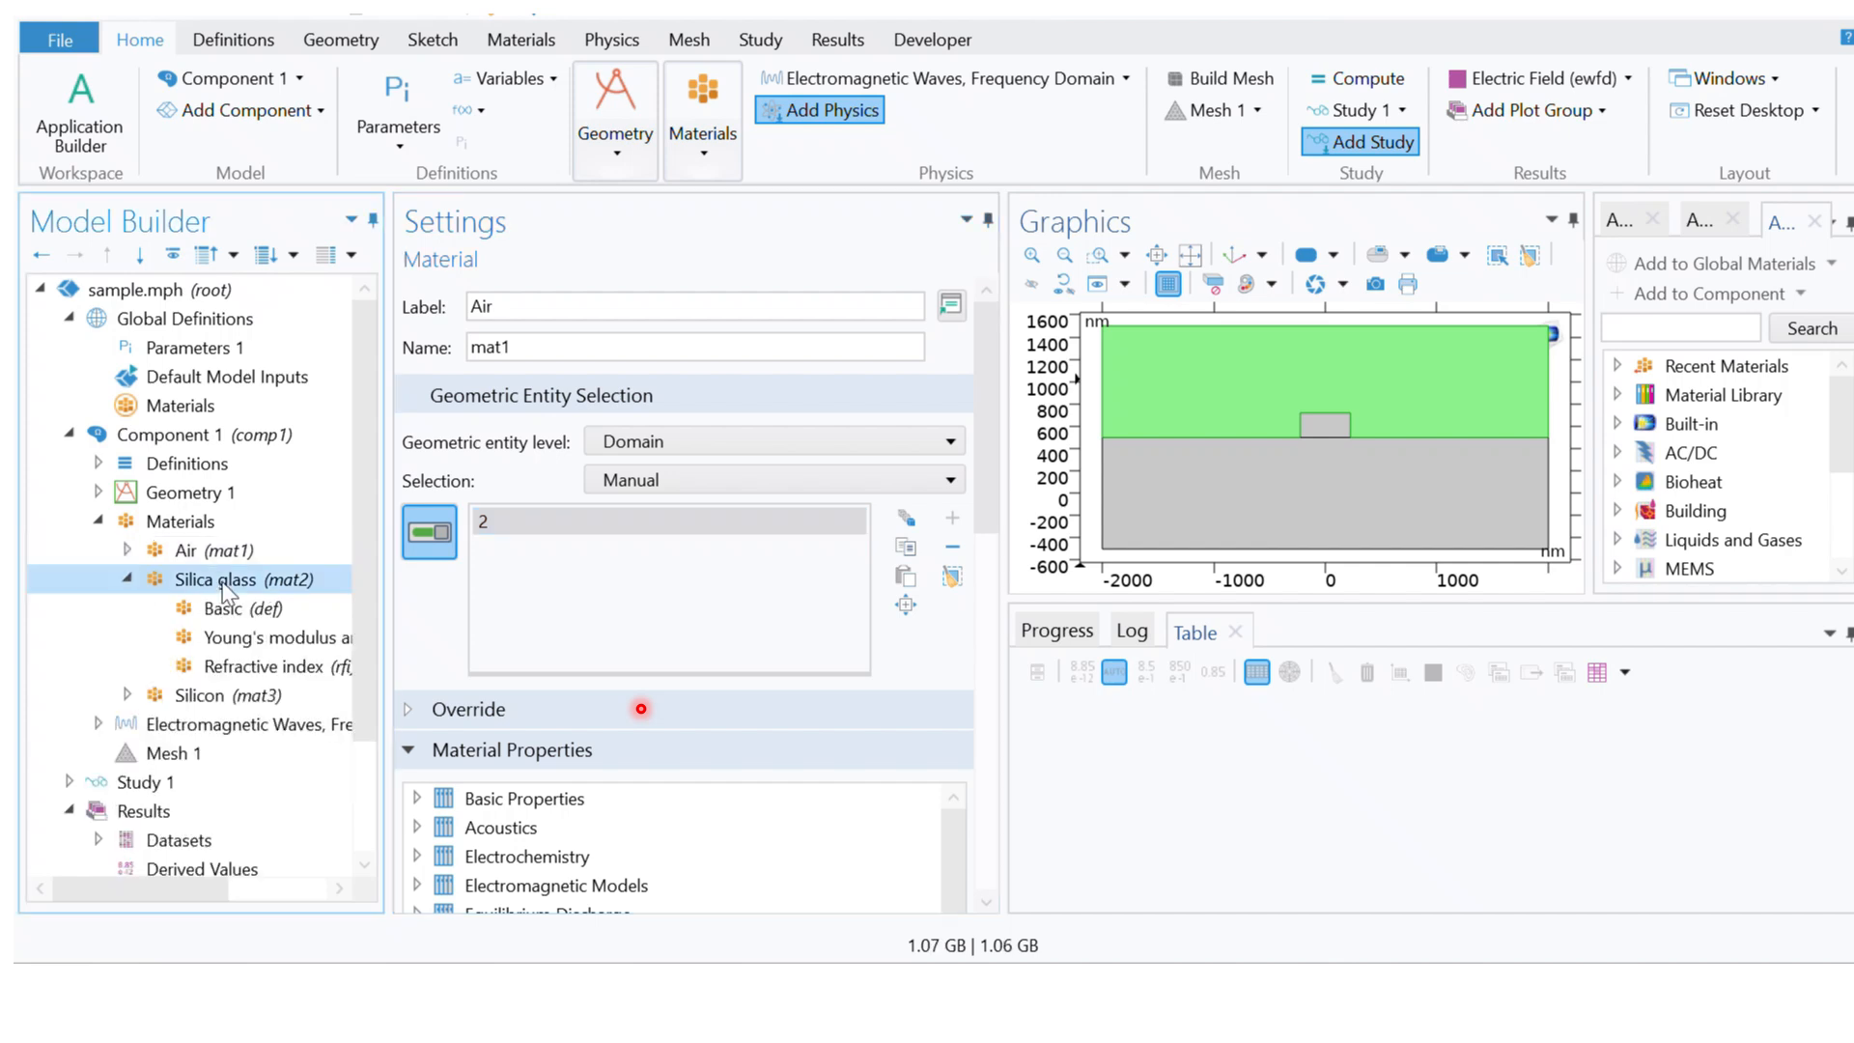
{"action": "left_click", "coordinate": [497, 536]}
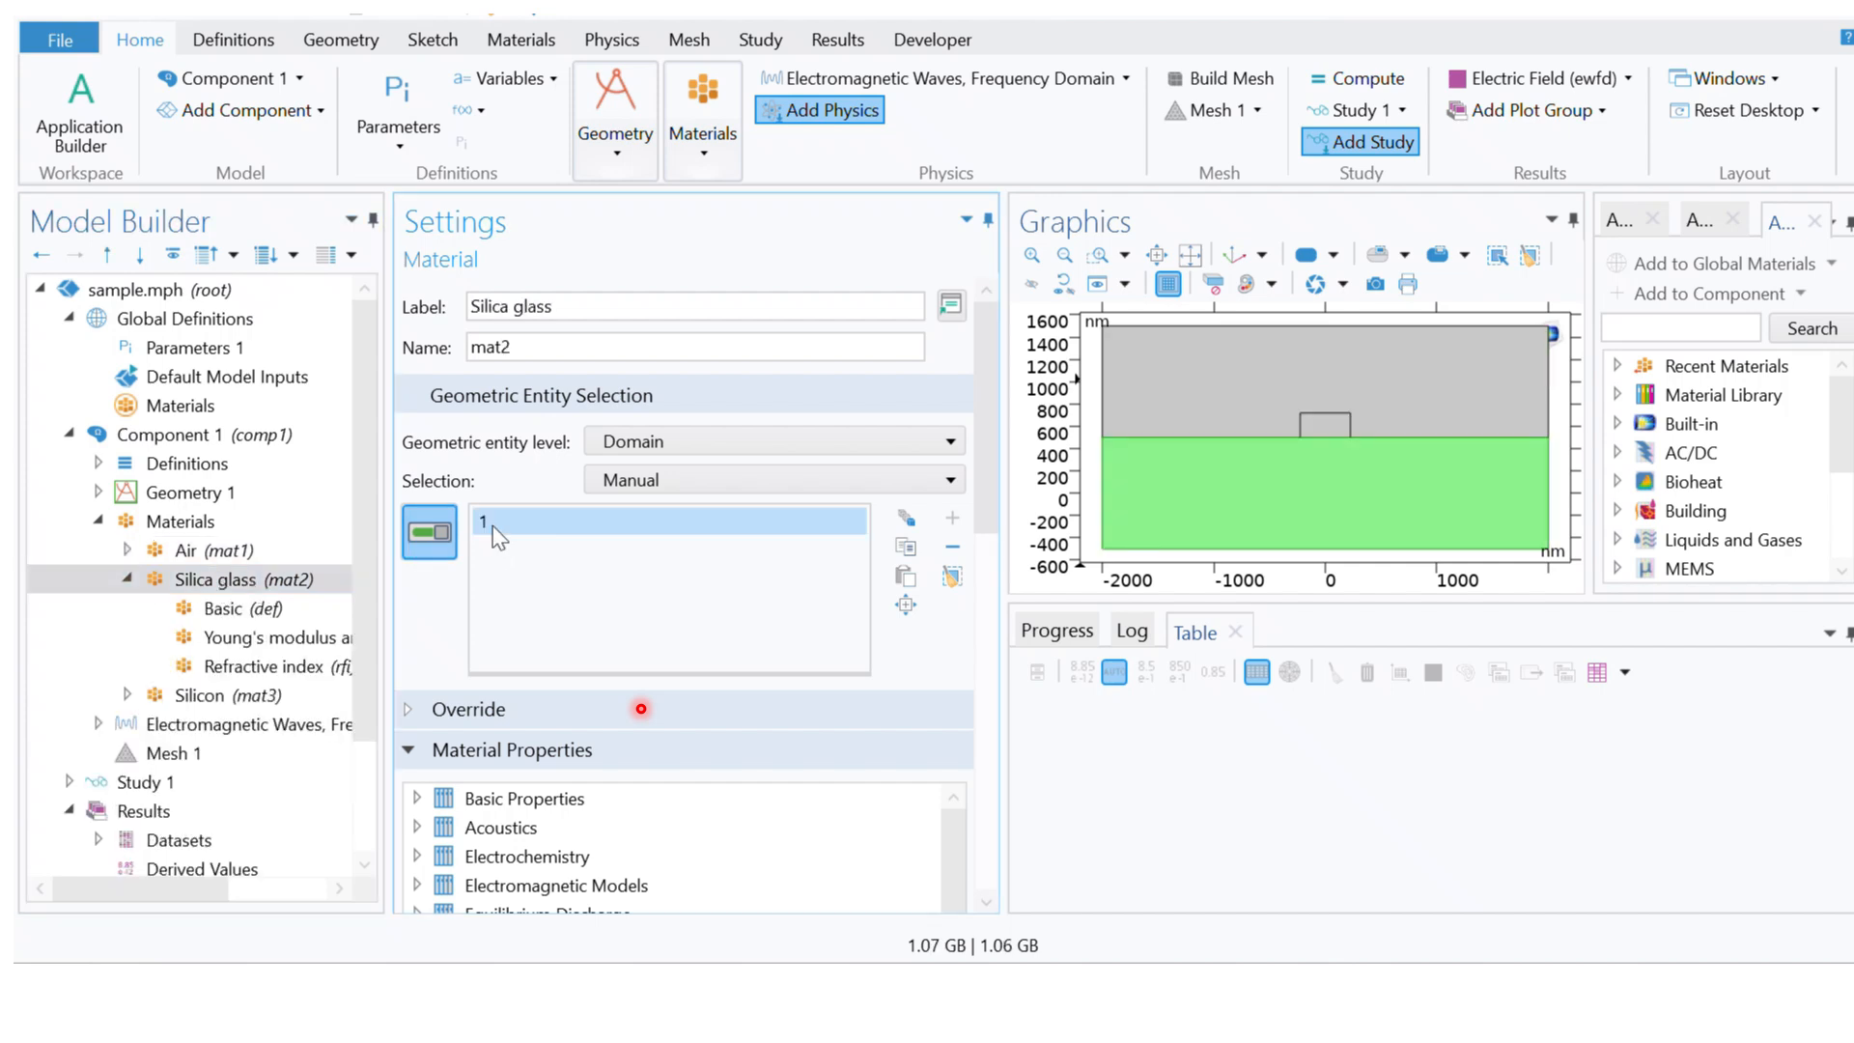
{"action": "left_click", "coordinate": [127, 581]}
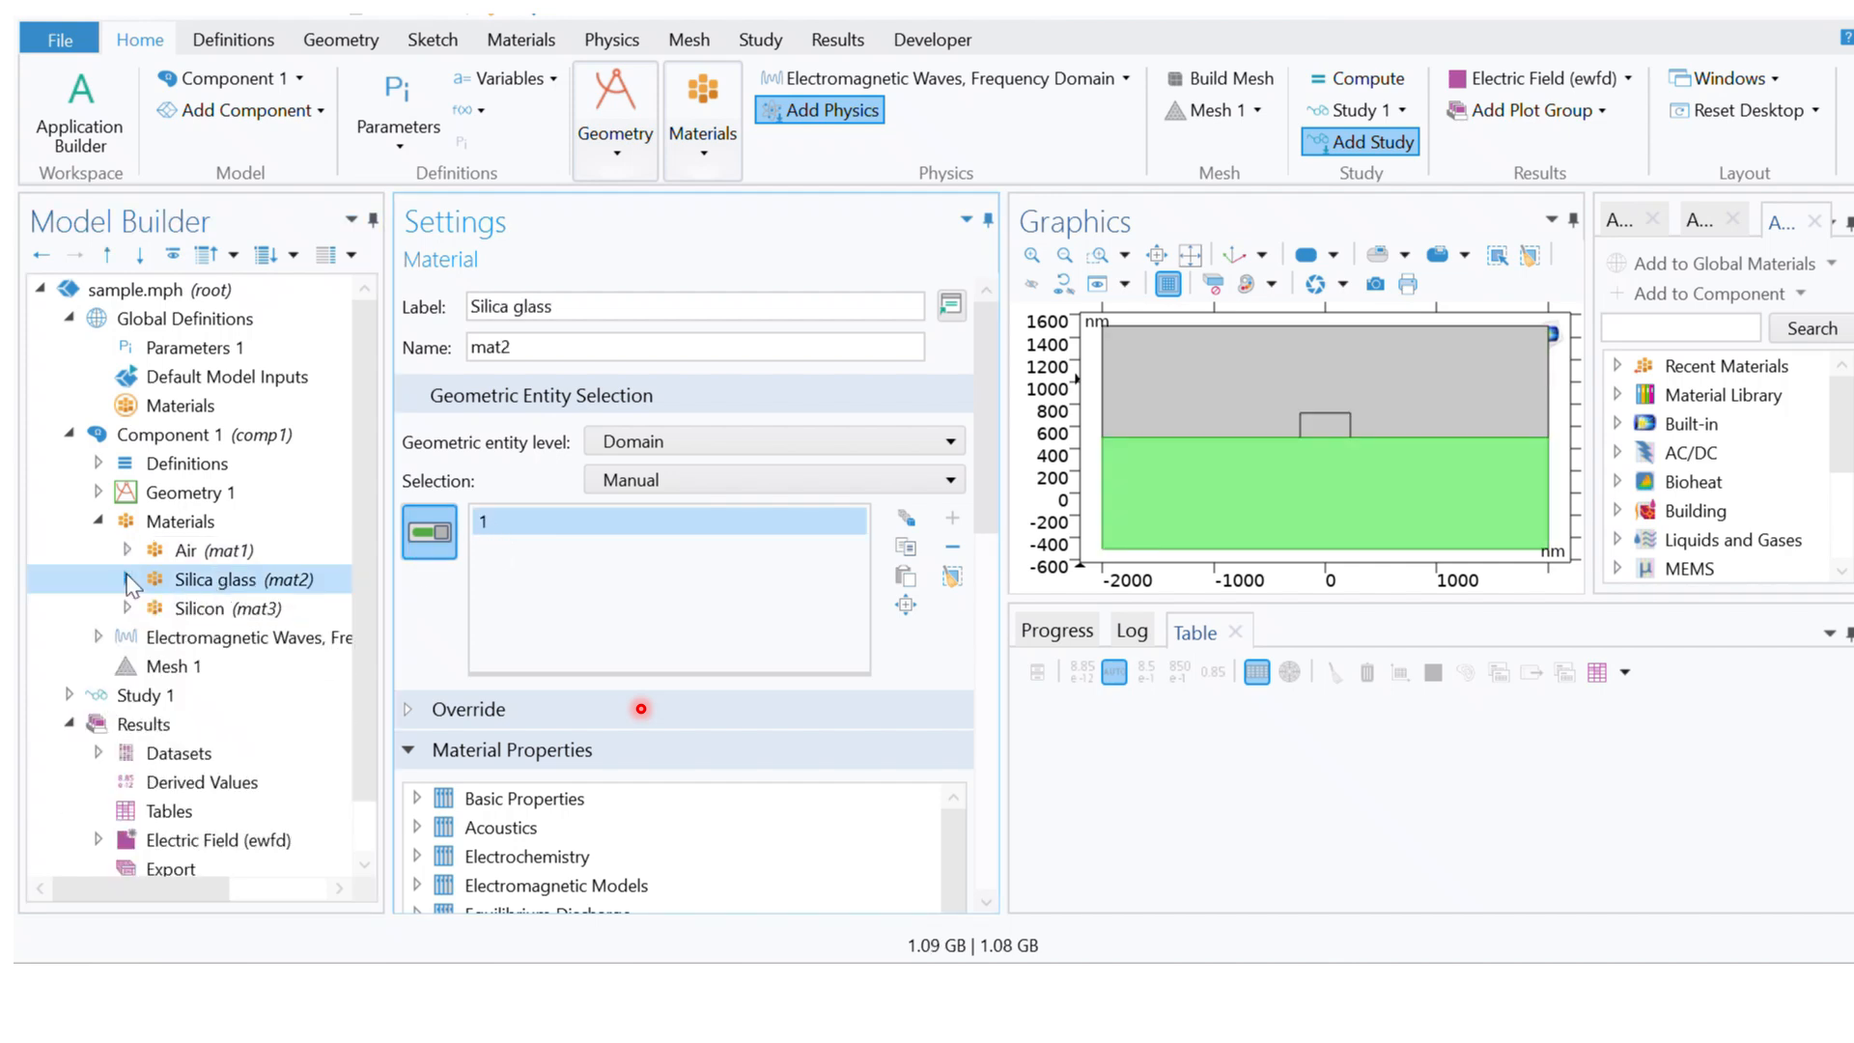
{"action": "left_click", "coordinate": [126, 609]}
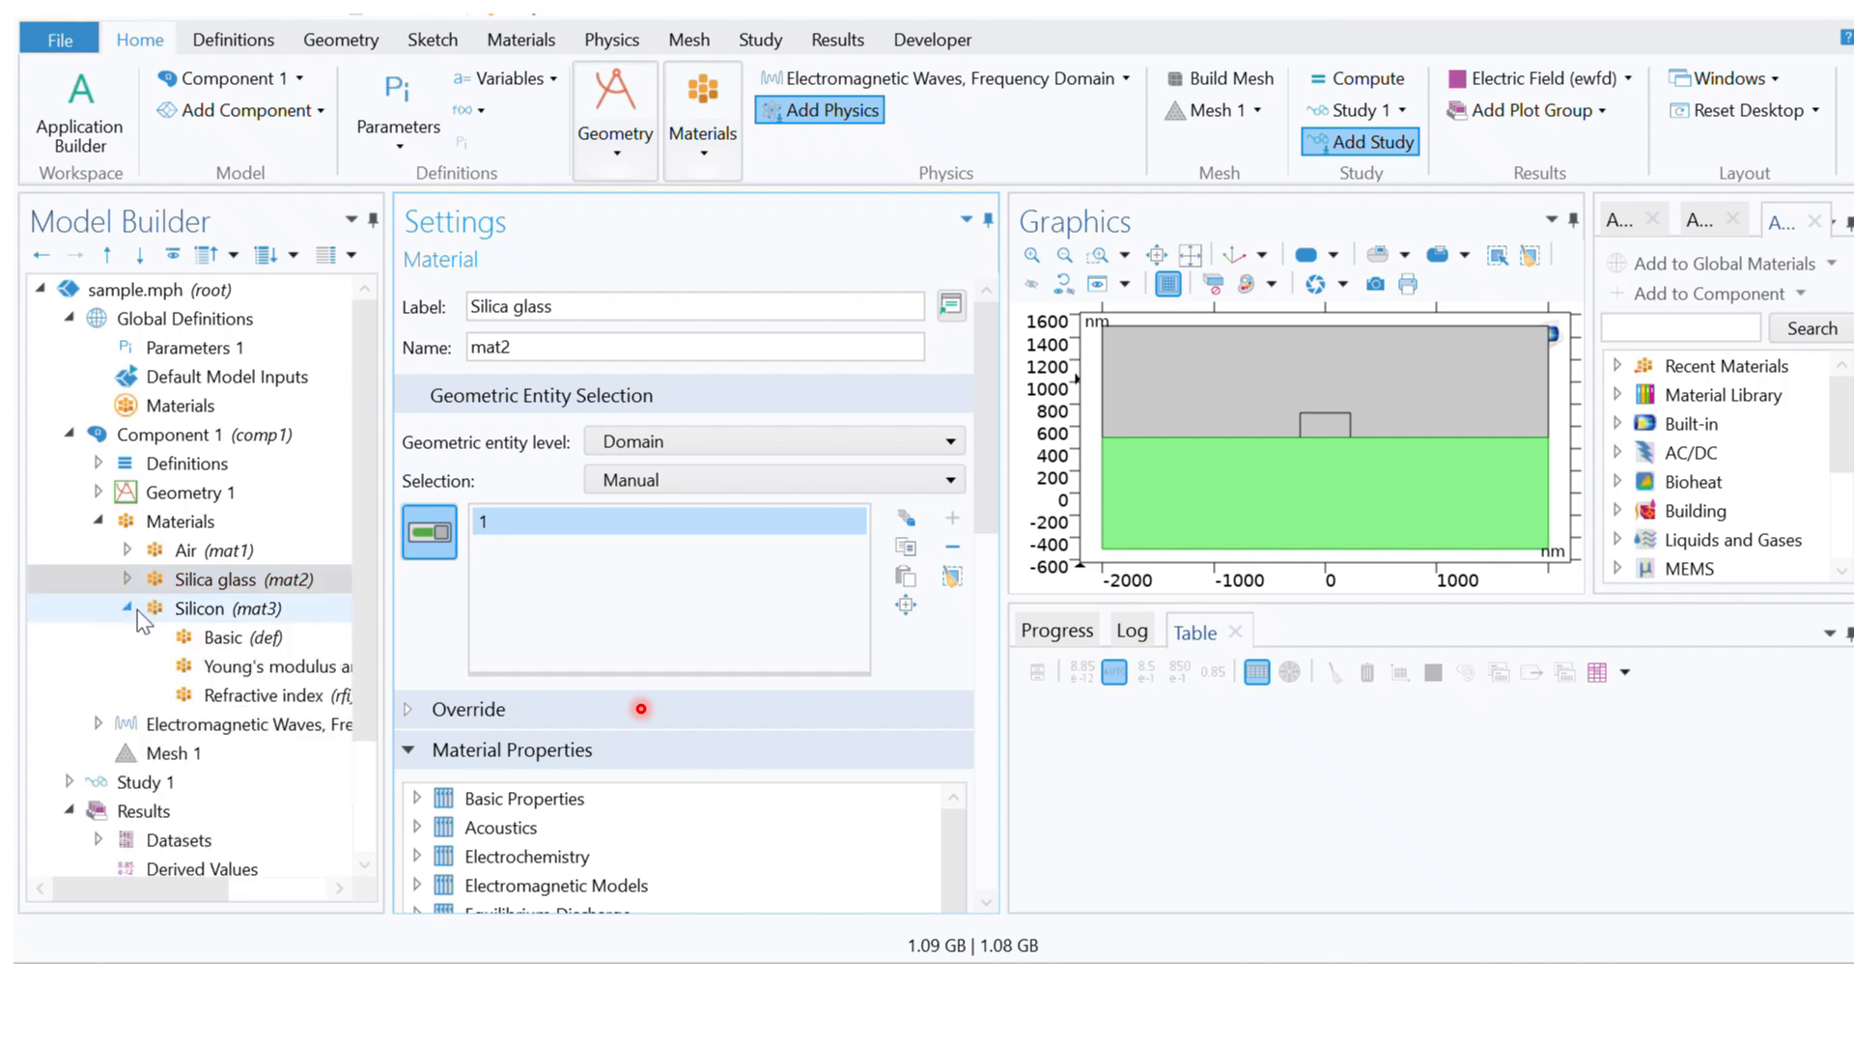
{"action": "left_click", "coordinate": [215, 612]}
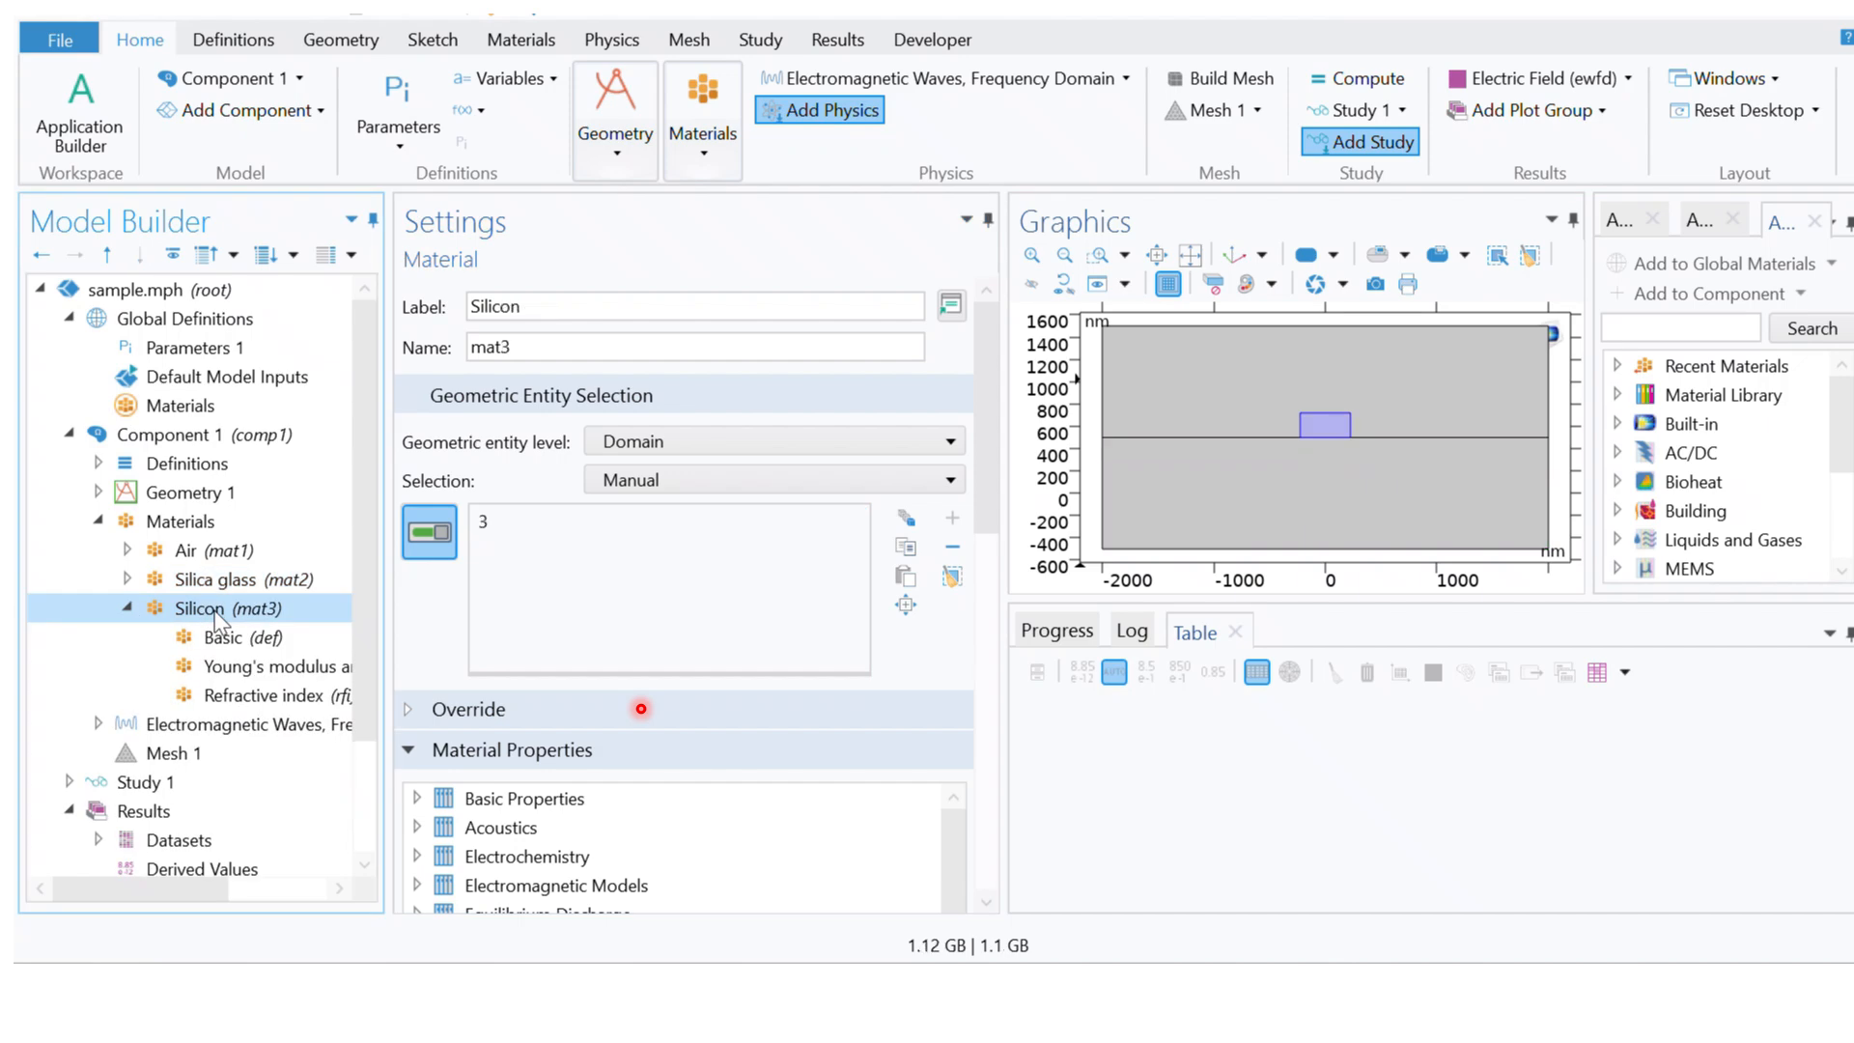
{"action": "left_click", "coordinate": [127, 608]}
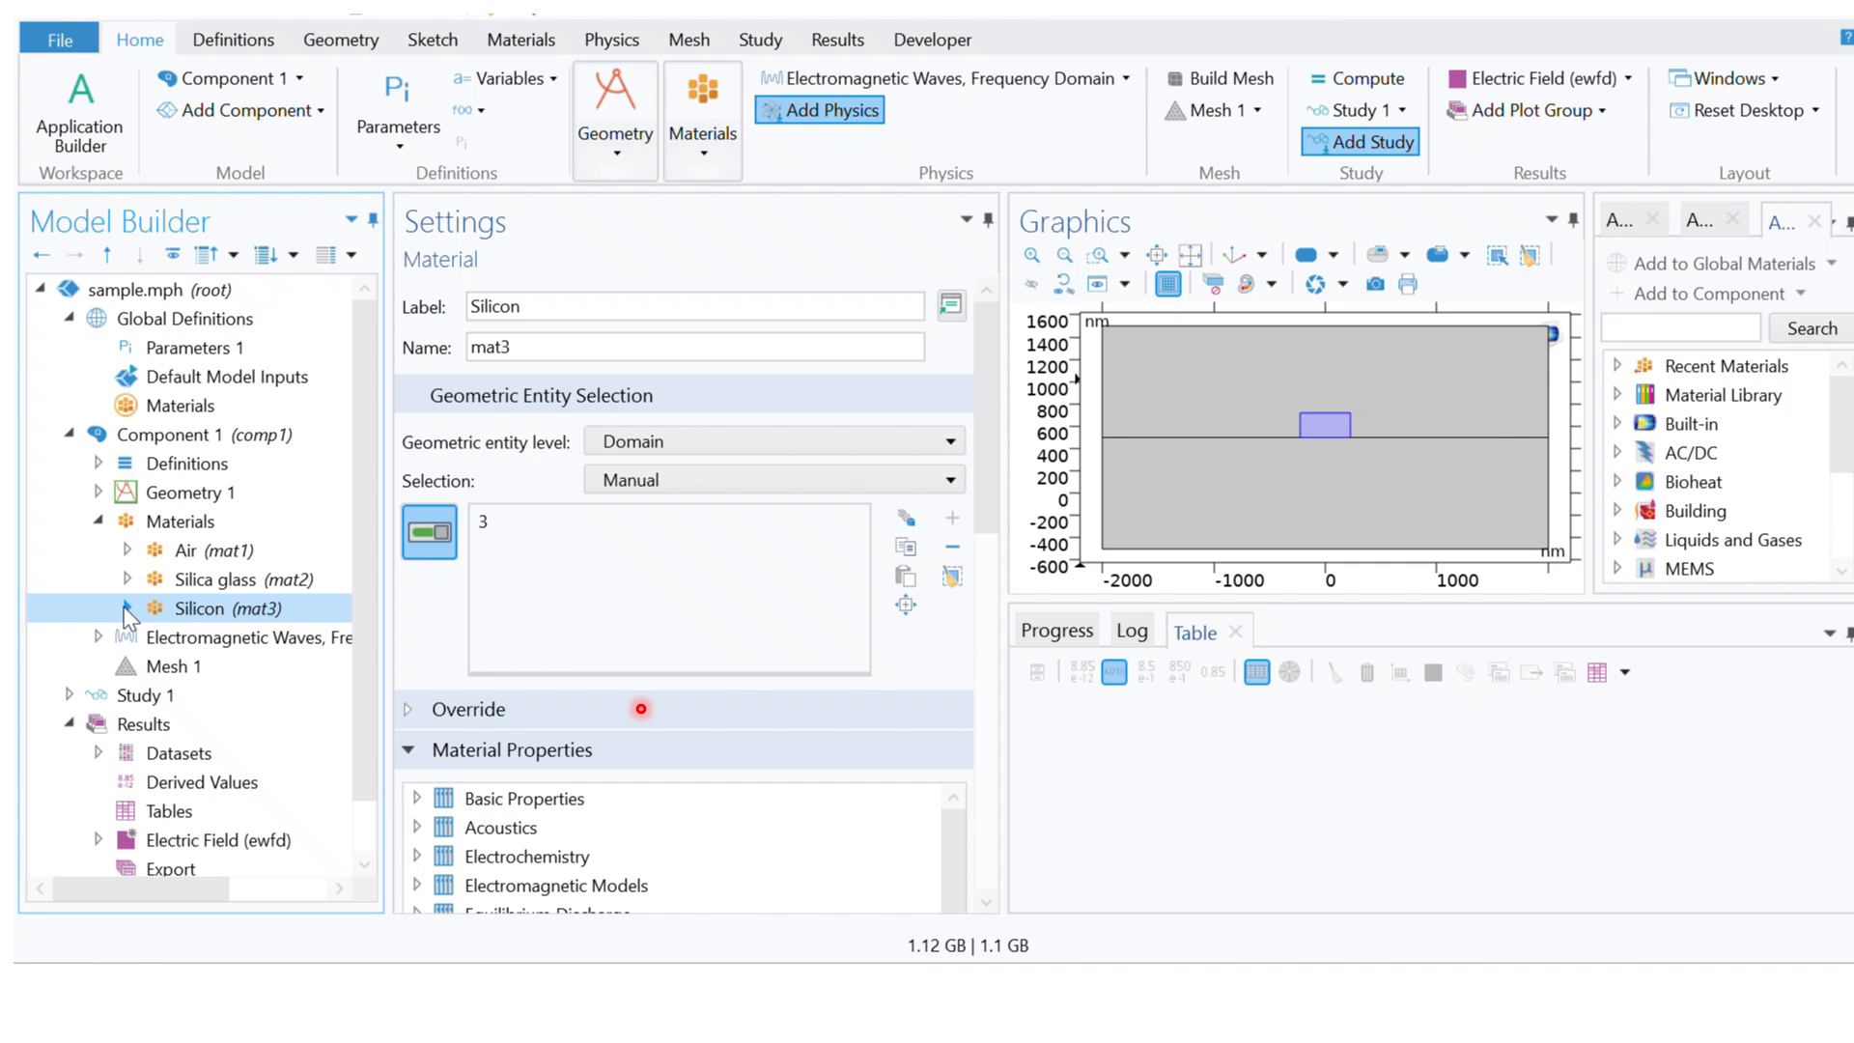
{"action": "left_click_drag", "start_coordinate": [361, 491], "coordinate": [363, 575]}
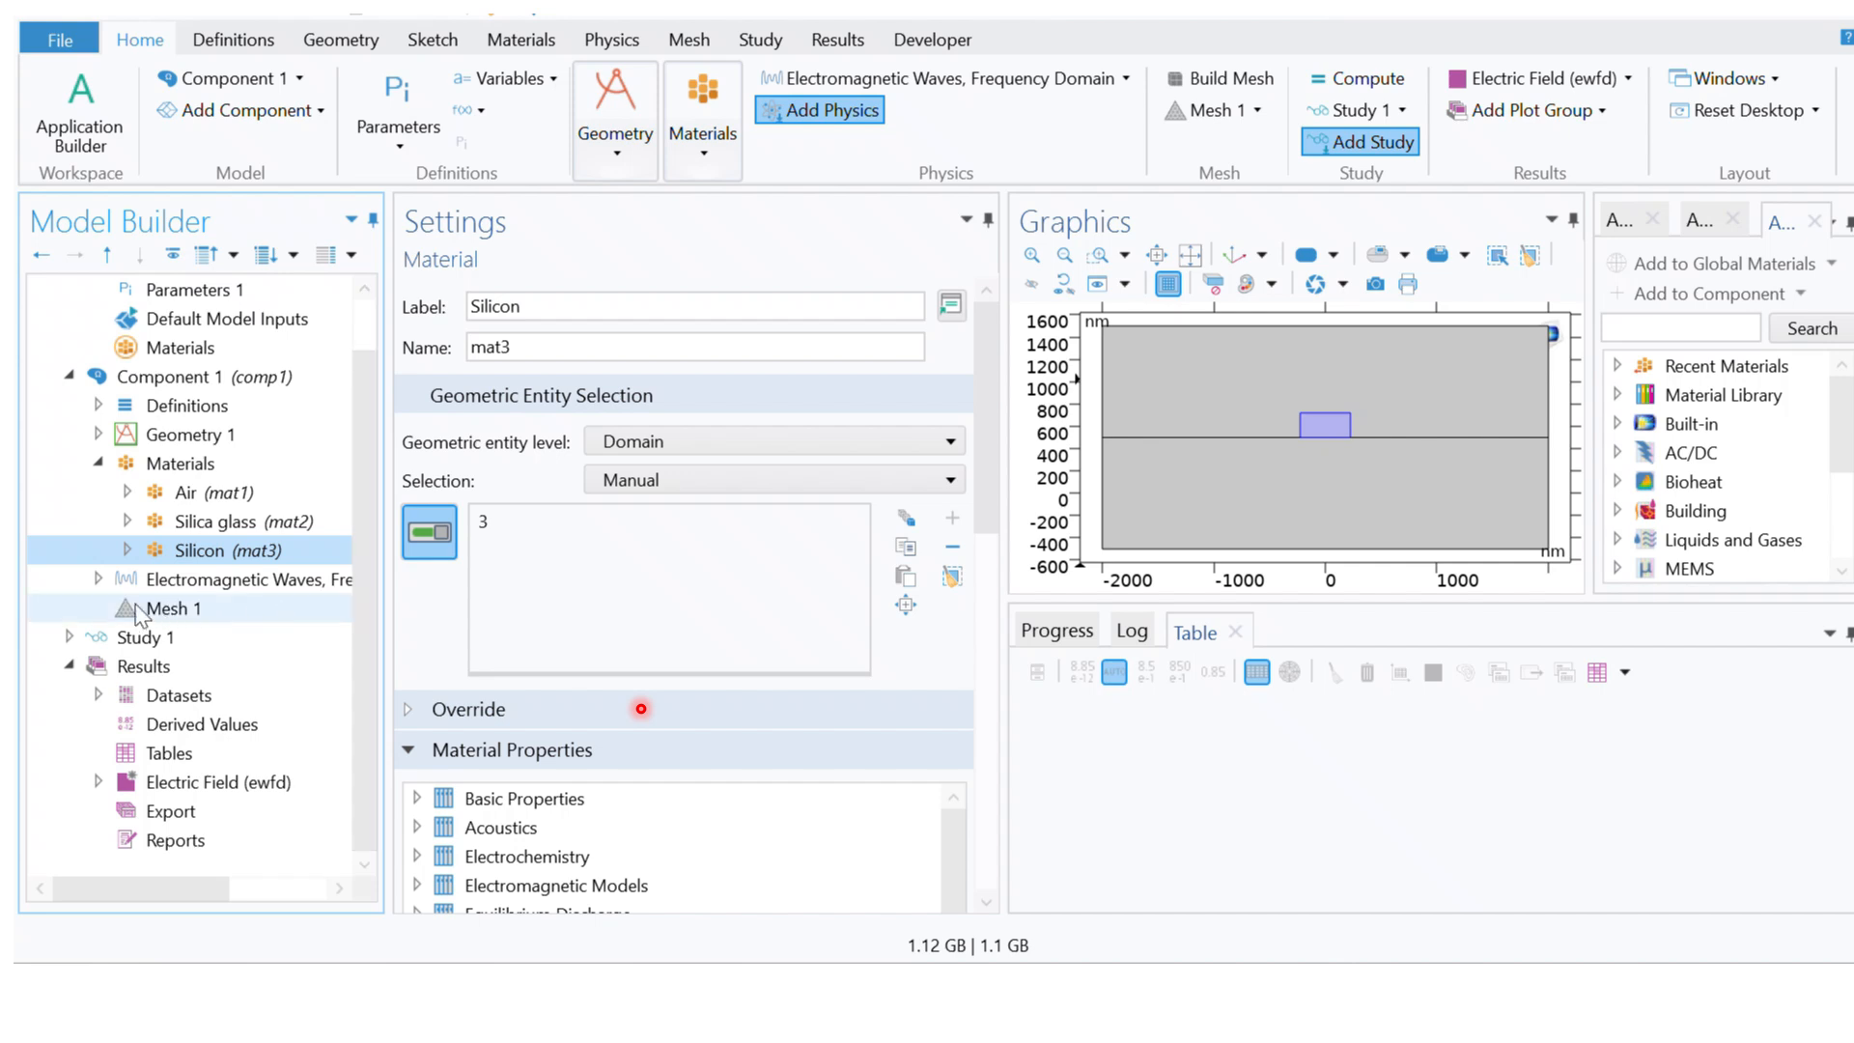
{"action": "left_click", "coordinate": [98, 580]}
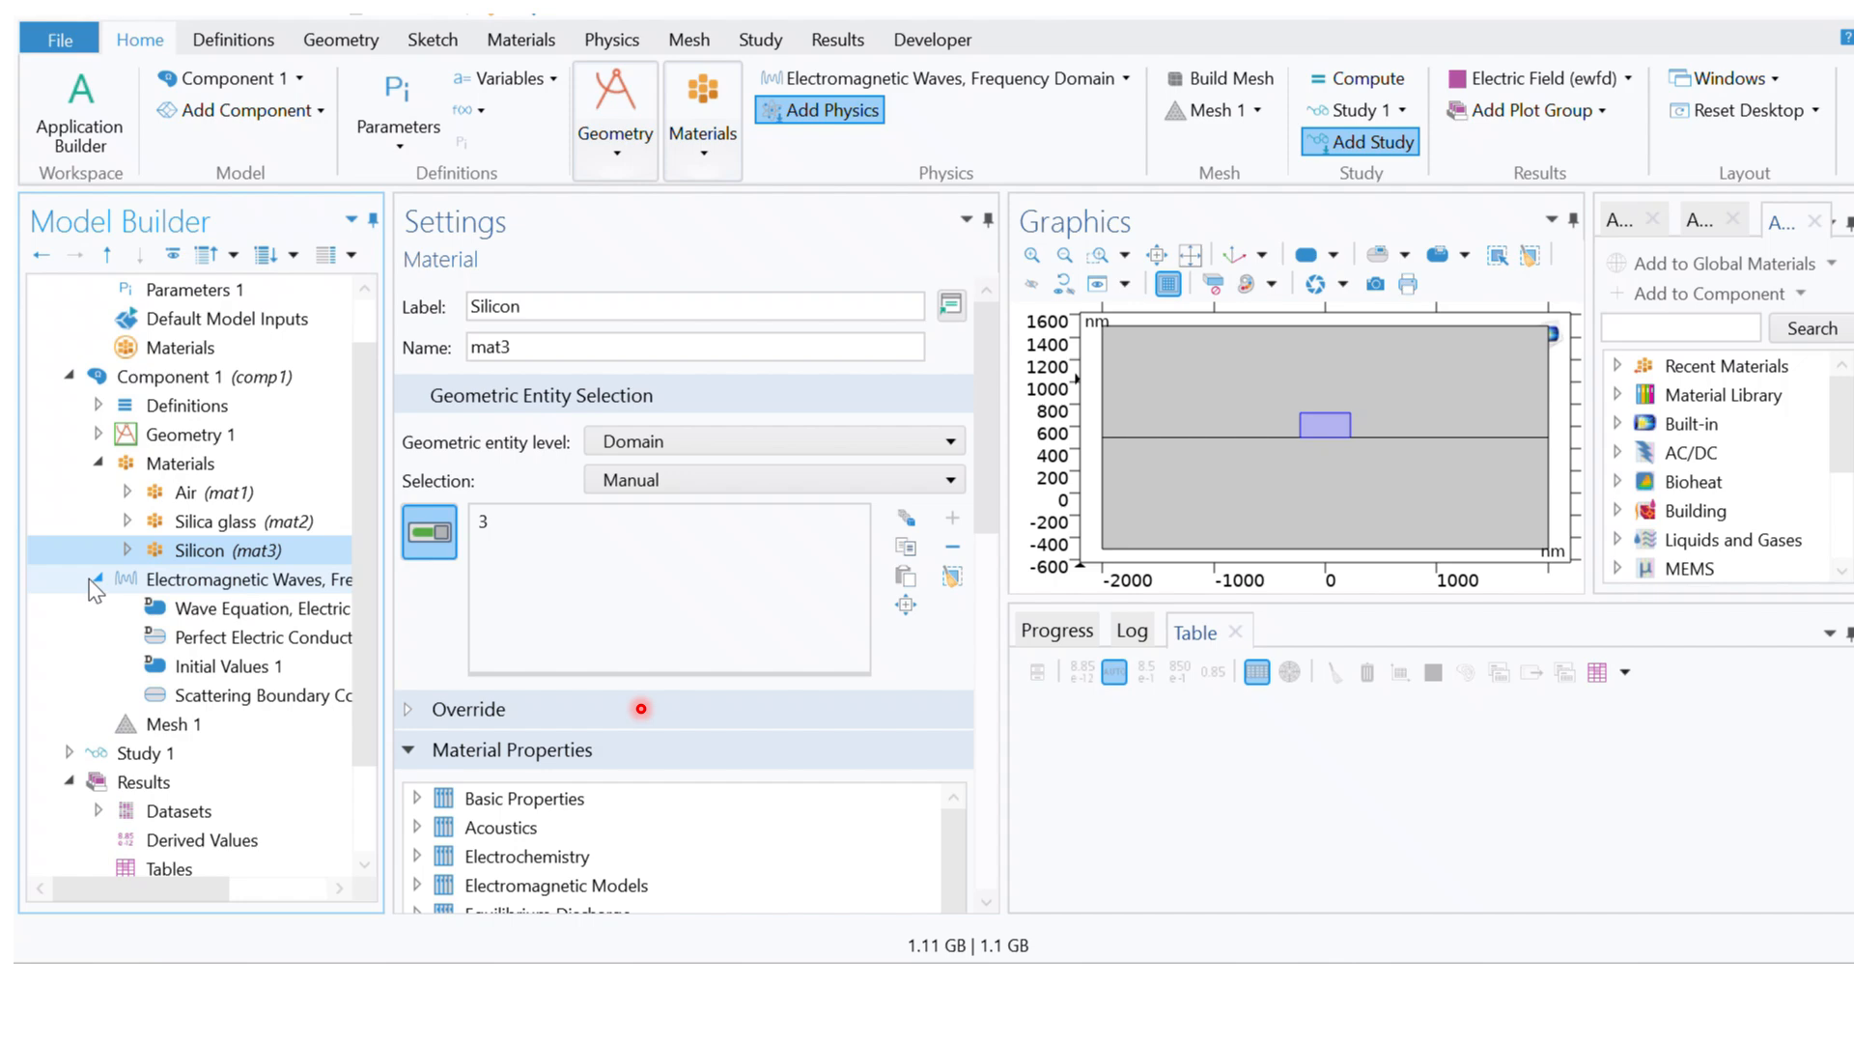
{"action": "left_click", "coordinate": [98, 580]}
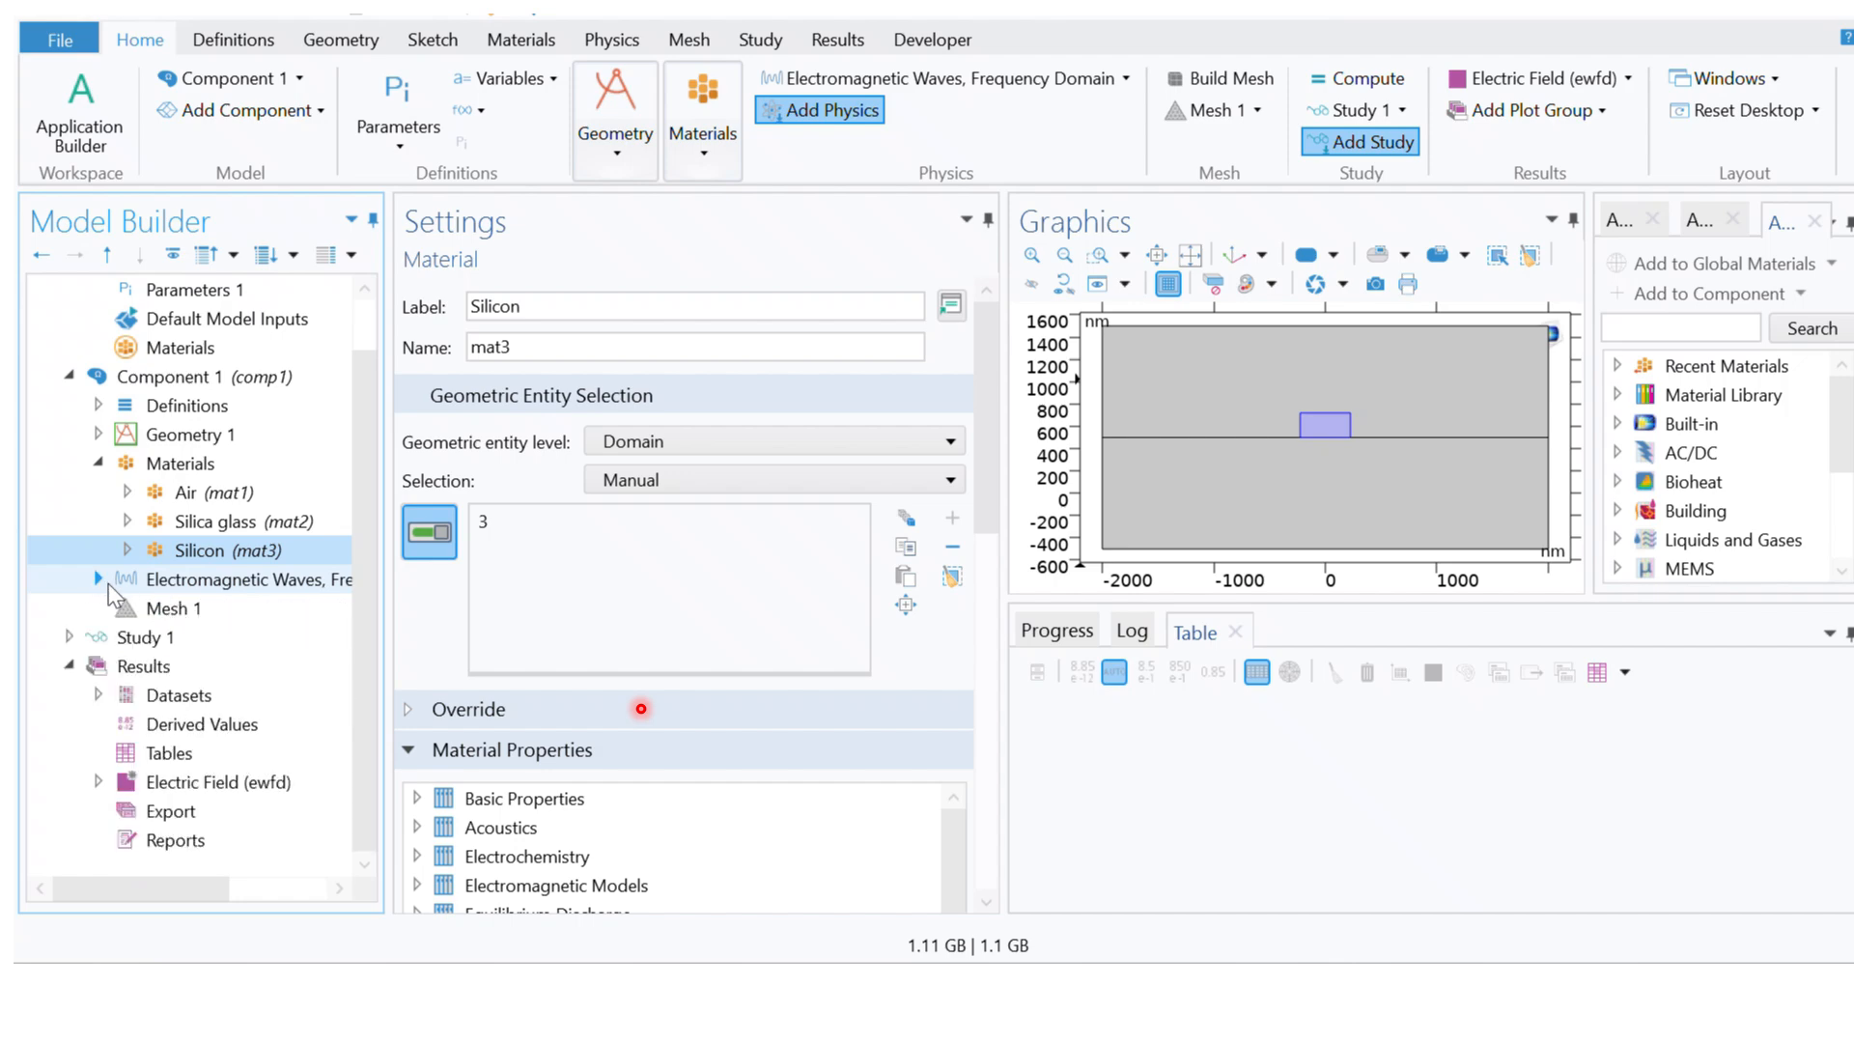
{"action": "left_click", "coordinate": [154, 611]}
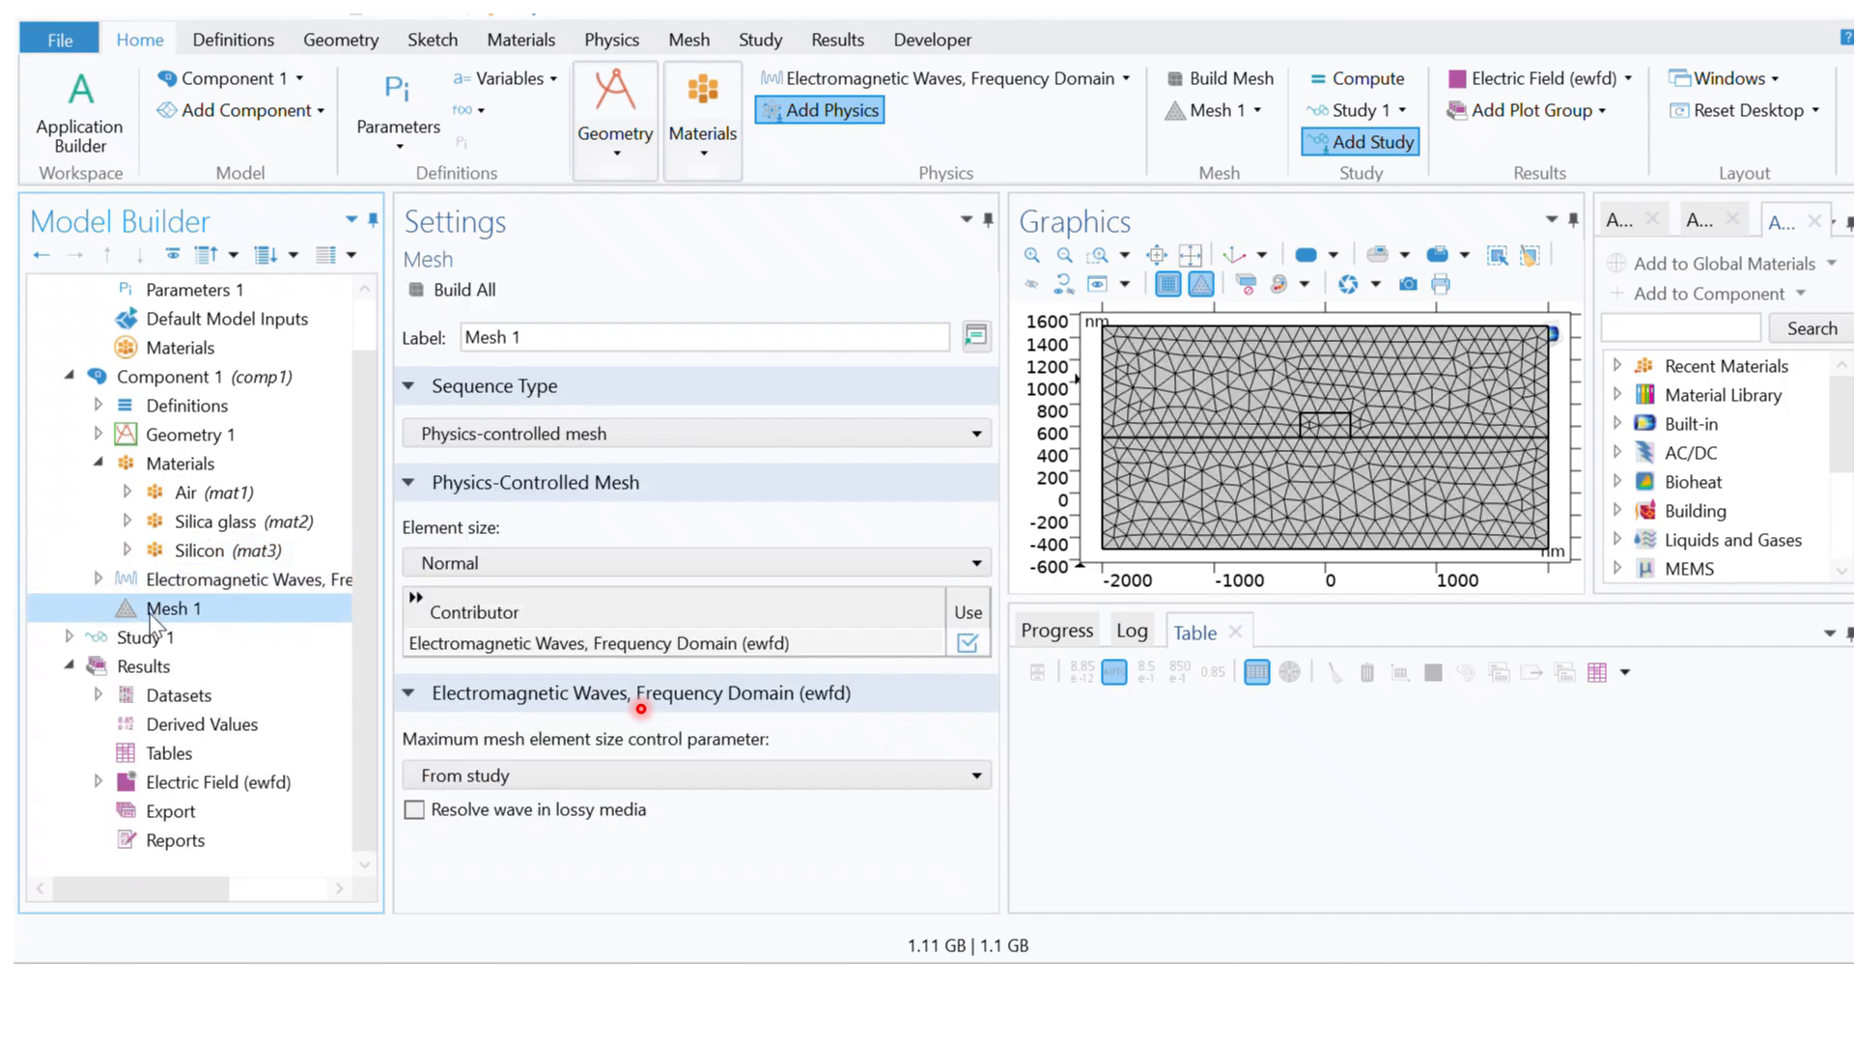
Step: Set the mode analysis frequency in the Mode Analysis step of Study 1 to c_const/lamda
{"action": "left_click", "coordinate": [70, 637]}
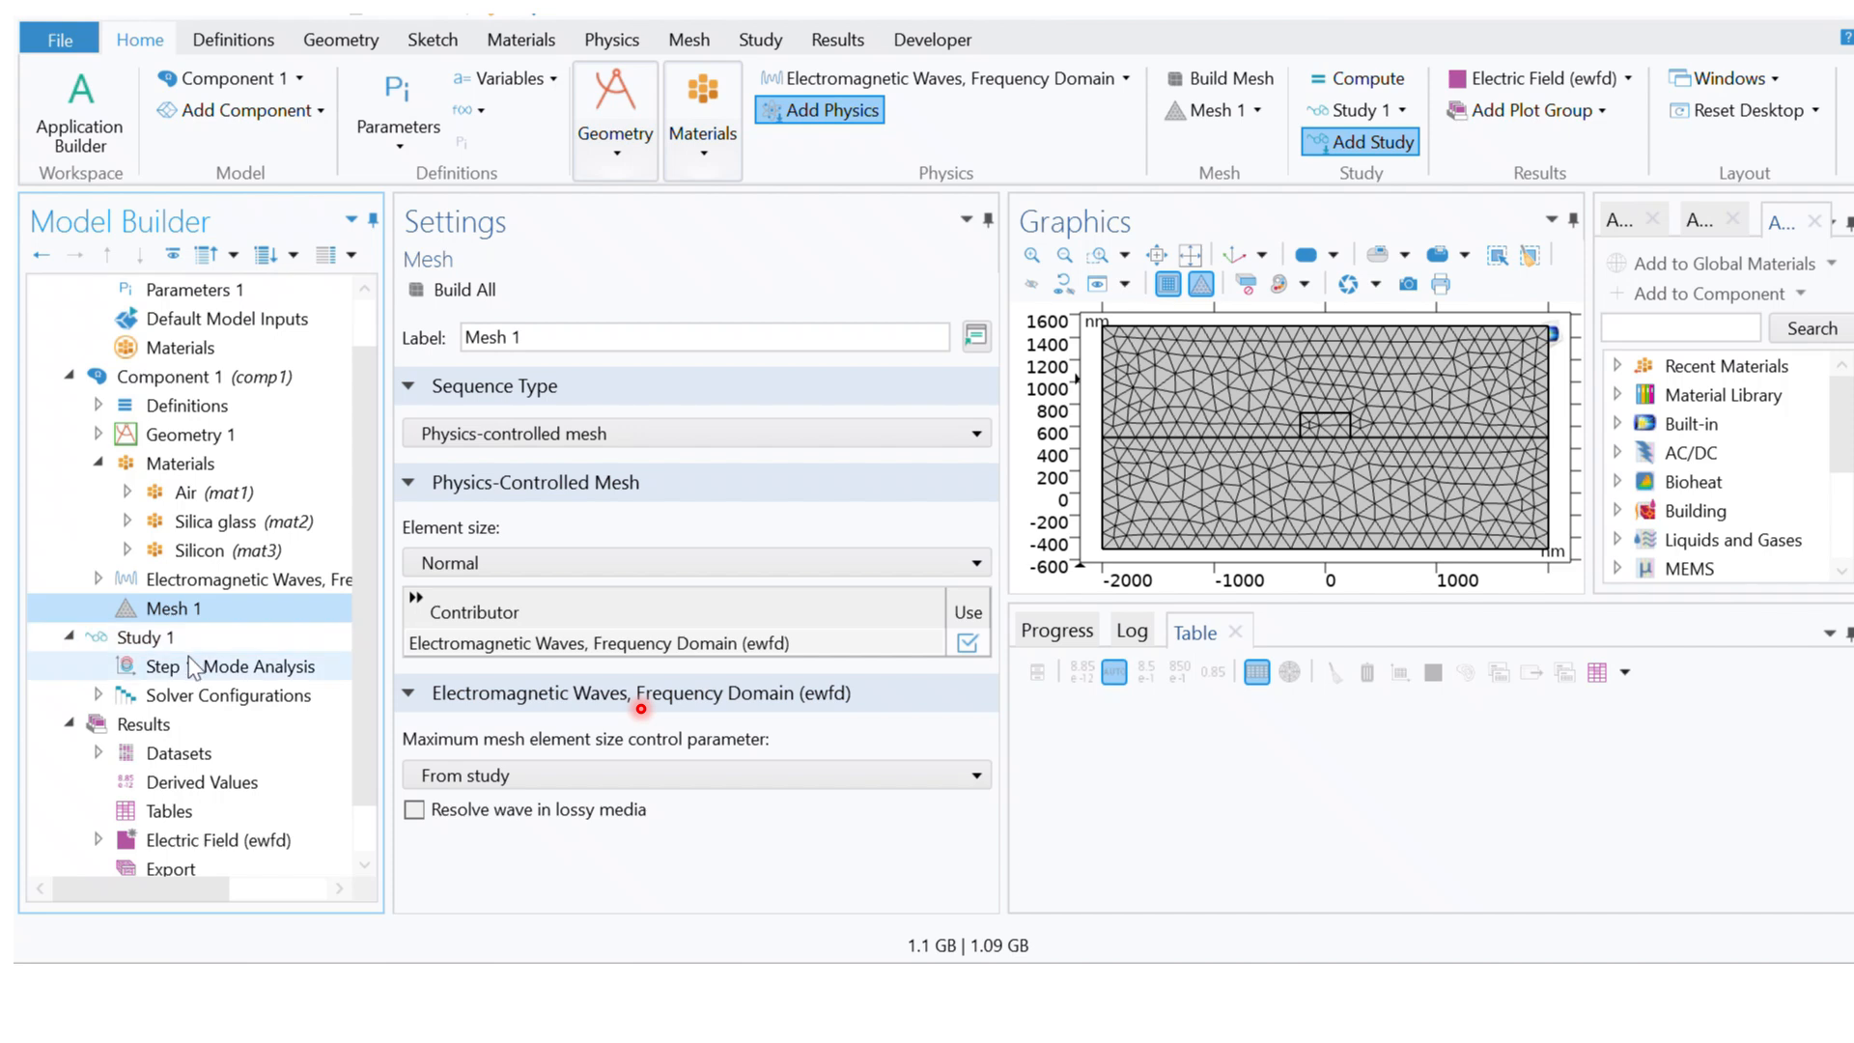
{"action": "left_click", "coordinate": [227, 668]}
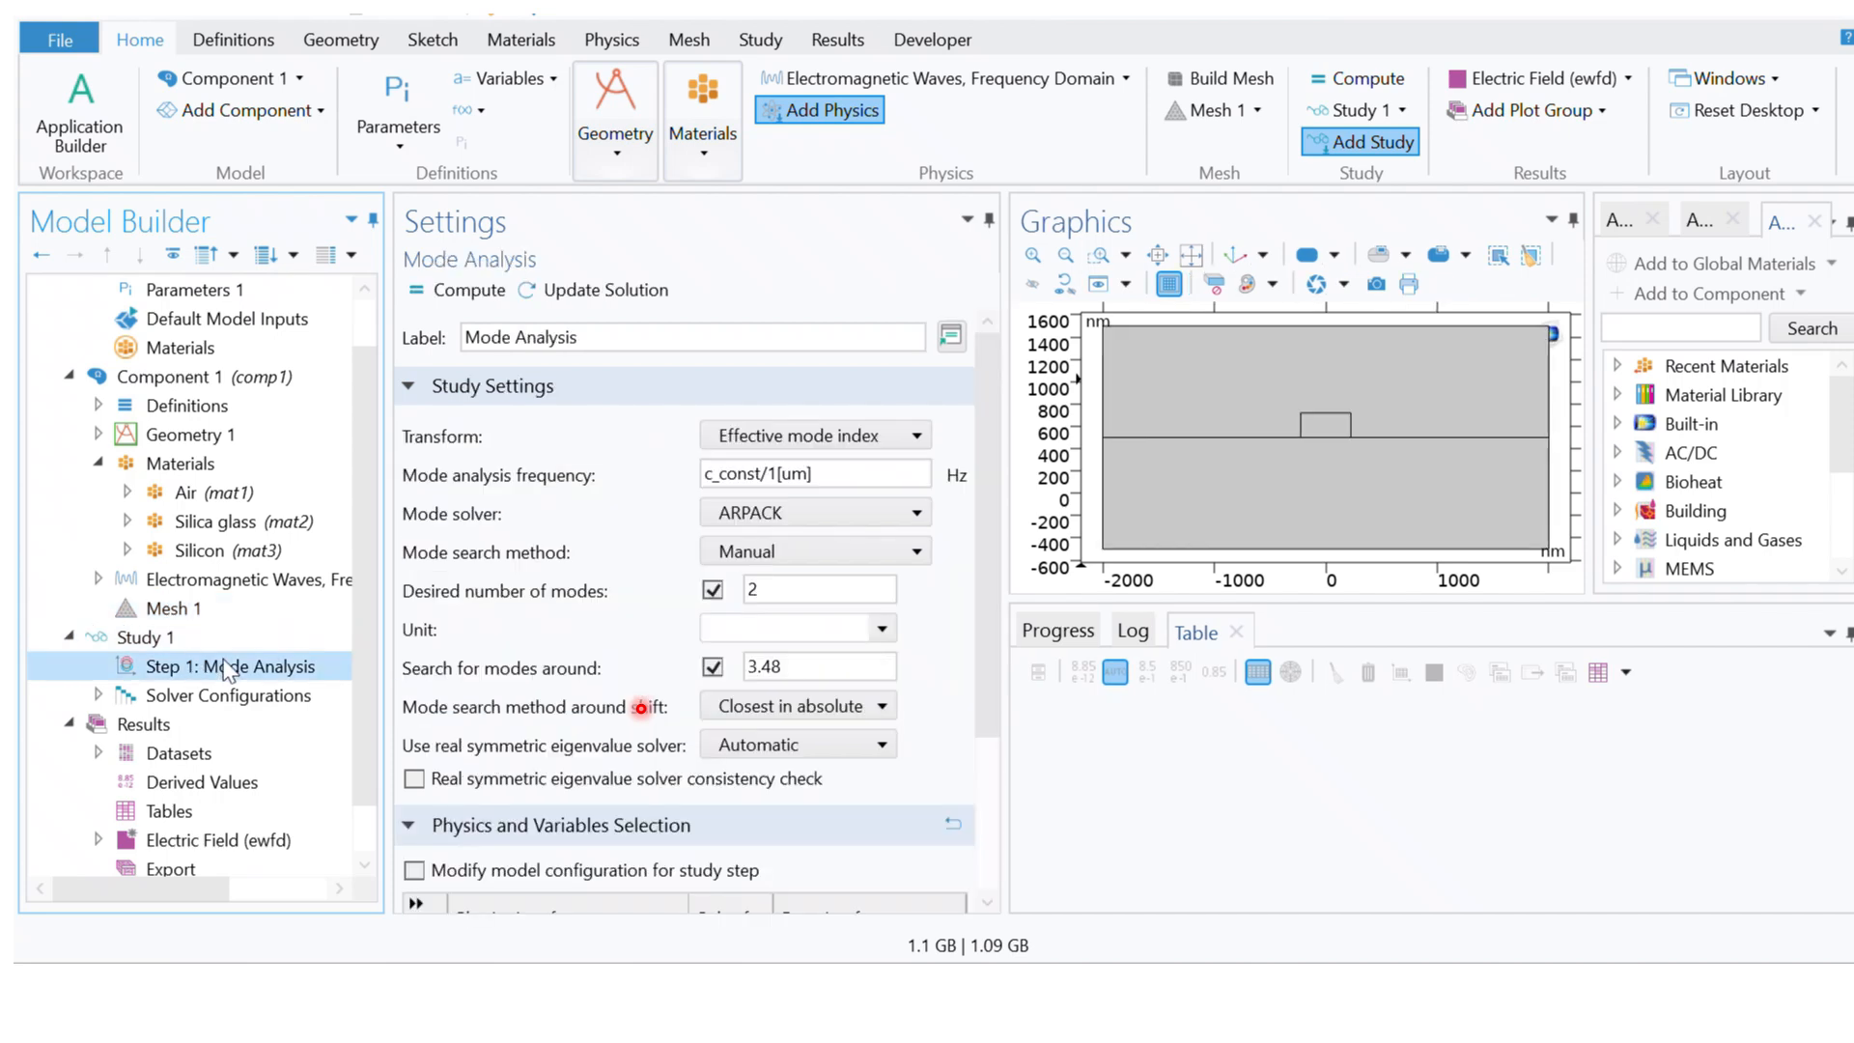
{"action": "left_click", "coordinate": [823, 475]}
{"action": "key", "text": "BackSpace"}
{"action": "key", "text": "BackSpace"}
{"action": "key", "text": "BackSpace"}
{"action": "key", "text": "BackSpace"}
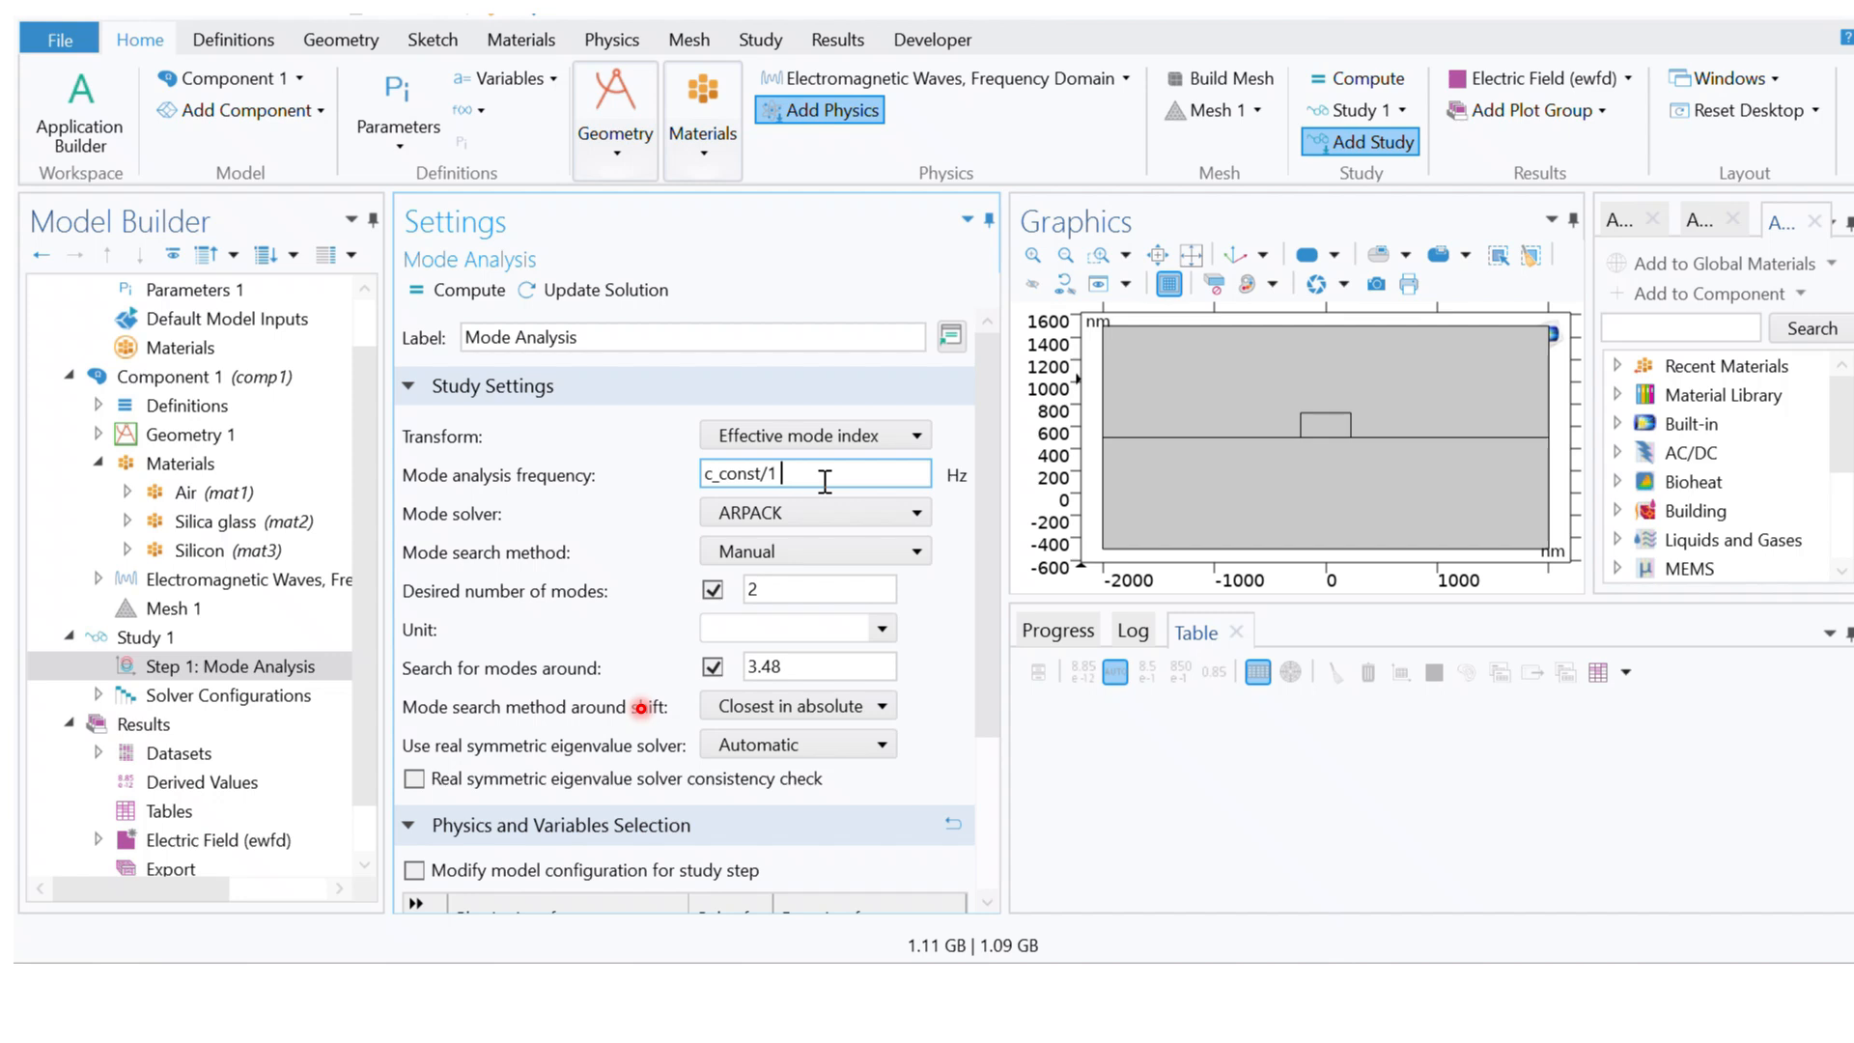
{"action": "type", "text": "lamda"}
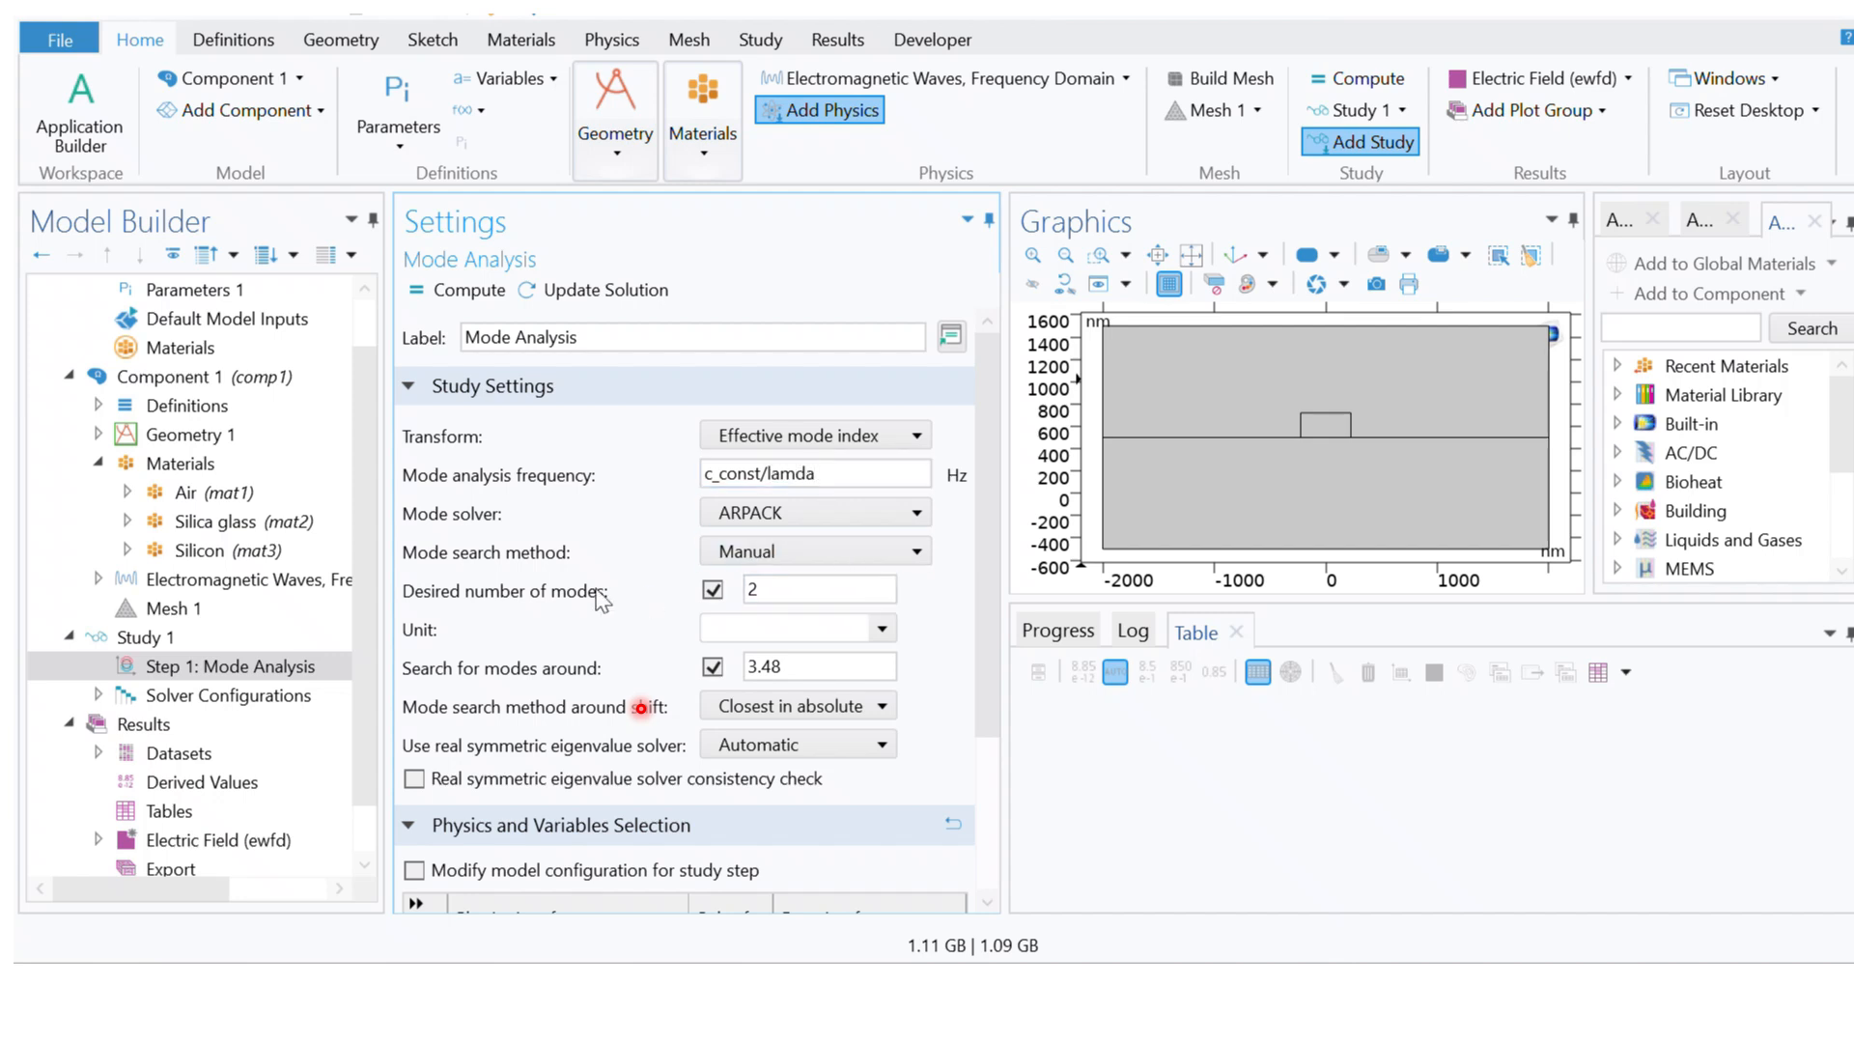
{"action": "left_click", "coordinate": [271, 613]}
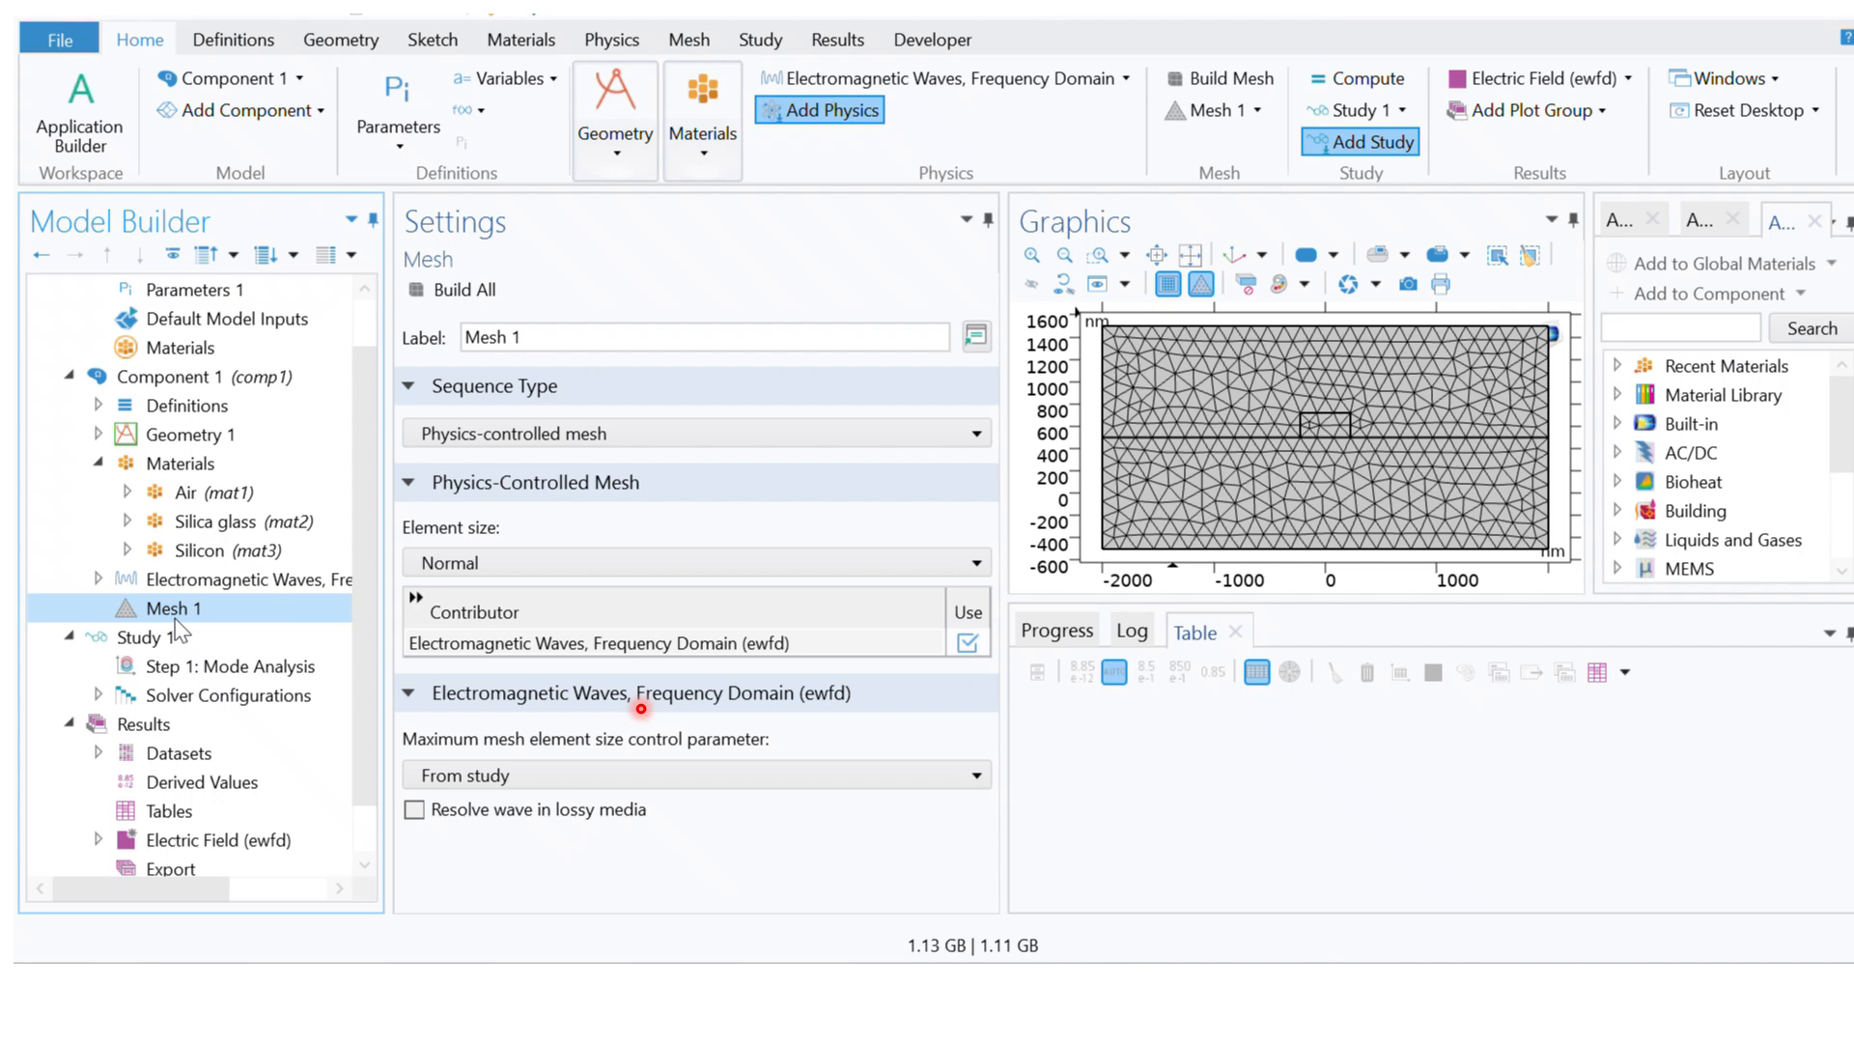
{"action": "left_click", "coordinate": [559, 431]}
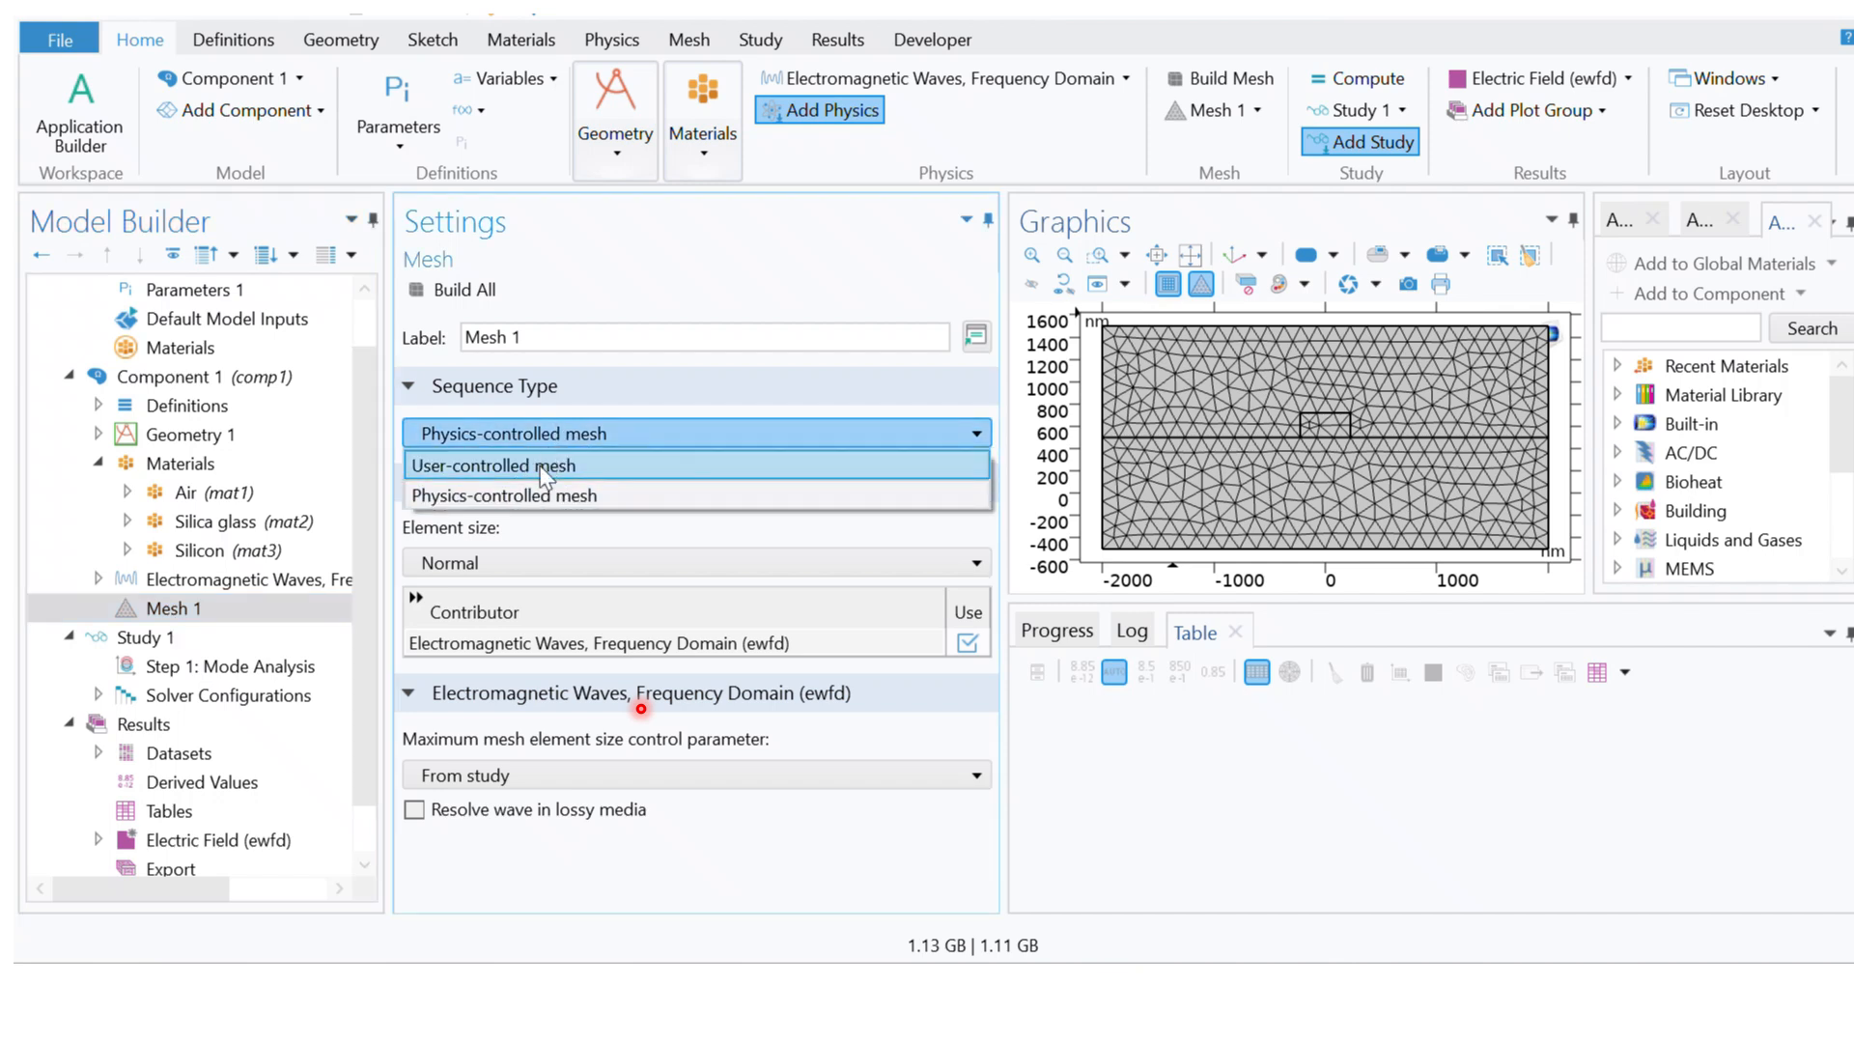
{"action": "left_click", "coordinate": [544, 469]}
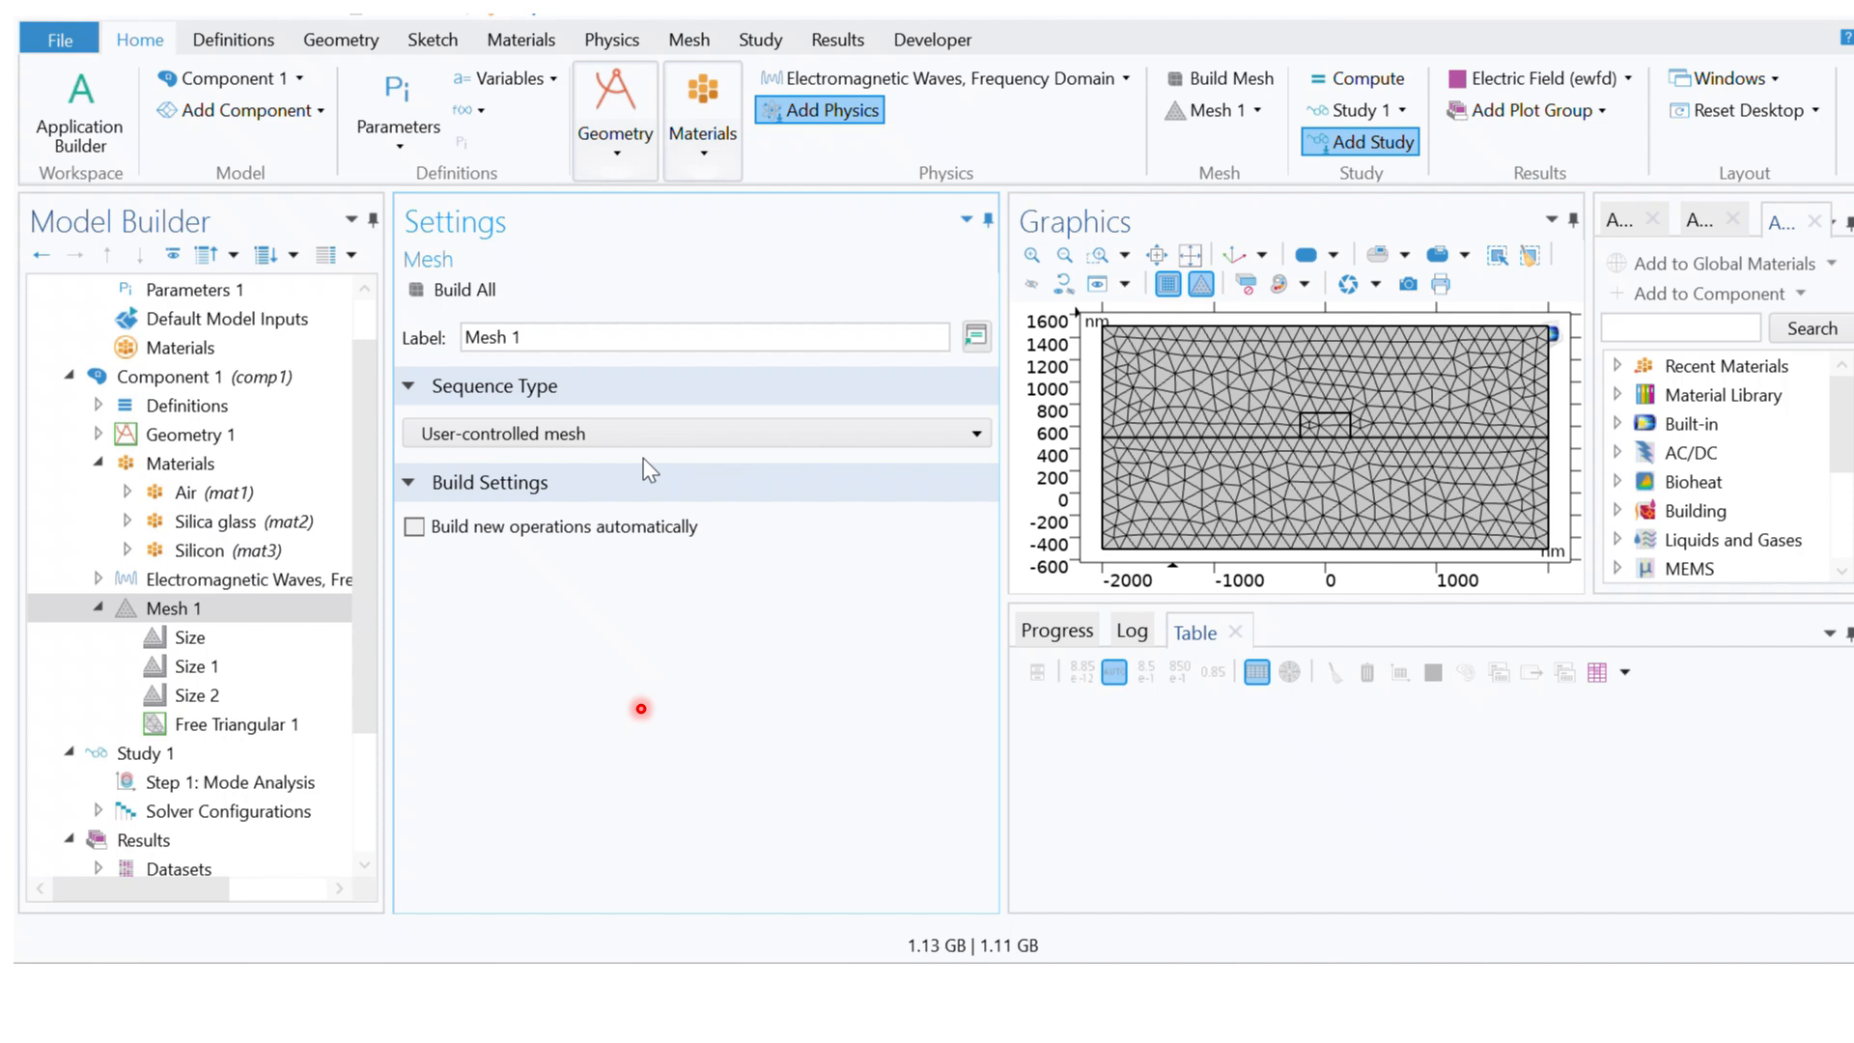
{"action": "left_click", "coordinate": [496, 433]}
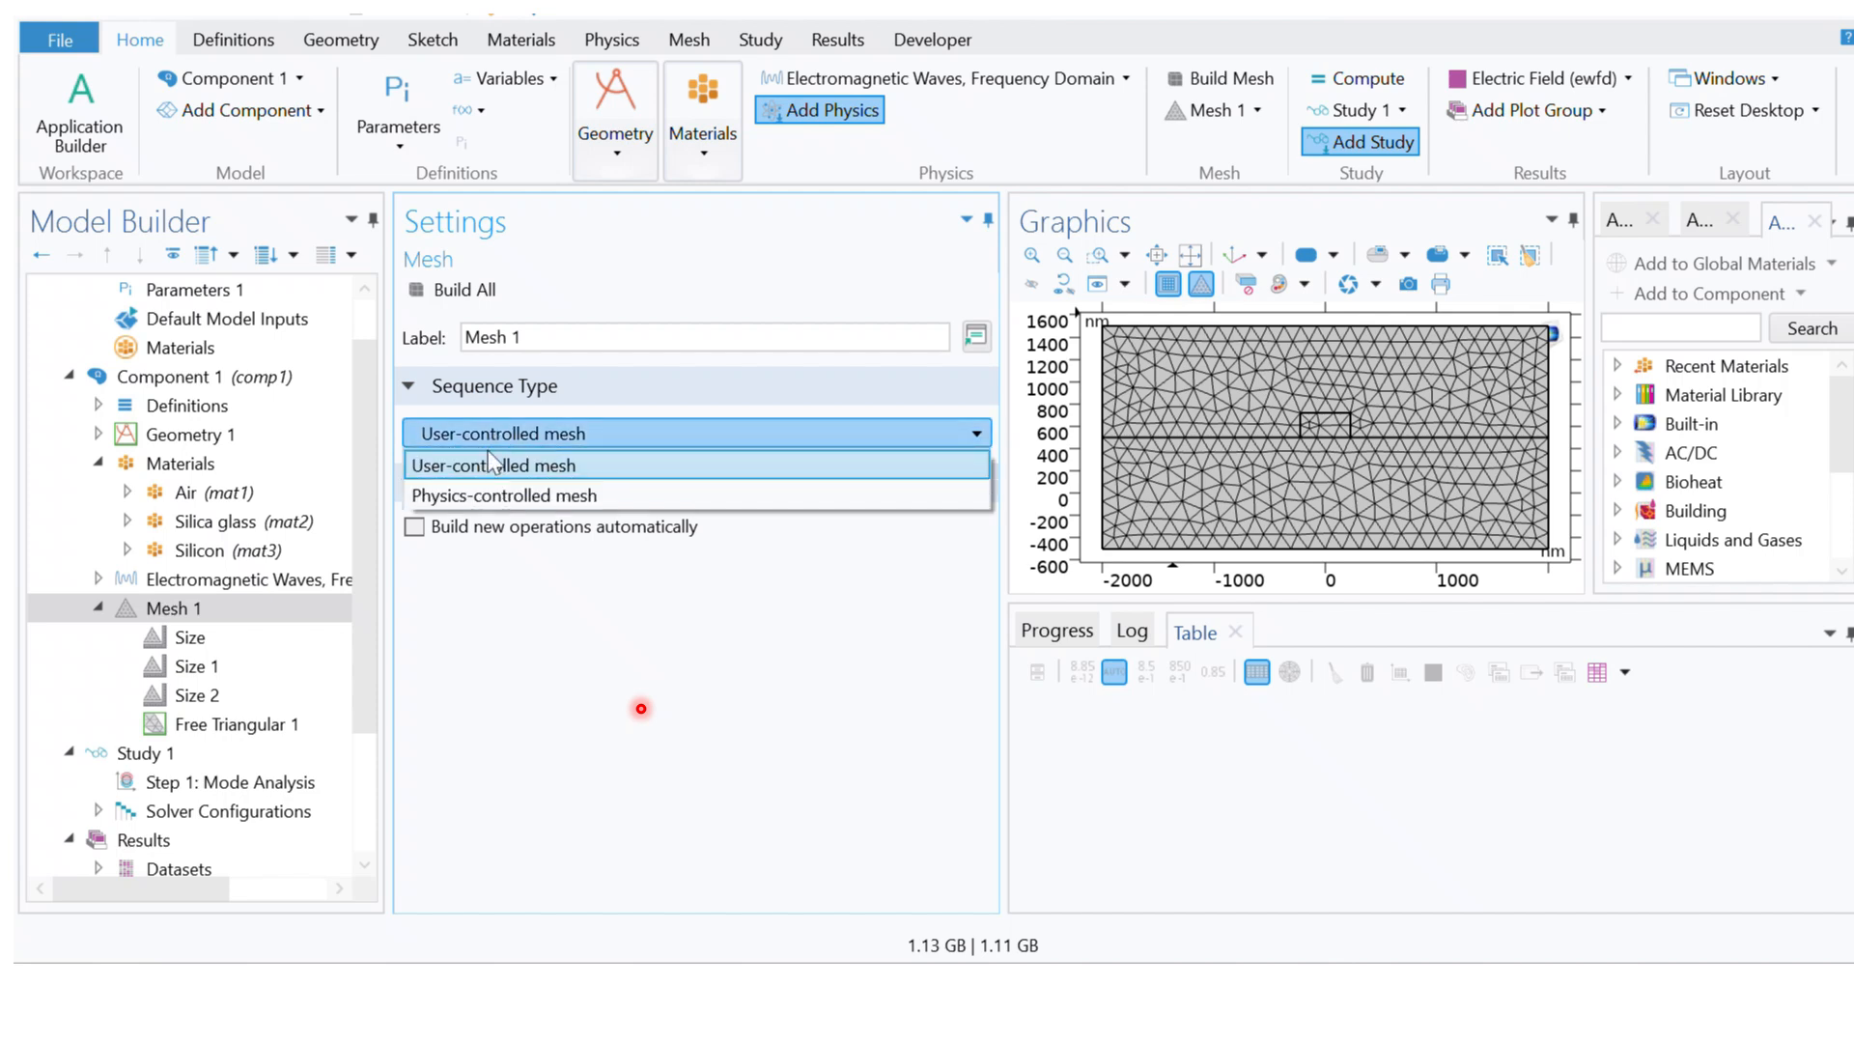
{"action": "left_click", "coordinate": [493, 494]}
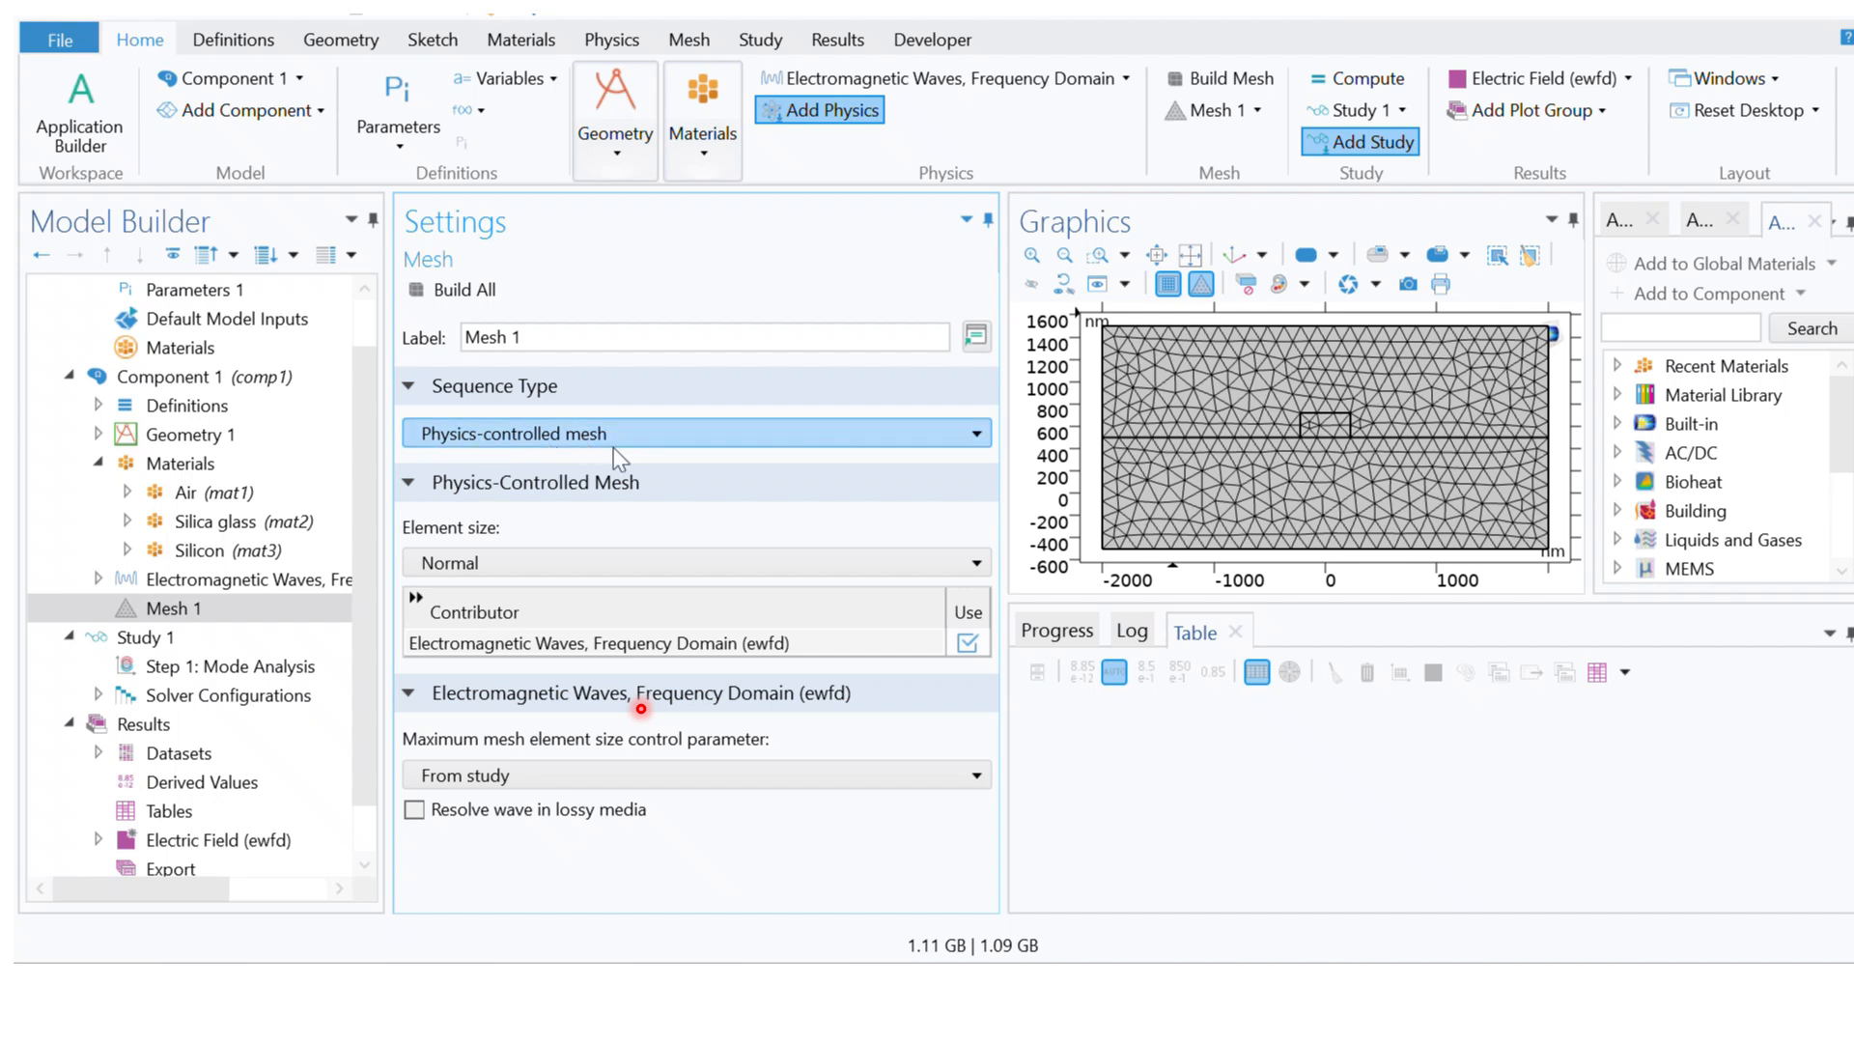
Step: Set the physics-controlled element size of Mesh 1 to Fine and switch its sequence type to User-controlled mesh
{"action": "left_click", "coordinate": [627, 560]}
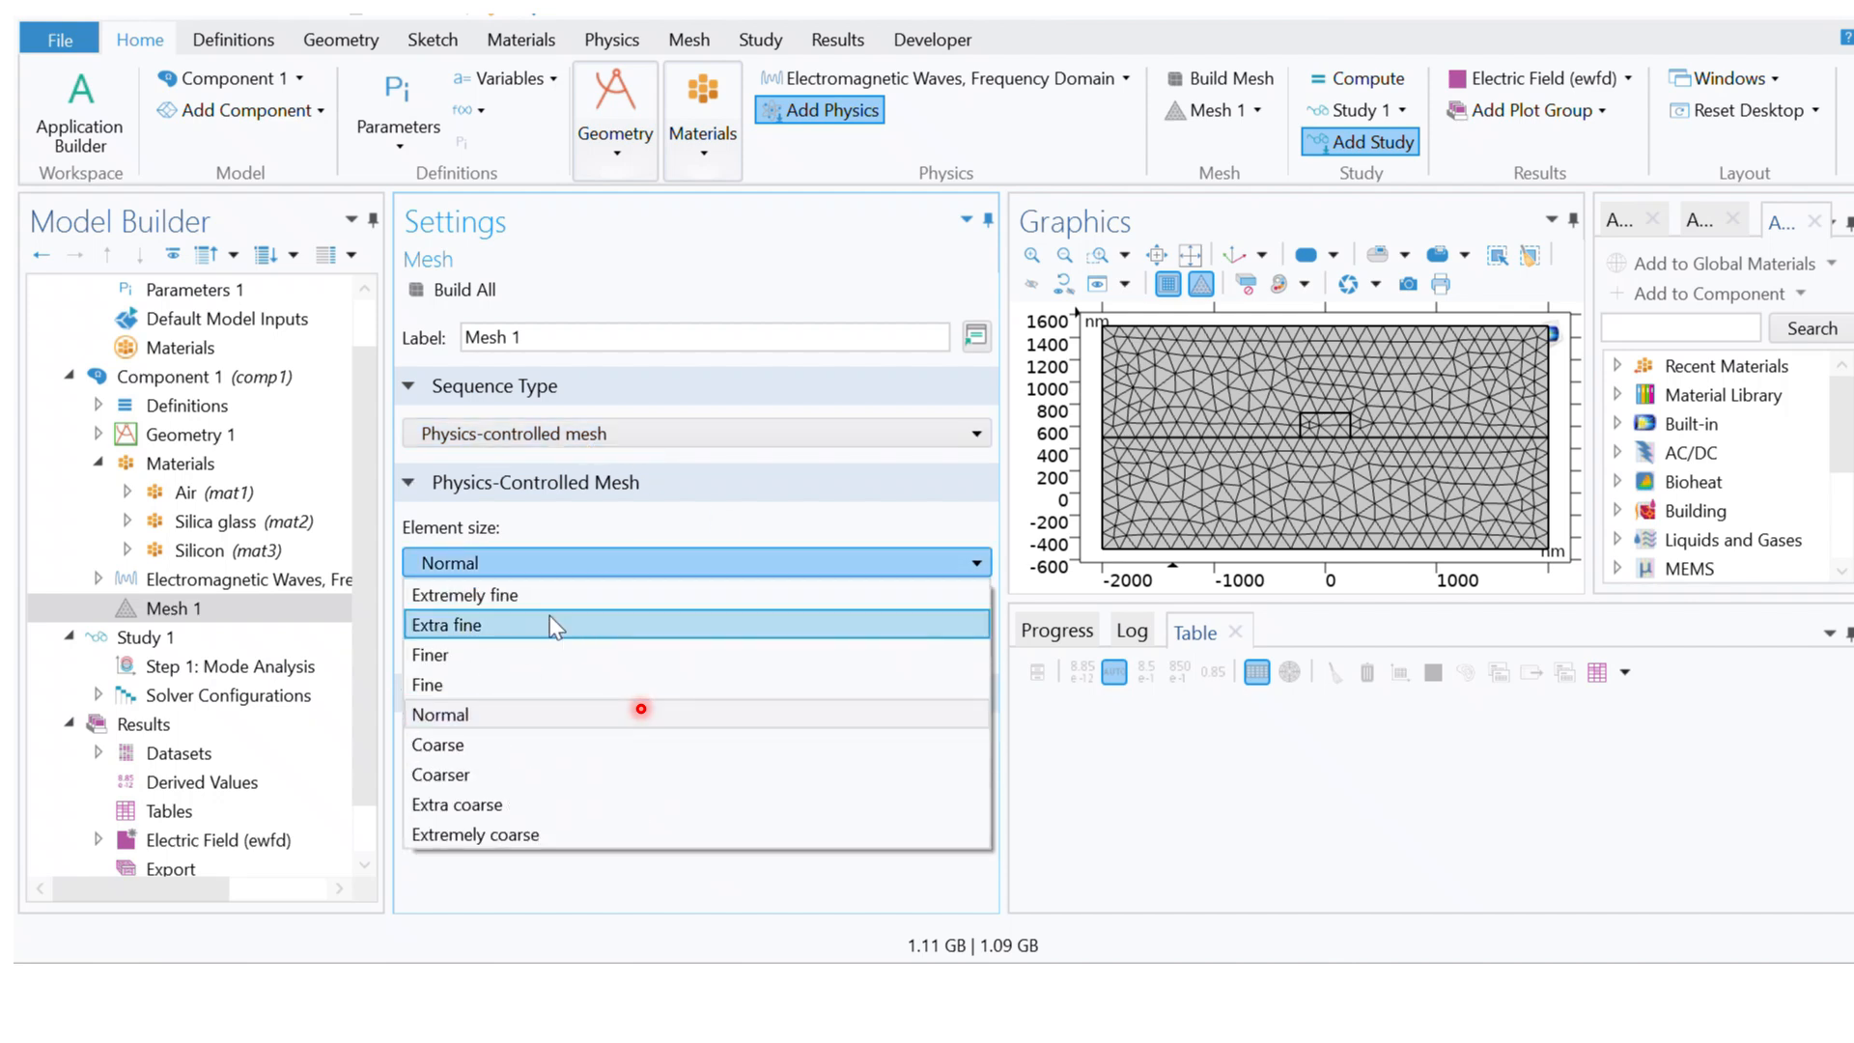
{"action": "left_click", "coordinate": [509, 682]}
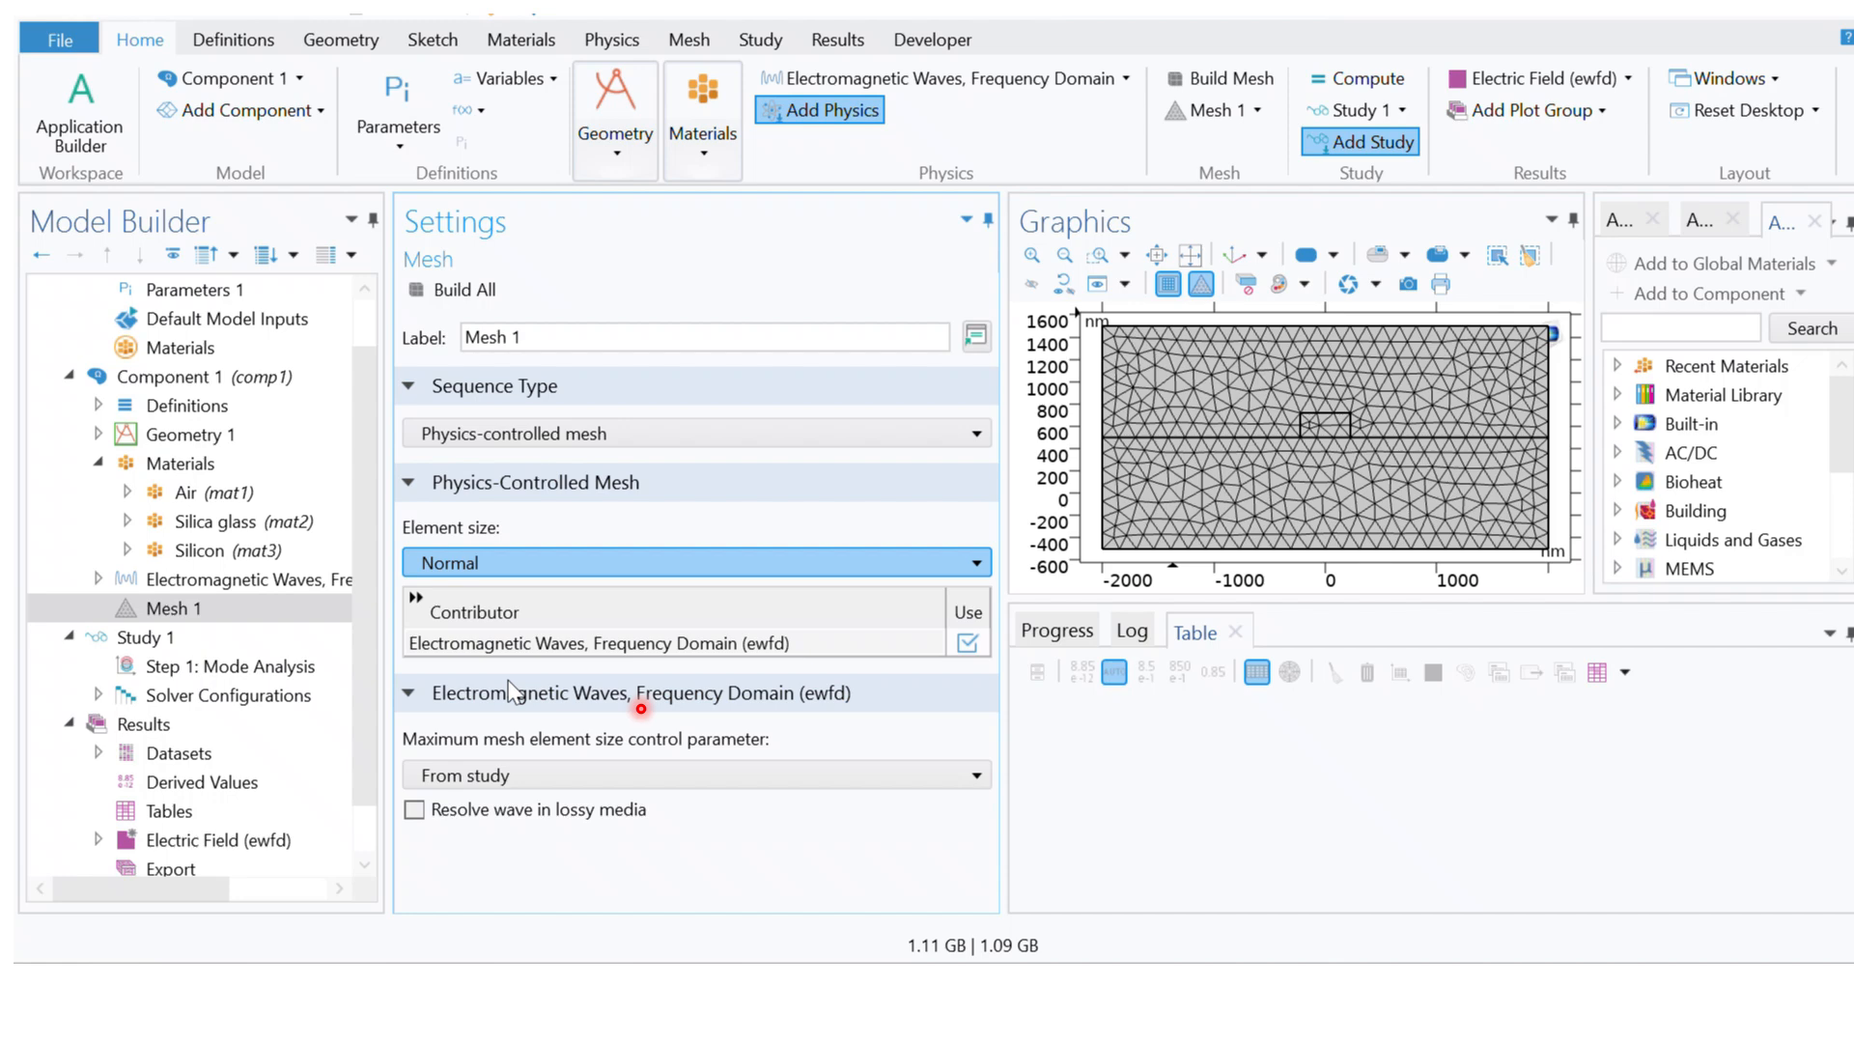
{"action": "left_click", "coordinate": [504, 436]}
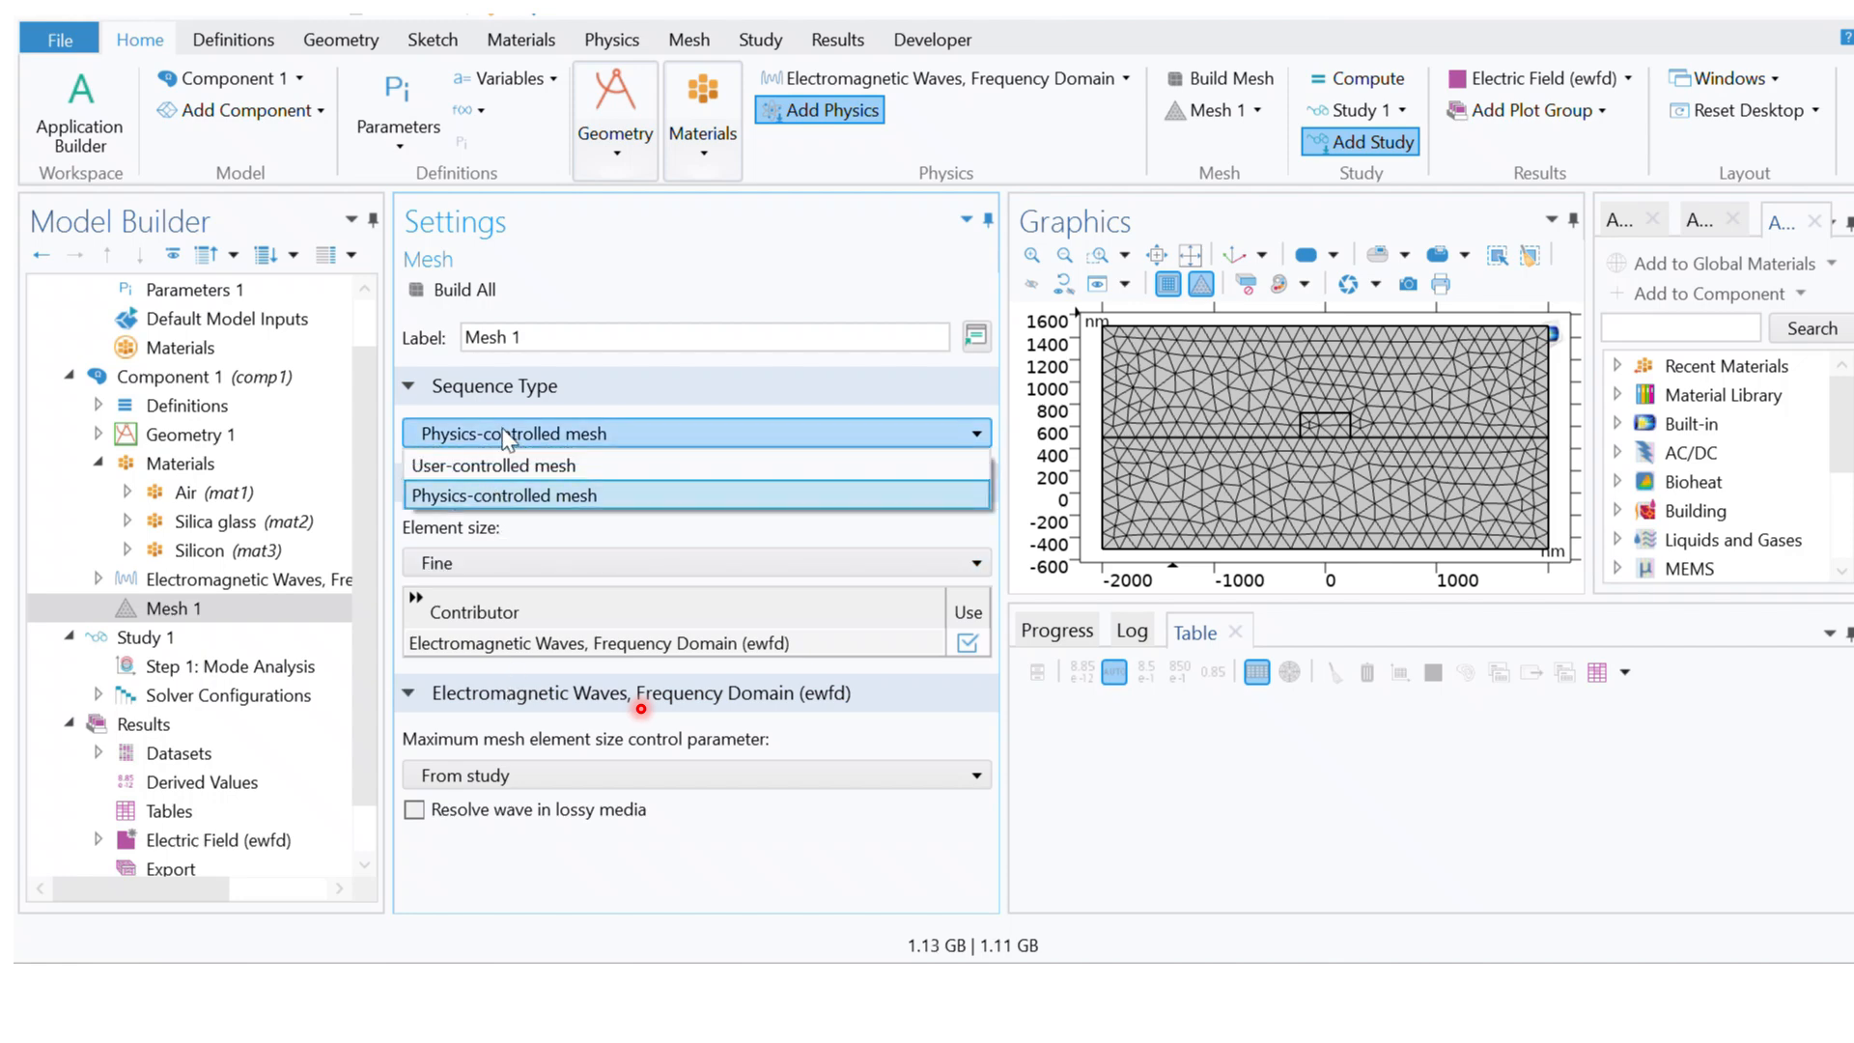
{"action": "left_click", "coordinate": [490, 461]}
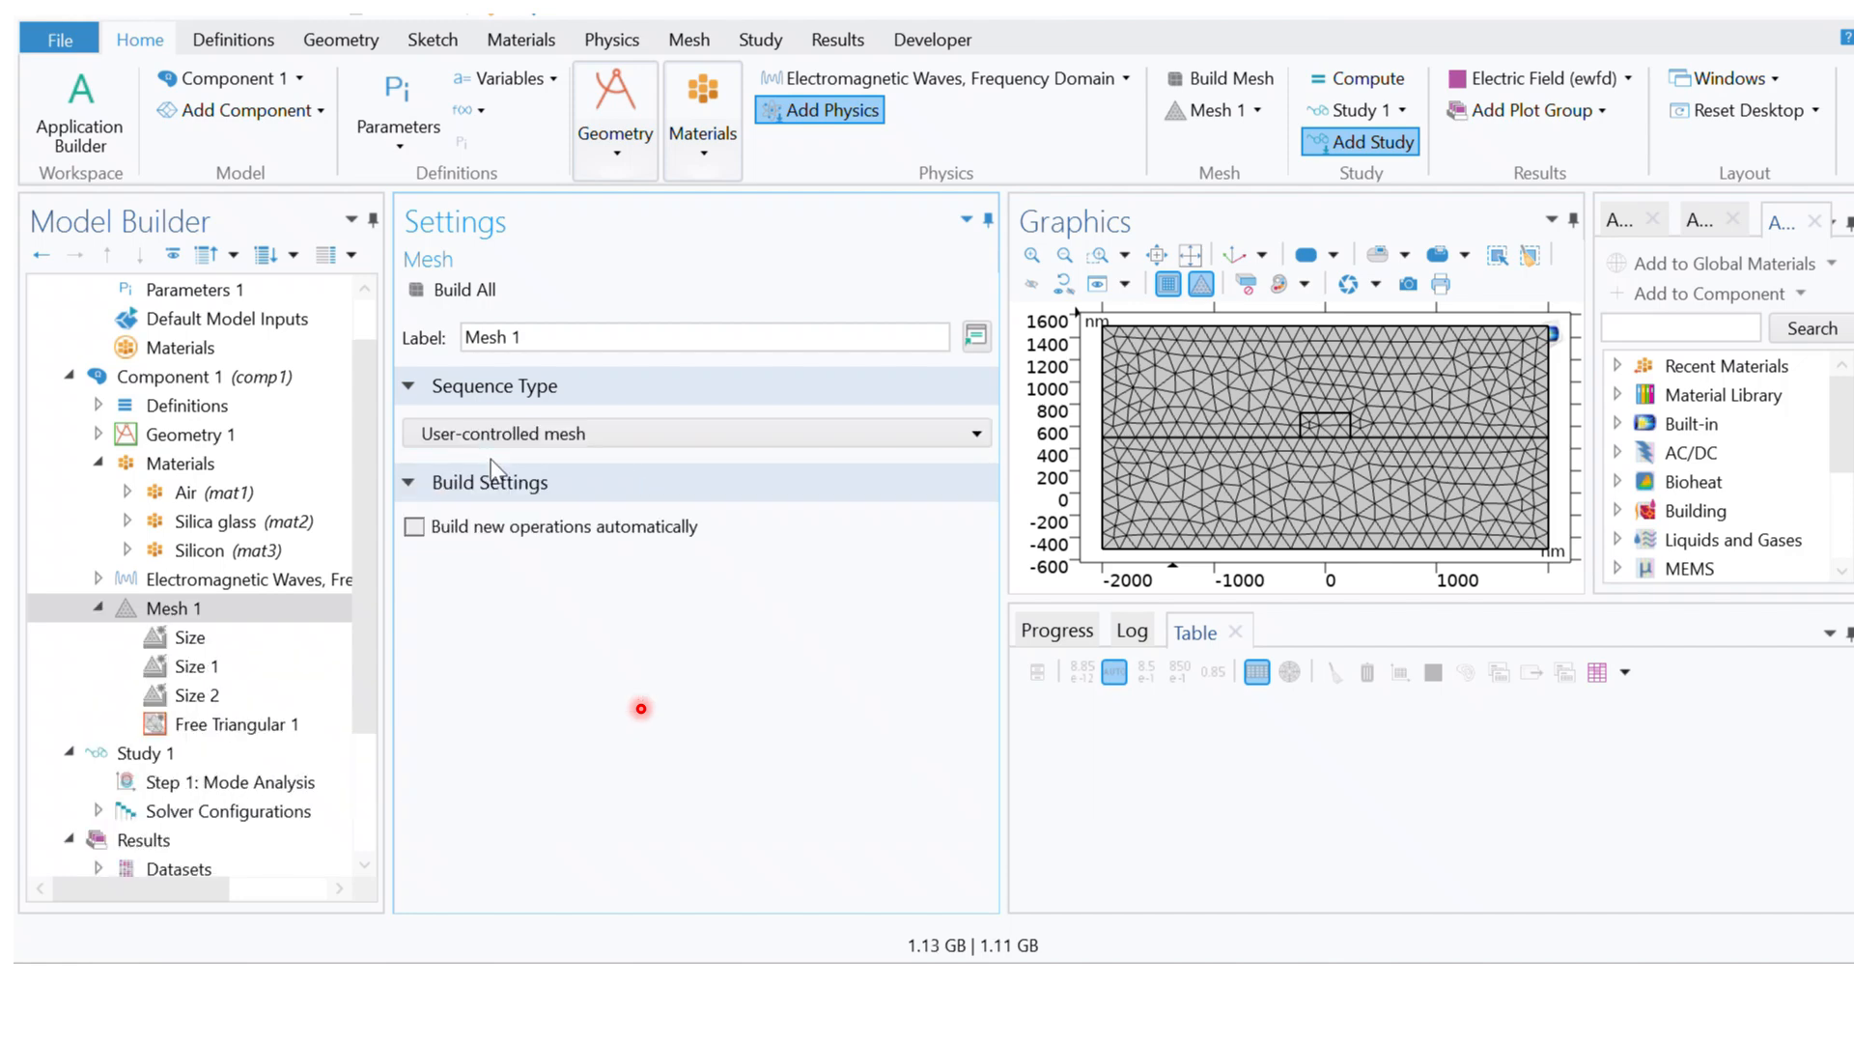
Step: Examine the Size, Size 1, Size 2 and Free Triangular 1 nodes of Mesh 1 and the domain selection of the Silicon material
{"action": "left_click", "coordinate": [193, 666]}
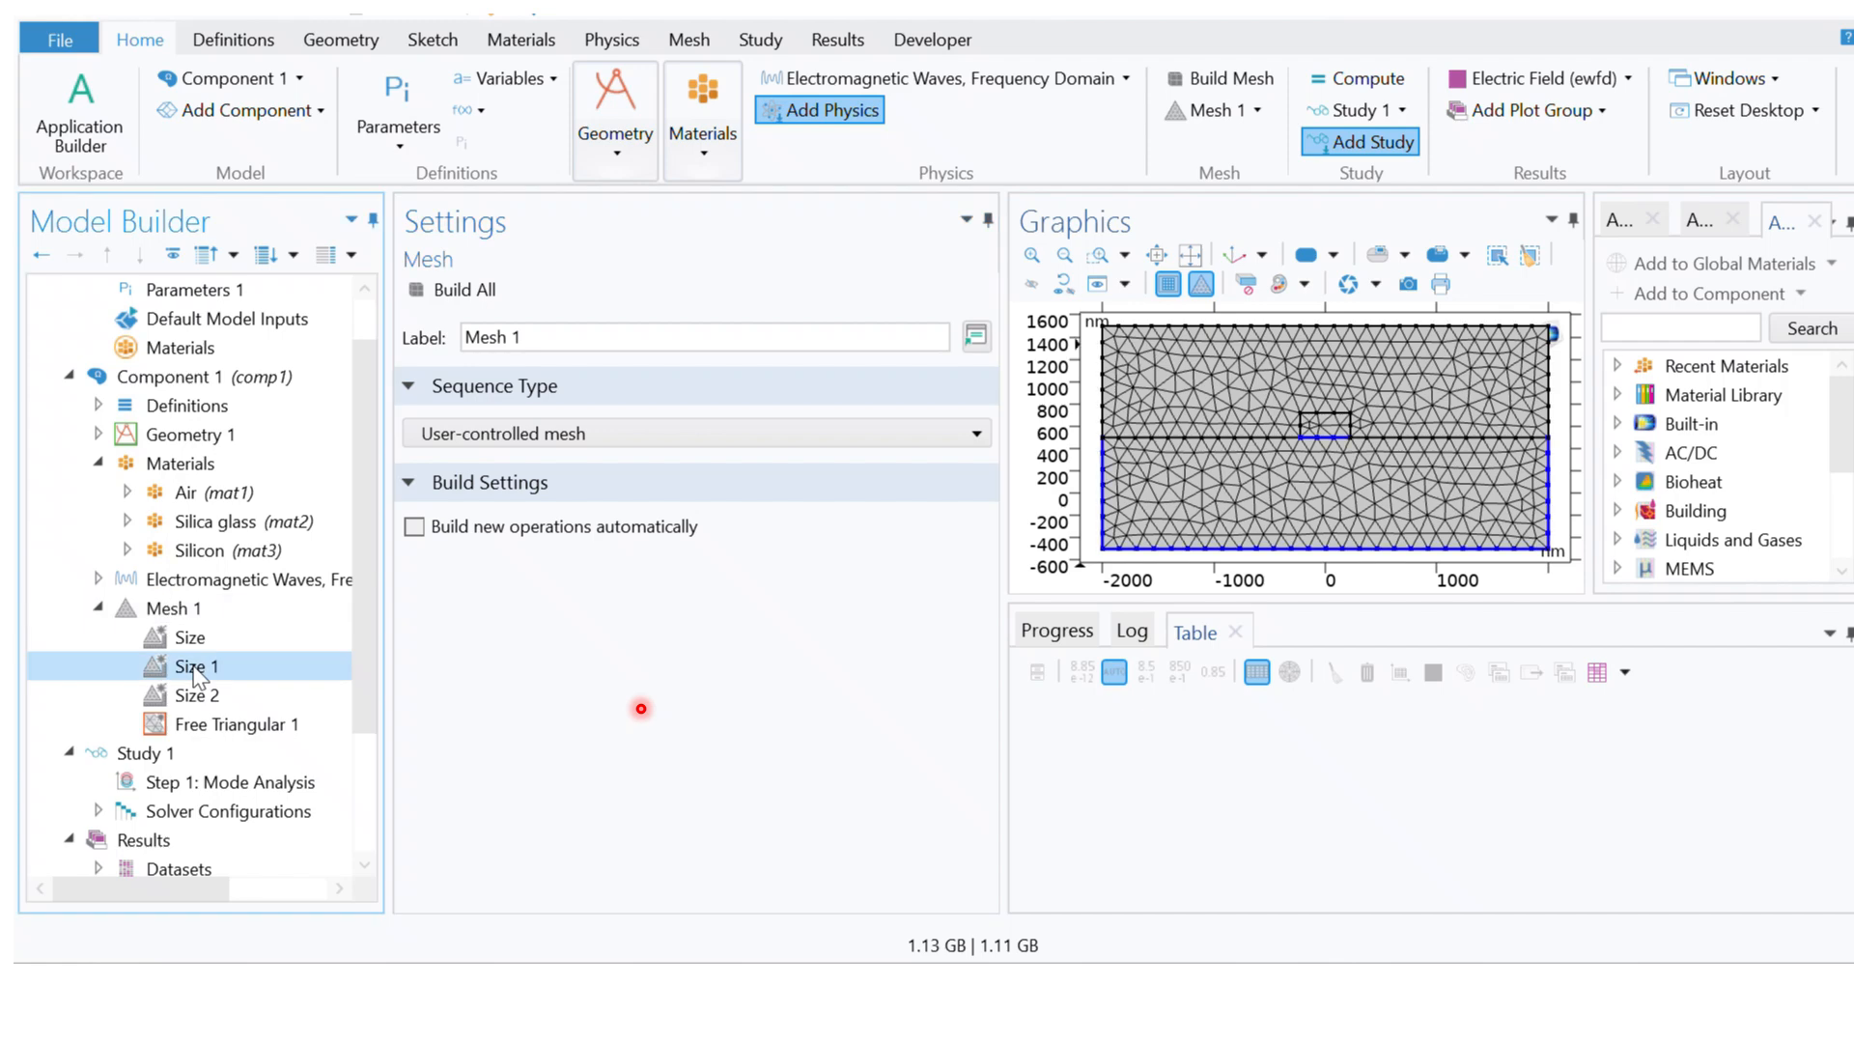
{"action": "left_click", "coordinate": [192, 639]}
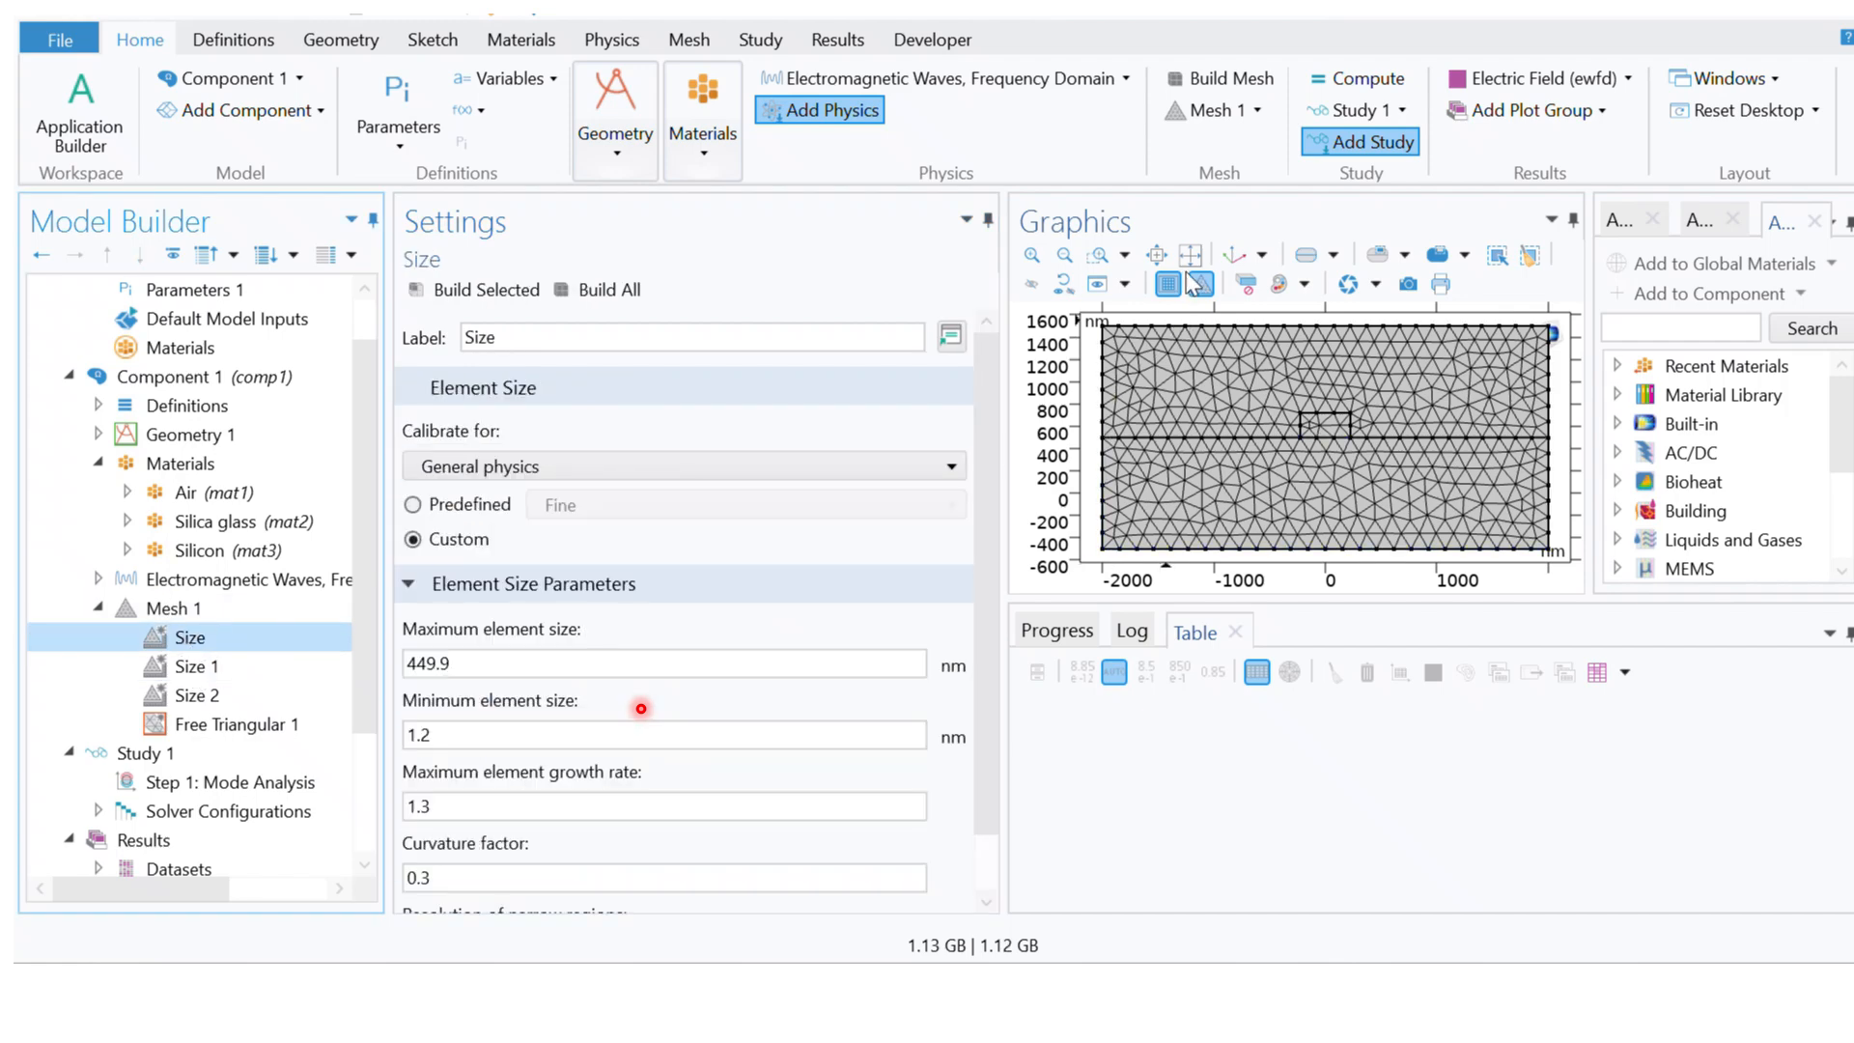
{"action": "left_click", "coordinate": [188, 606]}
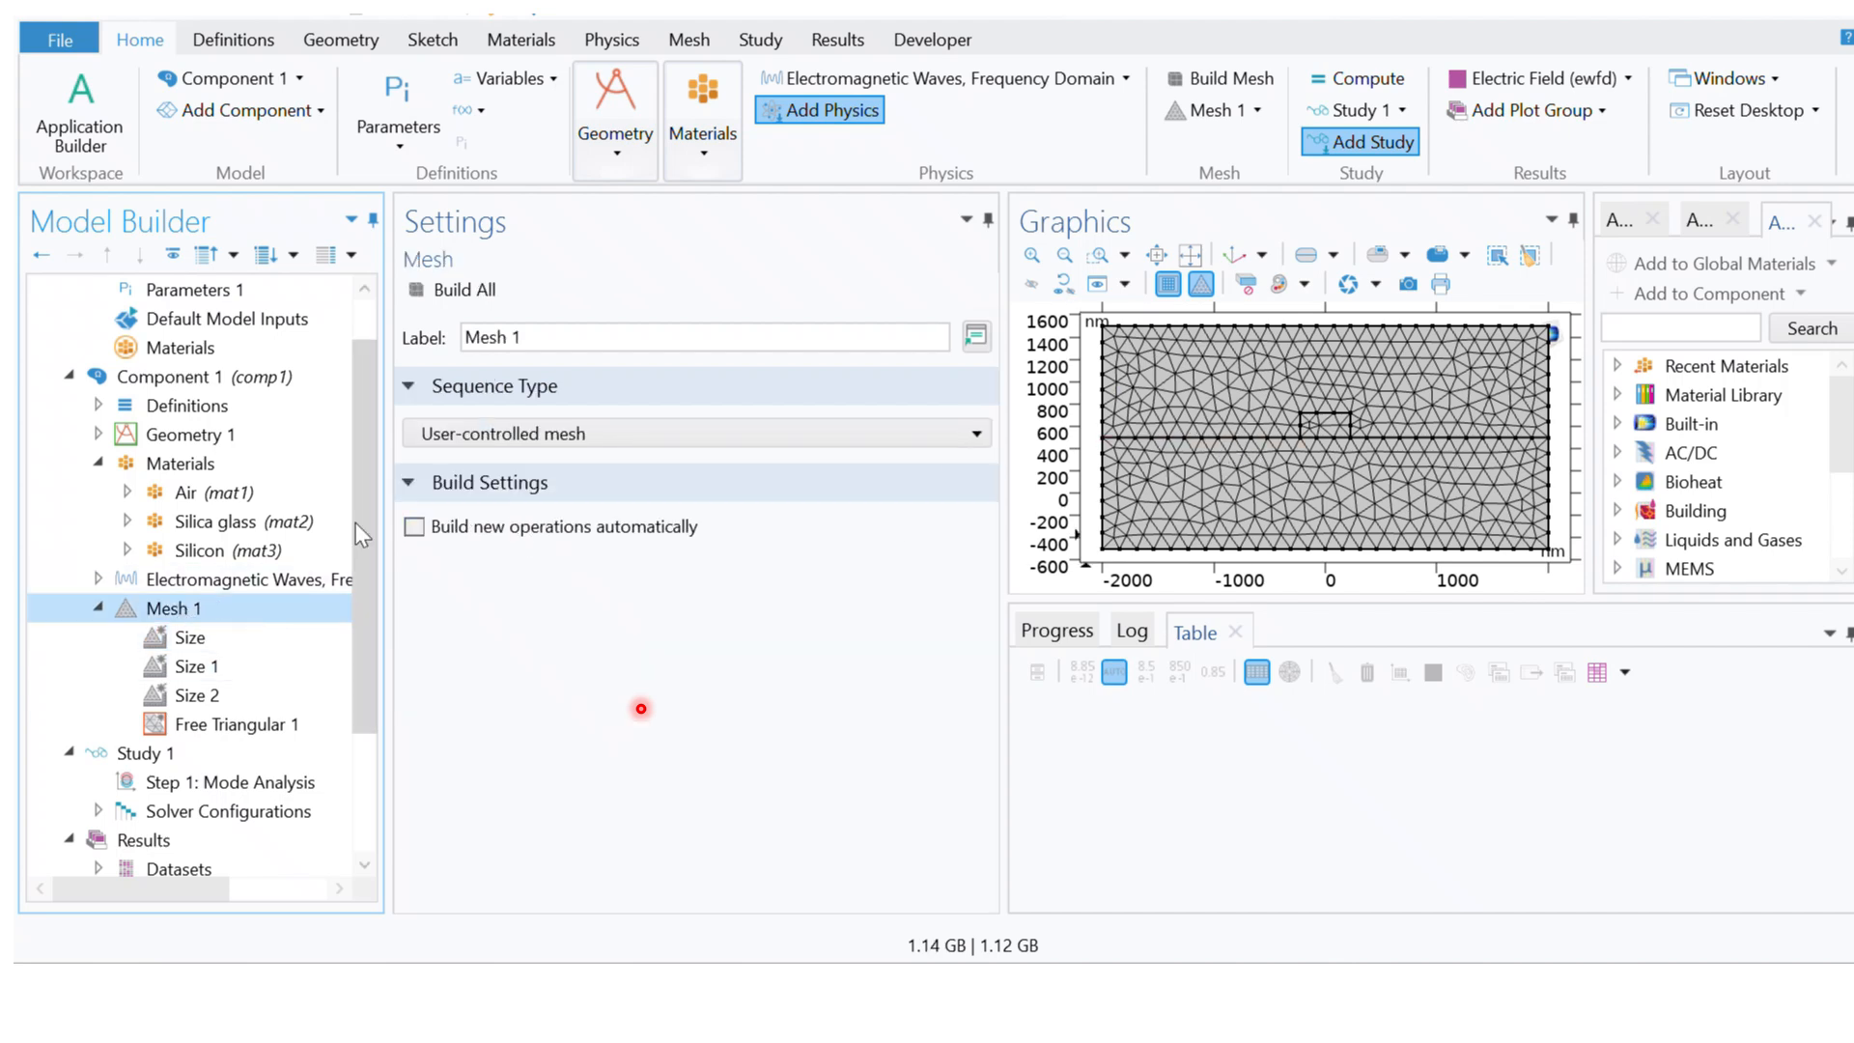
{"action": "left_click", "coordinate": [213, 666]}
{"action": "left_click", "coordinate": [198, 695]}
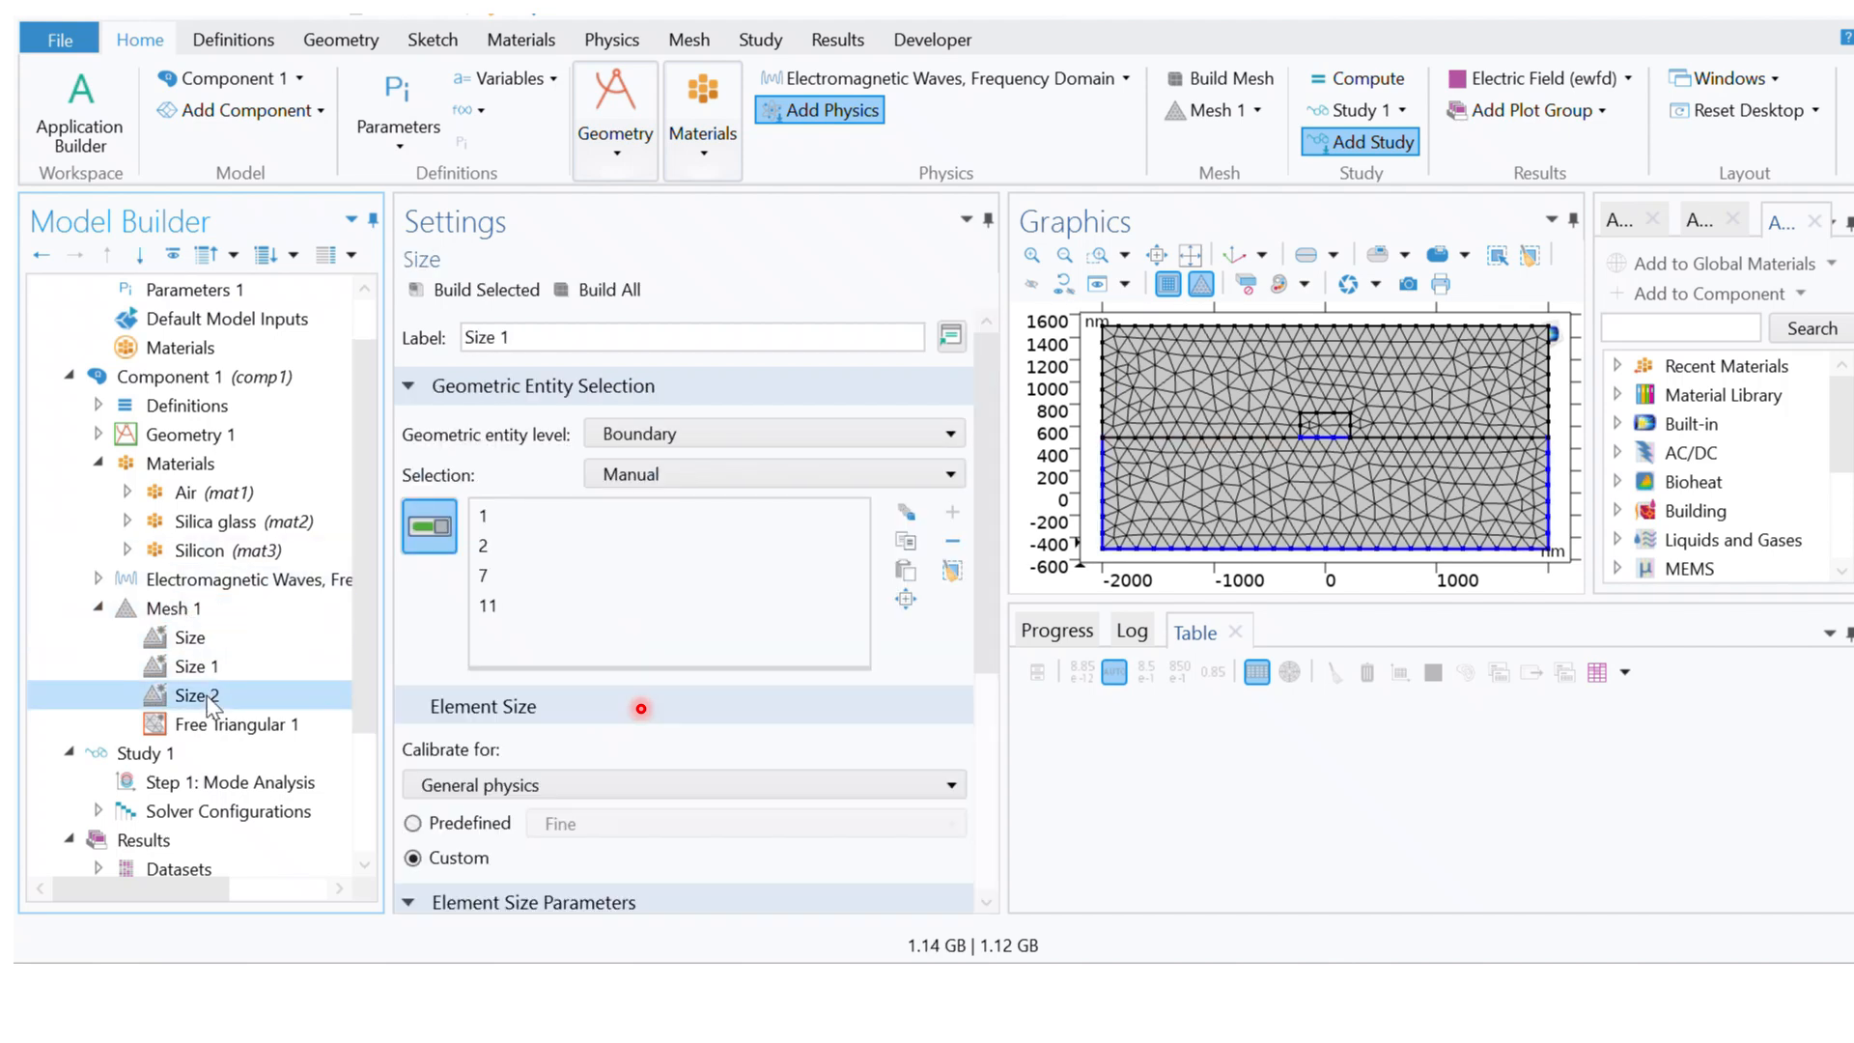
{"action": "left_click", "coordinate": [211, 724]}
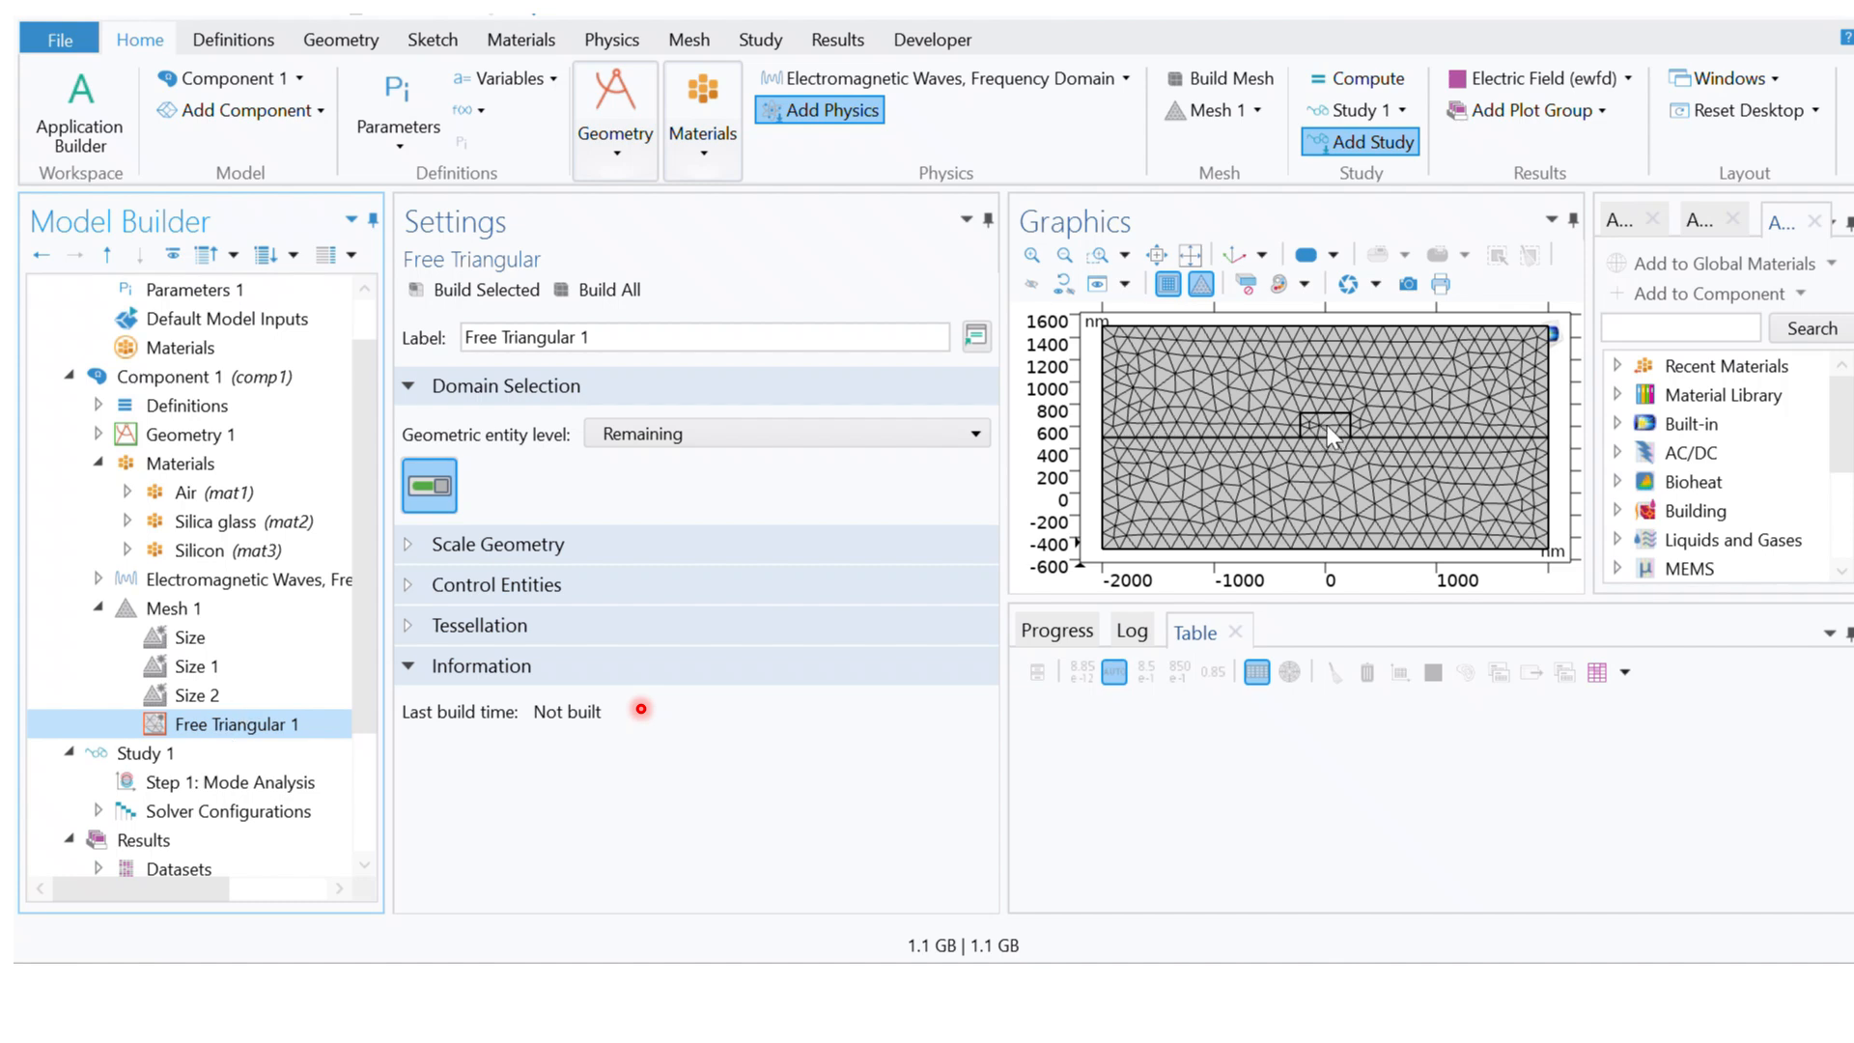
{"action": "left_click", "coordinate": [227, 552]}
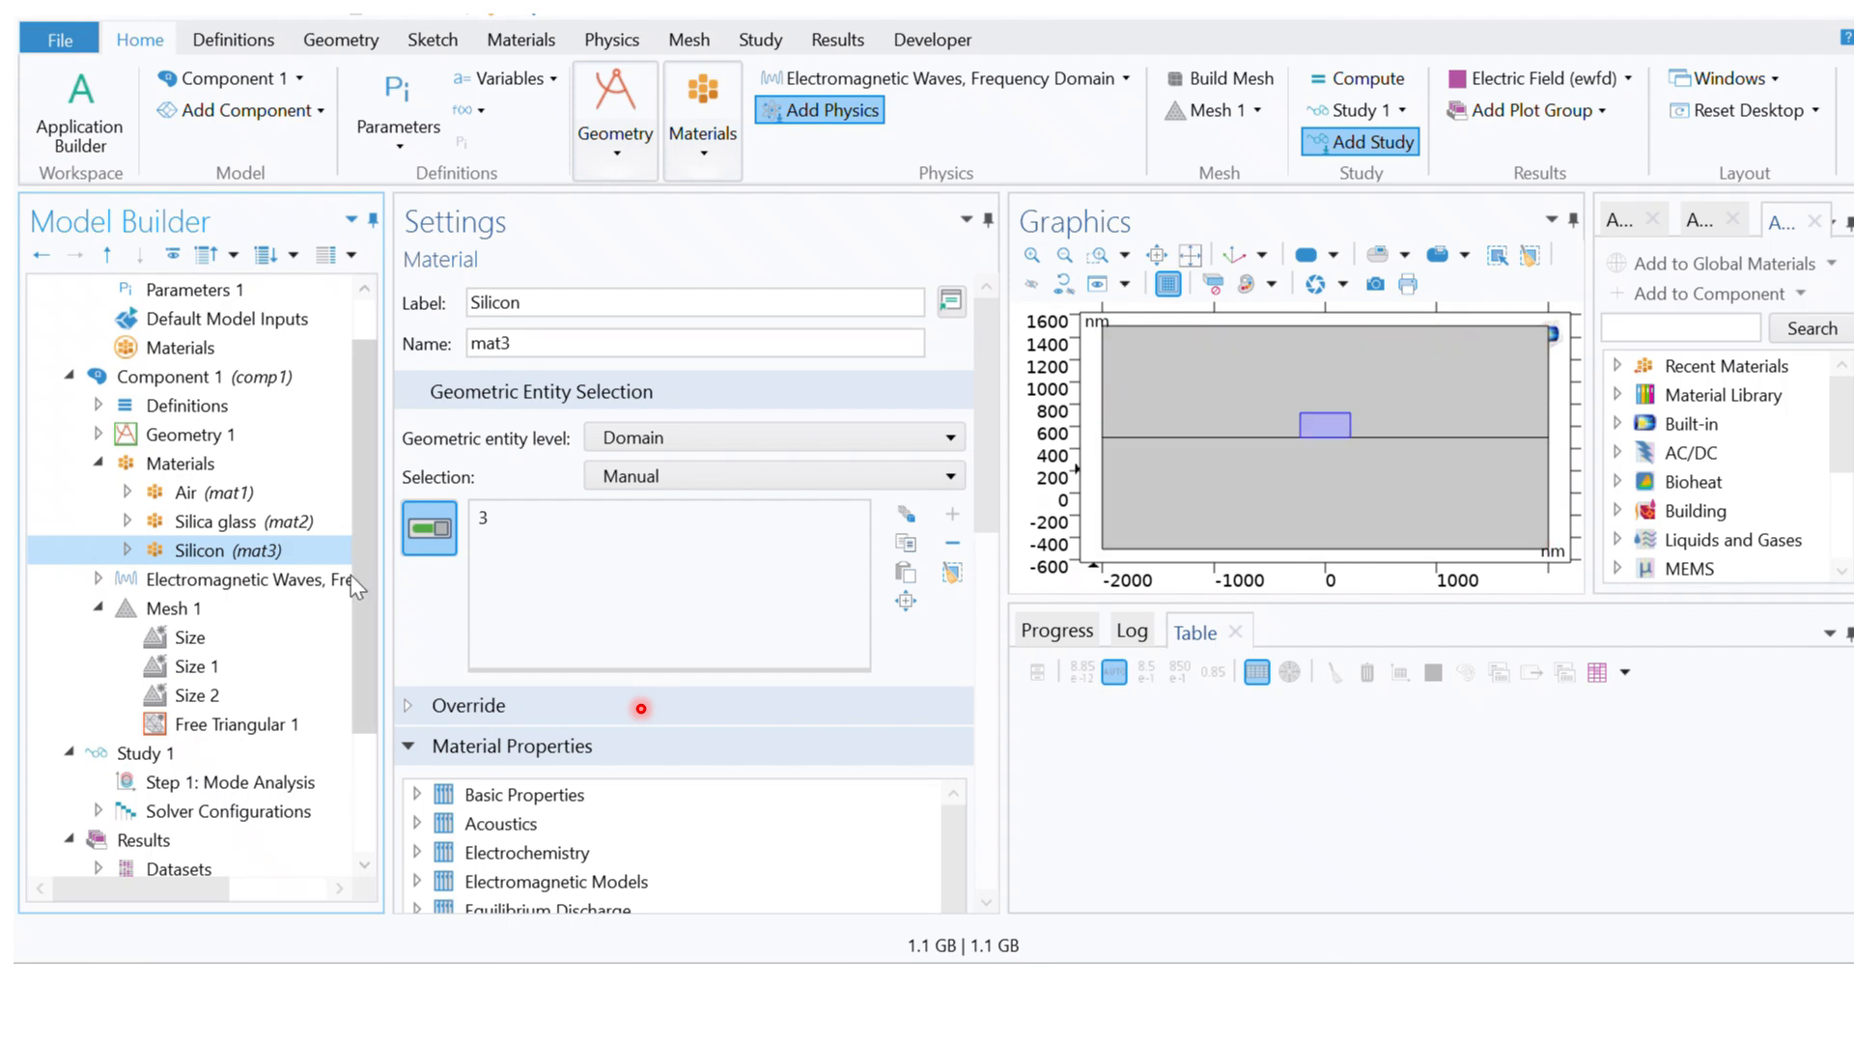
{"action": "left_click", "coordinate": [193, 642]}
Step: Delete the boundary-level Size 1 and Size 2 nodes from Mesh 1
{"action": "left_click", "coordinate": [199, 668]}
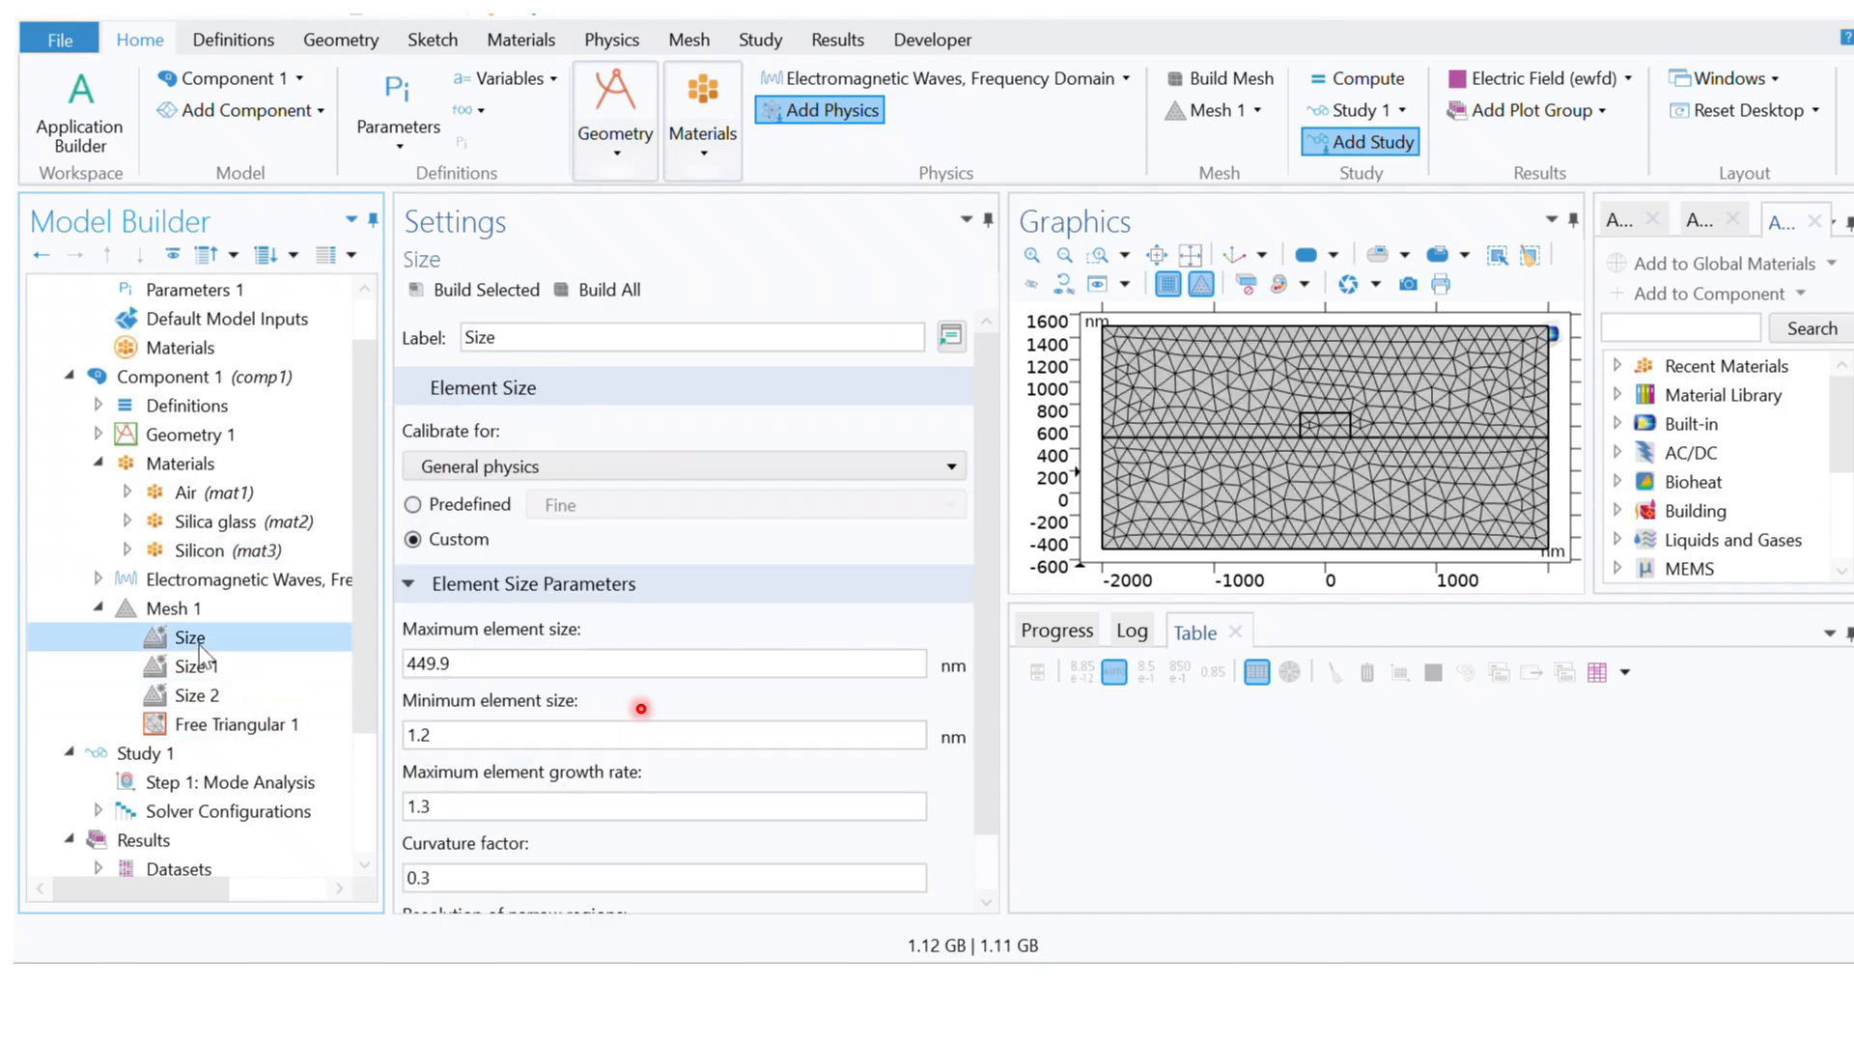
{"action": "right_click", "coordinate": [199, 674]}
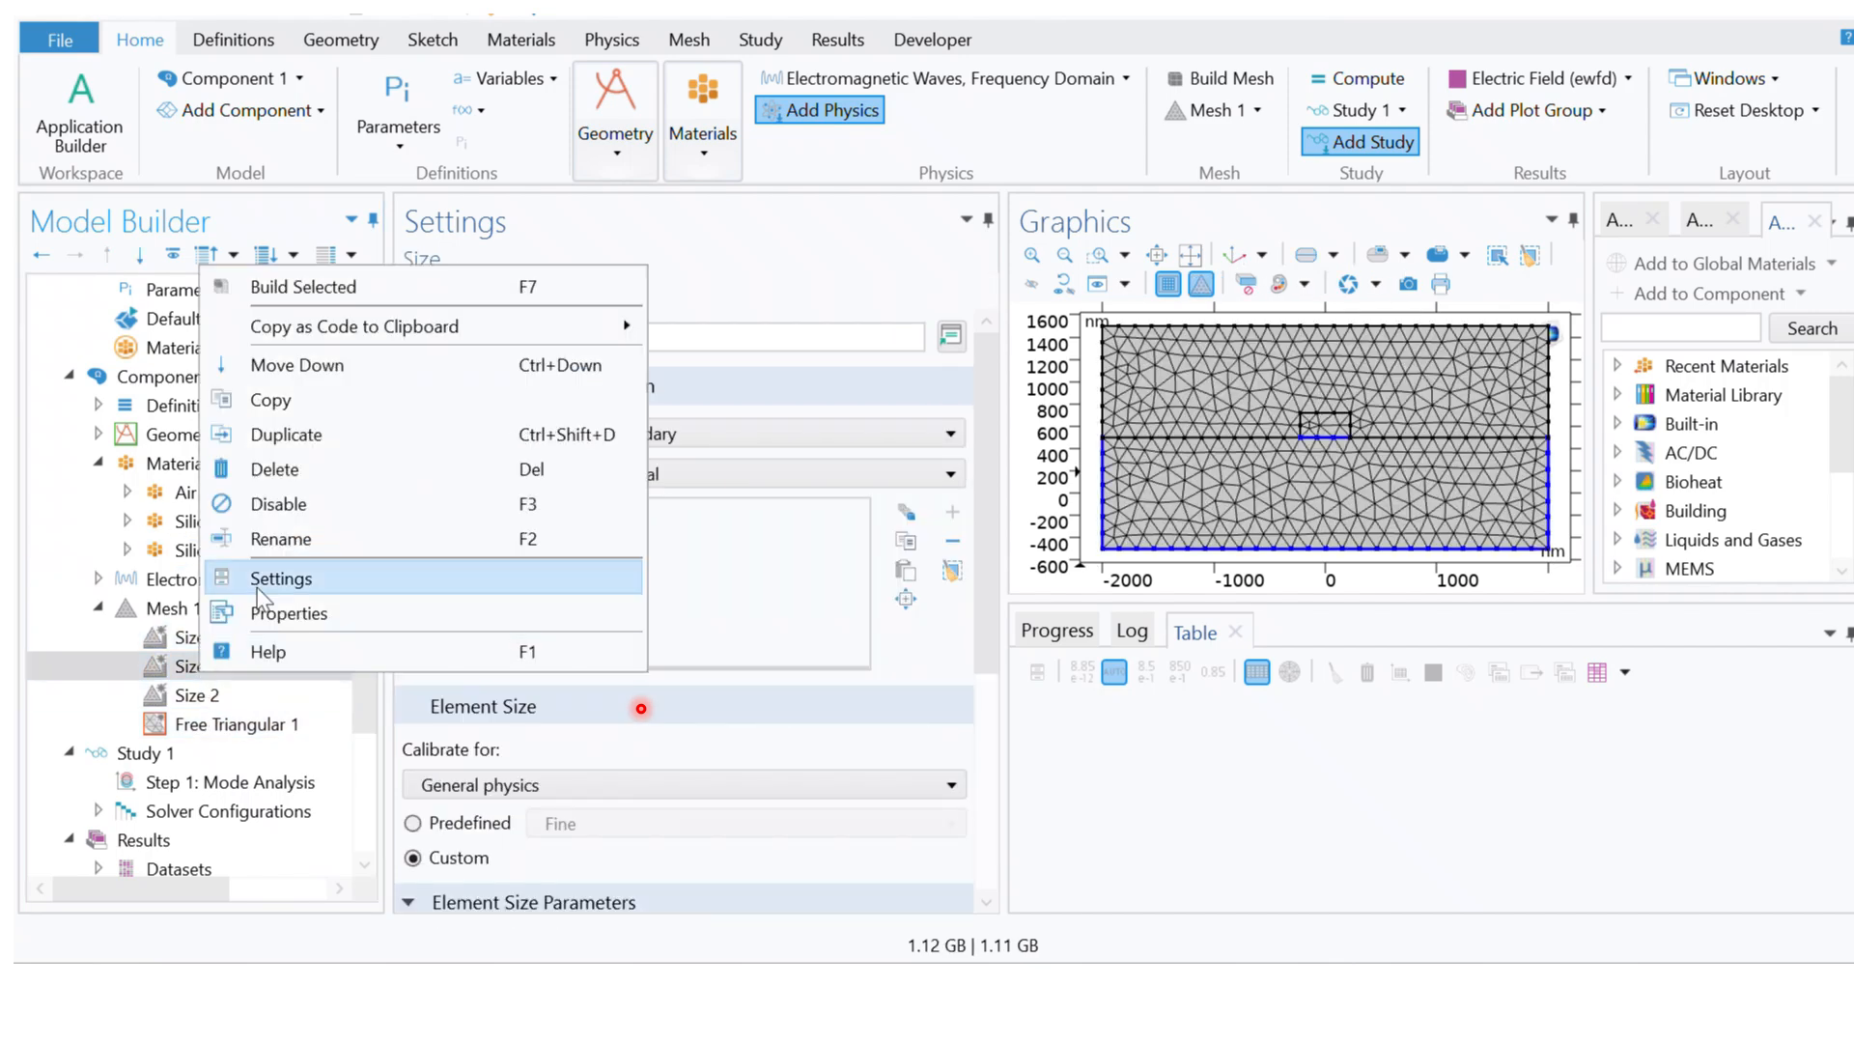
{"action": "left_click", "coordinate": [280, 471]}
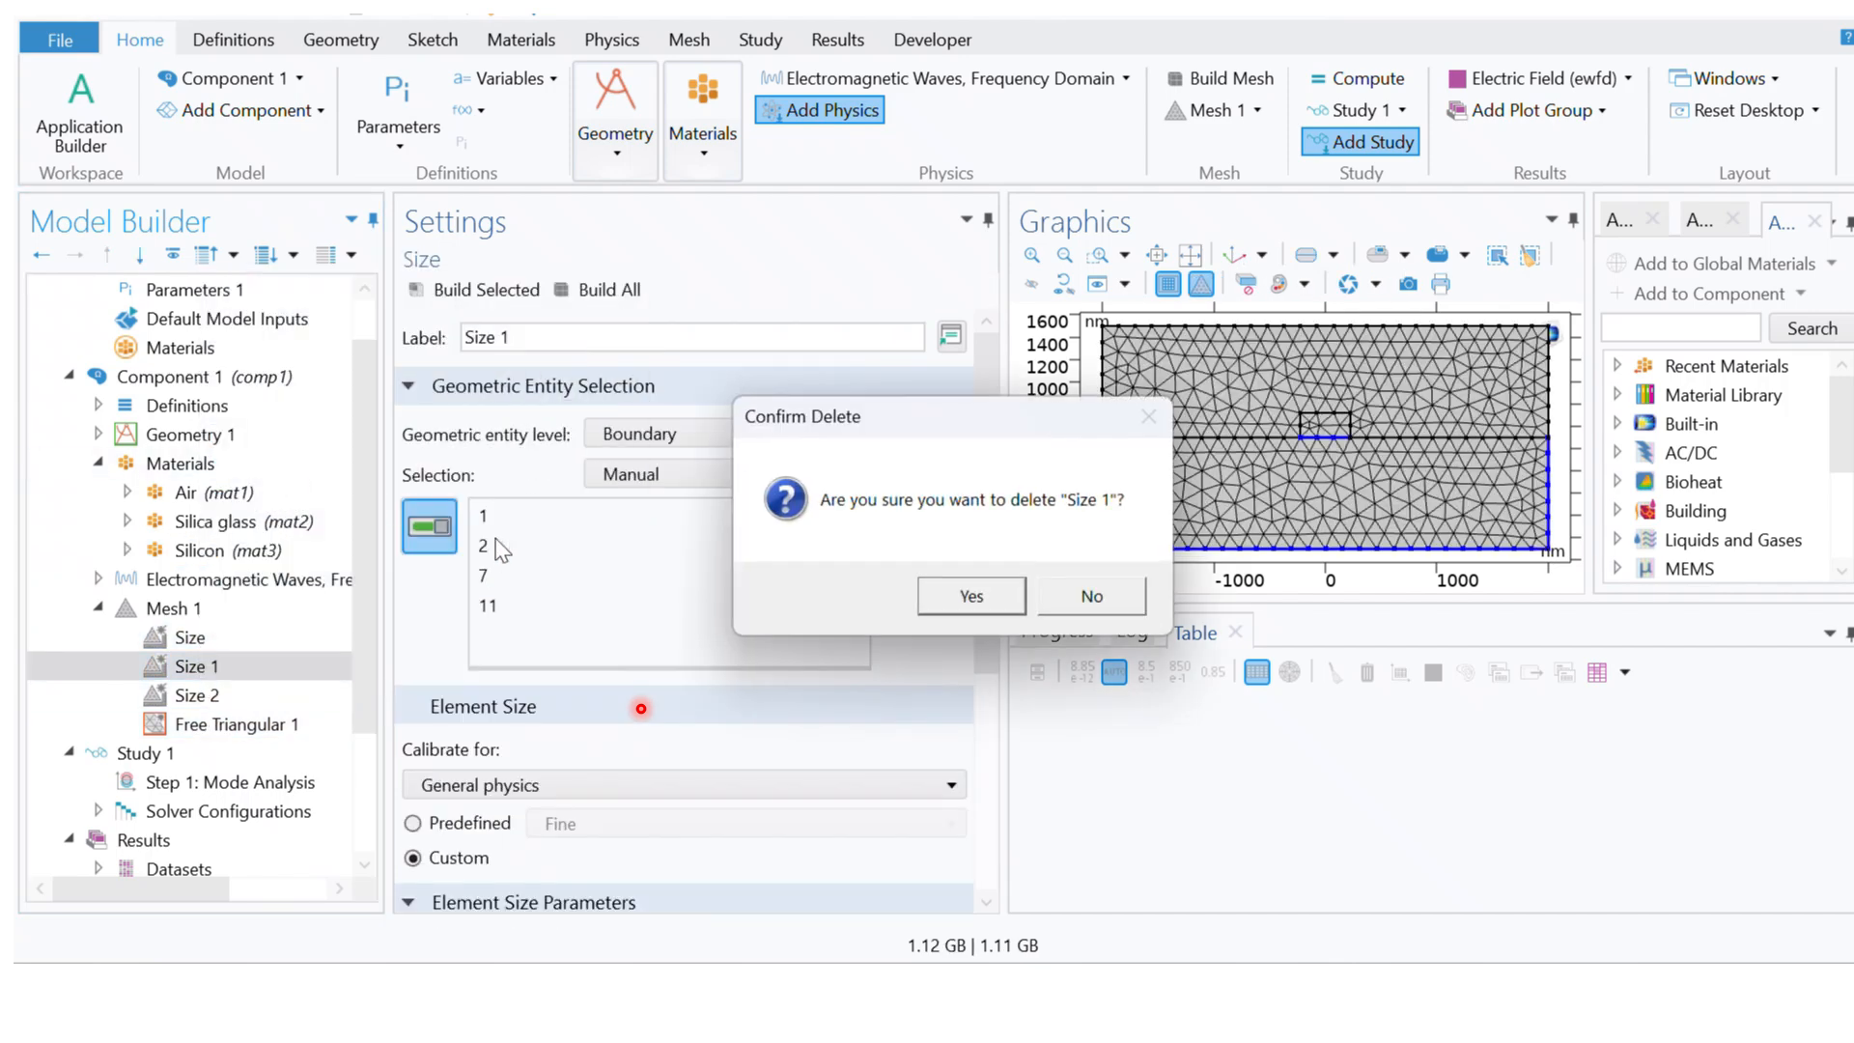
{"action": "left_click", "coordinate": [942, 589]}
{"action": "left_click", "coordinate": [191, 666]}
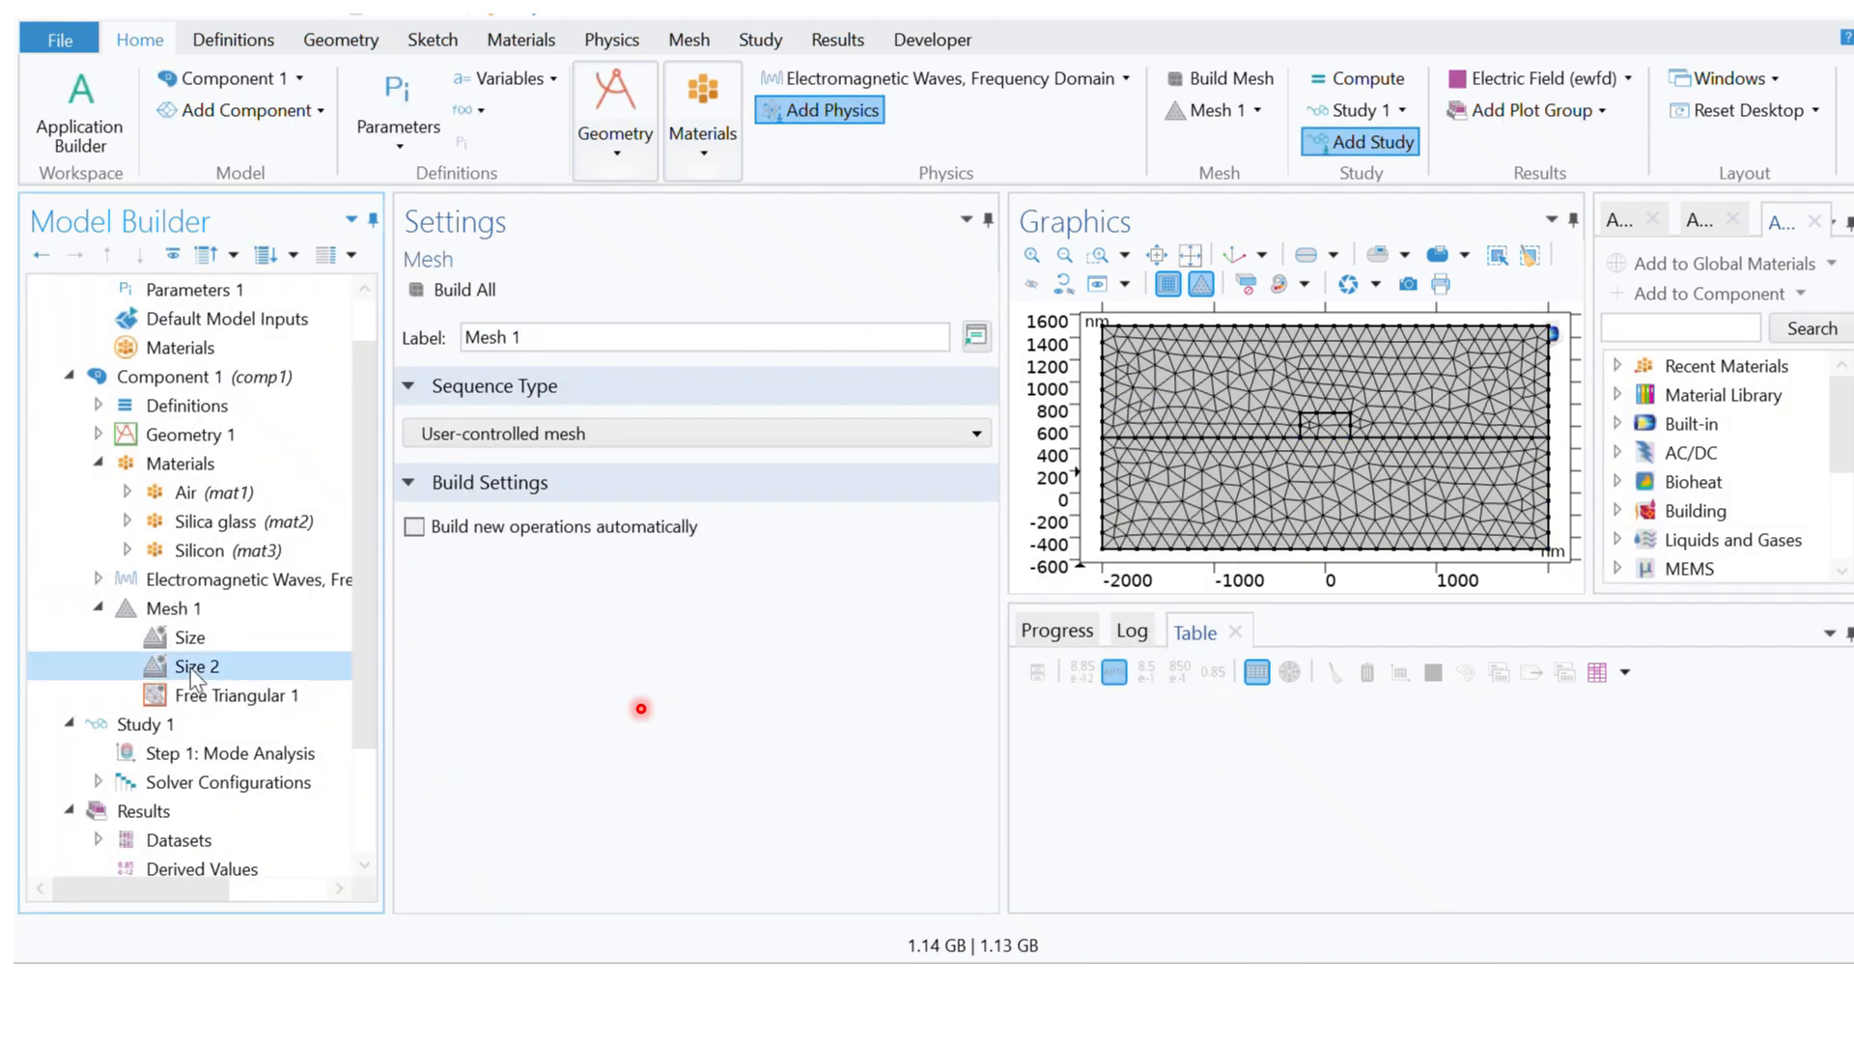
{"action": "right_click", "coordinate": [189, 668]}
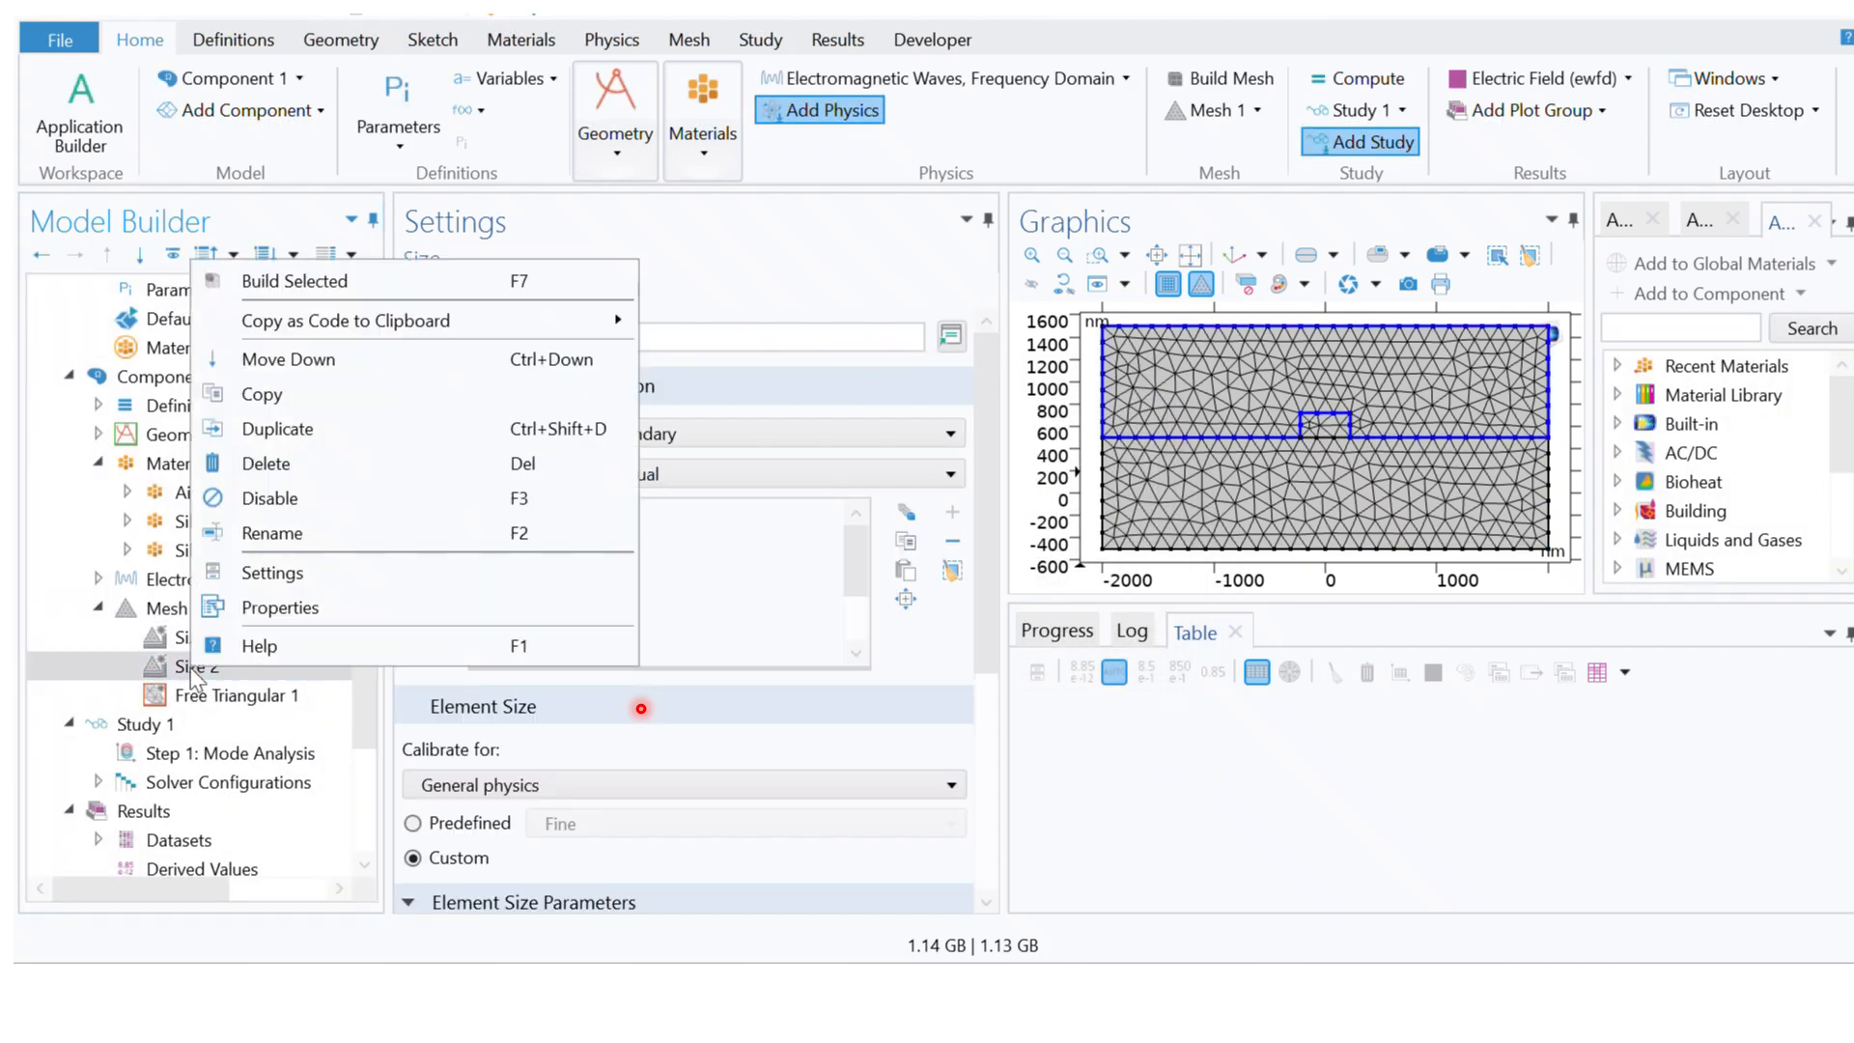
{"action": "left_click", "coordinate": [309, 460]}
{"action": "left_click", "coordinate": [990, 598]}
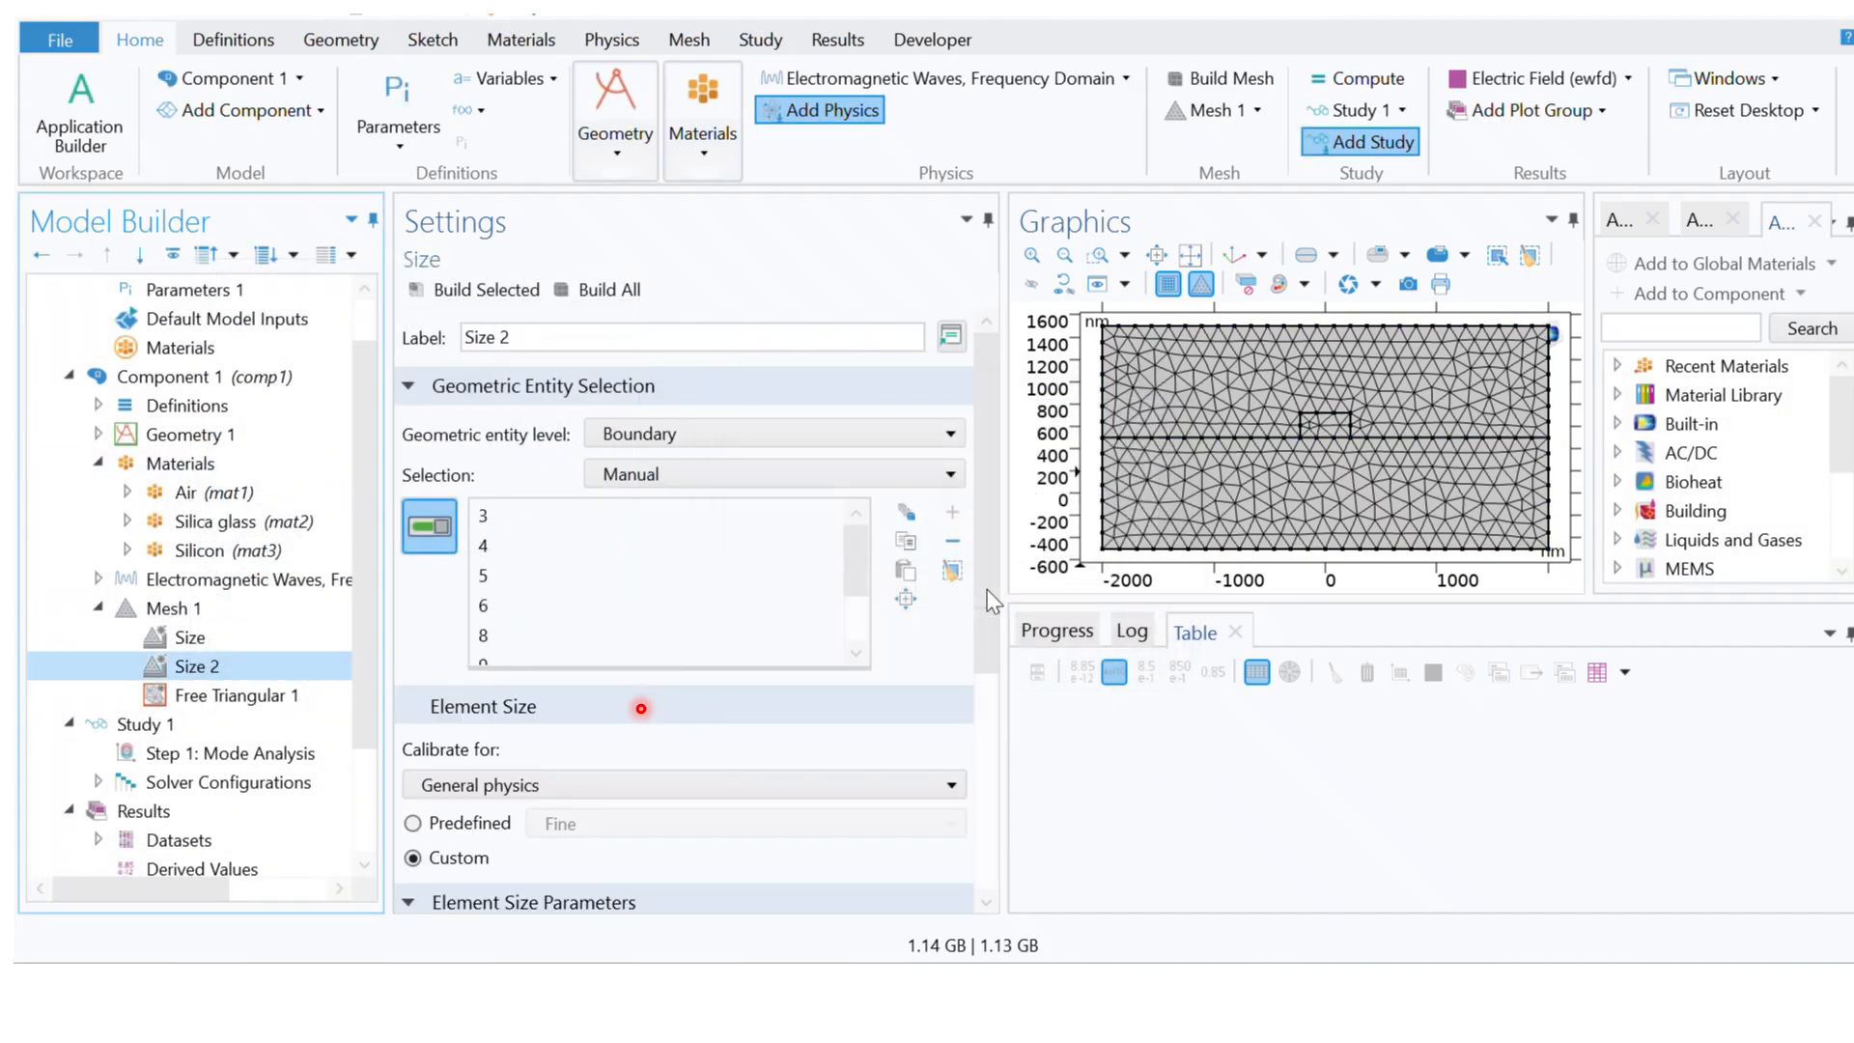
Step: Add three Size nodes under Free Triangular 1 in Mesh 1
{"action": "left_click", "coordinate": [200, 673]}
{"action": "right_click", "coordinate": [201, 674]}
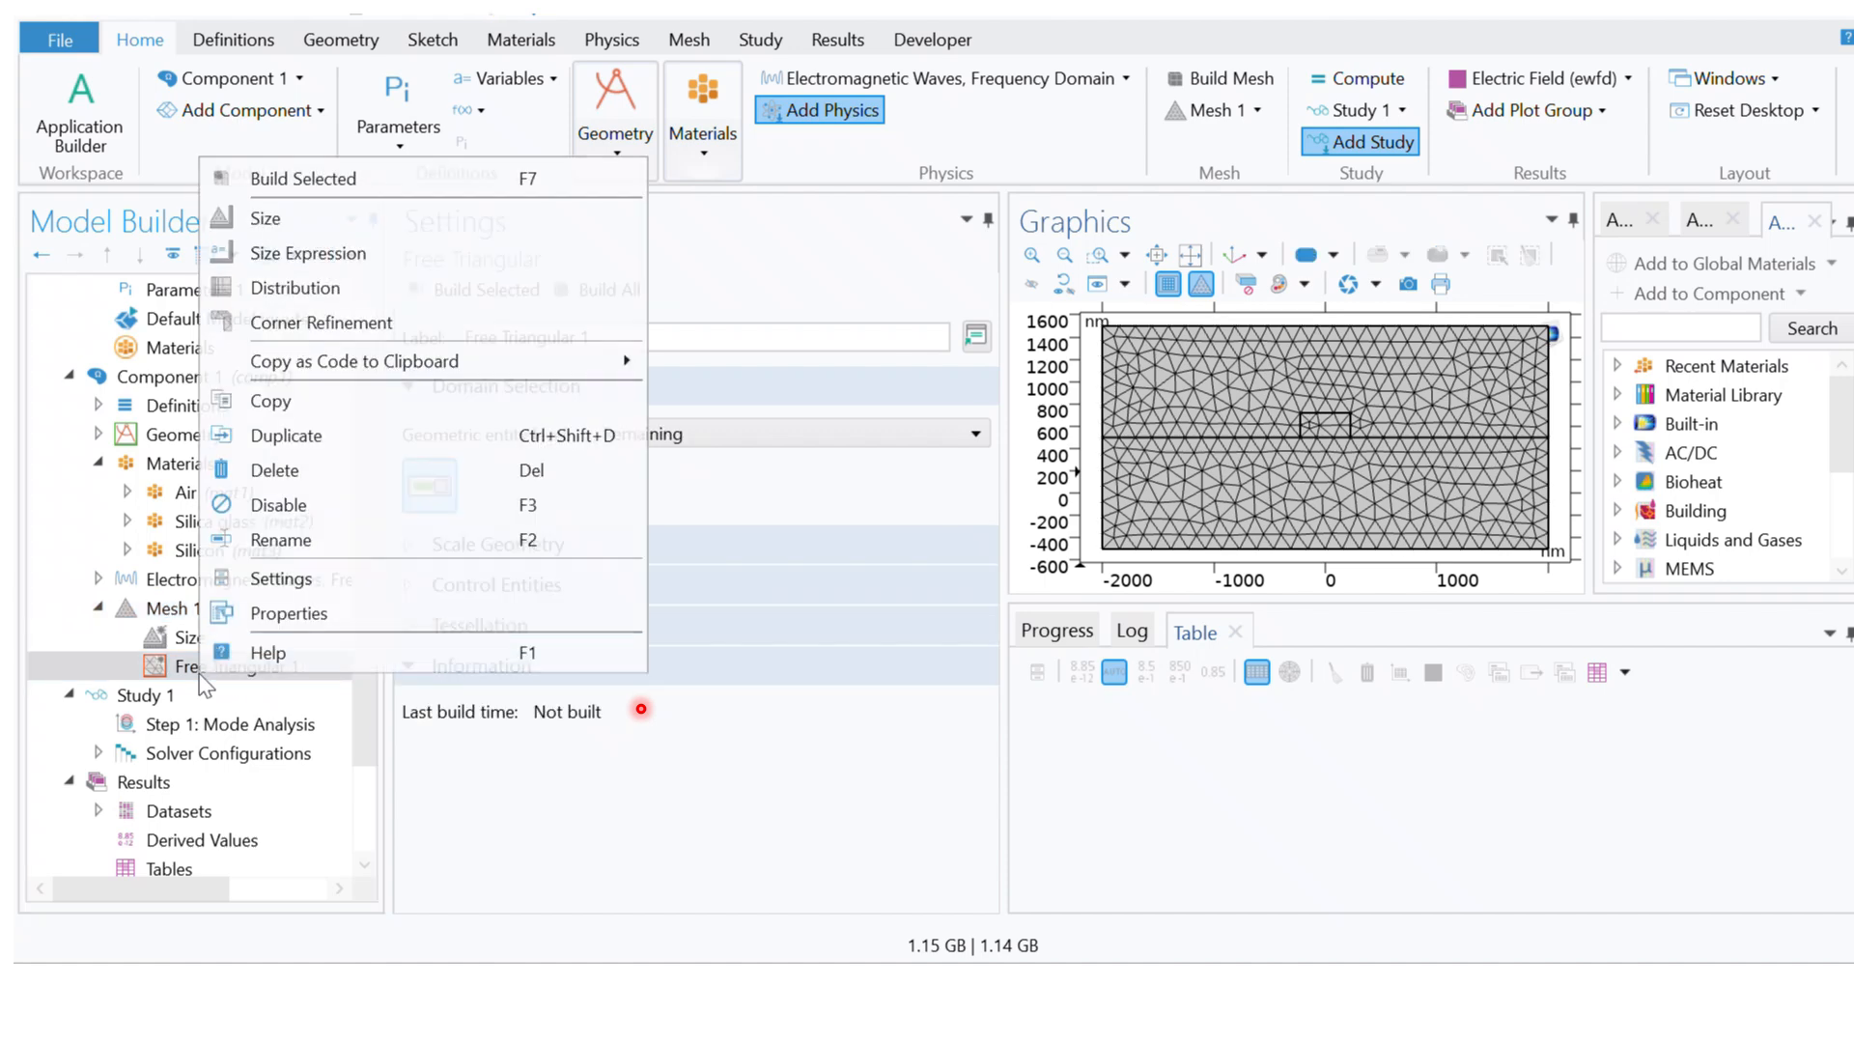
{"action": "left_click", "coordinate": [278, 219]}
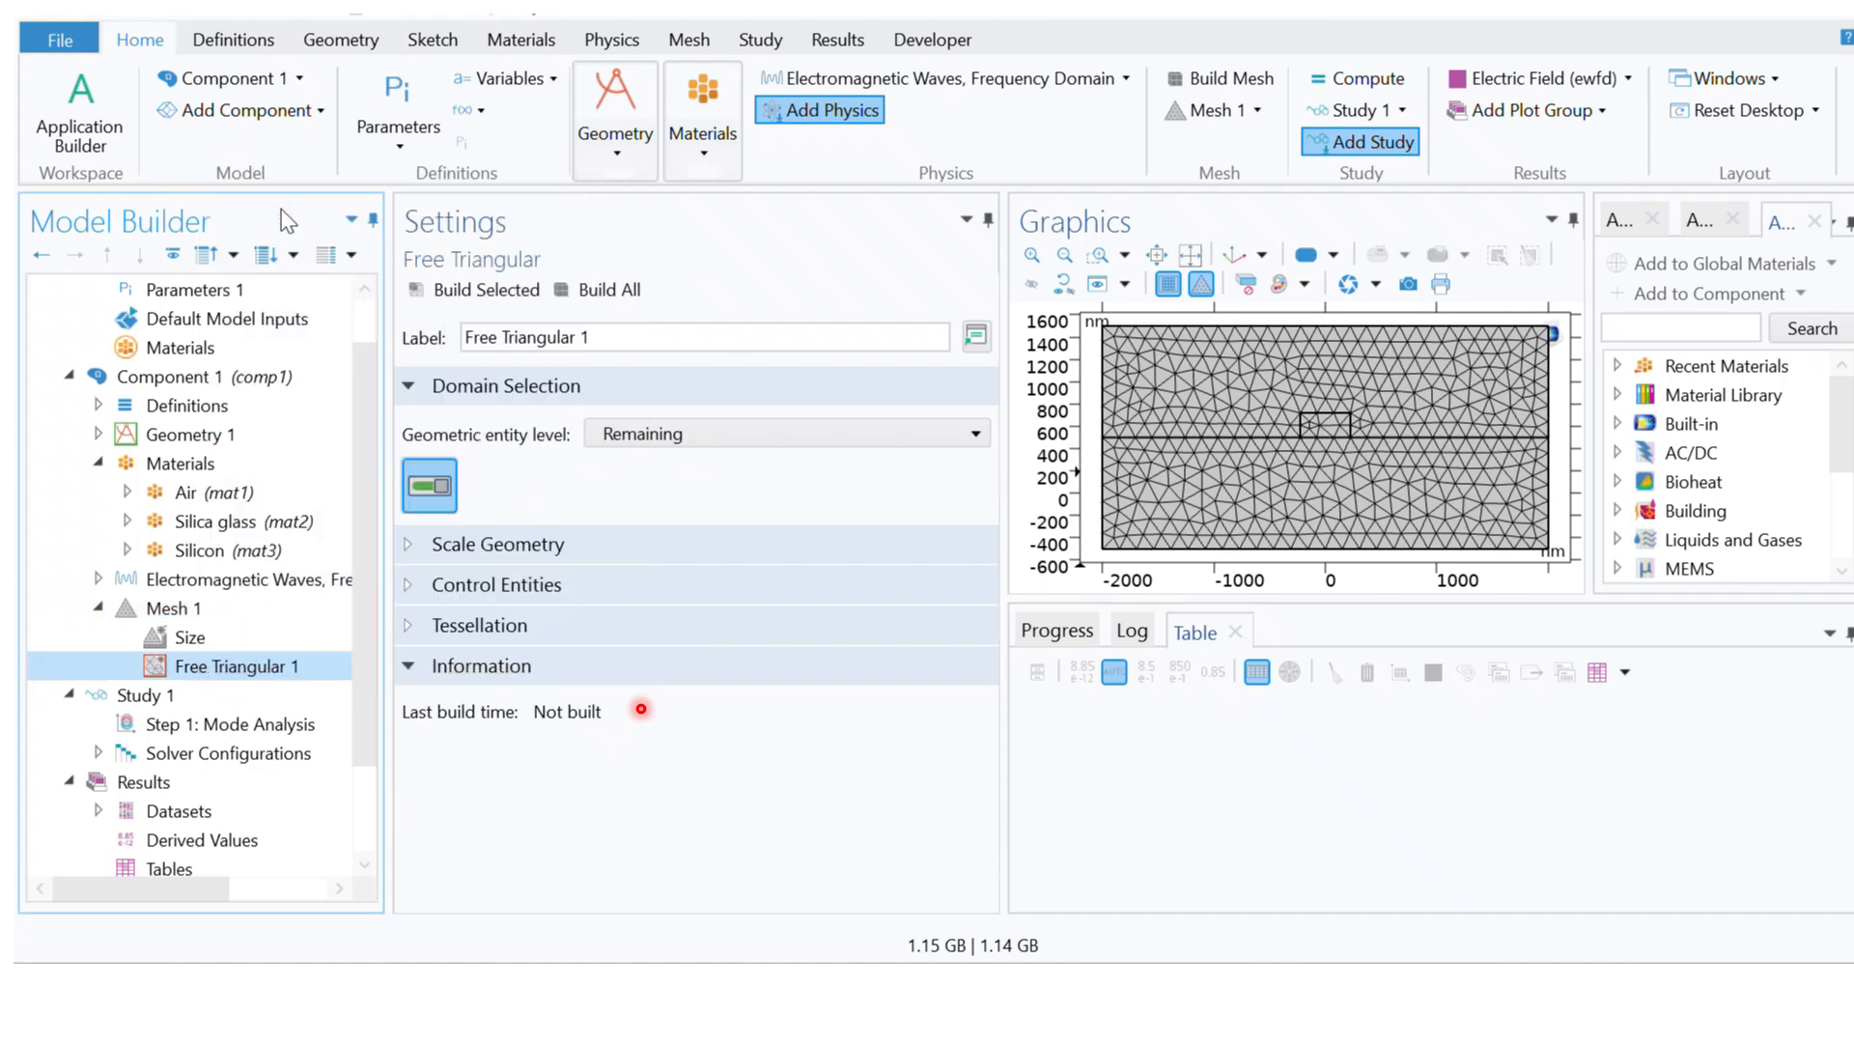
{"action": "left_click", "coordinate": [241, 666]}
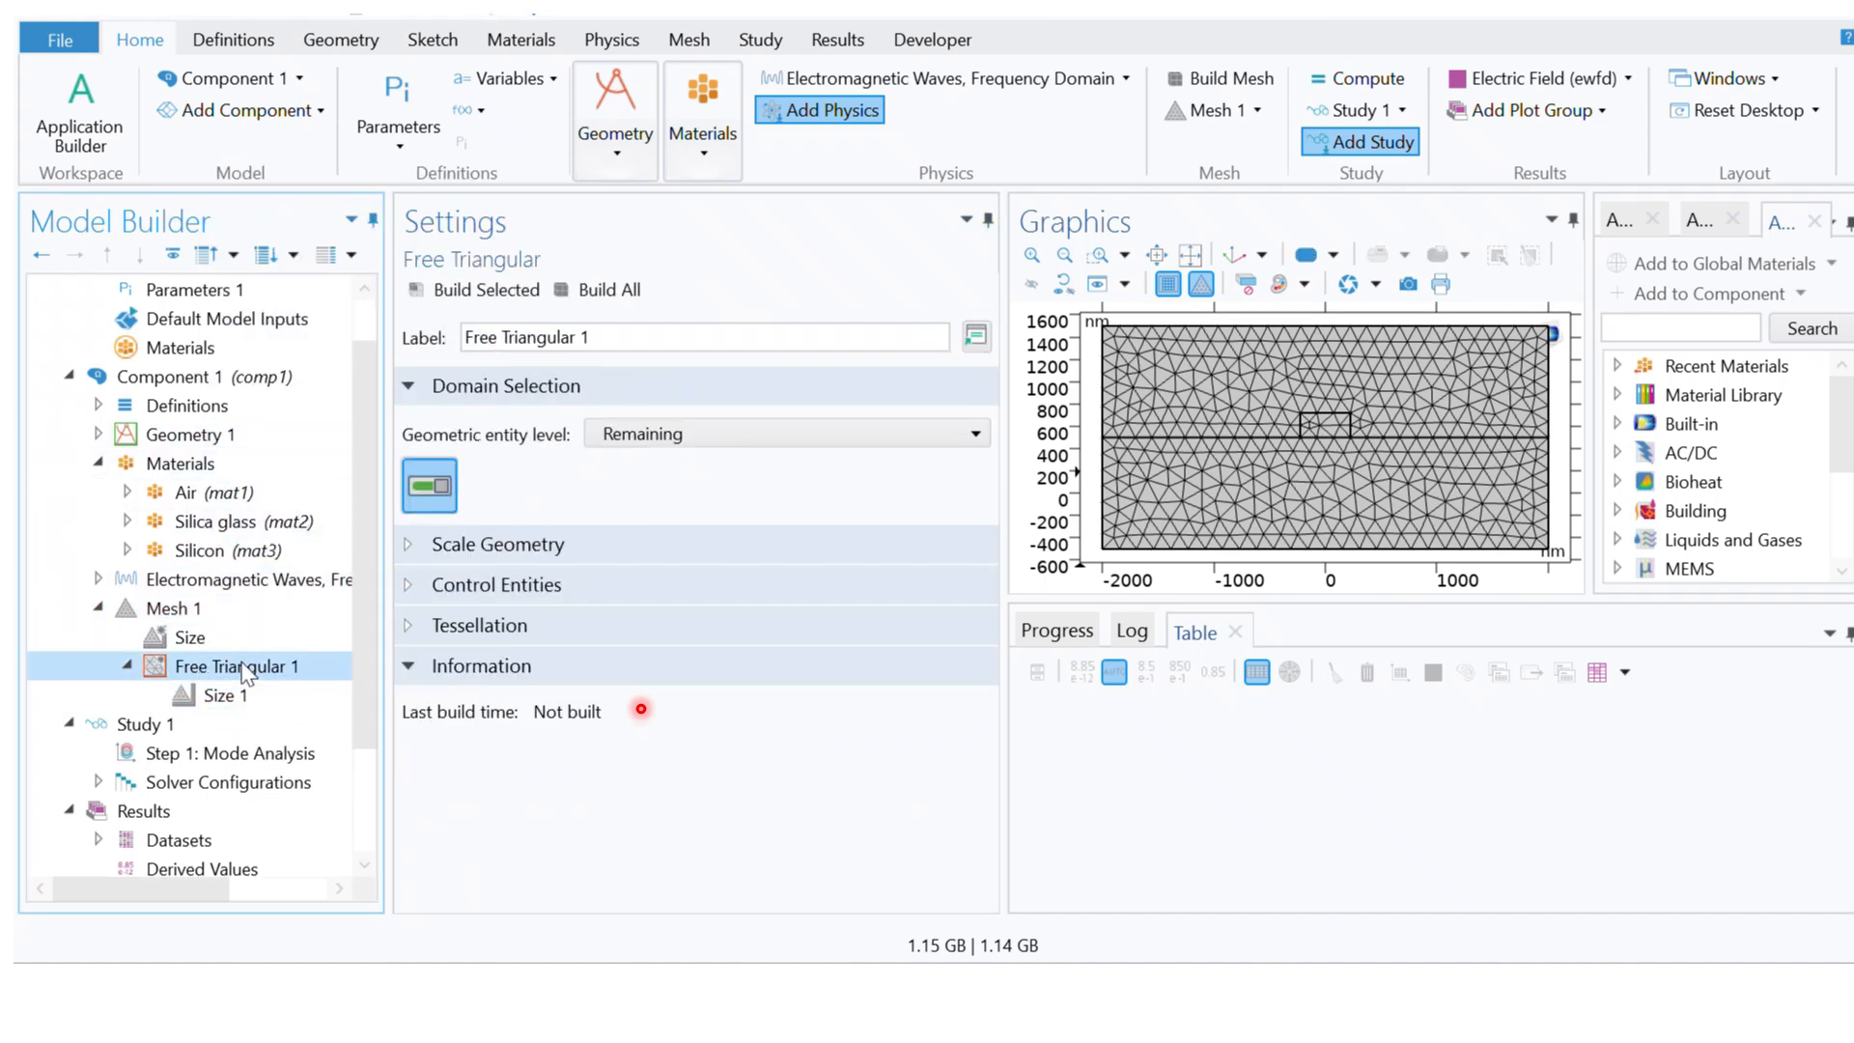
{"action": "right_click", "coordinate": [241, 666]}
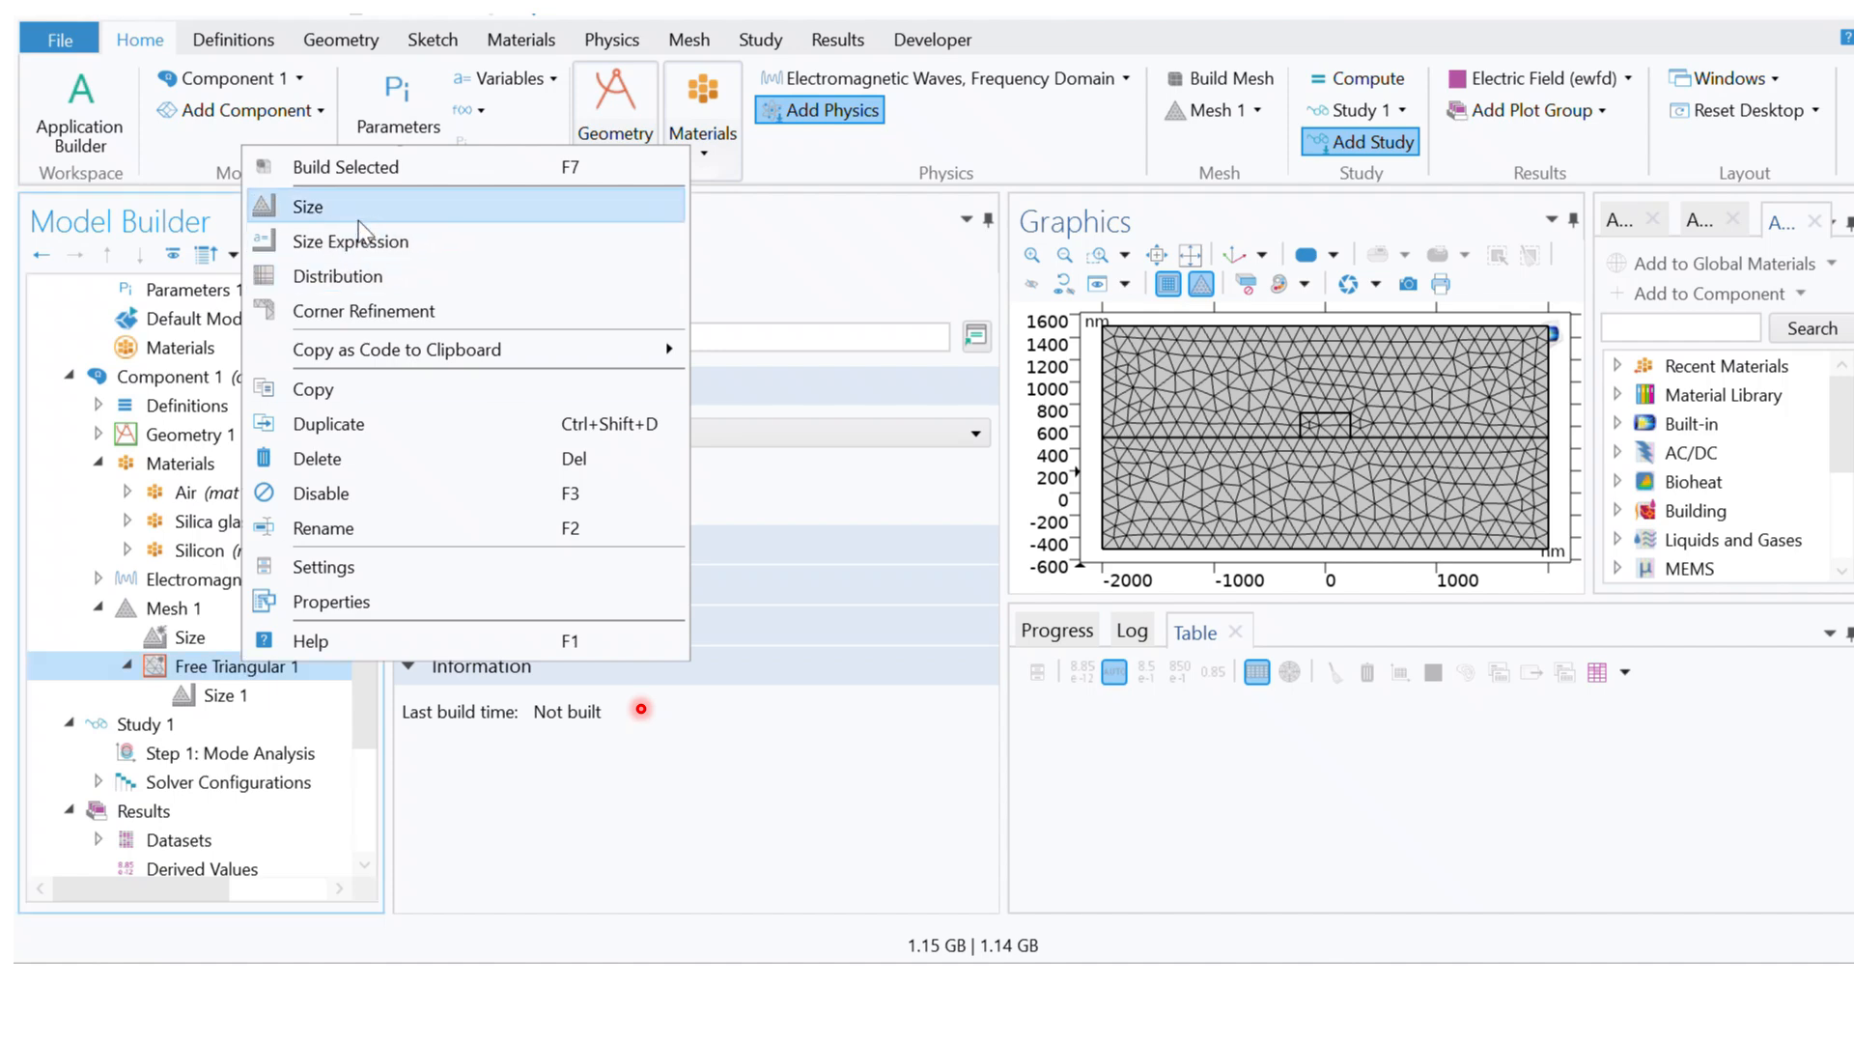
{"action": "left_click", "coordinate": [358, 218]}
{"action": "left_click", "coordinate": [259, 666]}
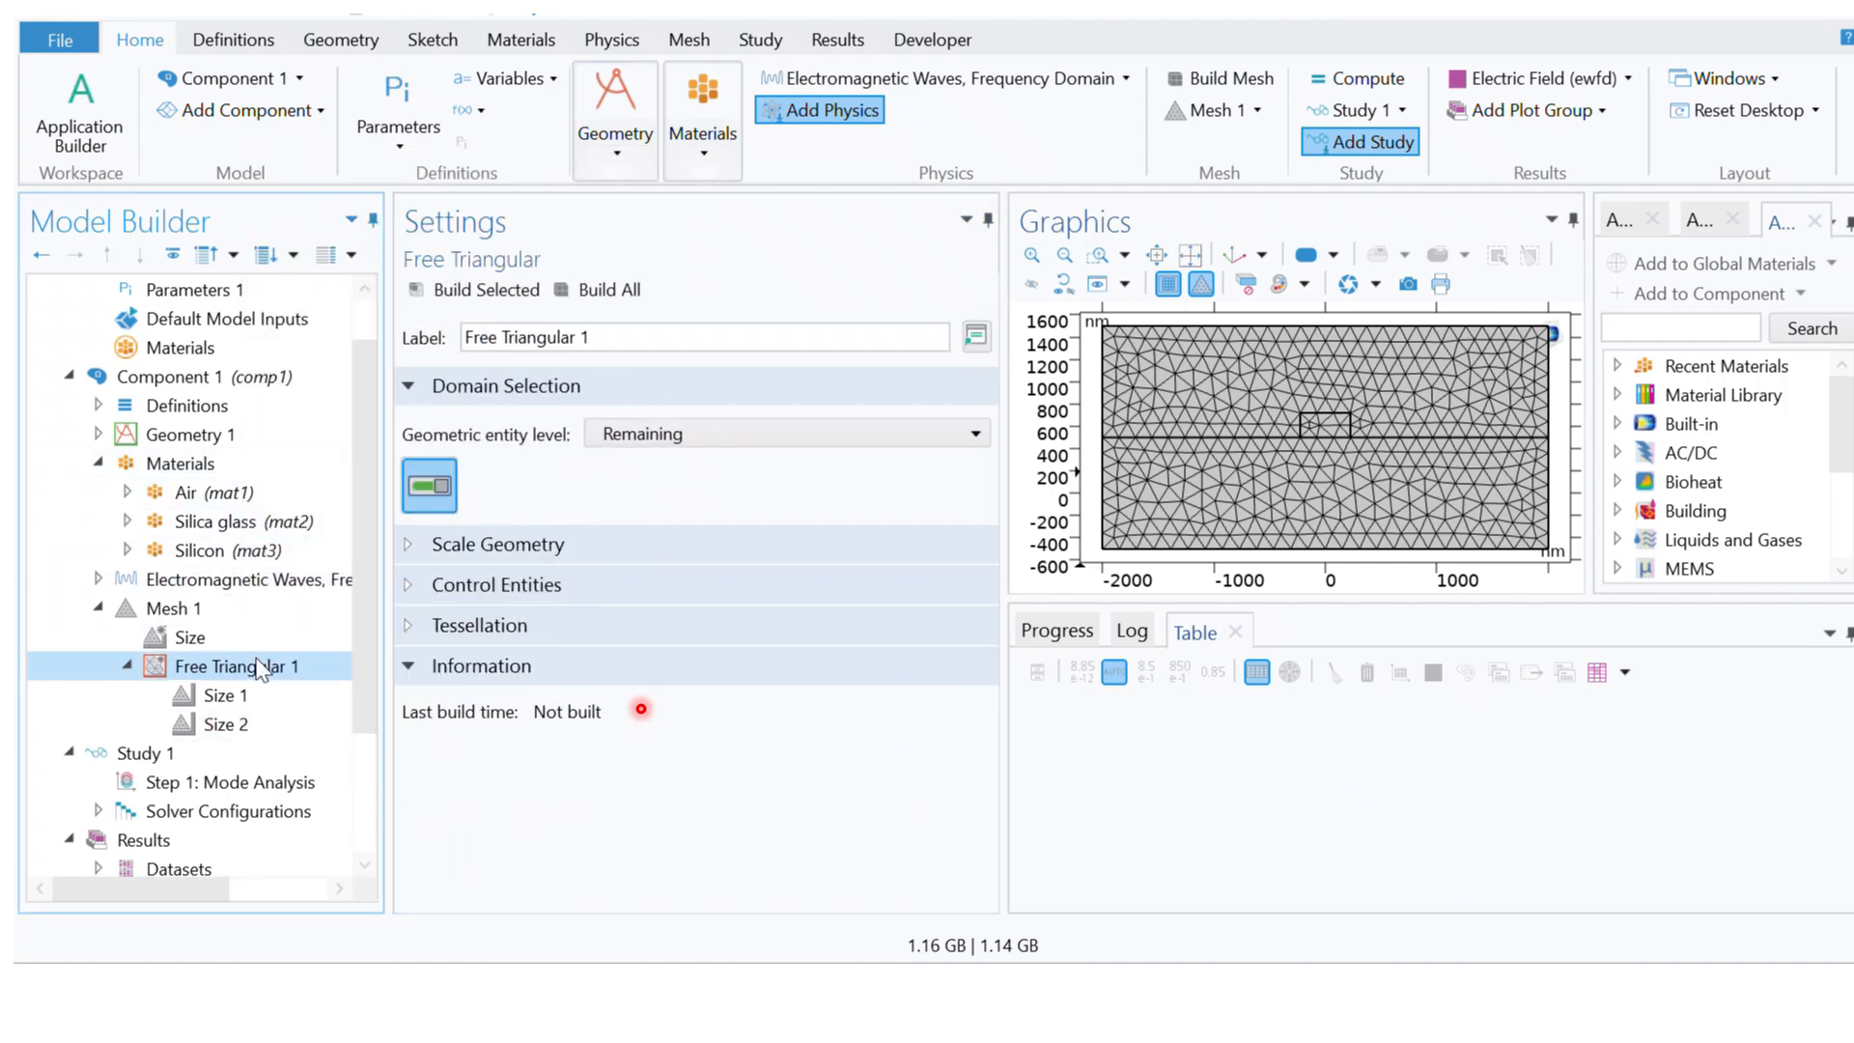
{"action": "right_click", "coordinate": [259, 667]}
{"action": "left_click", "coordinate": [344, 209]}
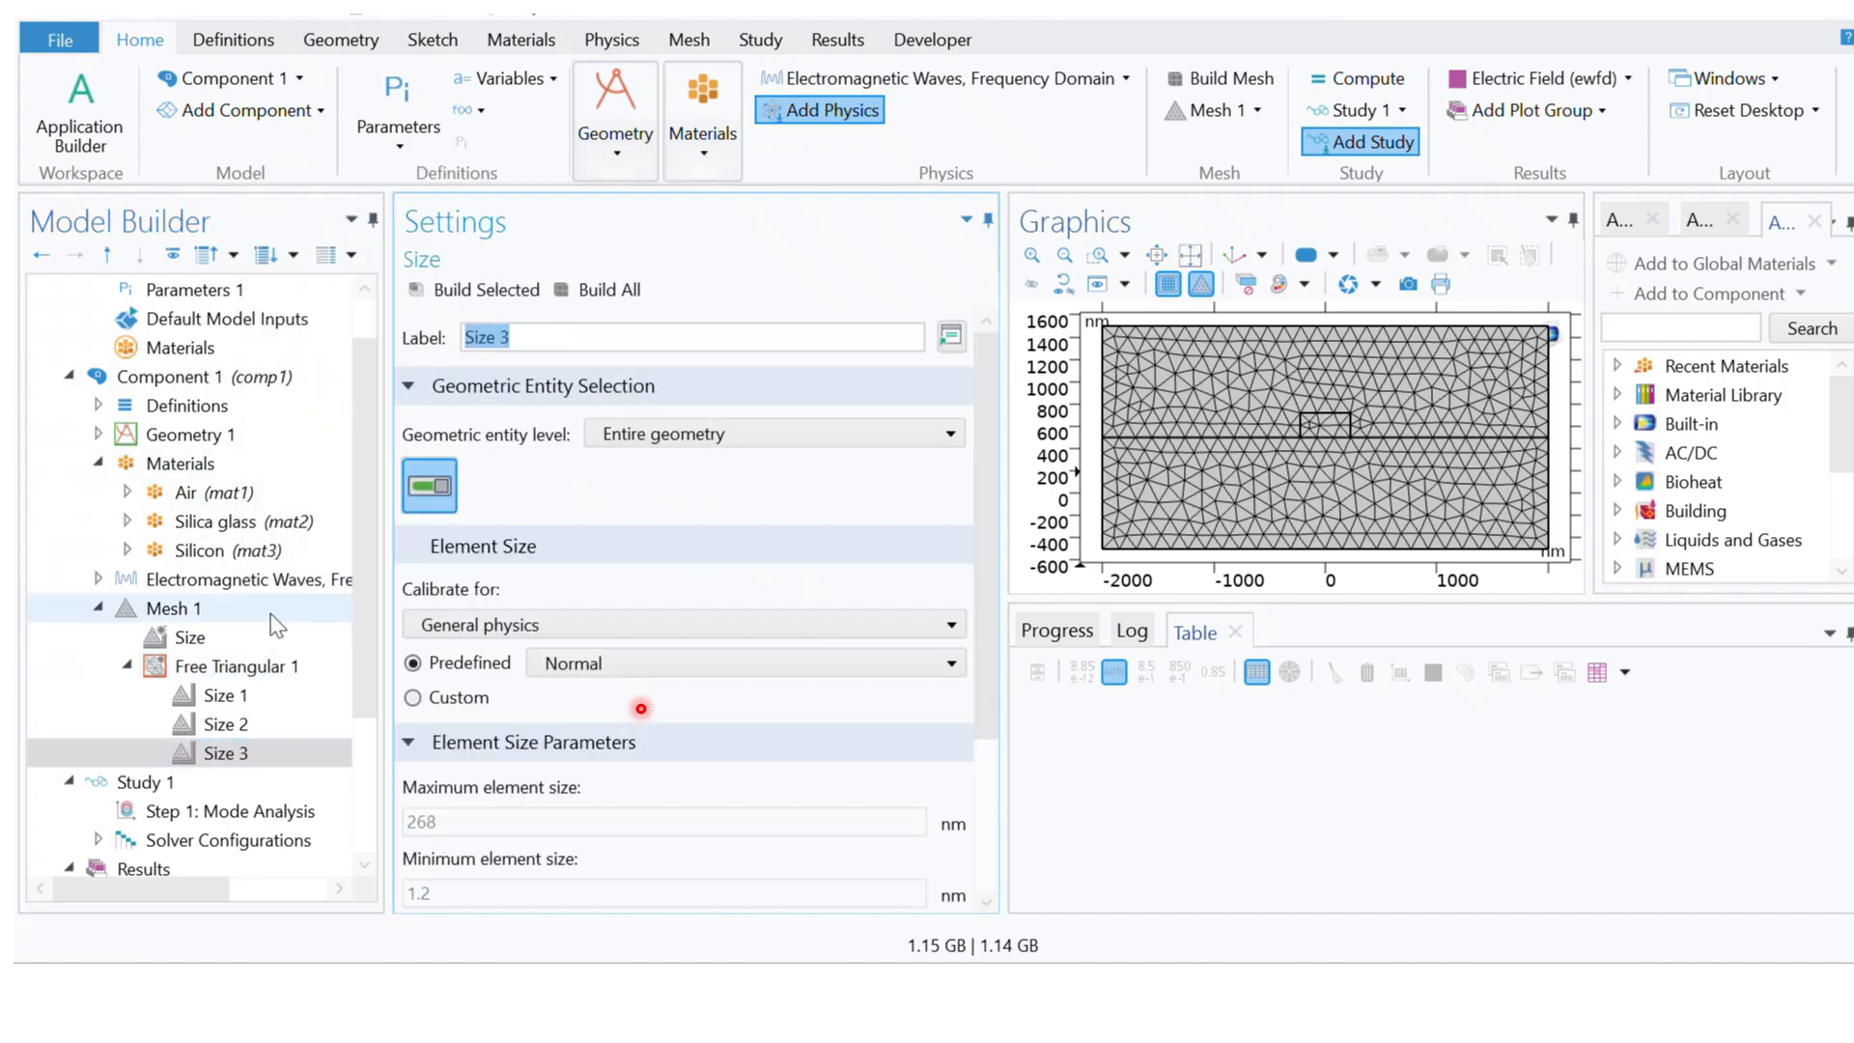
Step: Set the geometric entity level of Size 1 under Free Triangular 1 to Domain and assign it the lower silica domain 1
{"action": "left_click", "coordinate": [260, 701]}
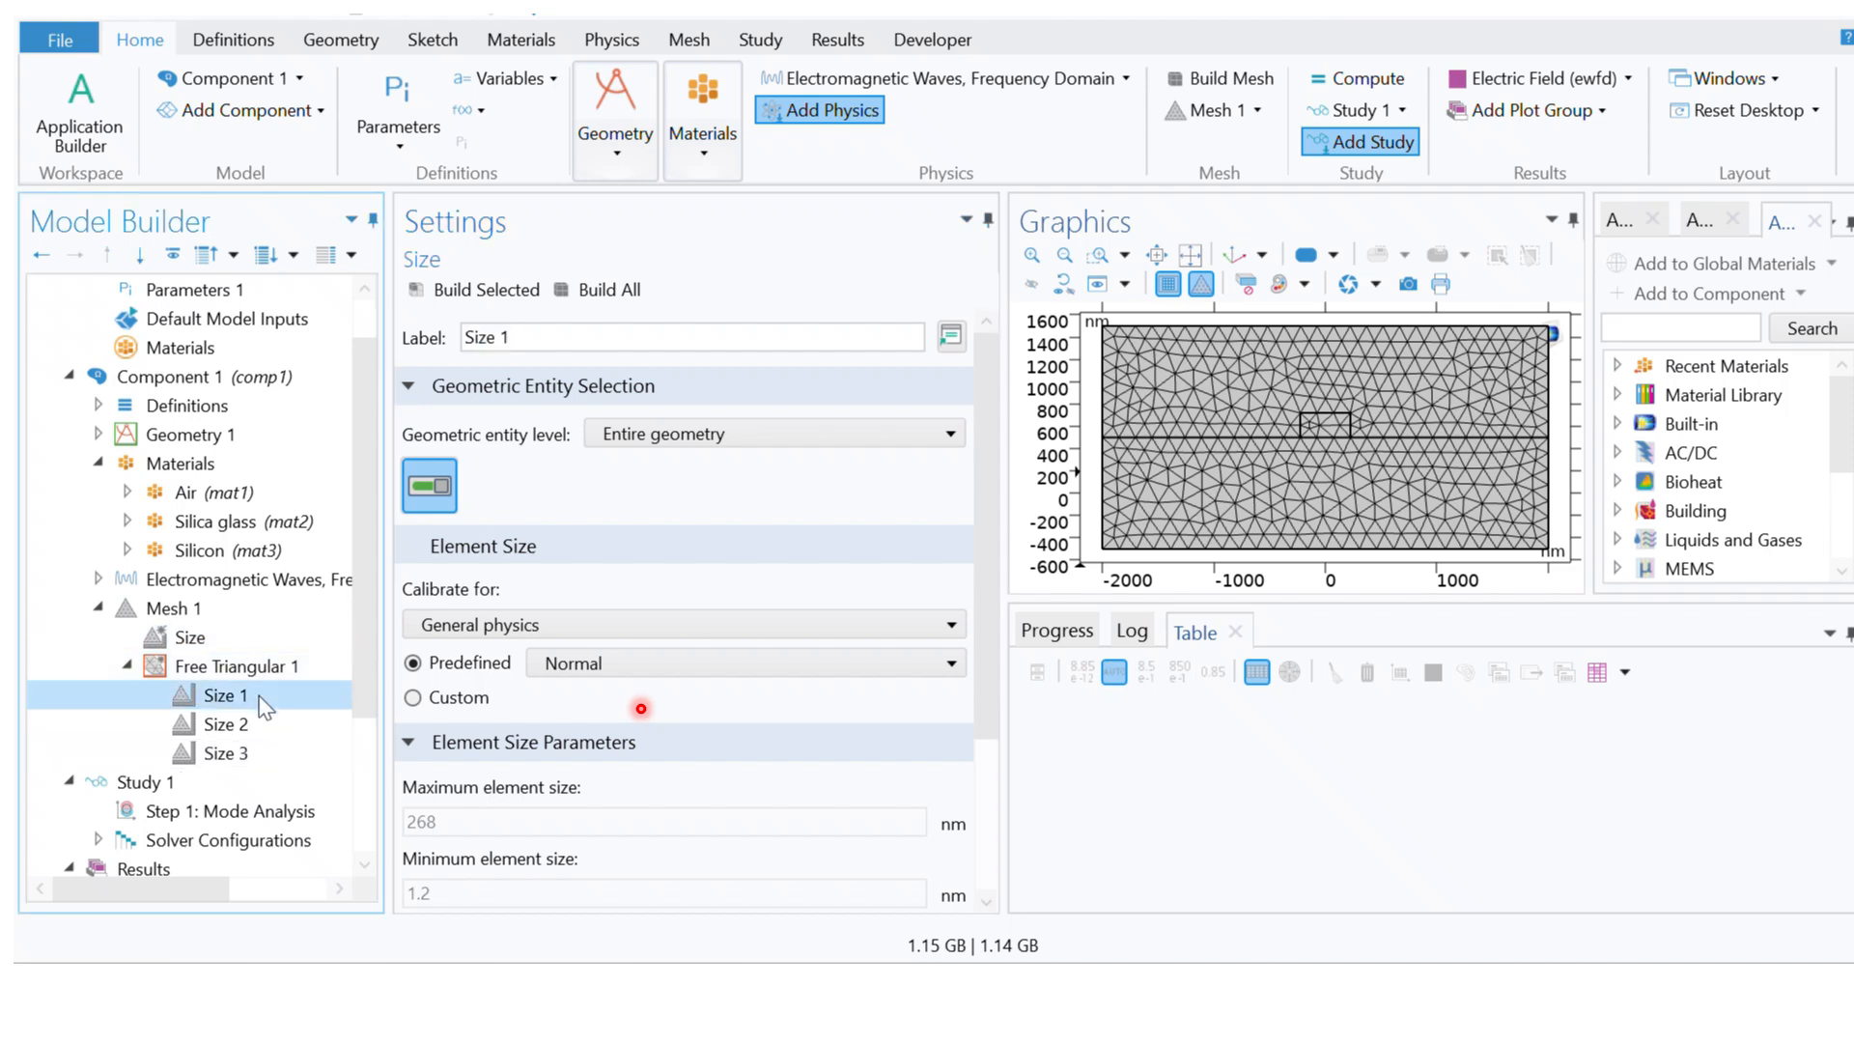
{"action": "left_click", "coordinate": [726, 434]}
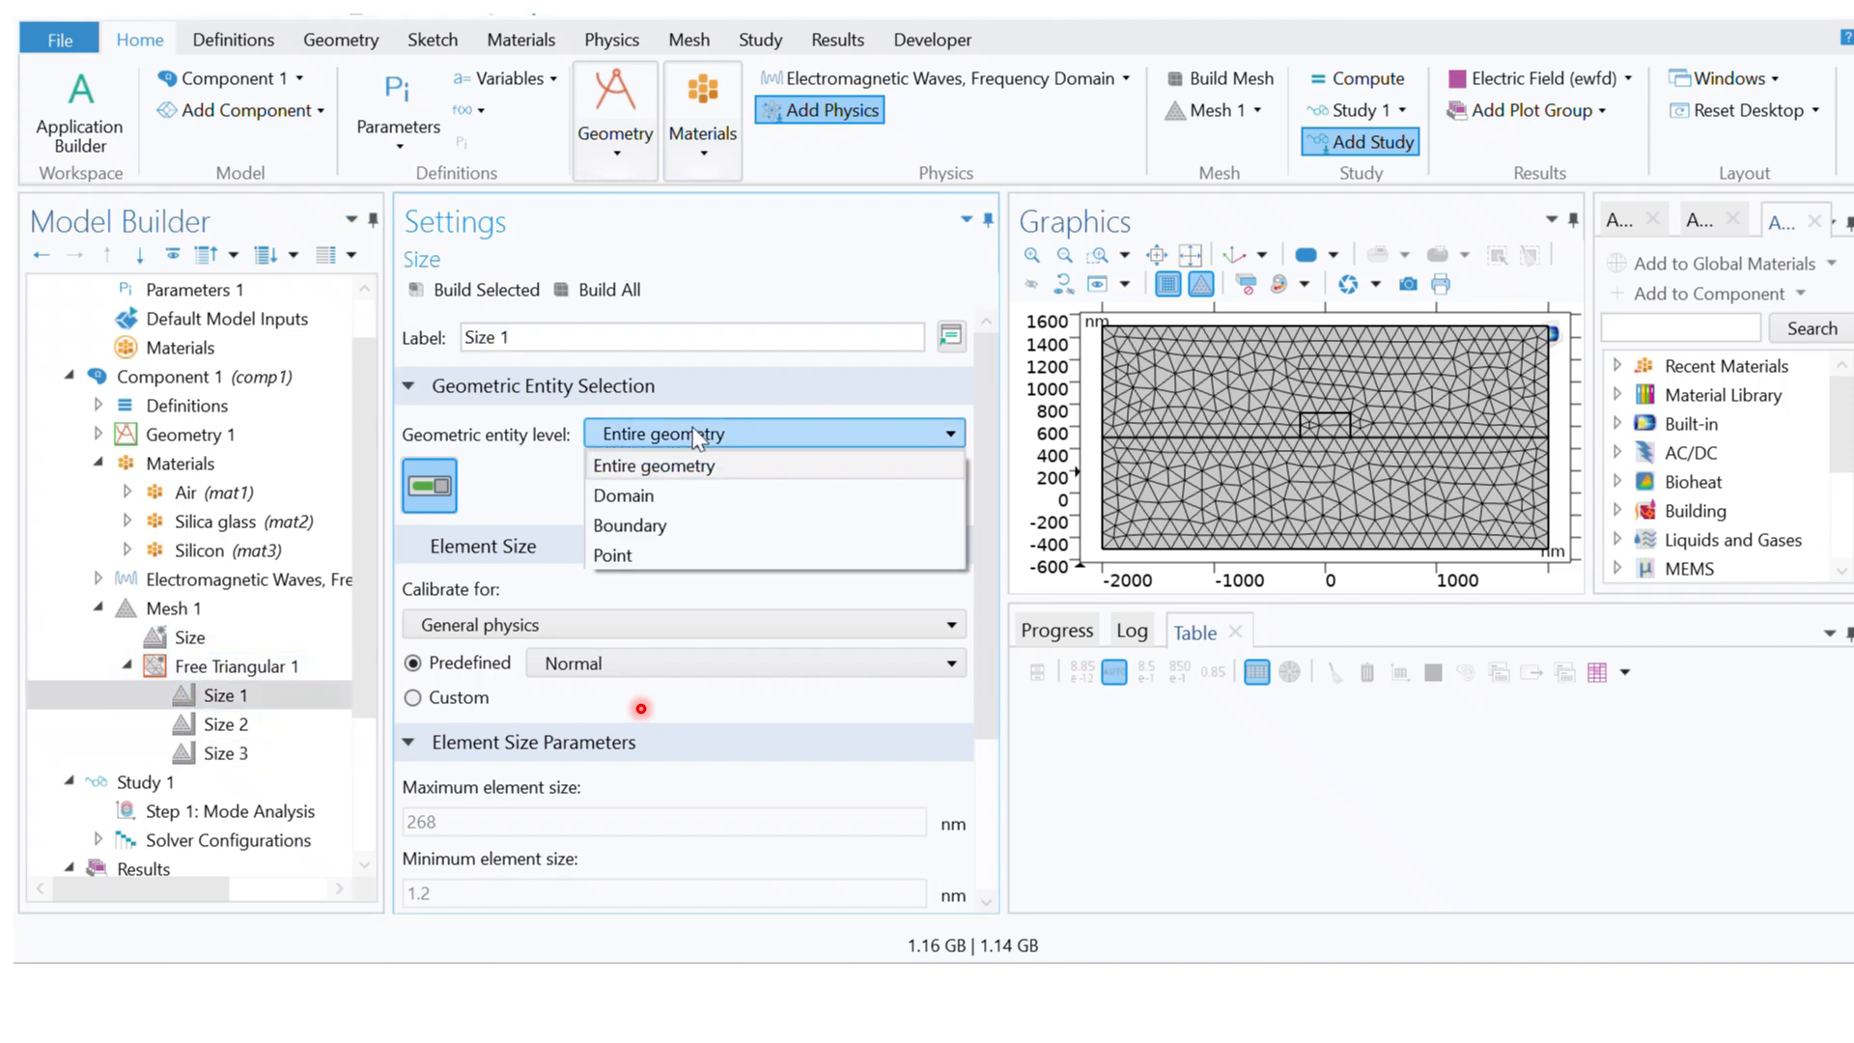
{"action": "left_click", "coordinate": [656, 495]}
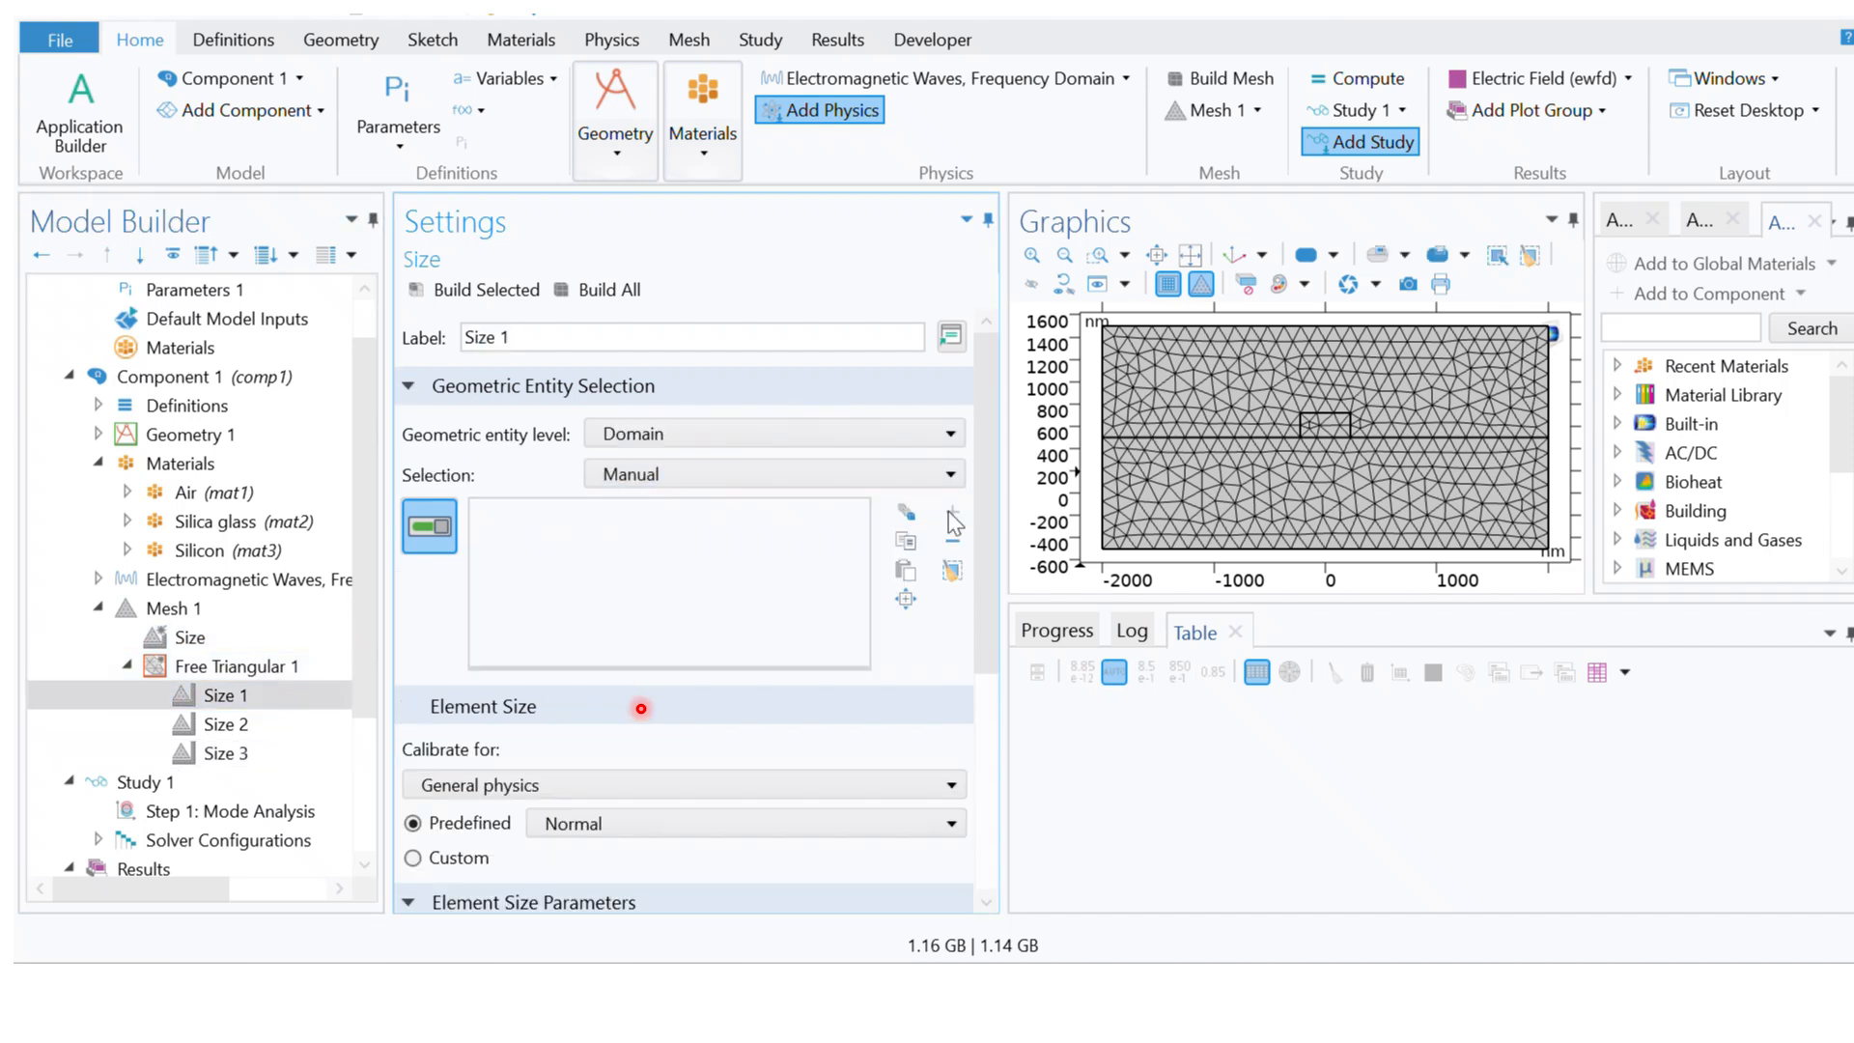
{"action": "left_click", "coordinate": [1150, 537]}
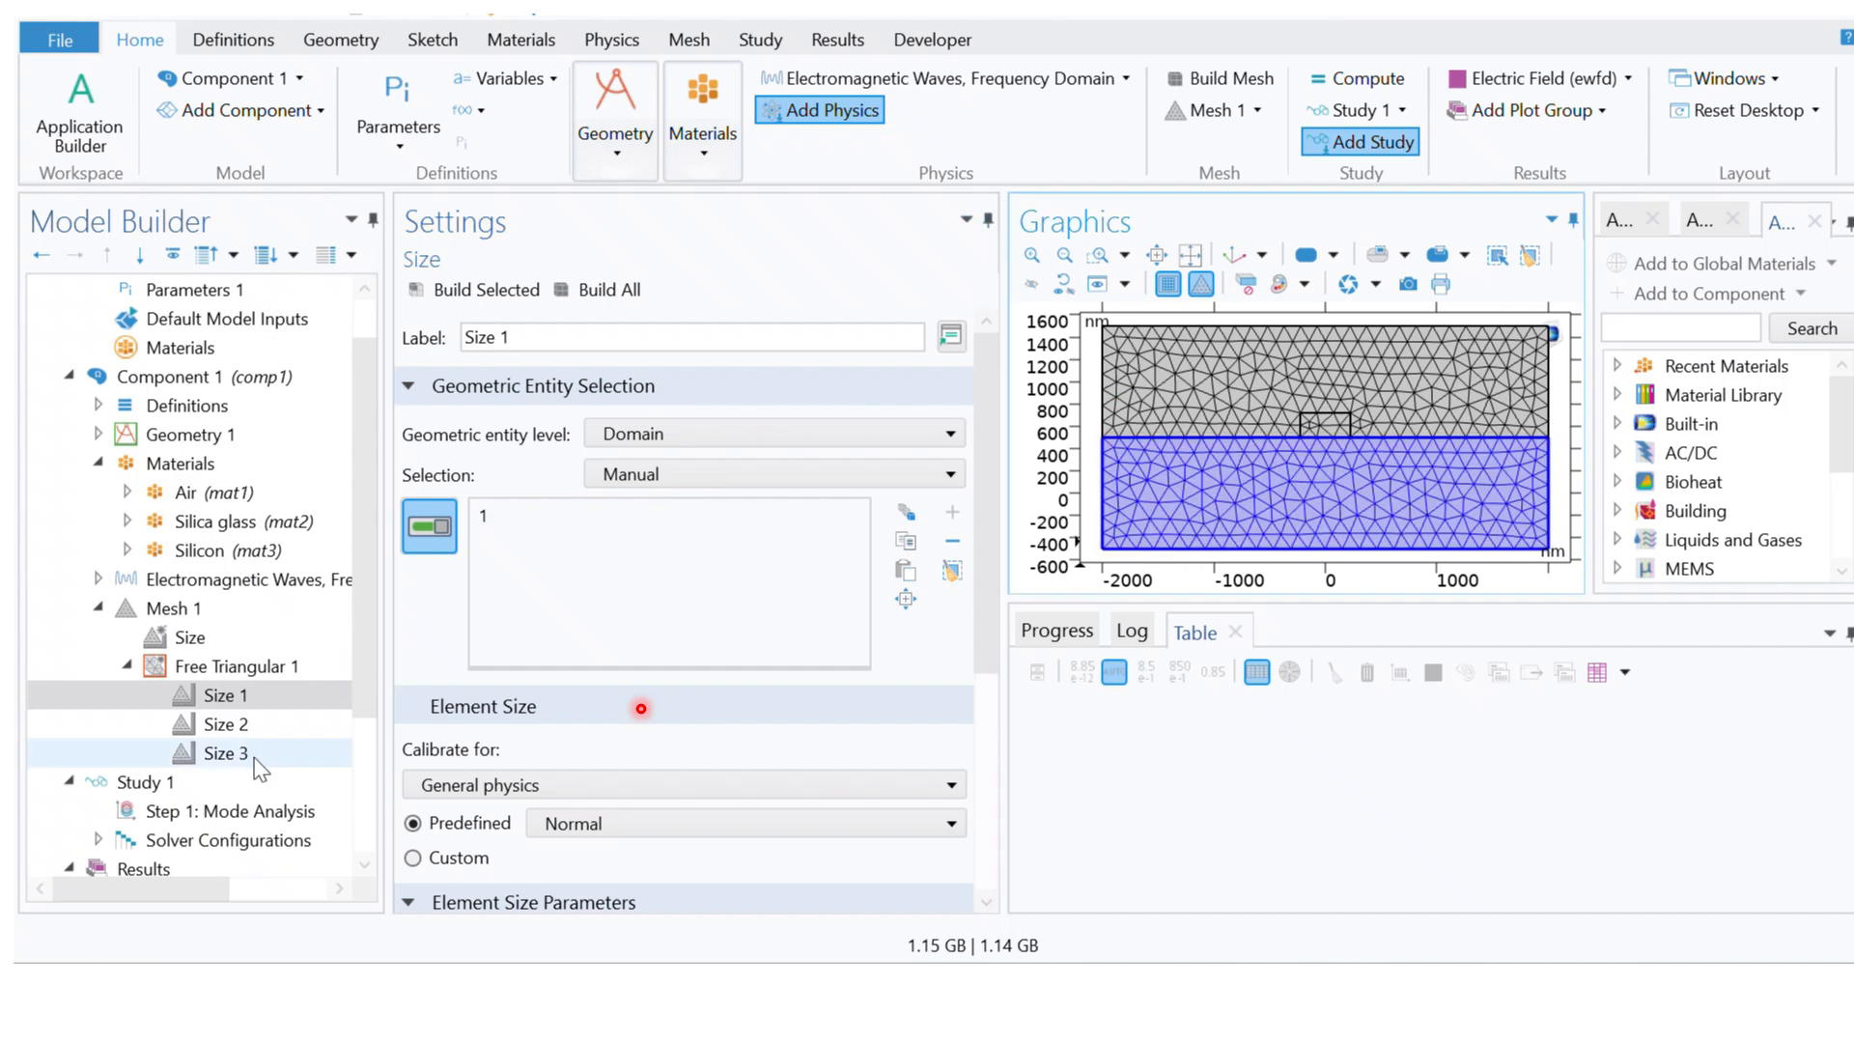
Step: Set the geometric entity level of Size 2 under Free Triangular 1 to Domain and assign it the silicon core, domain 3
{"action": "left_click", "coordinate": [218, 725]}
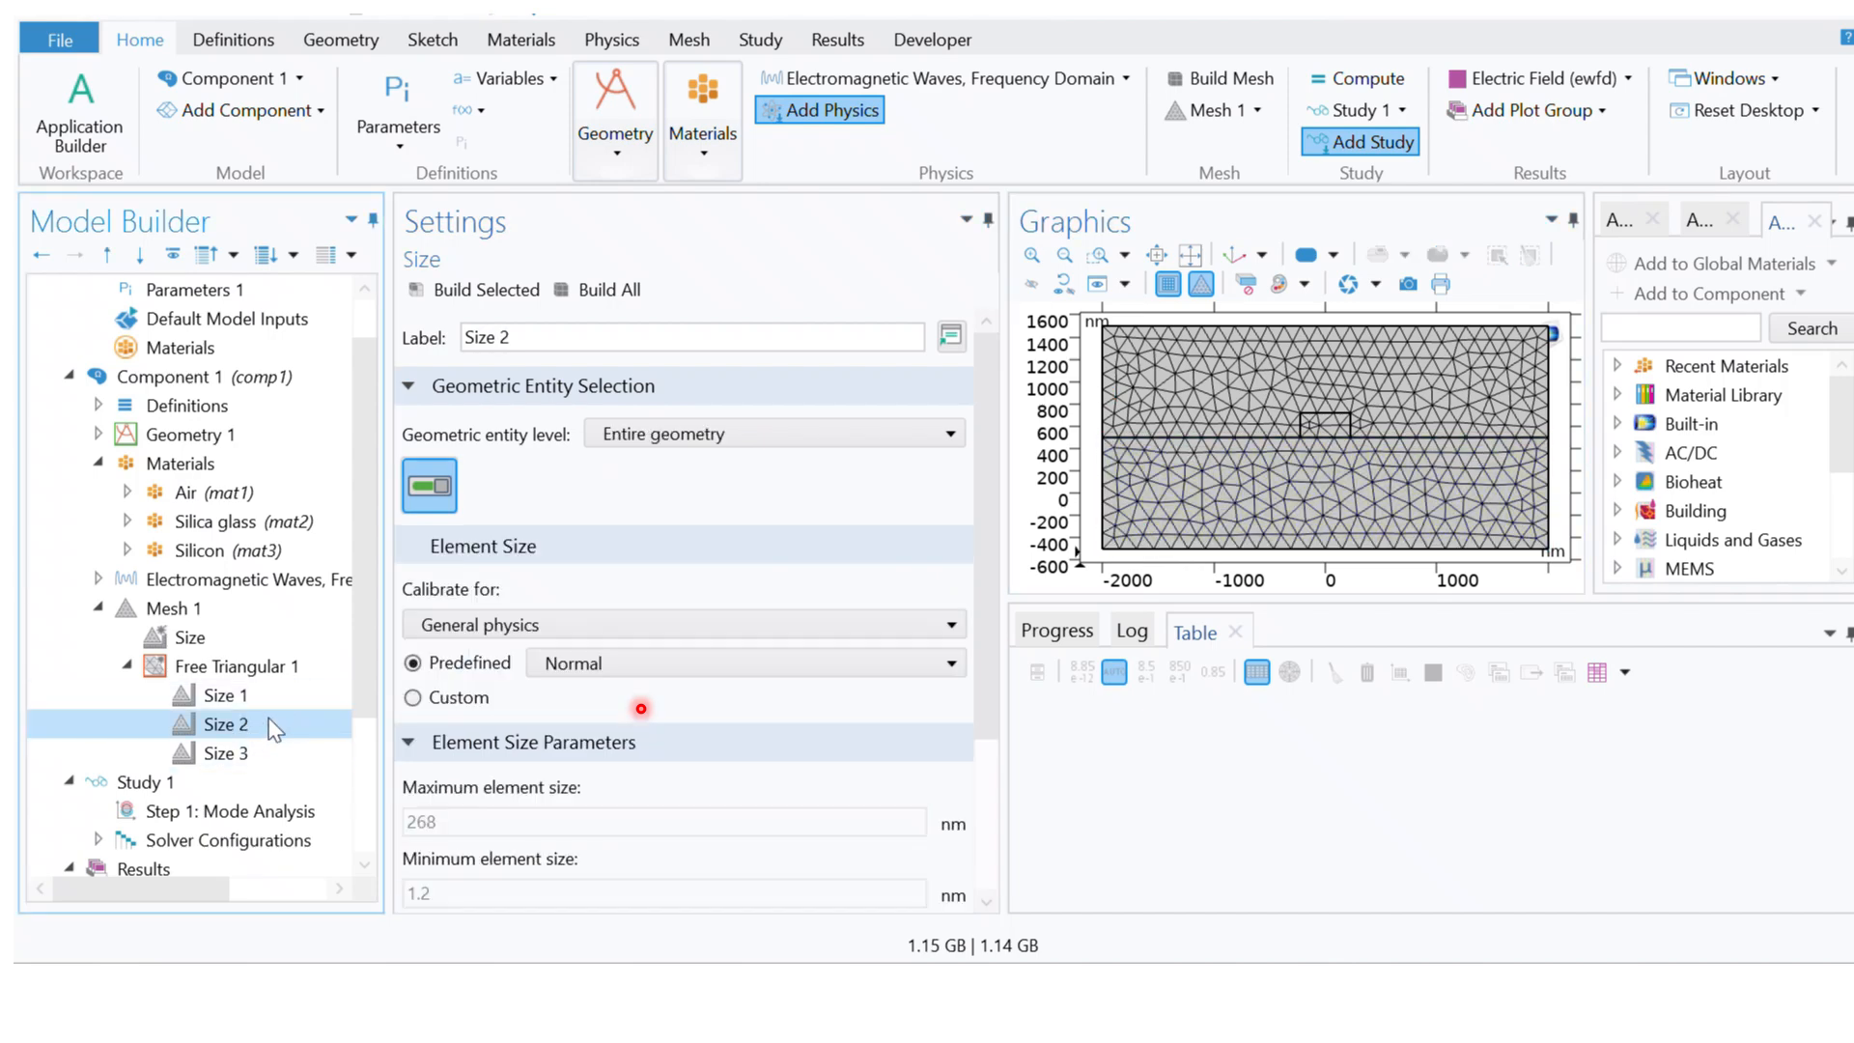
{"action": "left_click", "coordinate": [670, 435]}
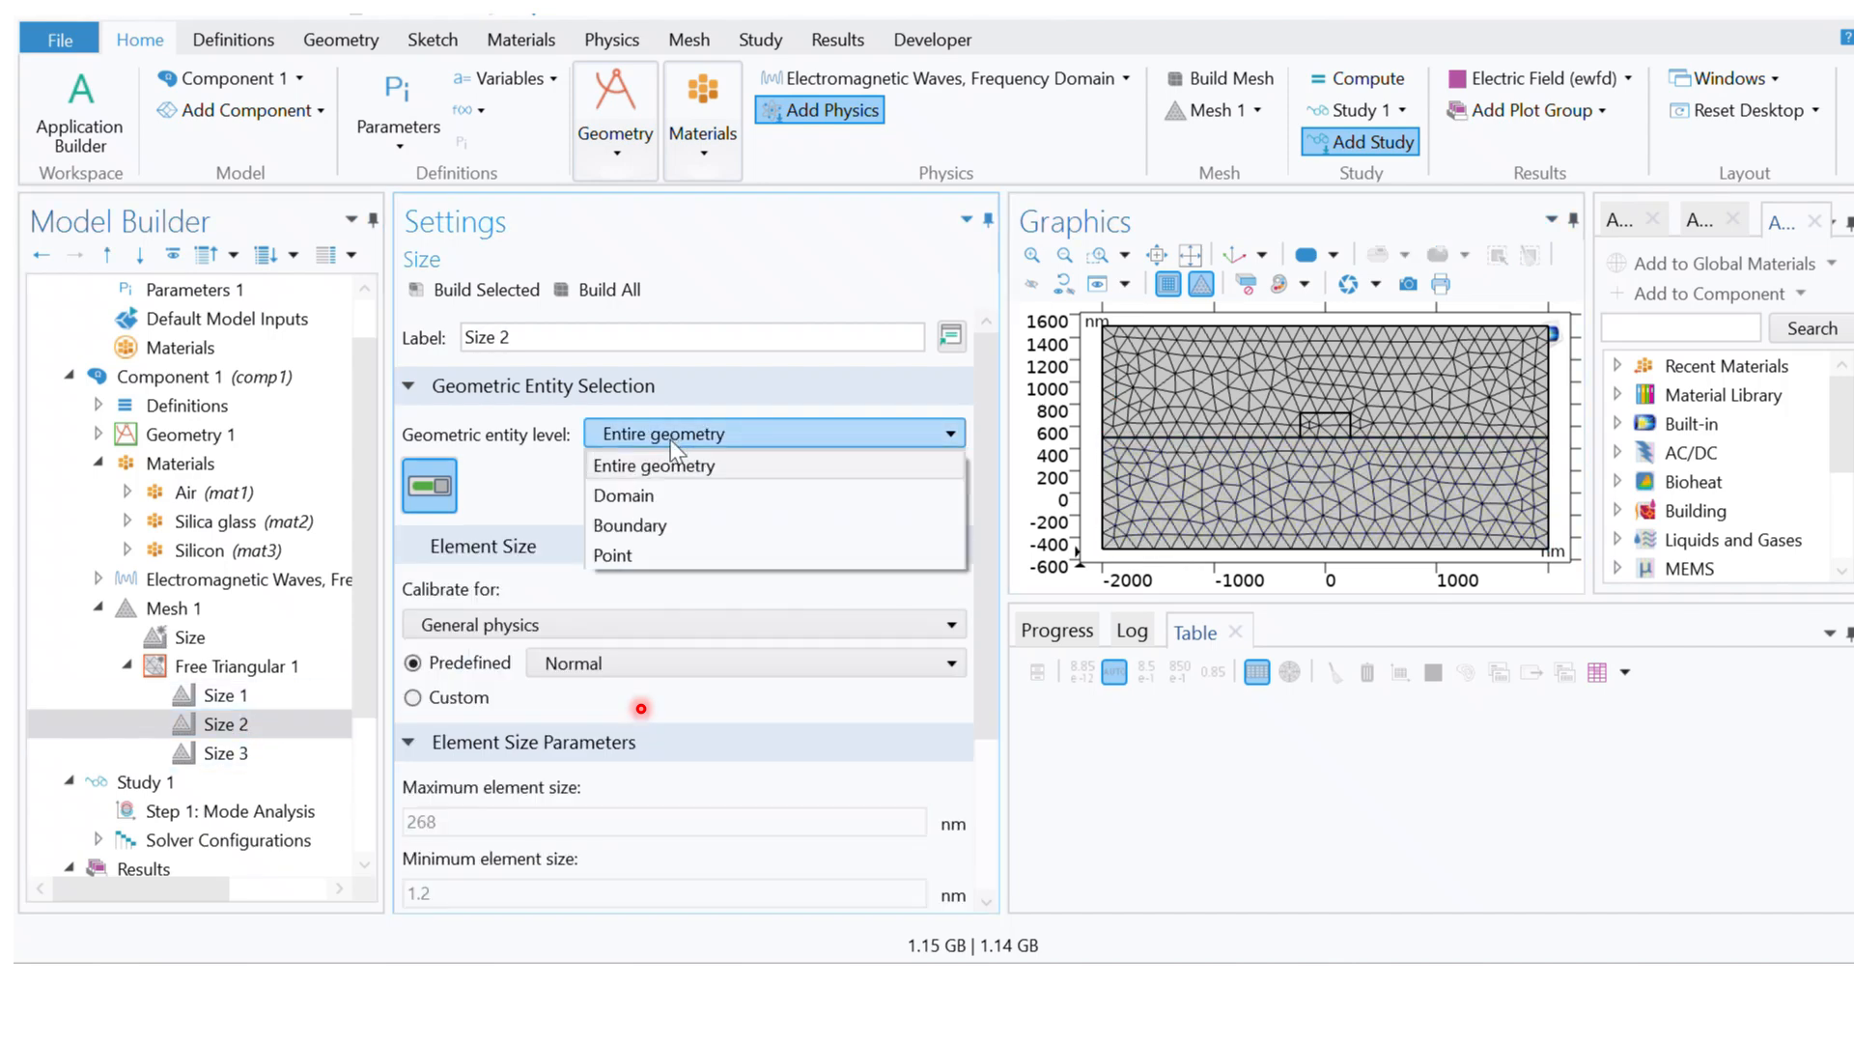
{"action": "left_click", "coordinate": [657, 496]}
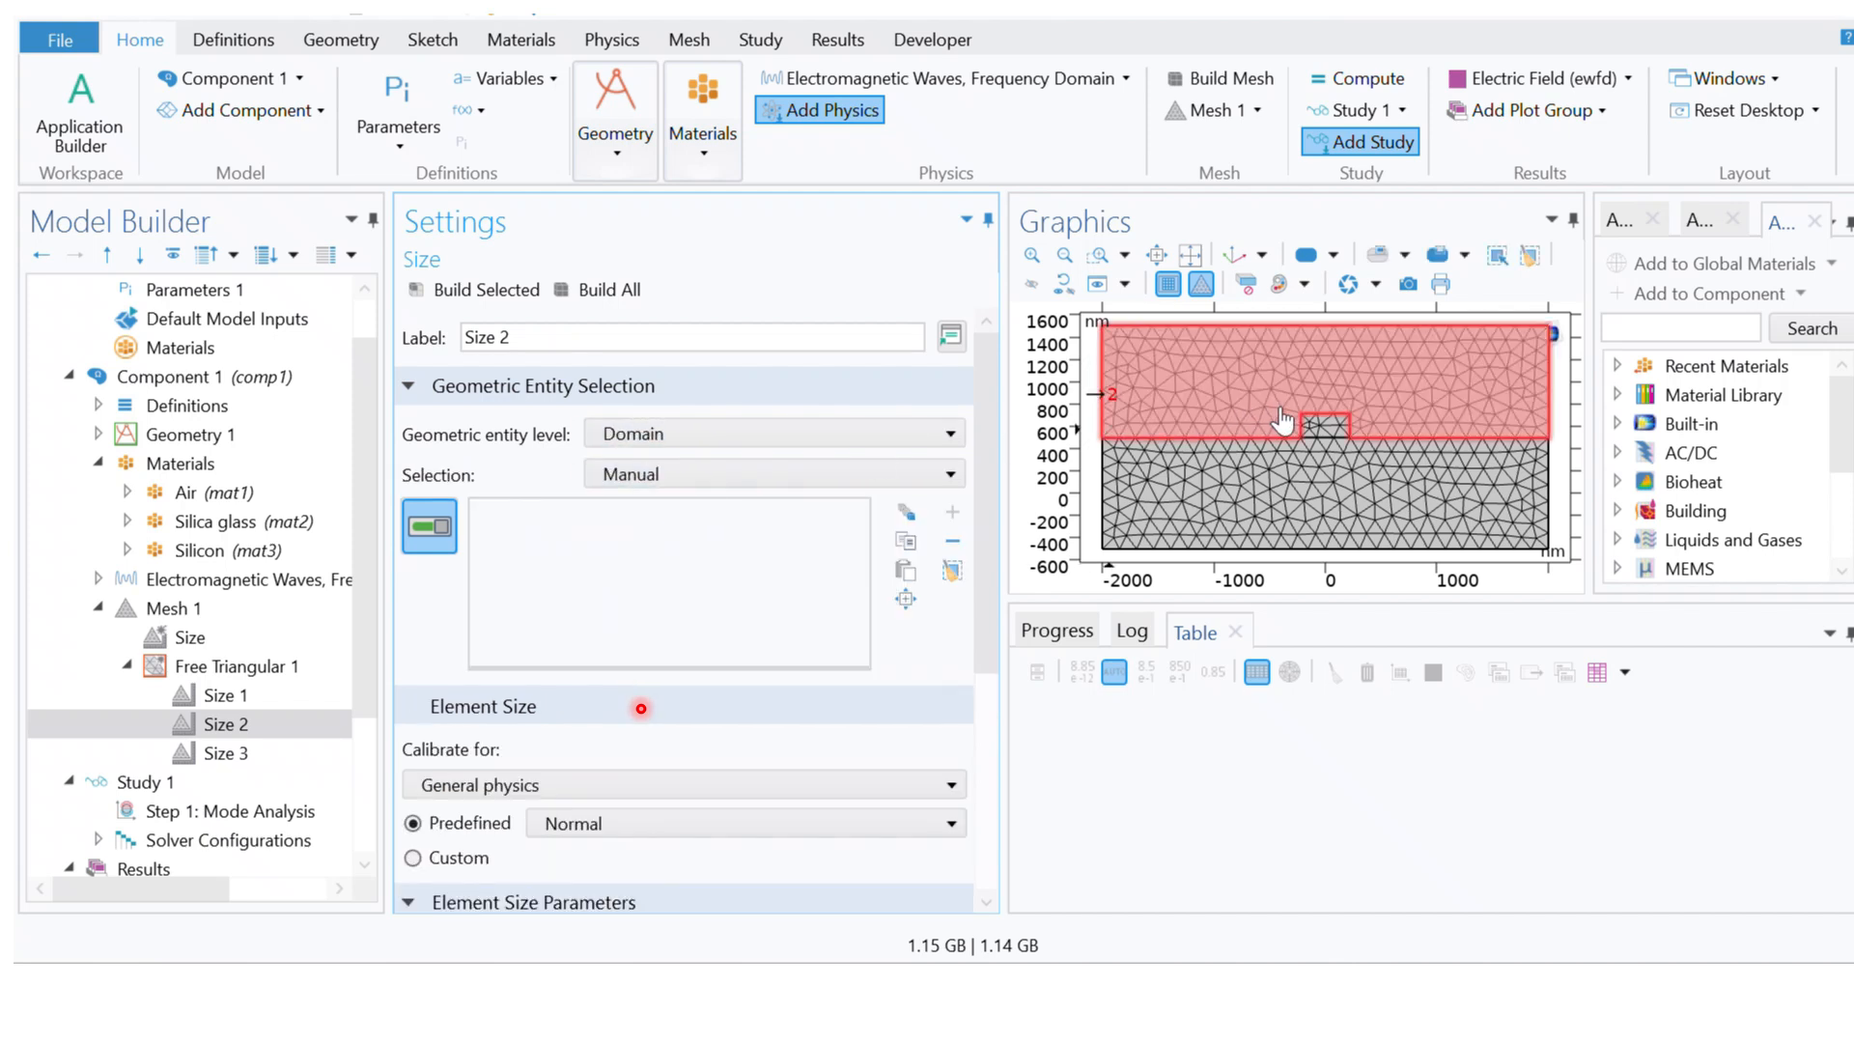
{"action": "left_click", "coordinate": [1329, 427]}
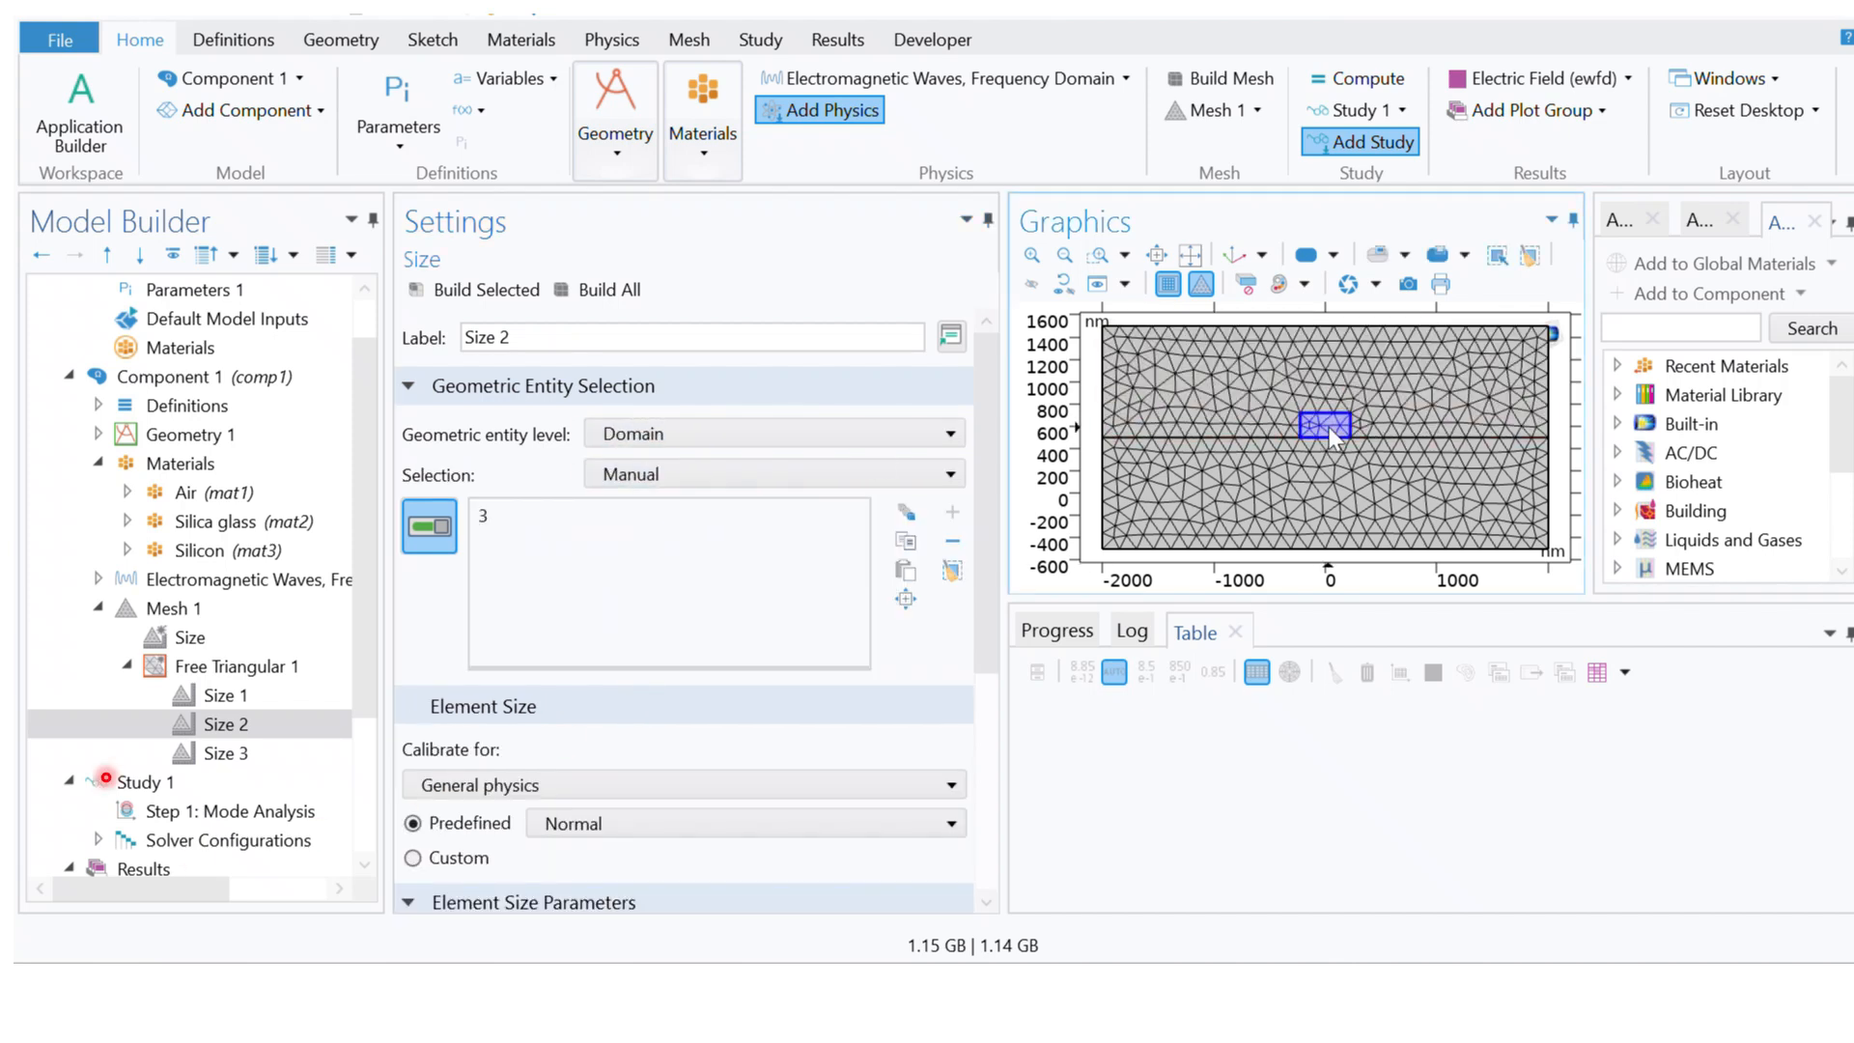
Step: Replace the domain assigned to Size 2, swapping the silicon core for the upper air domain 2
{"action": "left_click", "coordinate": [1330, 427]}
{"action": "left_click", "coordinate": [1187, 378]}
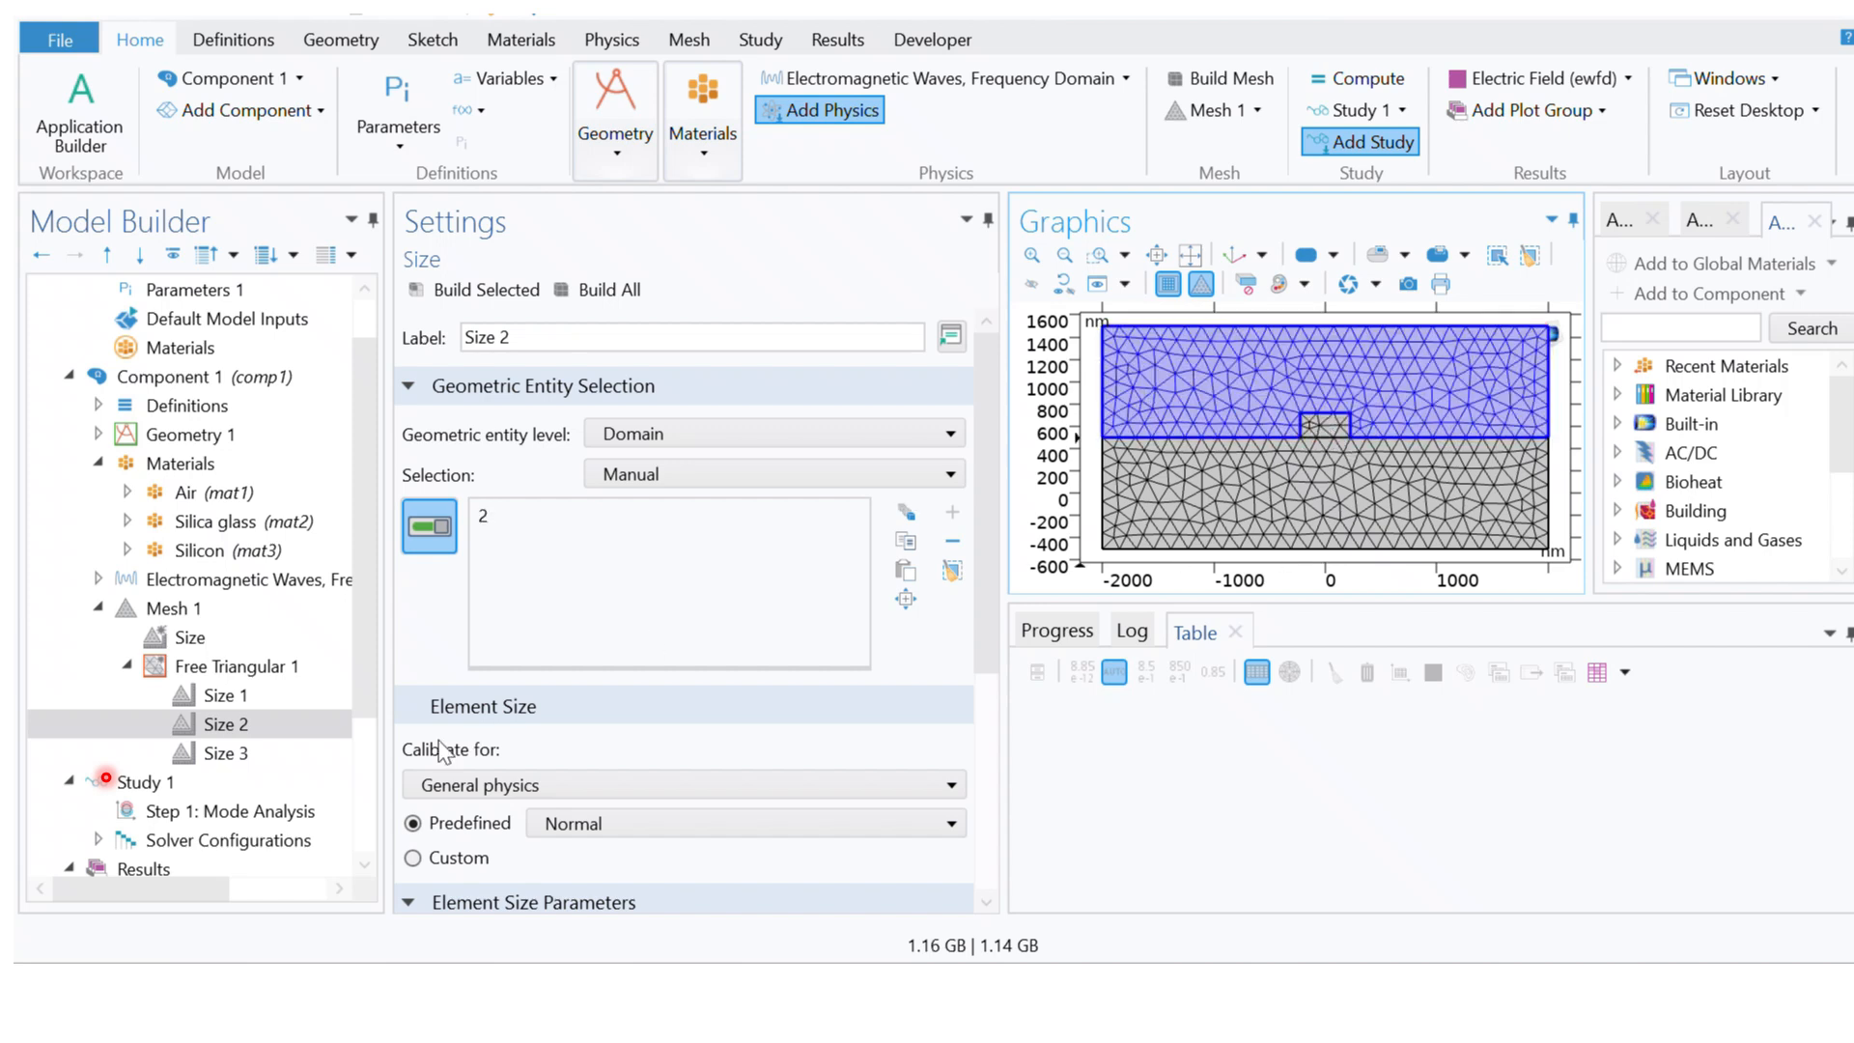
Step: Set the geometric entity level of Size 3 under Free Triangular 1 to Domain and assign it the silicon core, domain 3
{"action": "left_click", "coordinate": [258, 759]}
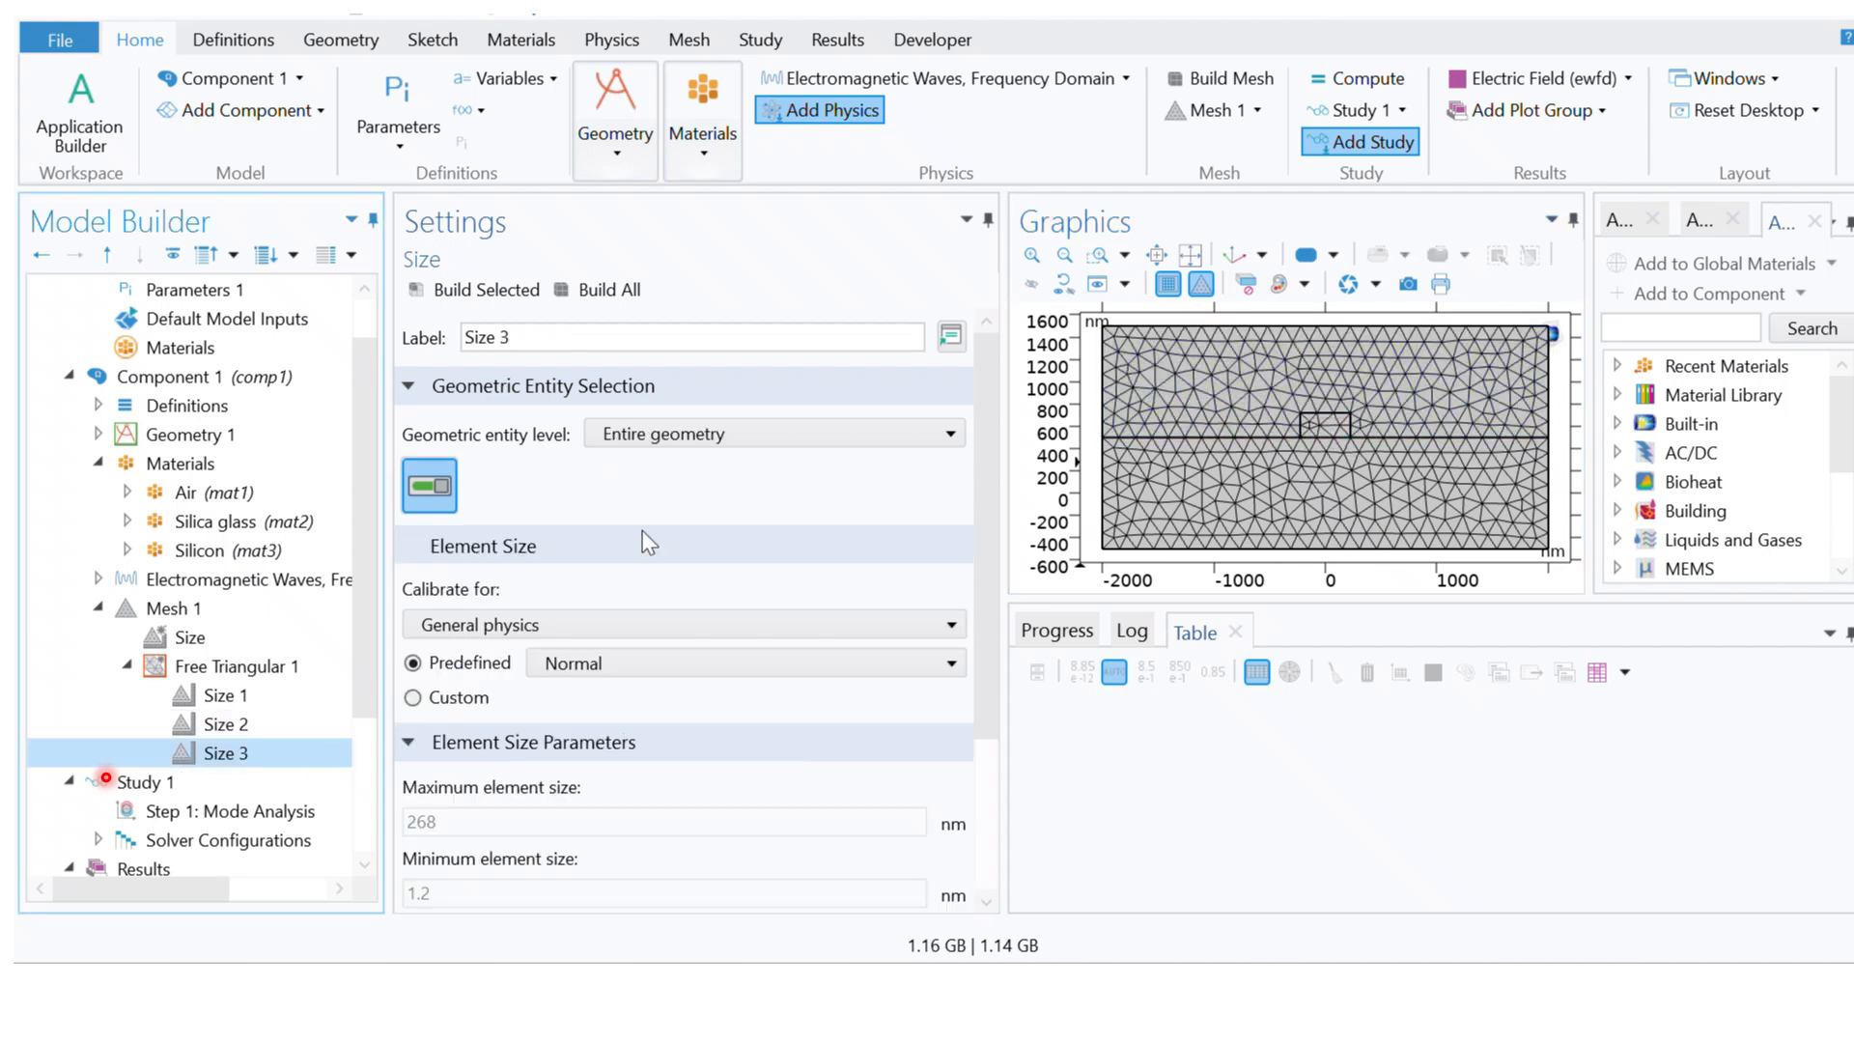
{"action": "left_click", "coordinate": [695, 433]}
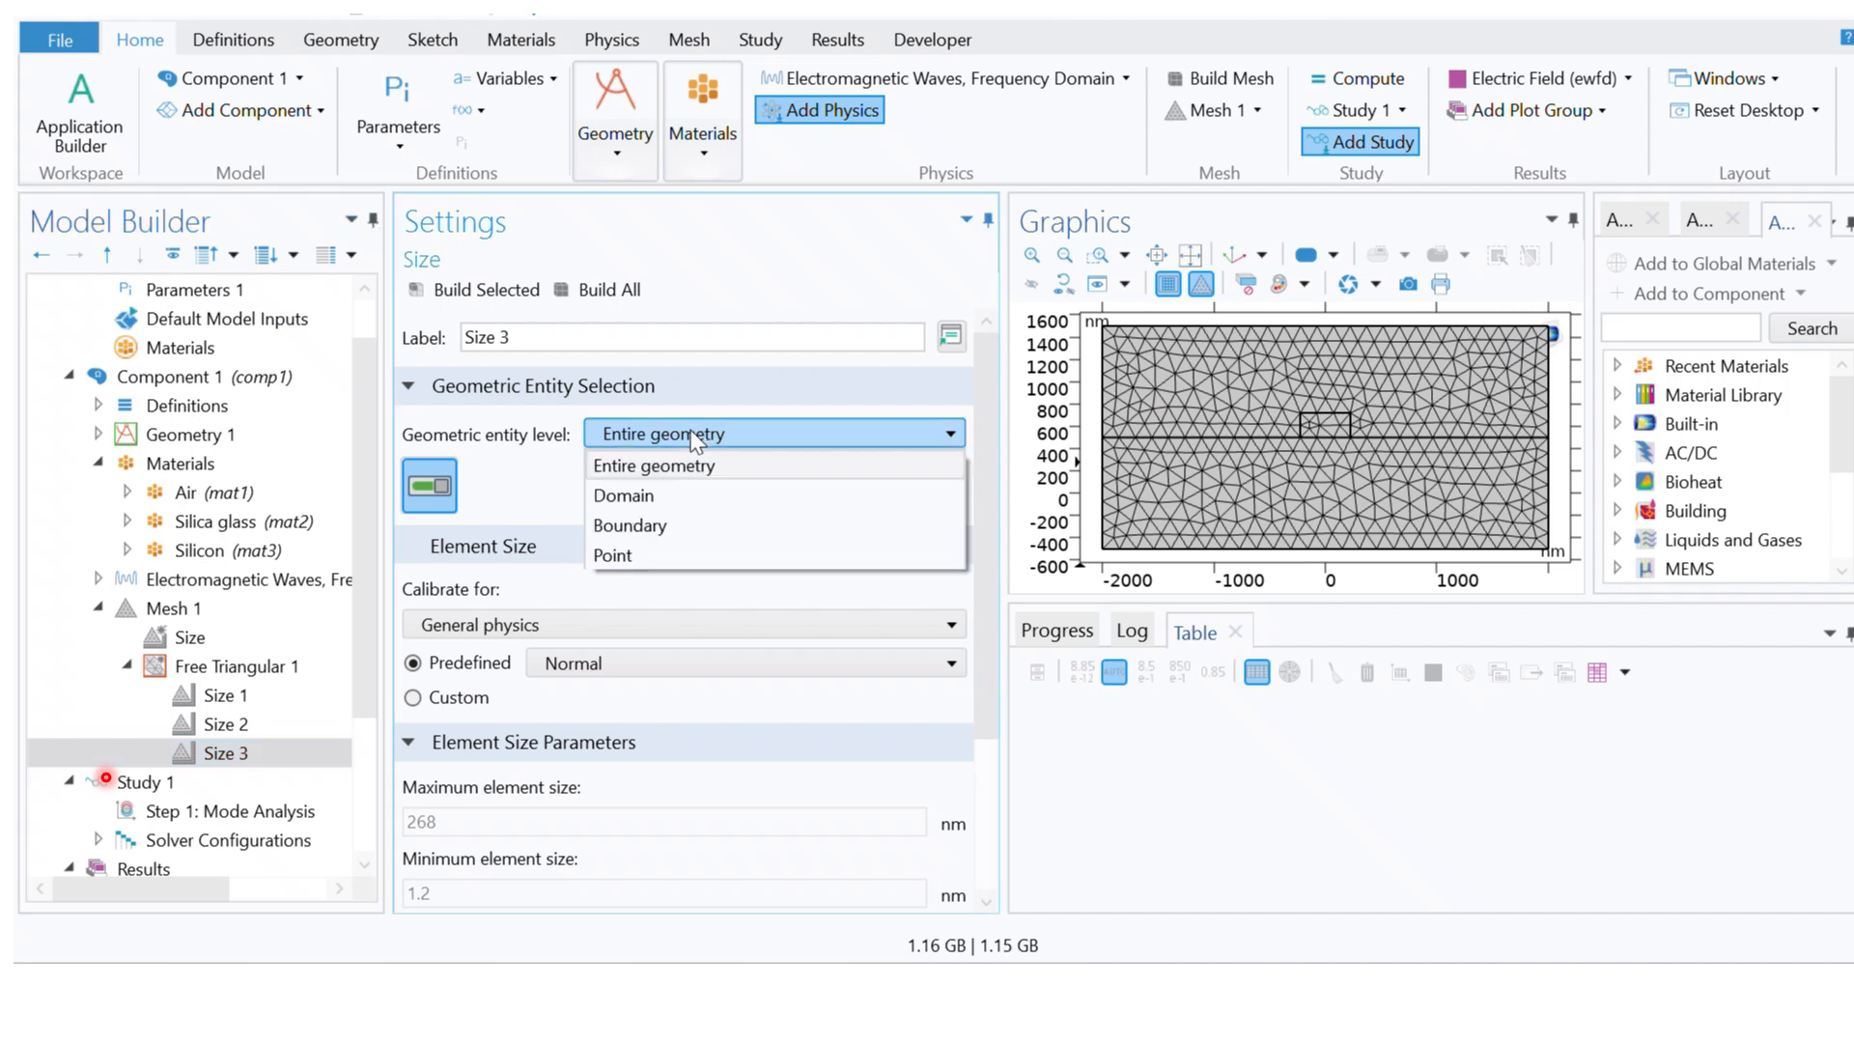
{"action": "left_click", "coordinate": [643, 504]}
{"action": "left_click", "coordinate": [1329, 425]}
Step: Switch Size 1 to custom element size and enable maximum and minimum size, growth rate, curvature factor and narrow-region resolution
{"action": "left_click", "coordinate": [231, 695]}
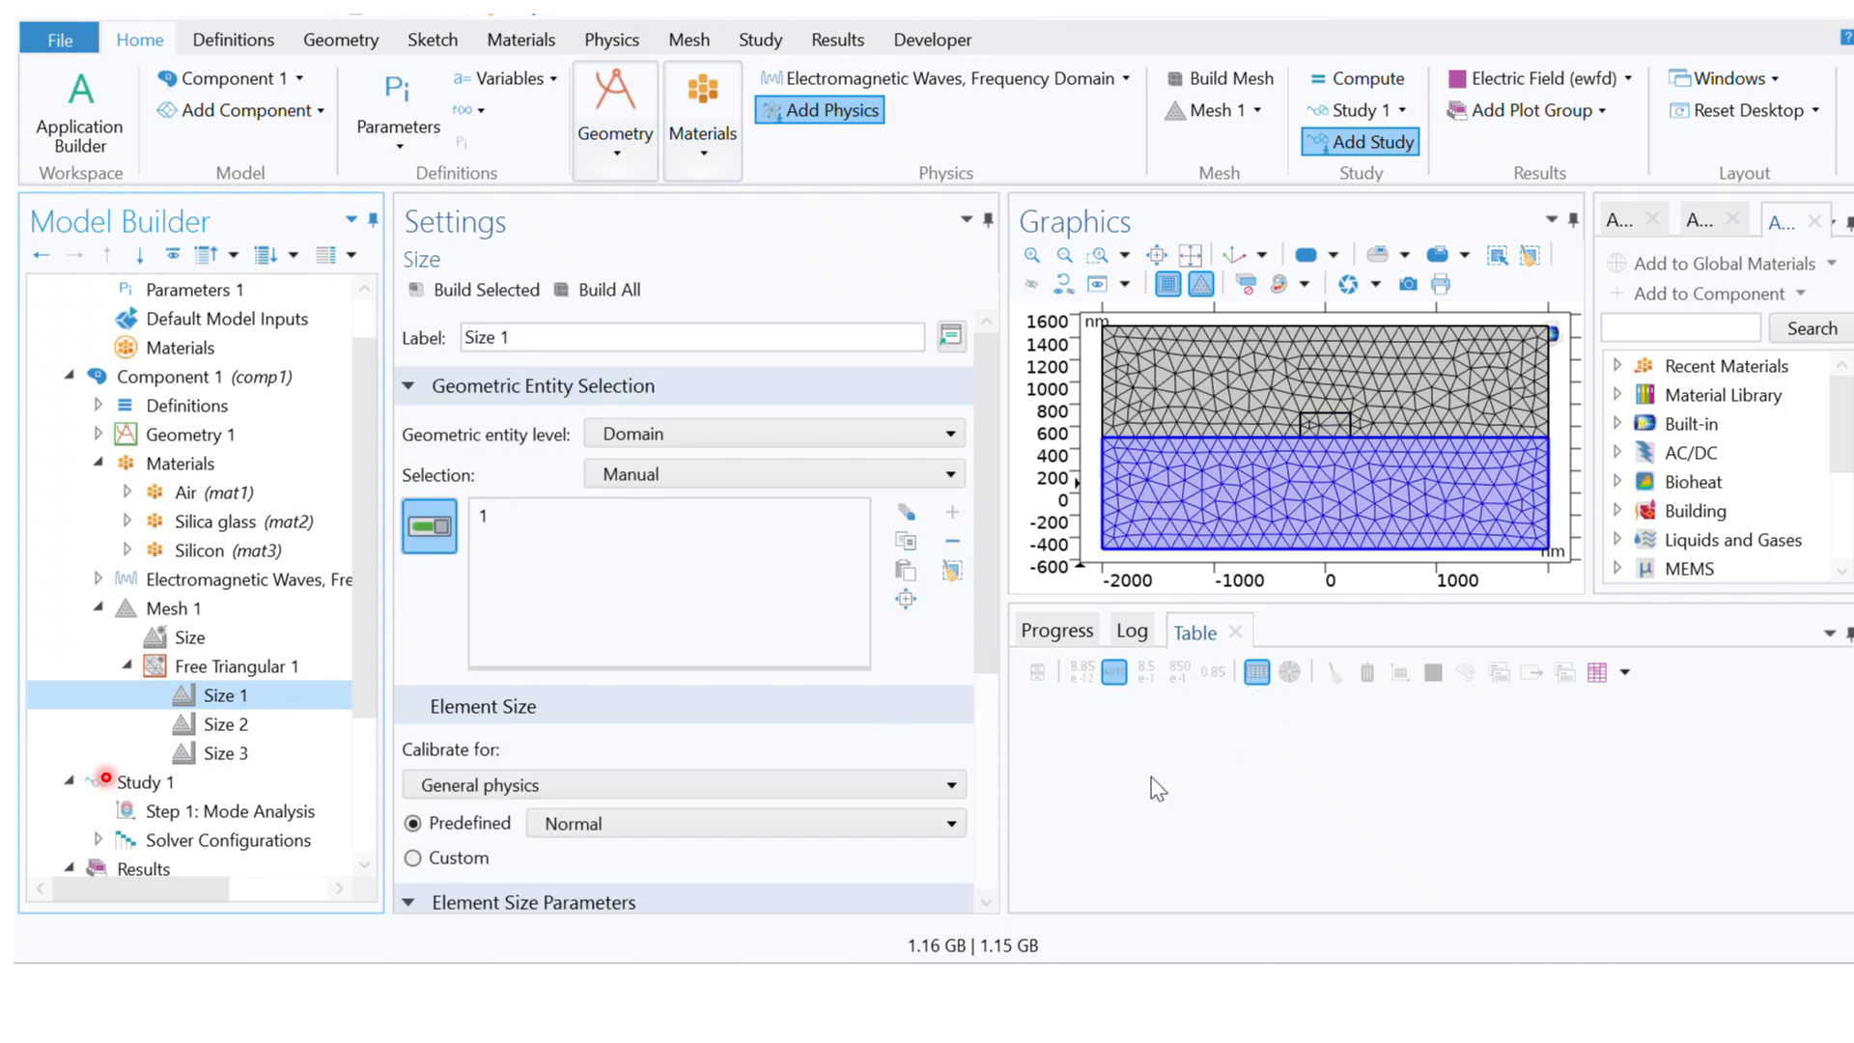
{"action": "scroll", "coordinate": [985, 637], "scroll_direction": "down", "scroll_amount": 5}
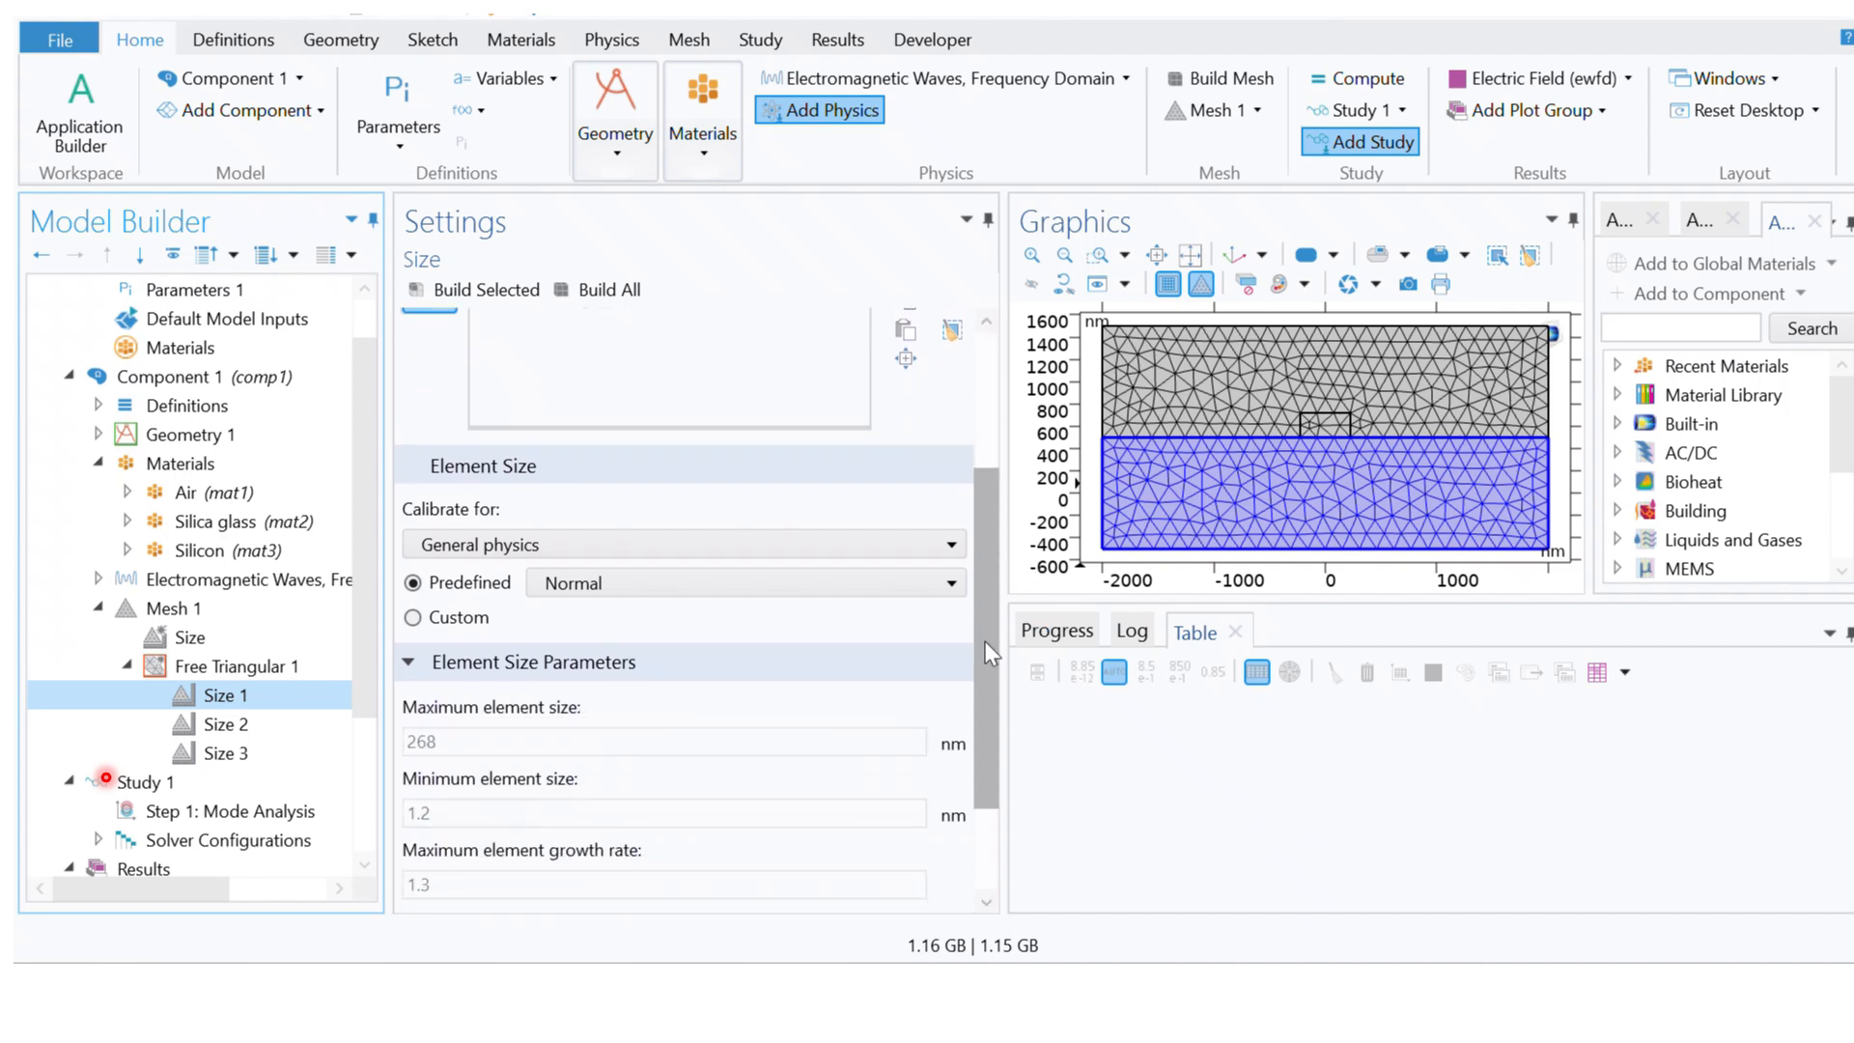
{"action": "scroll", "coordinate": [988, 633], "scroll_direction": "up", "scroll_amount": 5}
{"action": "left_click_drag", "start_coordinate": [994, 513], "coordinate": [981, 574]}
{"action": "left_click", "coordinate": [637, 708]}
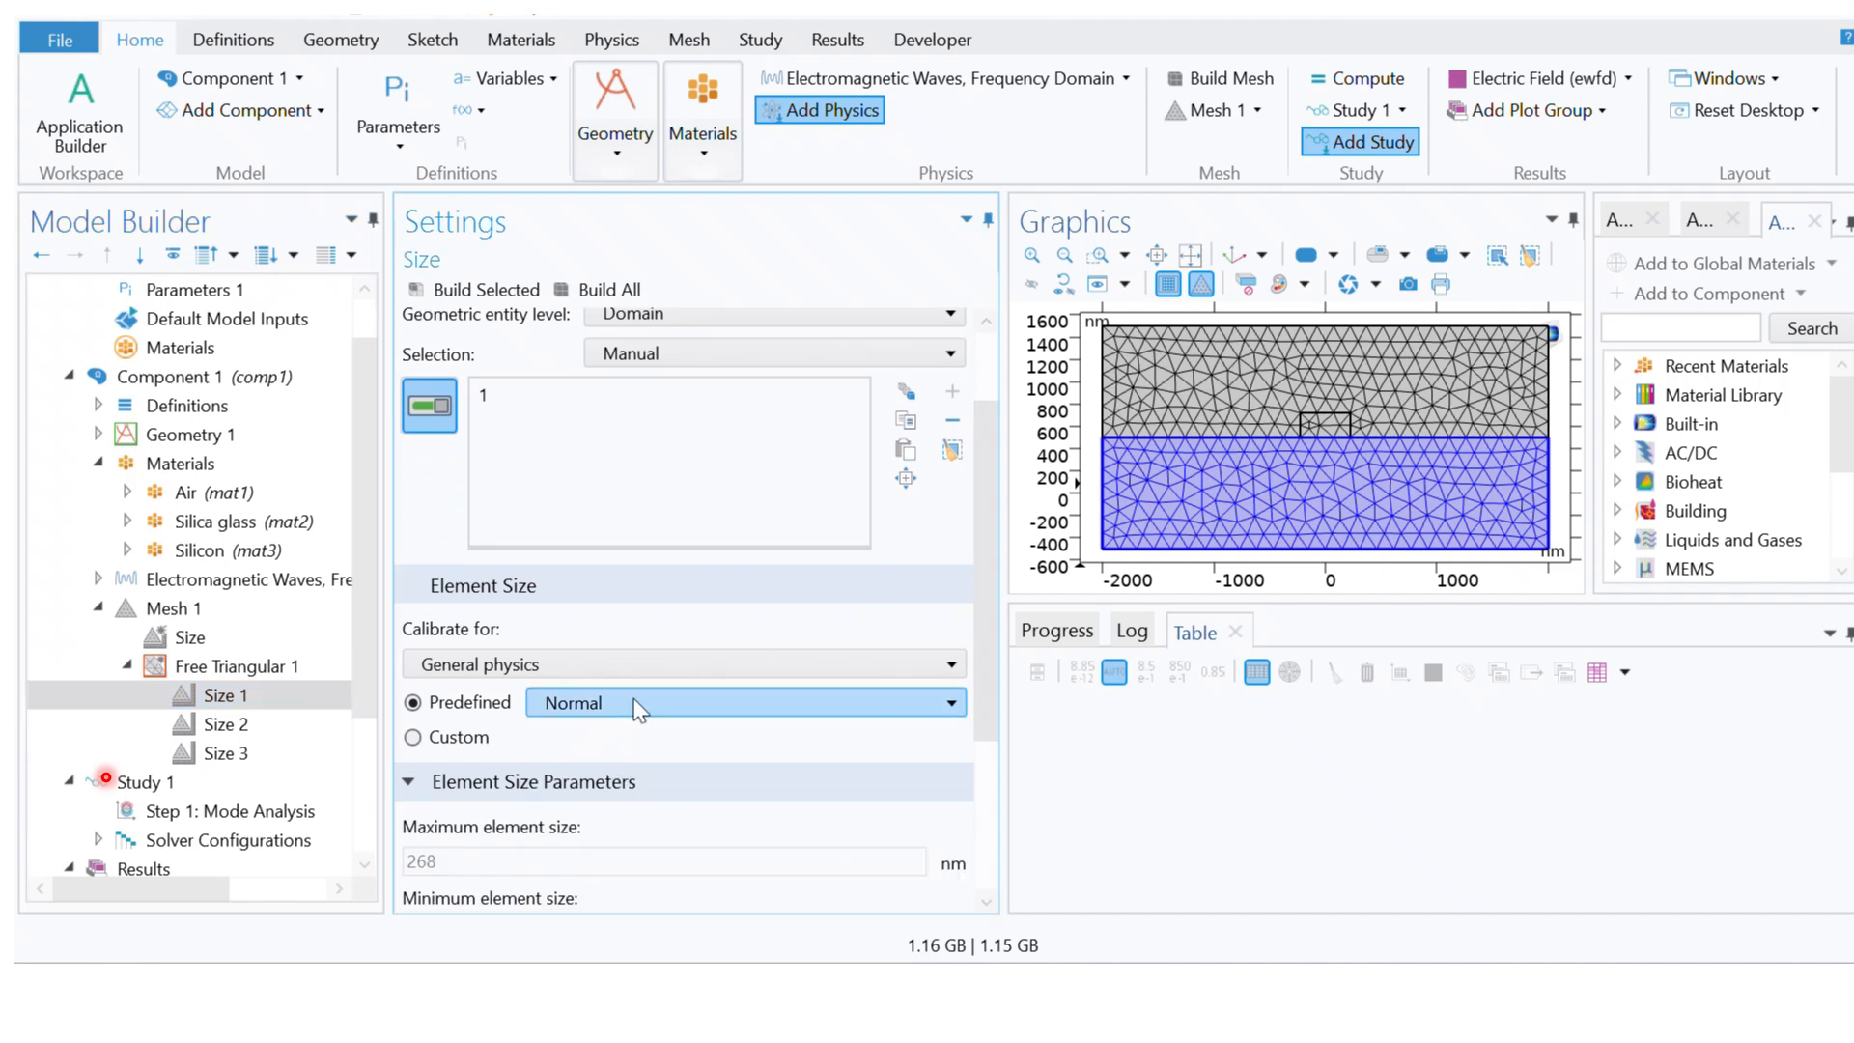
{"action": "left_click", "coordinate": [413, 738]}
{"action": "left_click_drag", "start_coordinate": [988, 496], "coordinate": [763, 613]}
{"action": "left_click", "coordinate": [415, 609]}
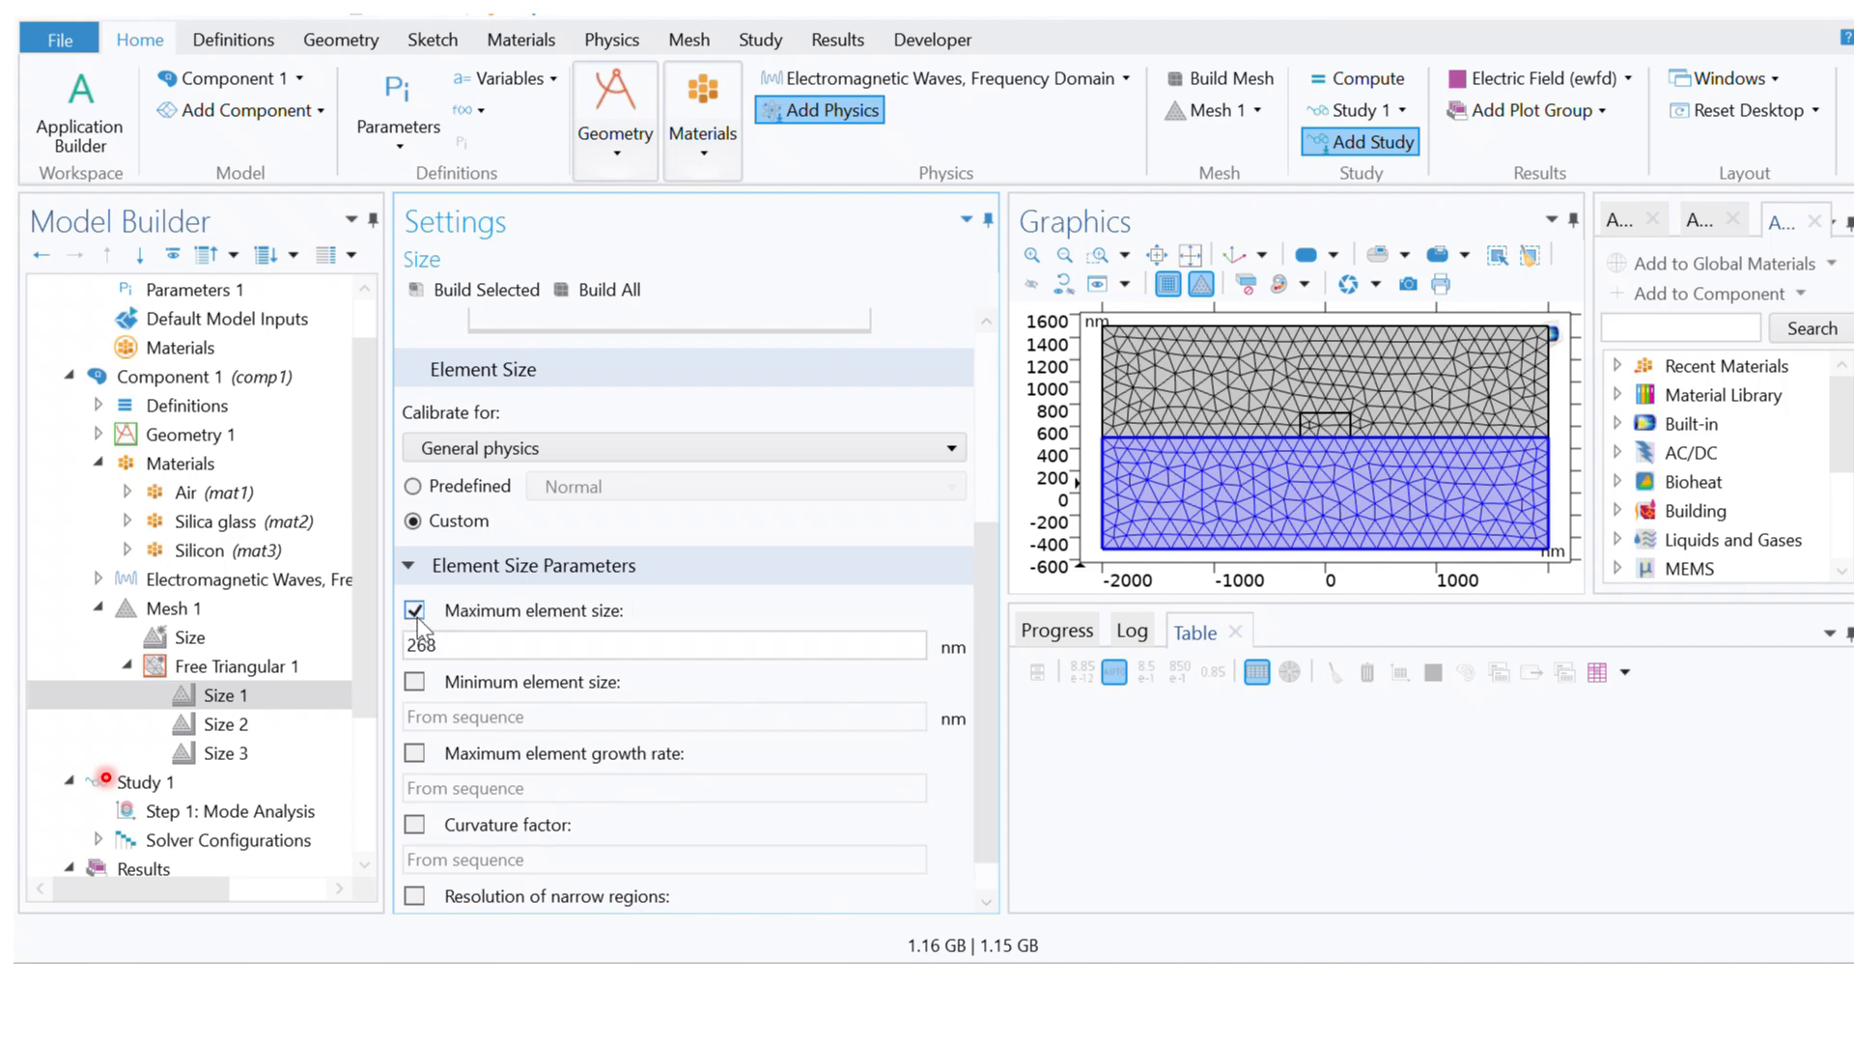
{"action": "left_click", "coordinate": [415, 684]}
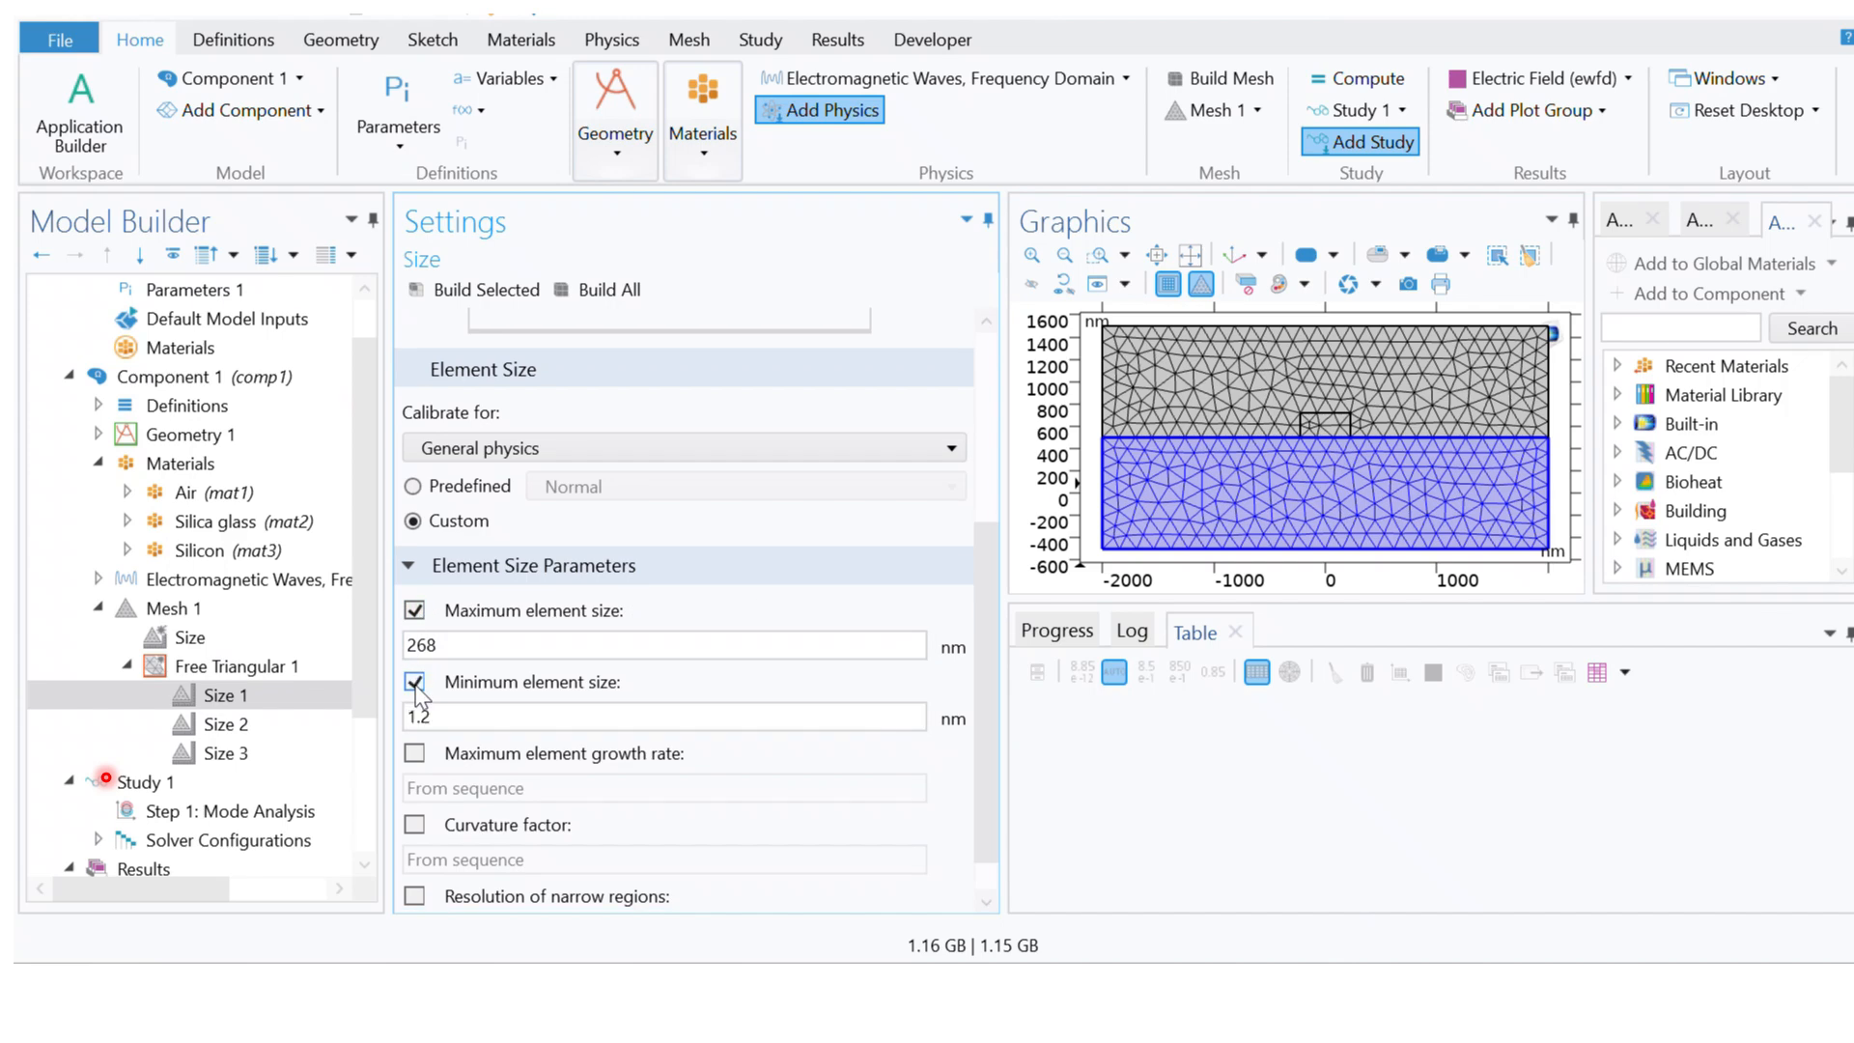
{"action": "left_click", "coordinate": [415, 754]}
{"action": "left_click", "coordinate": [415, 825]}
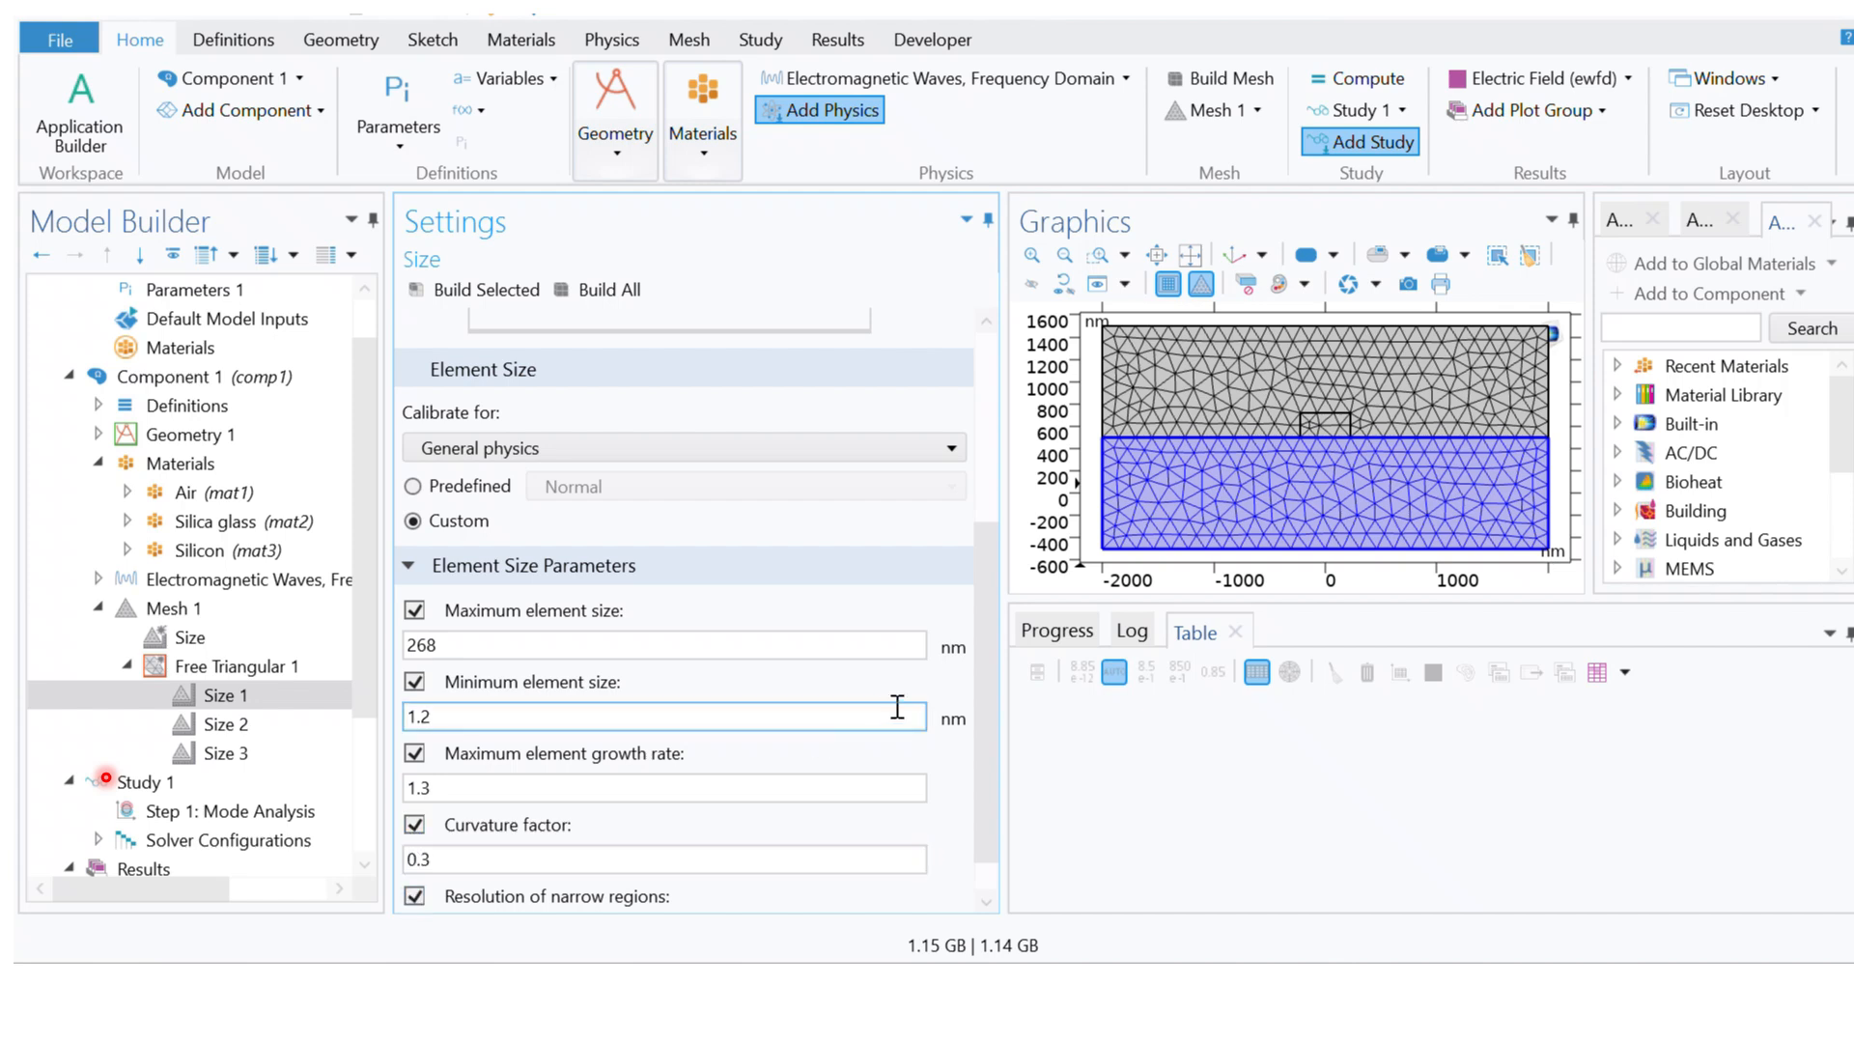
{"action": "scroll", "coordinate": [981, 694], "scroll_direction": "down", "scroll_amount": 1}
{"action": "scroll", "coordinate": [989, 769], "scroll_direction": "up", "scroll_amount": 4}
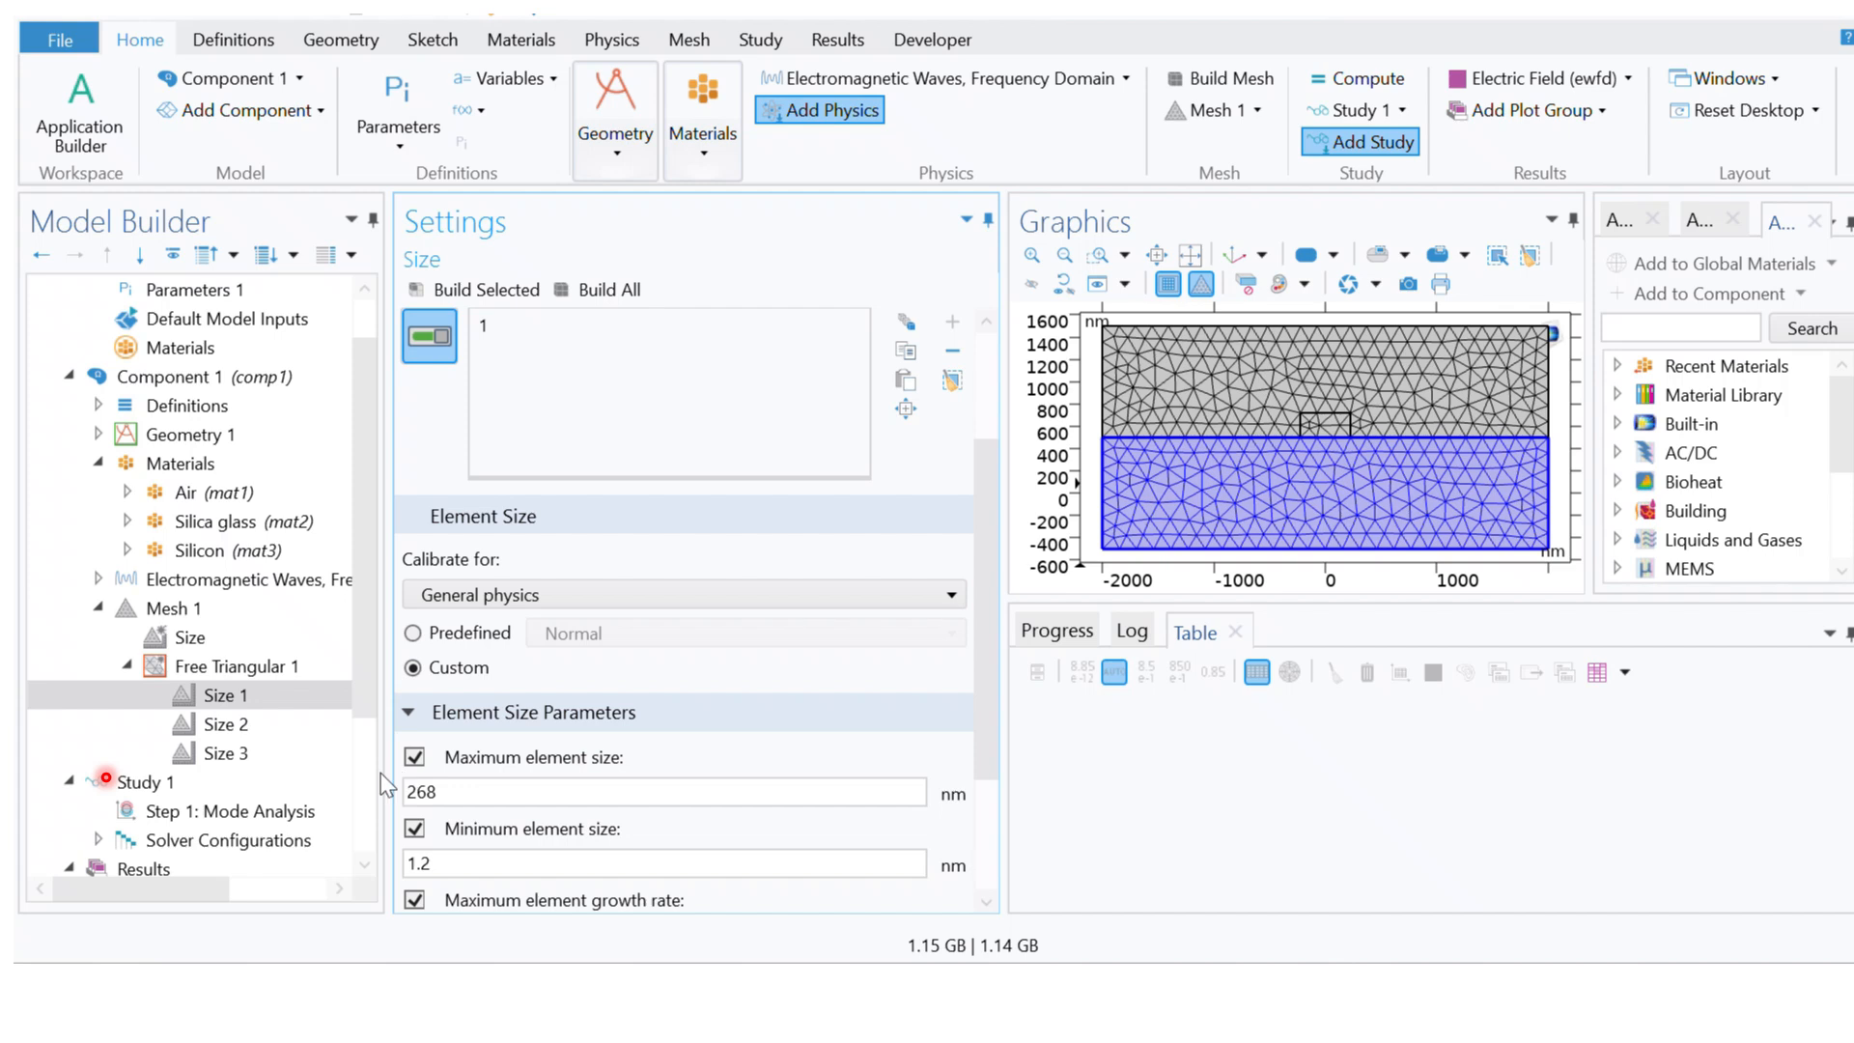
Step: Switch Size 2 to custom element size and enable all five element size parameters
{"action": "left_click", "coordinate": [242, 736]}
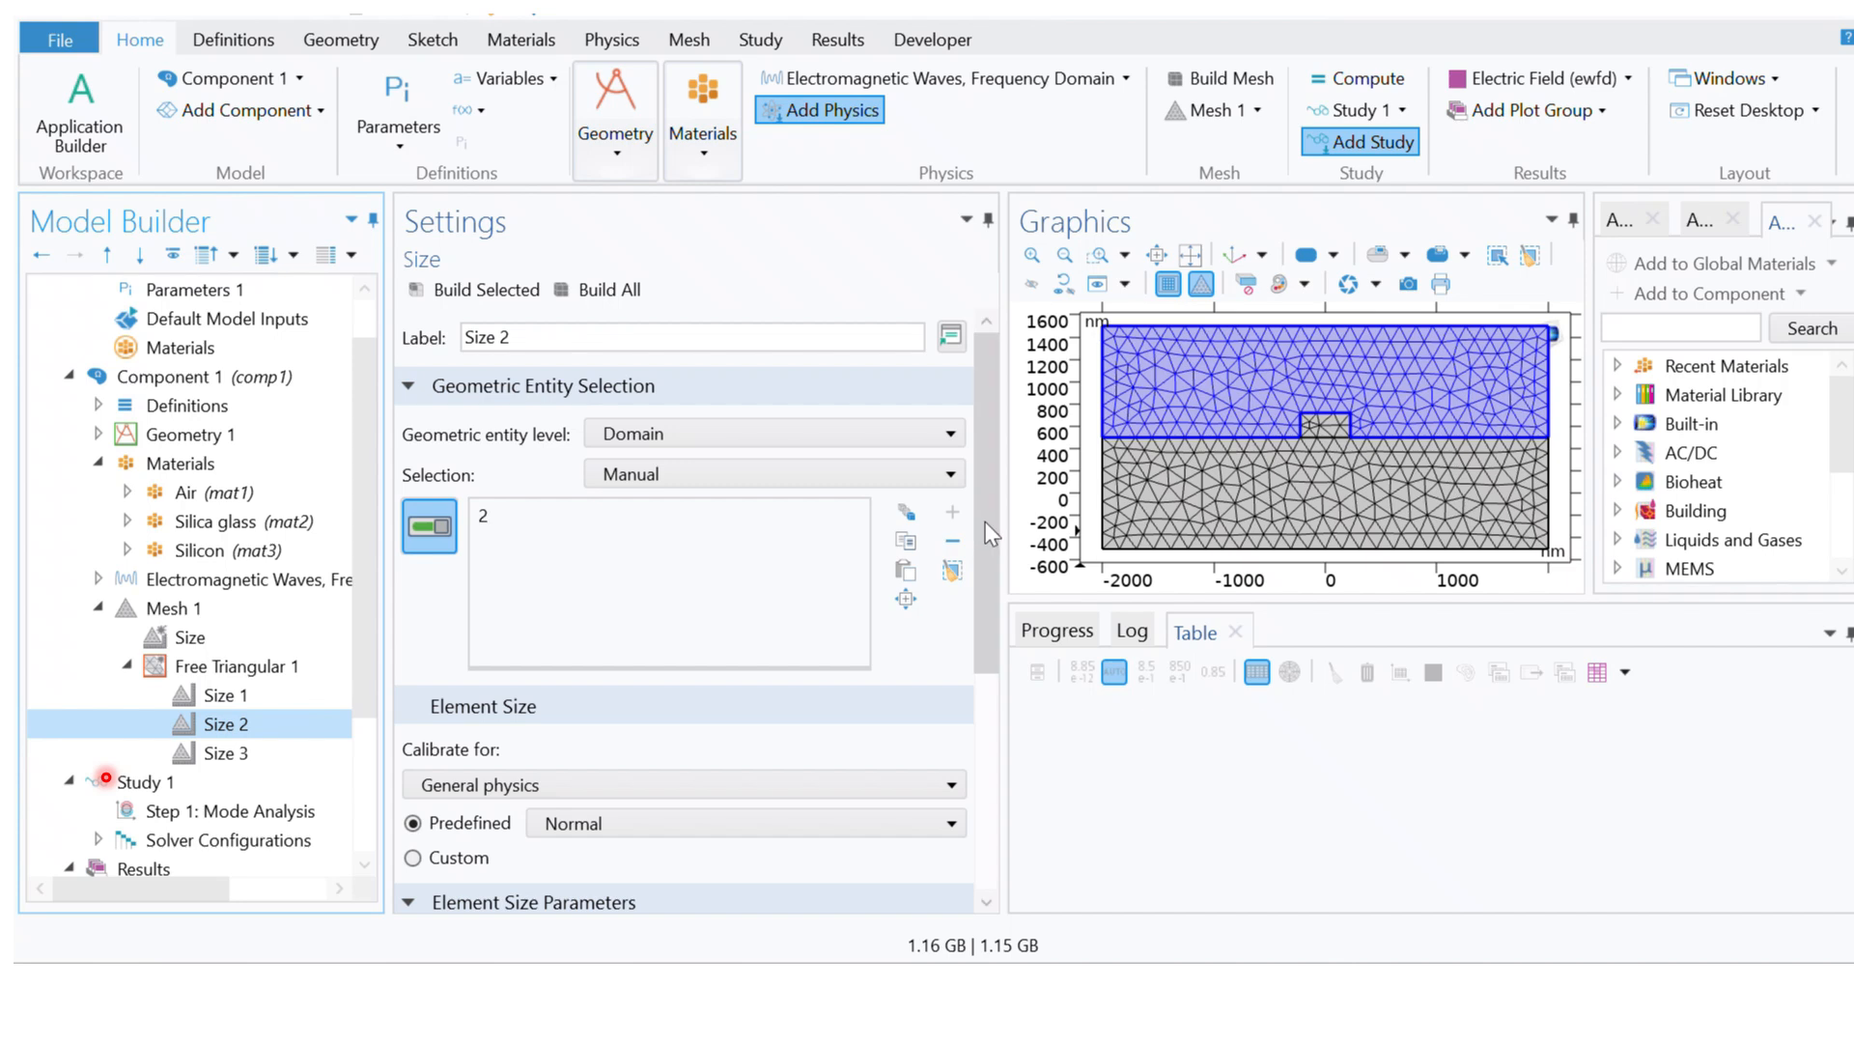
{"action": "left_click_drag", "start_coordinate": [985, 521], "coordinate": [991, 685]}
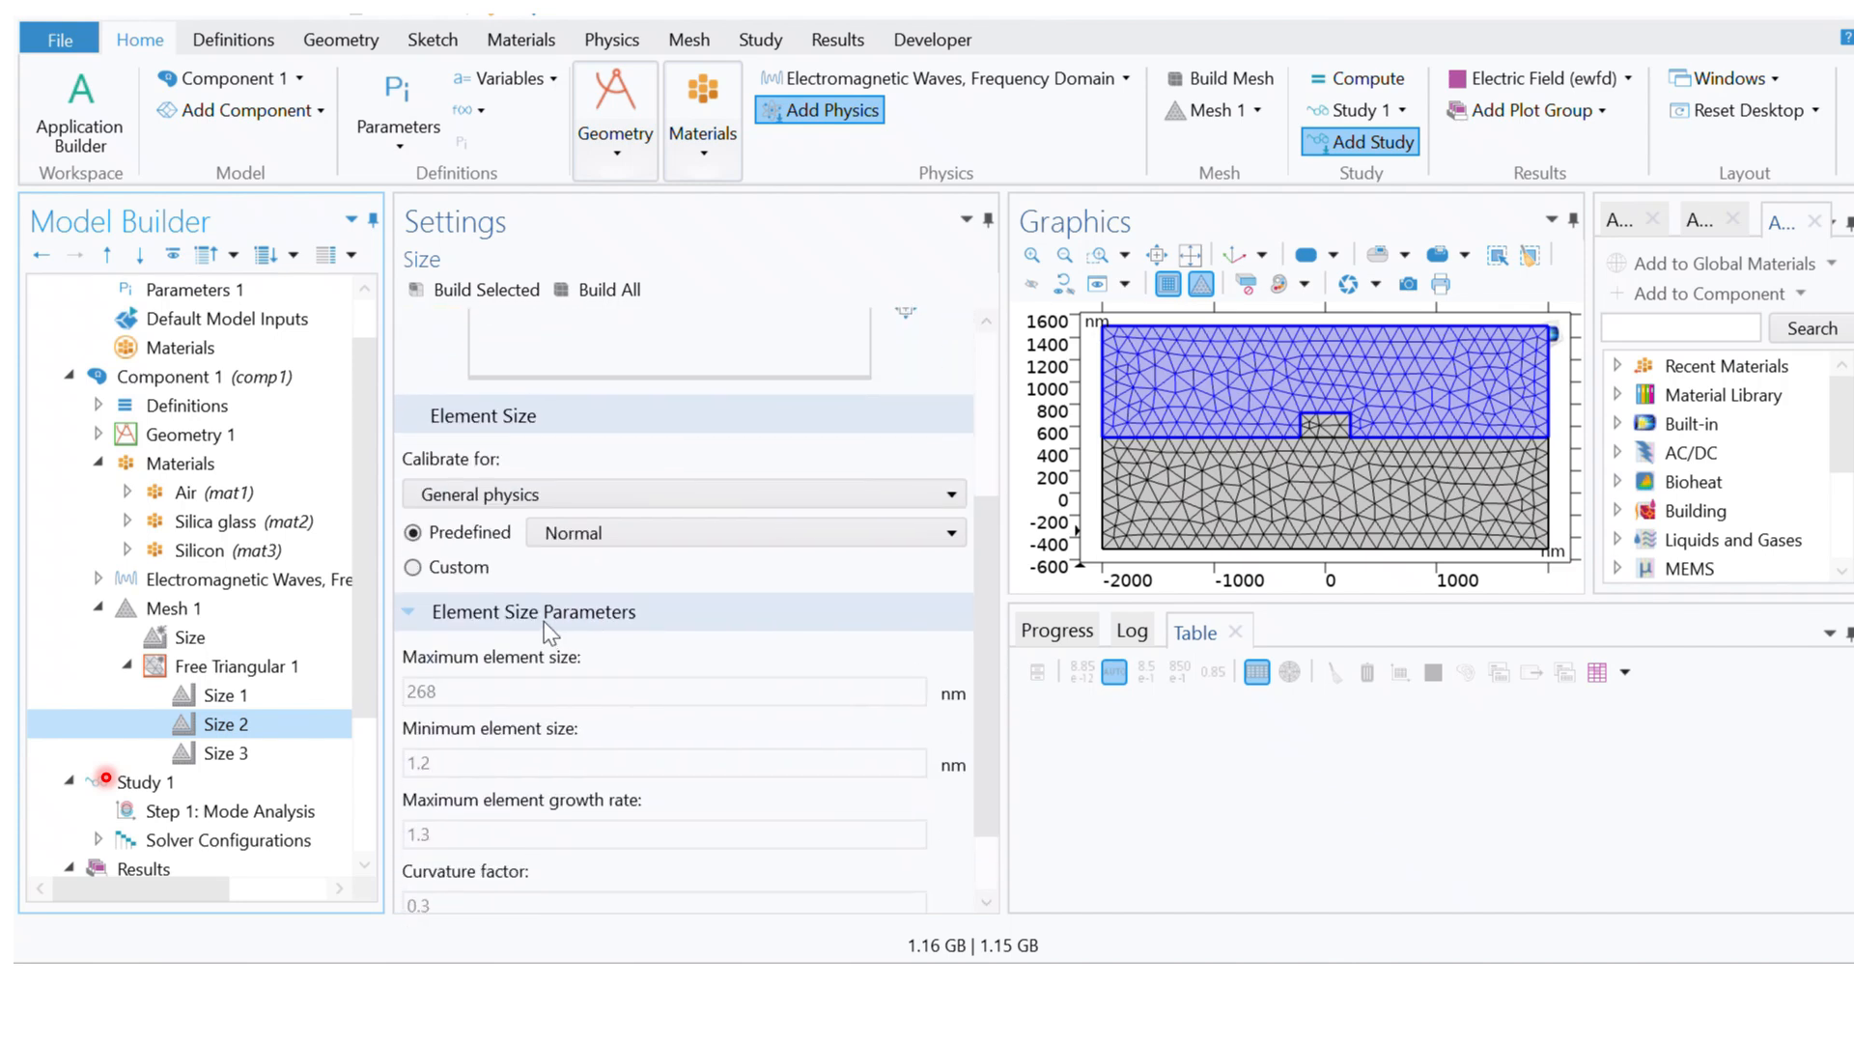
{"action": "left_click", "coordinate": [414, 568]}
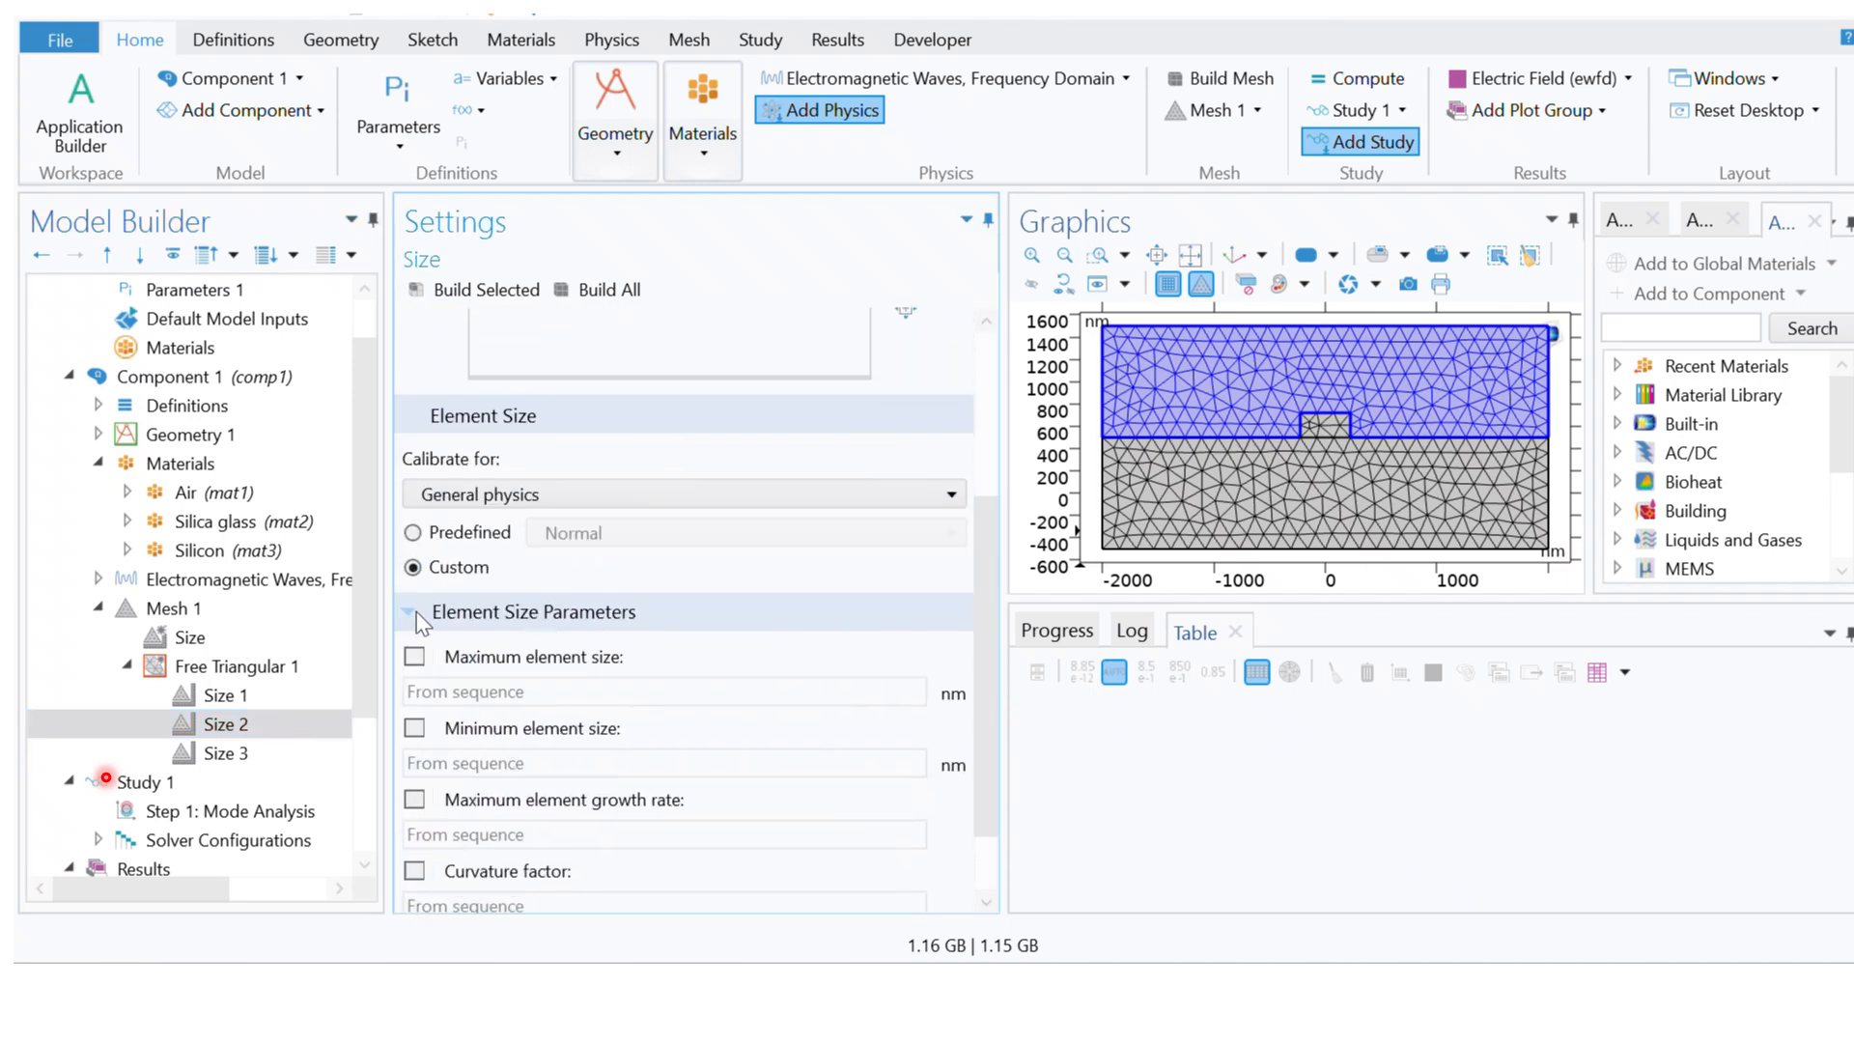
{"action": "left_click", "coordinate": [414, 656]}
{"action": "left_click", "coordinate": [412, 731]}
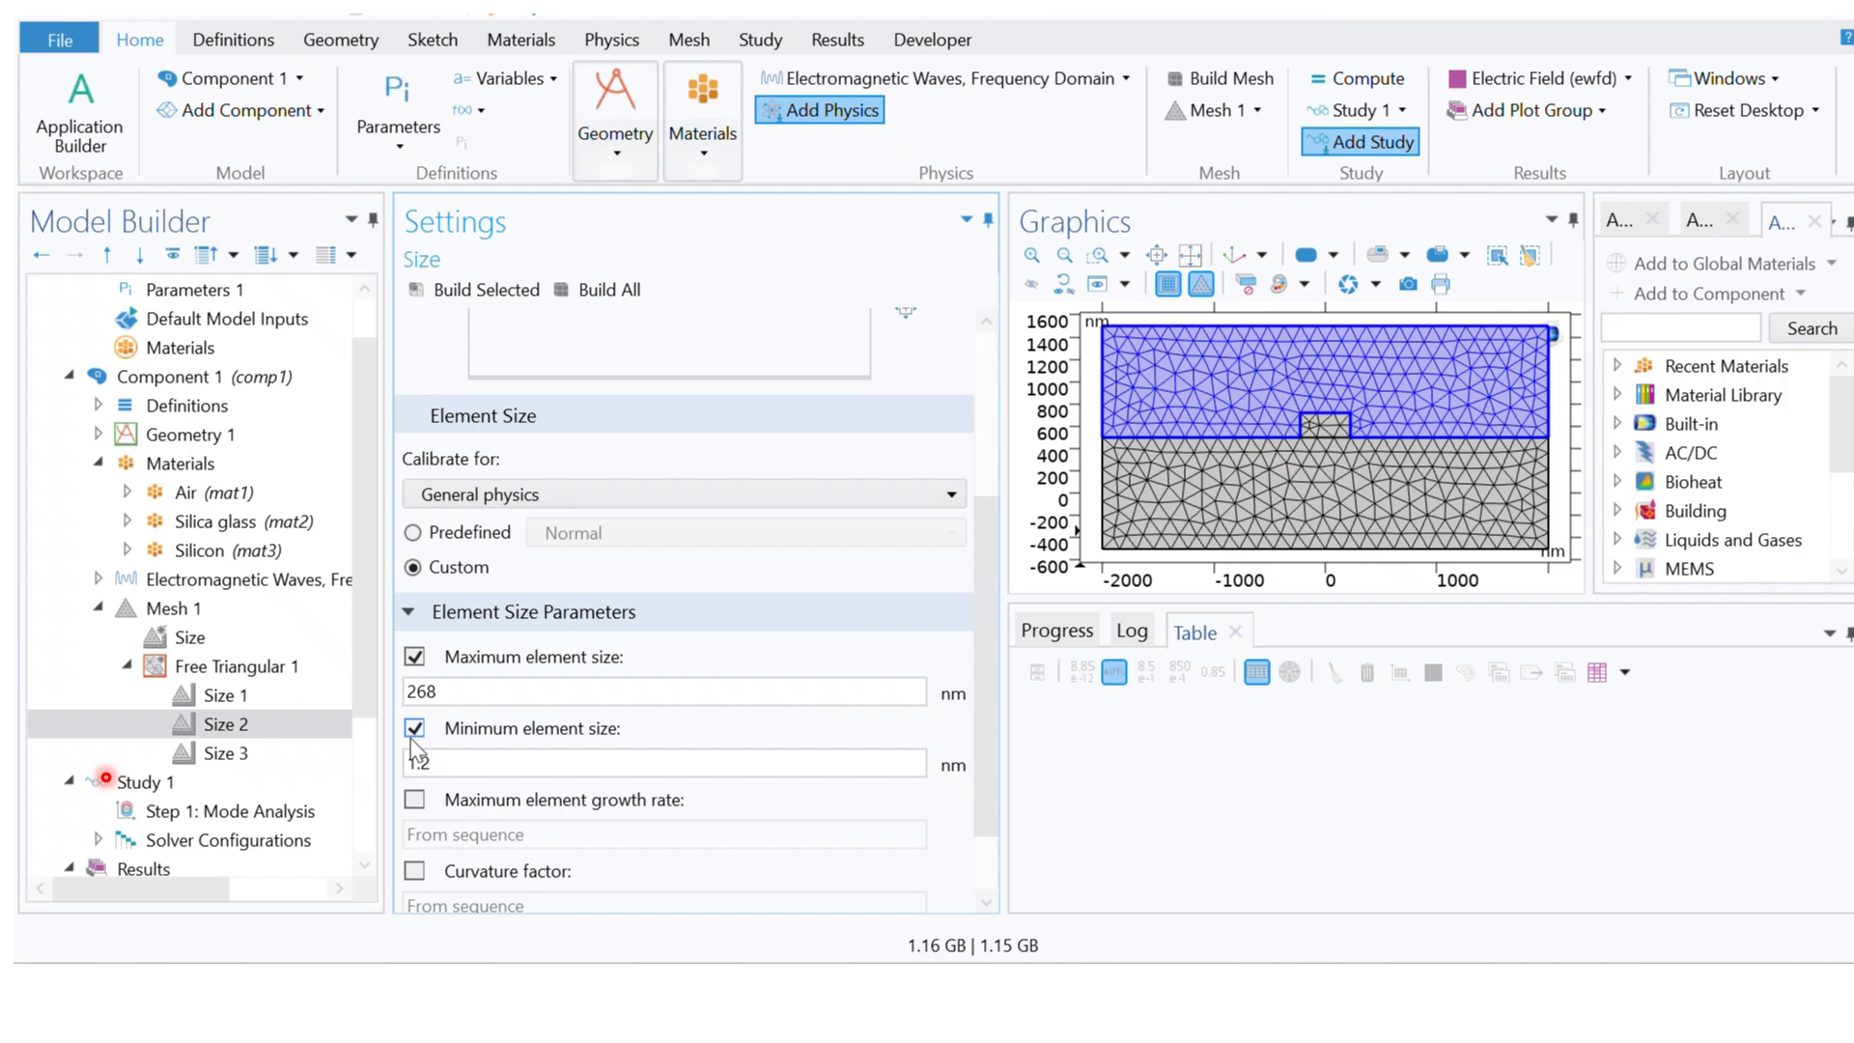
{"action": "left_click", "coordinate": [415, 799]}
{"action": "left_click", "coordinate": [414, 872]}
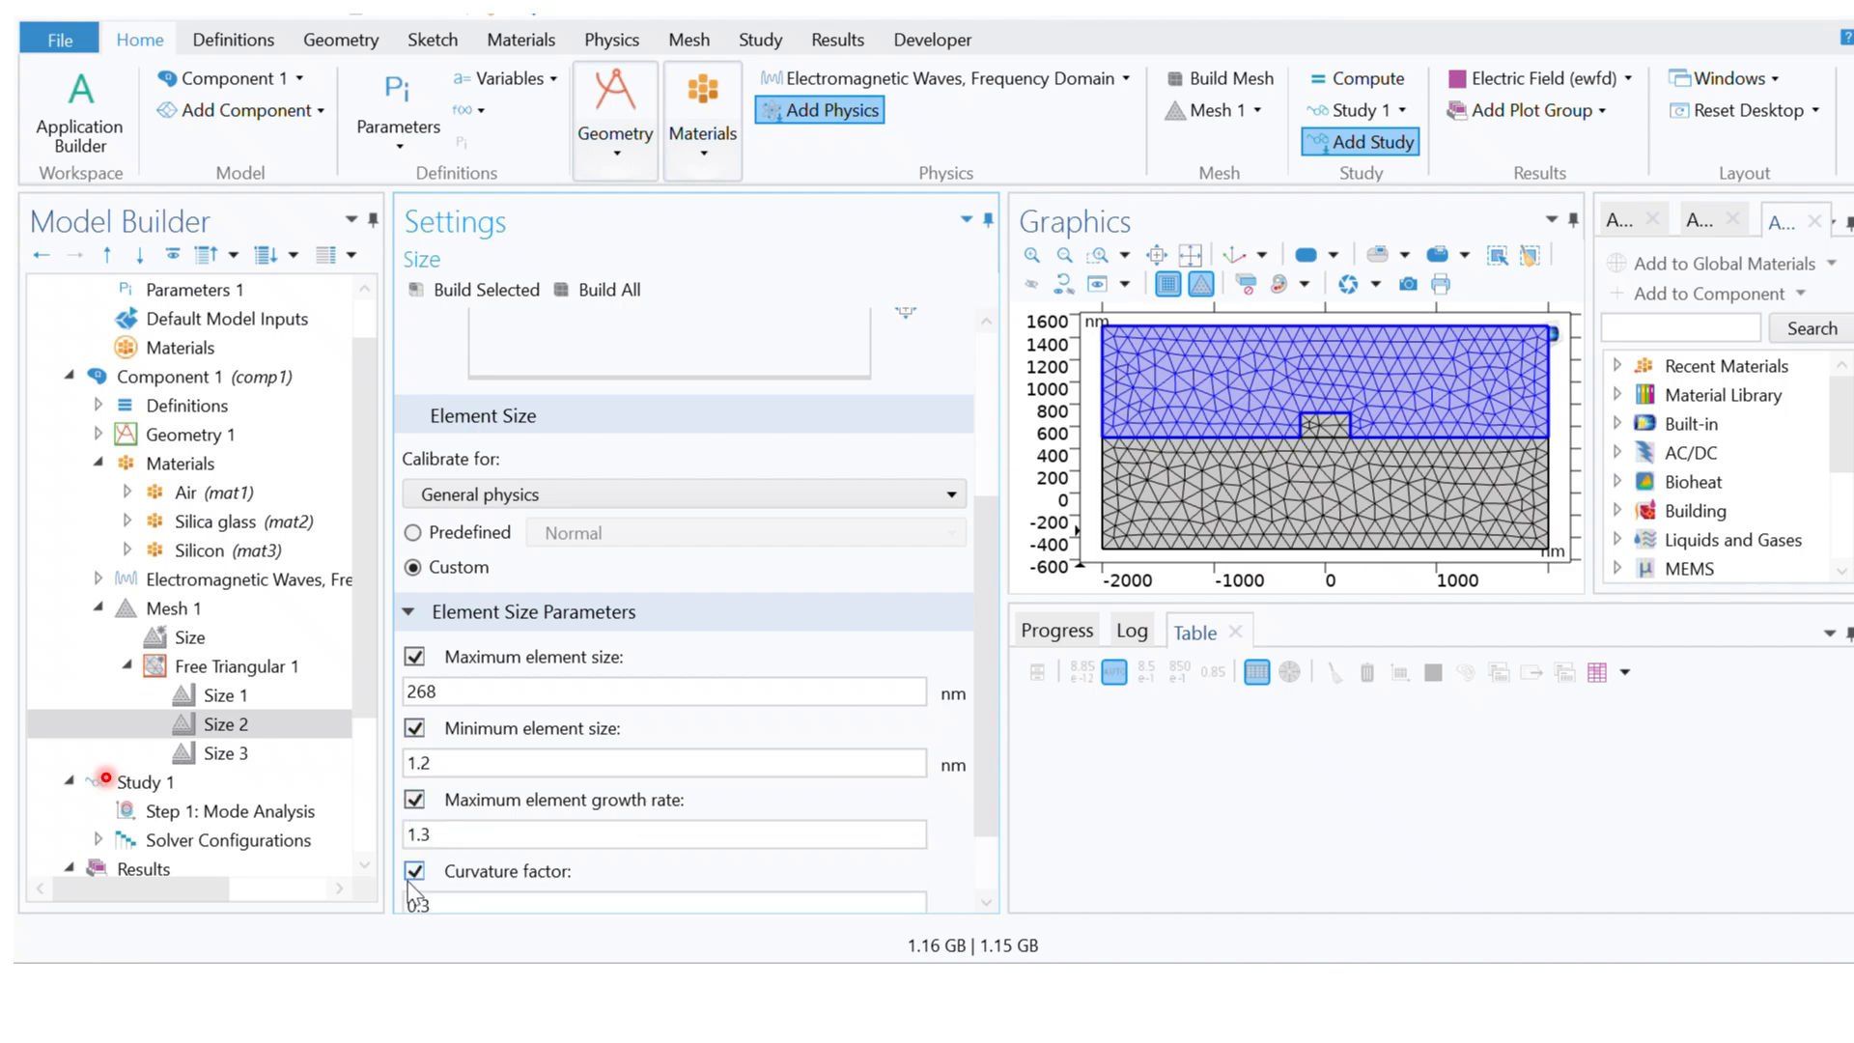
{"action": "scroll", "coordinate": [977, 734], "scroll_direction": "down", "scroll_amount": 2}
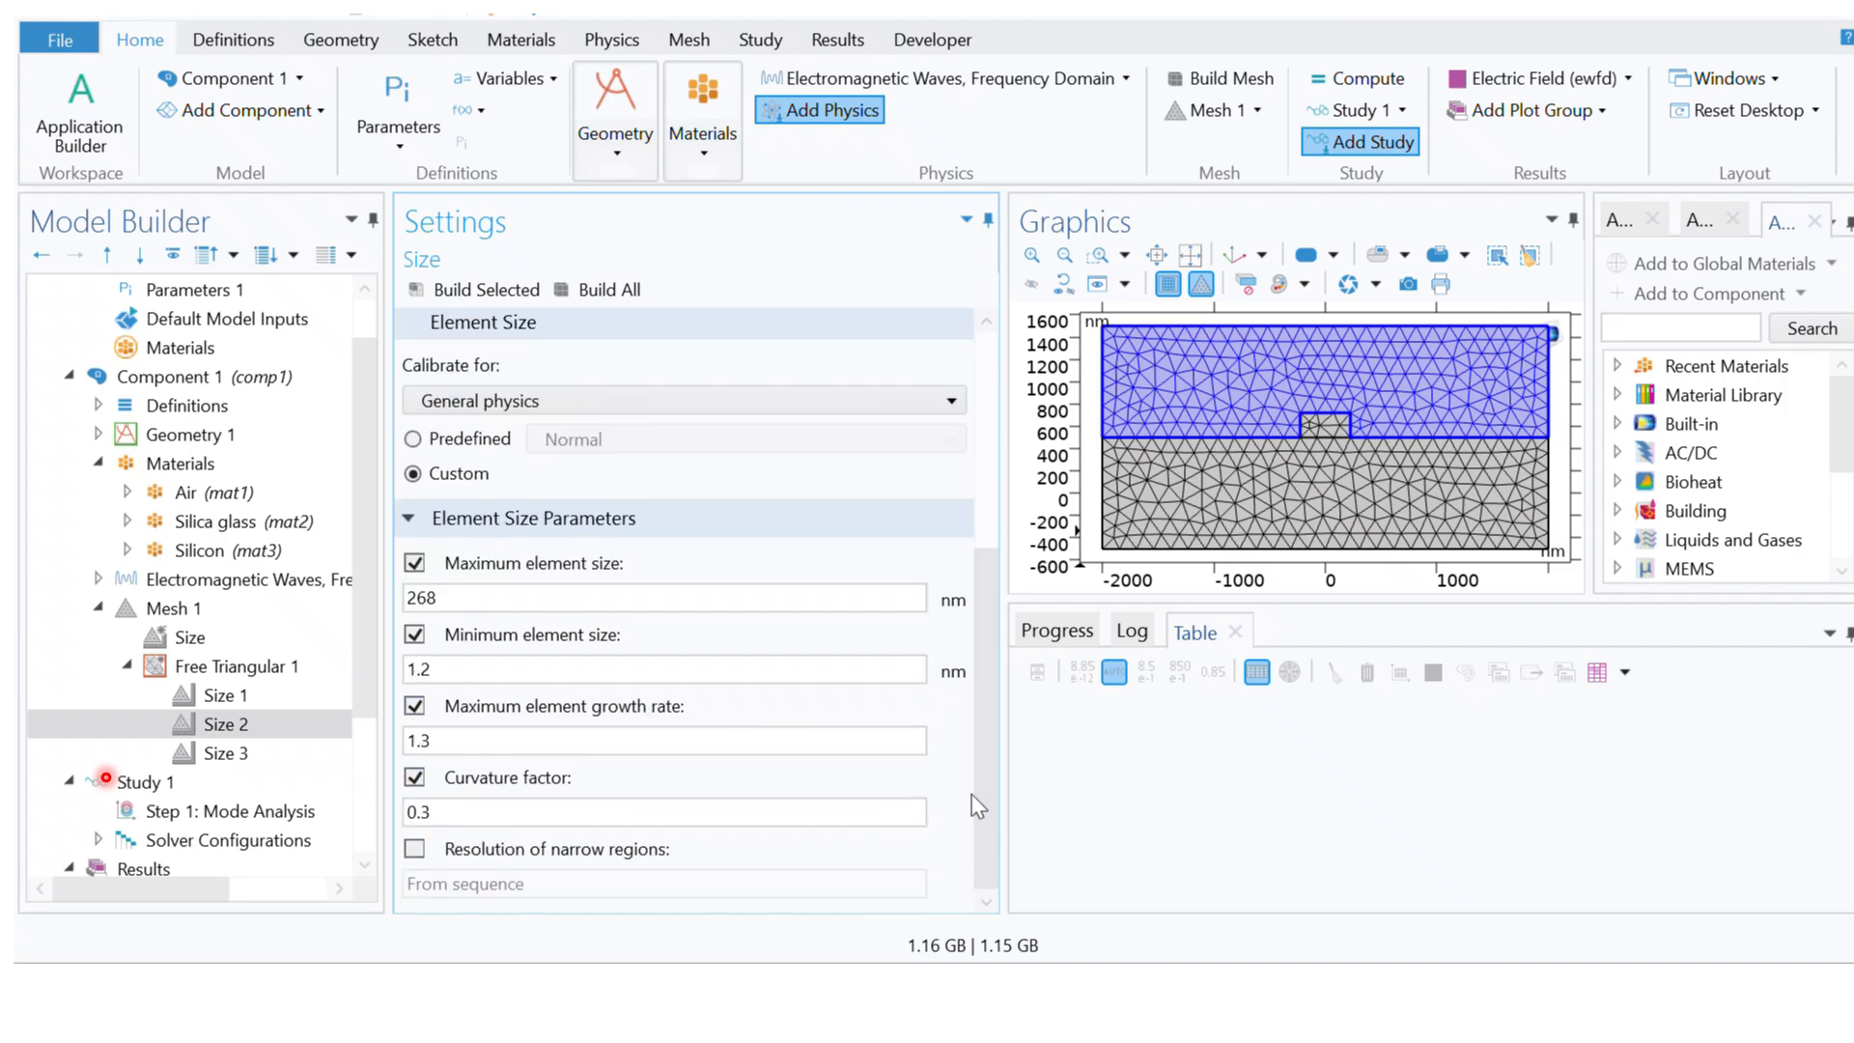
{"action": "left_click", "coordinate": [414, 848]}
Step: Switch Size 3 to custom element size and enable all five element size parameters for the silicon core
{"action": "left_click", "coordinate": [222, 726]}
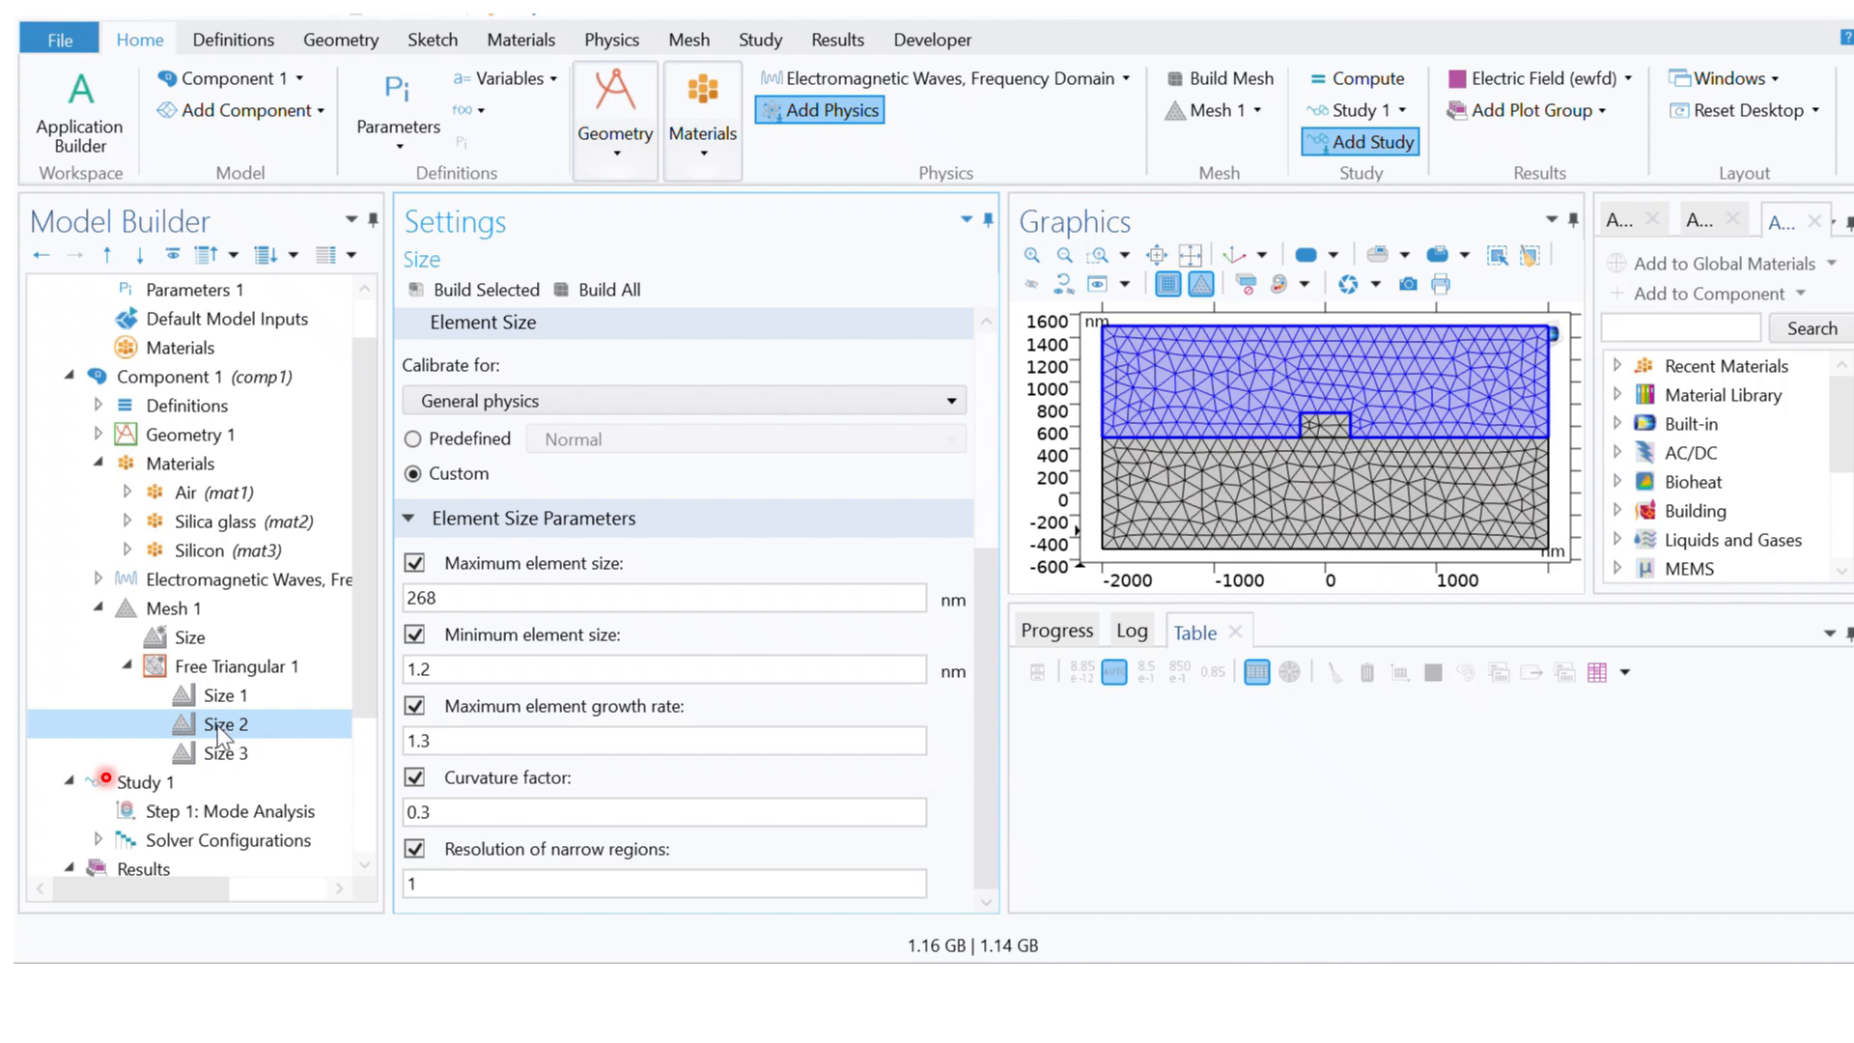
{"action": "left_click", "coordinate": [228, 753]}
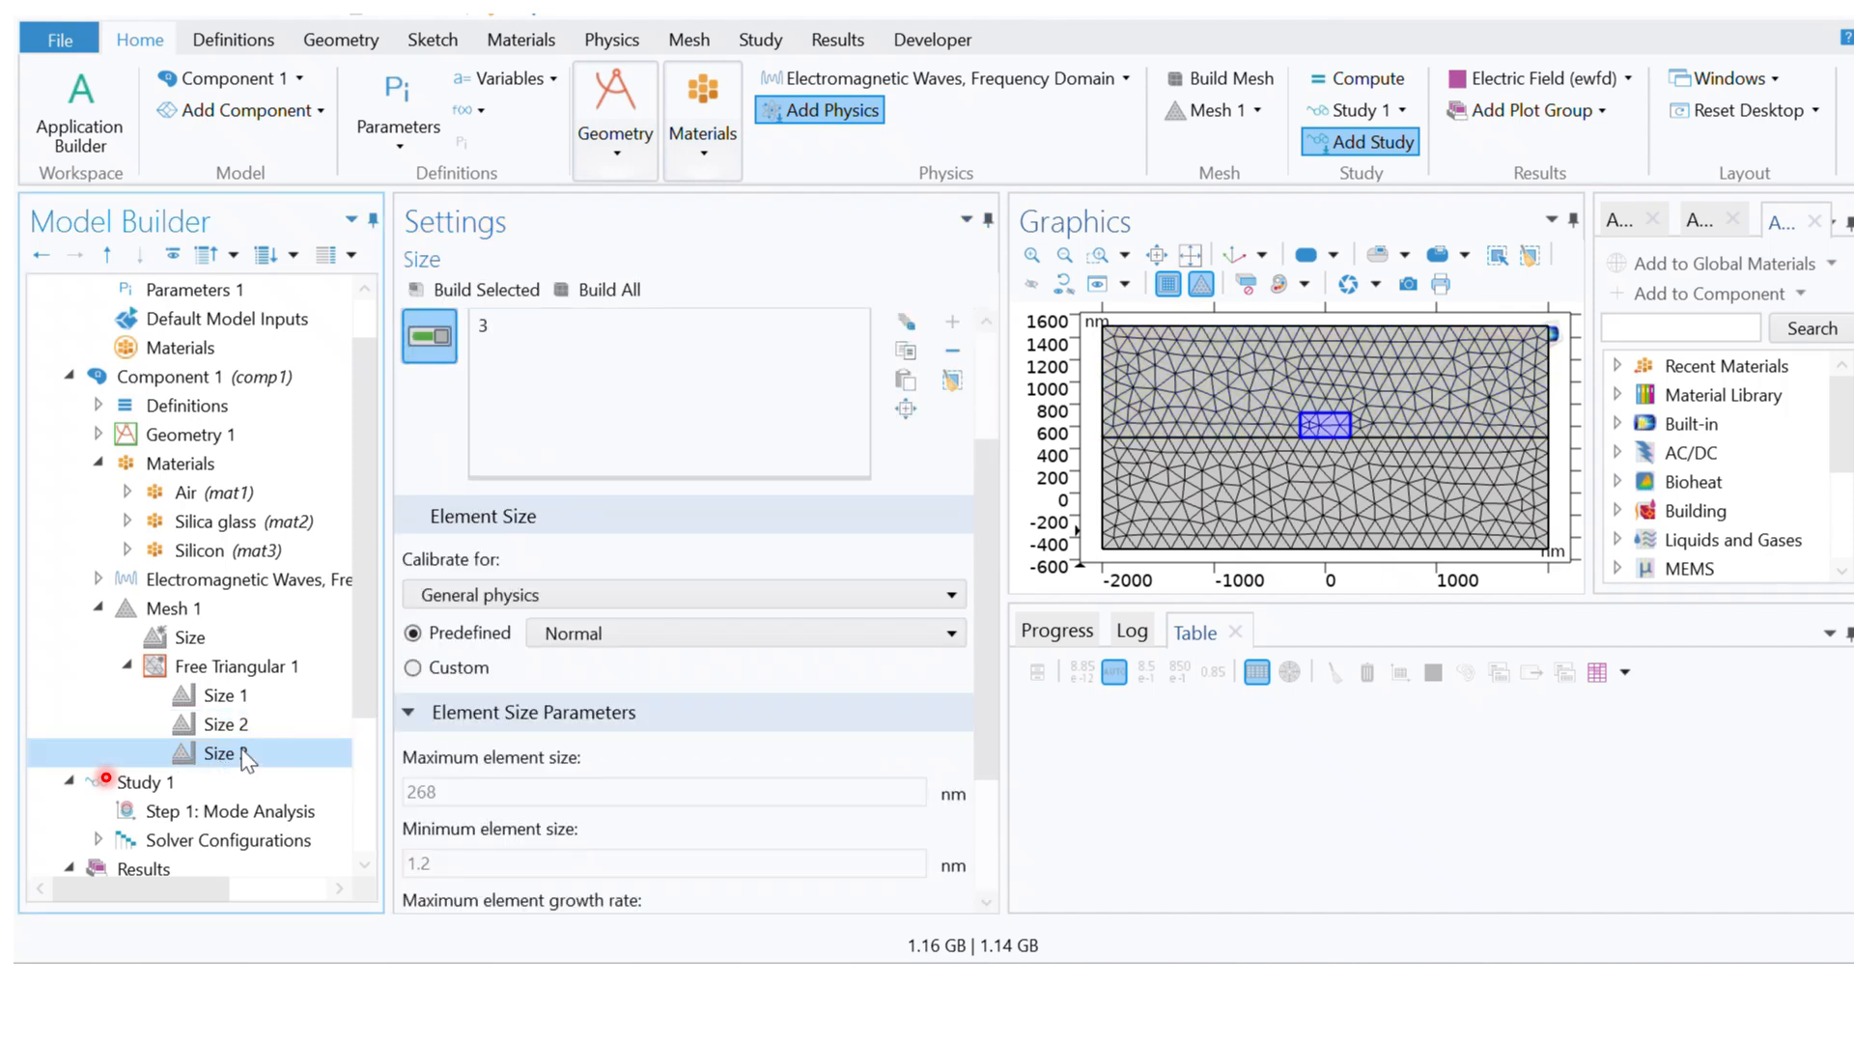
{"action": "left_click", "coordinate": [414, 668]}
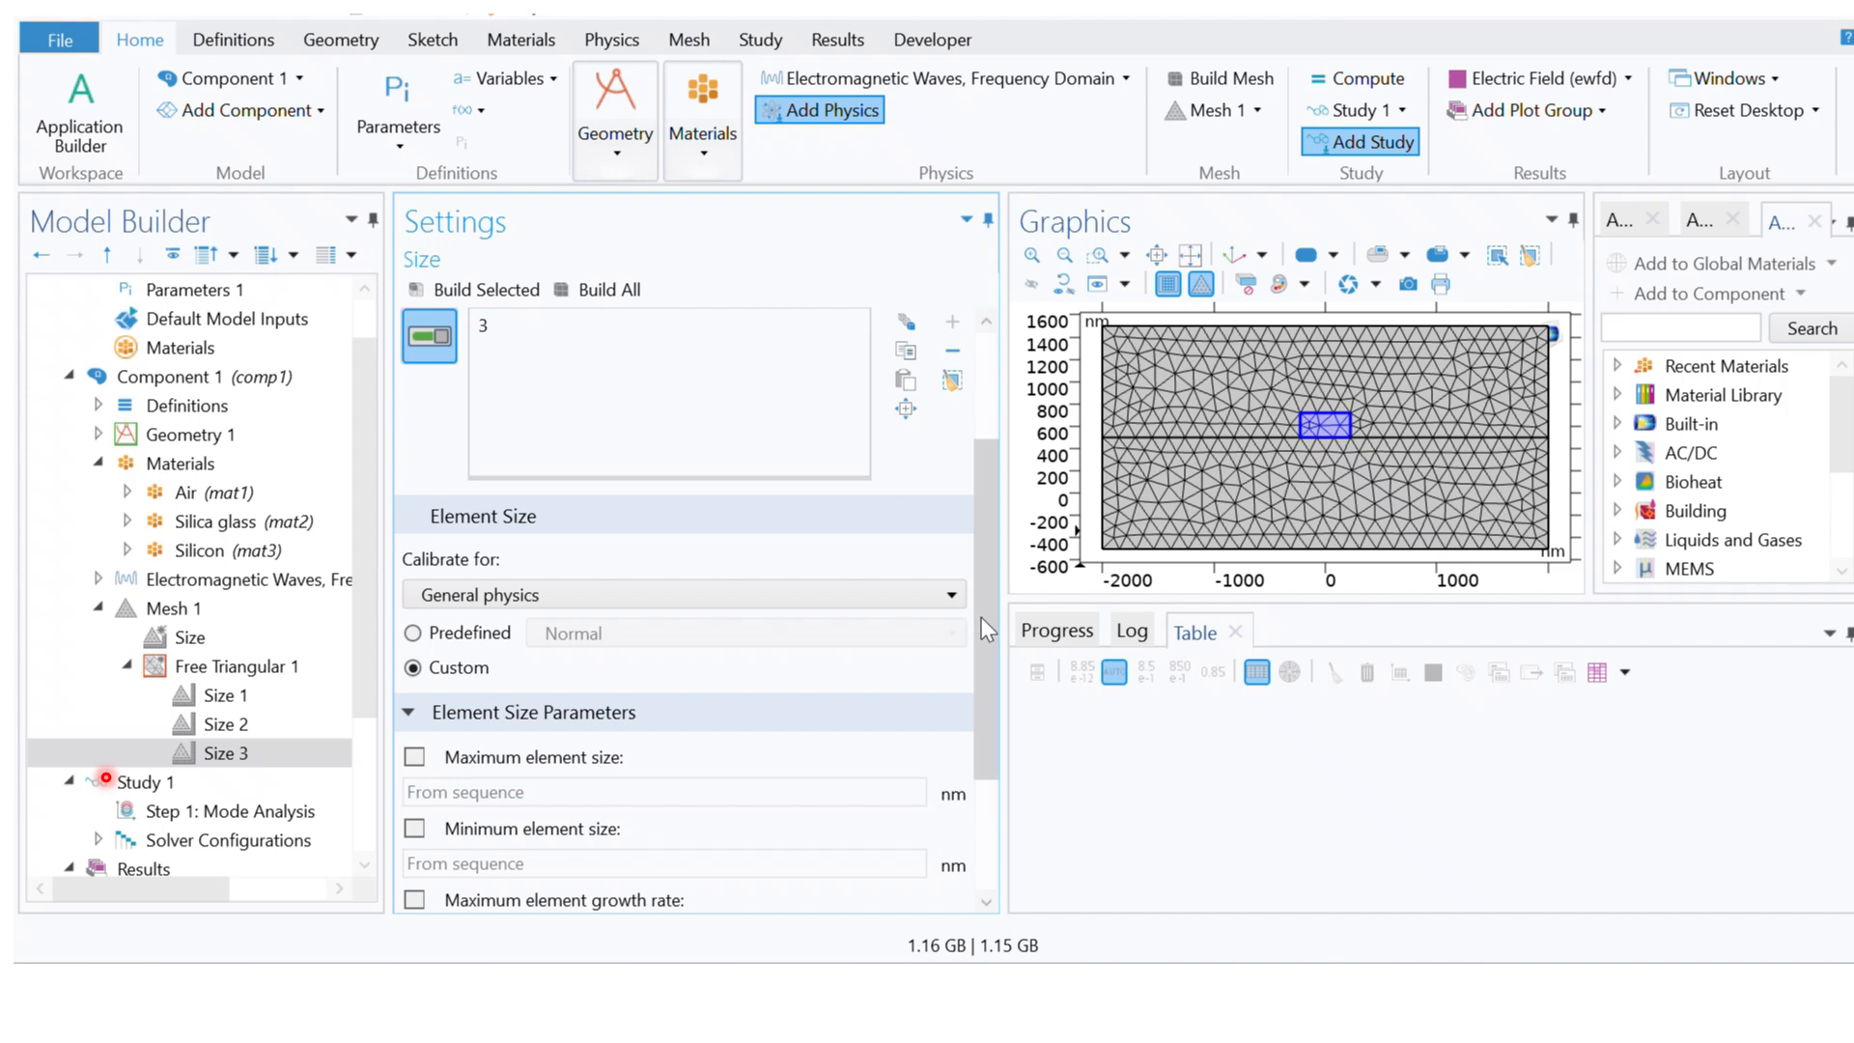
{"action": "left_click_drag", "start_coordinate": [981, 617], "coordinate": [992, 744]}
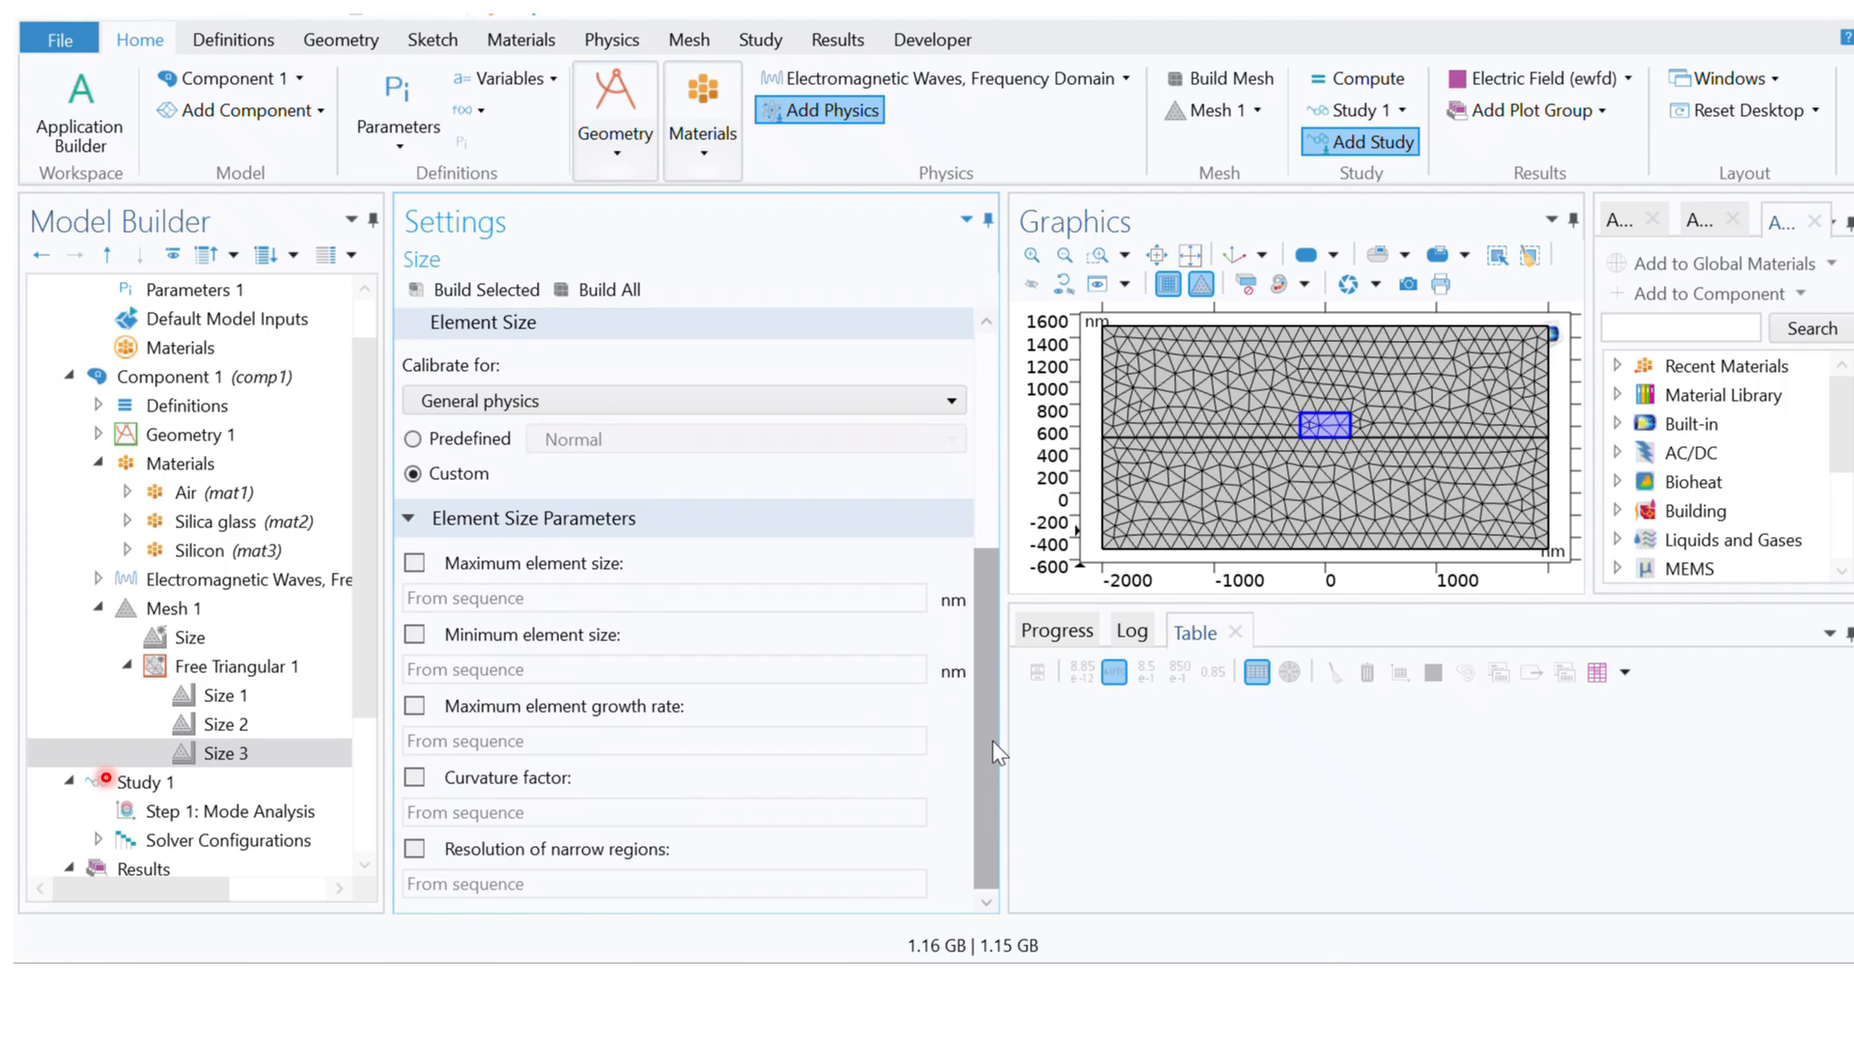
{"action": "left_click", "coordinate": [414, 562]}
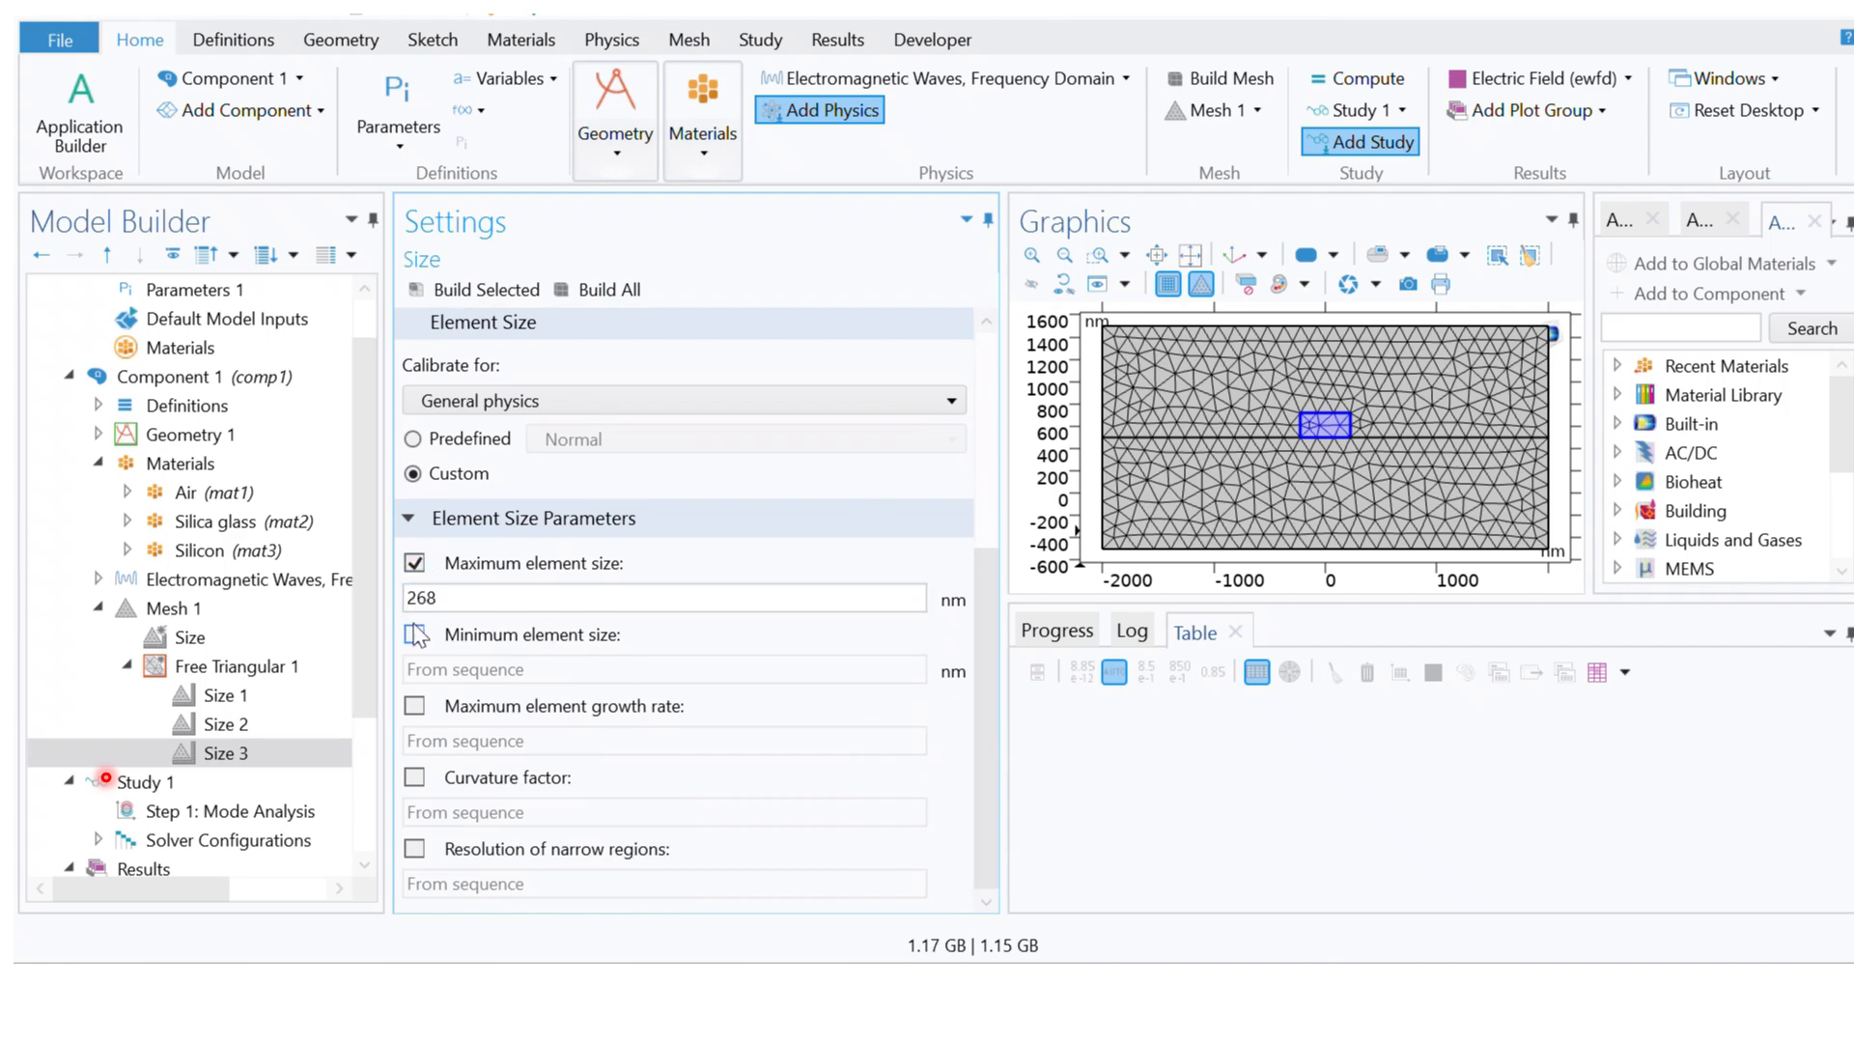
{"action": "left_click", "coordinate": [414, 705]}
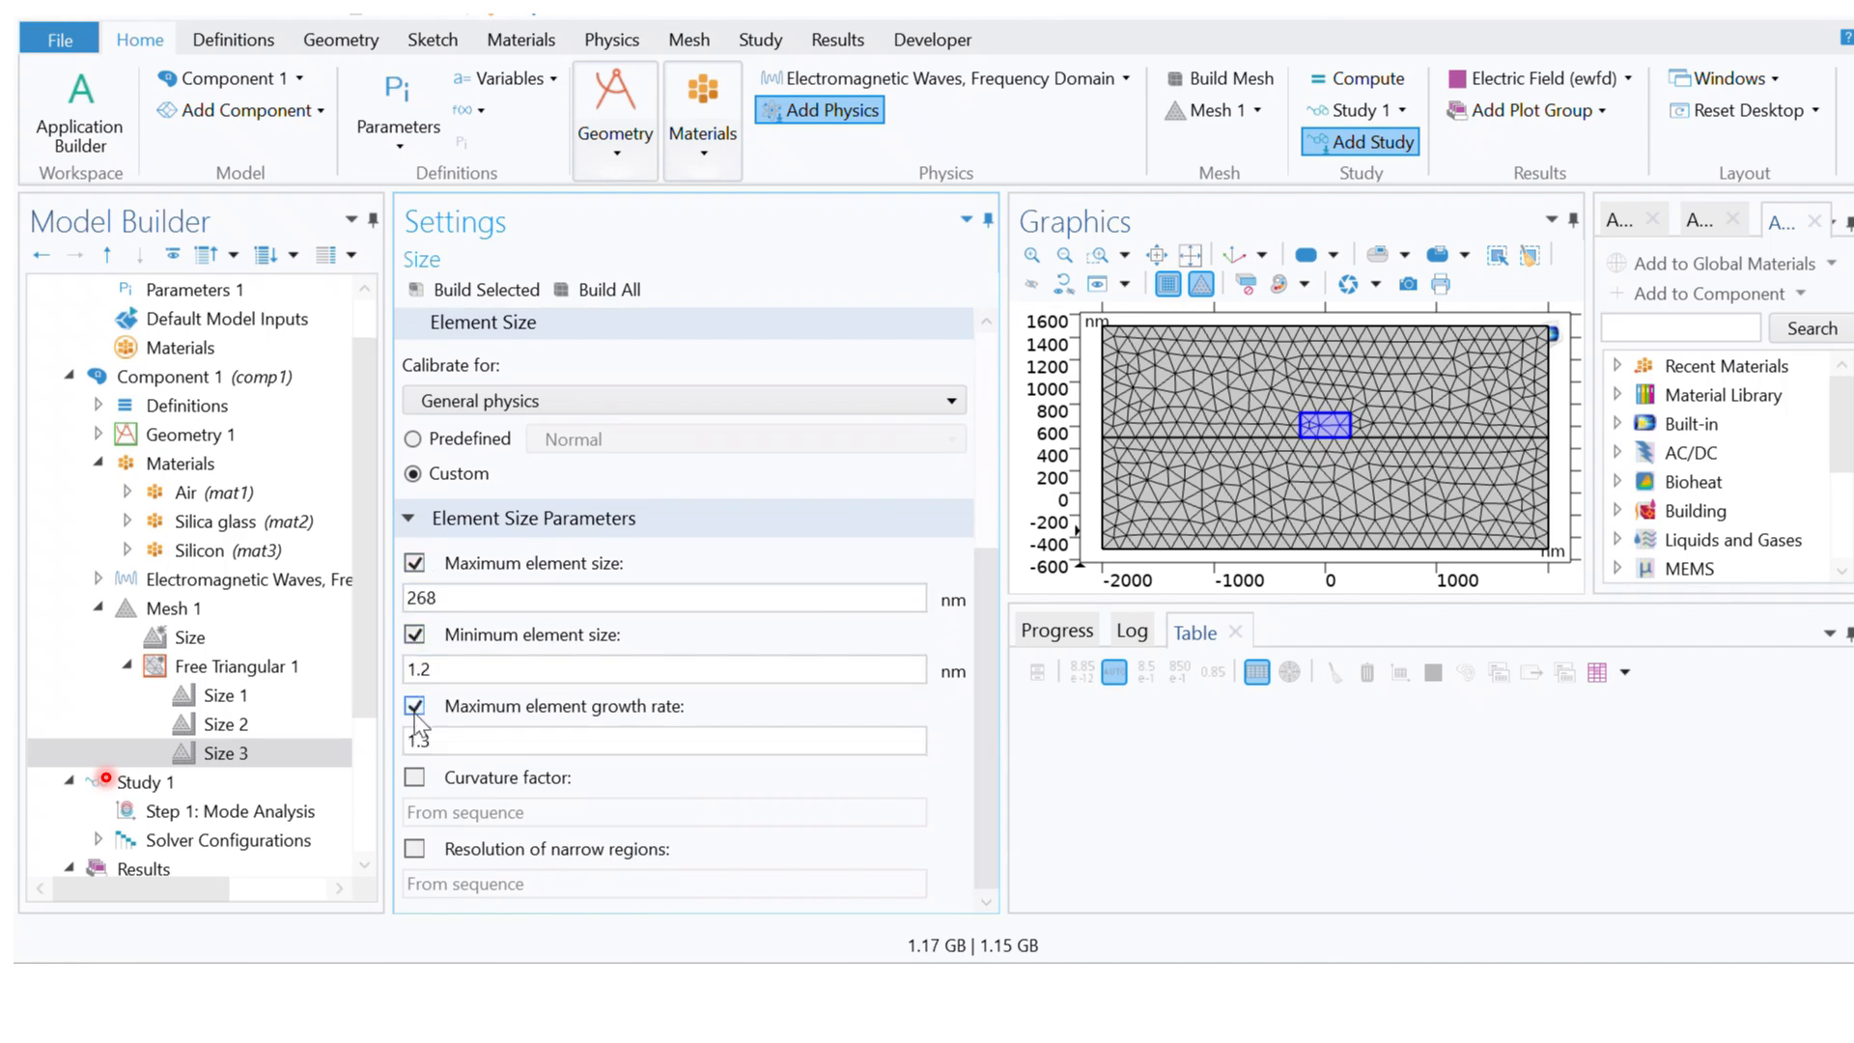
{"action": "left_click", "coordinate": [415, 778]}
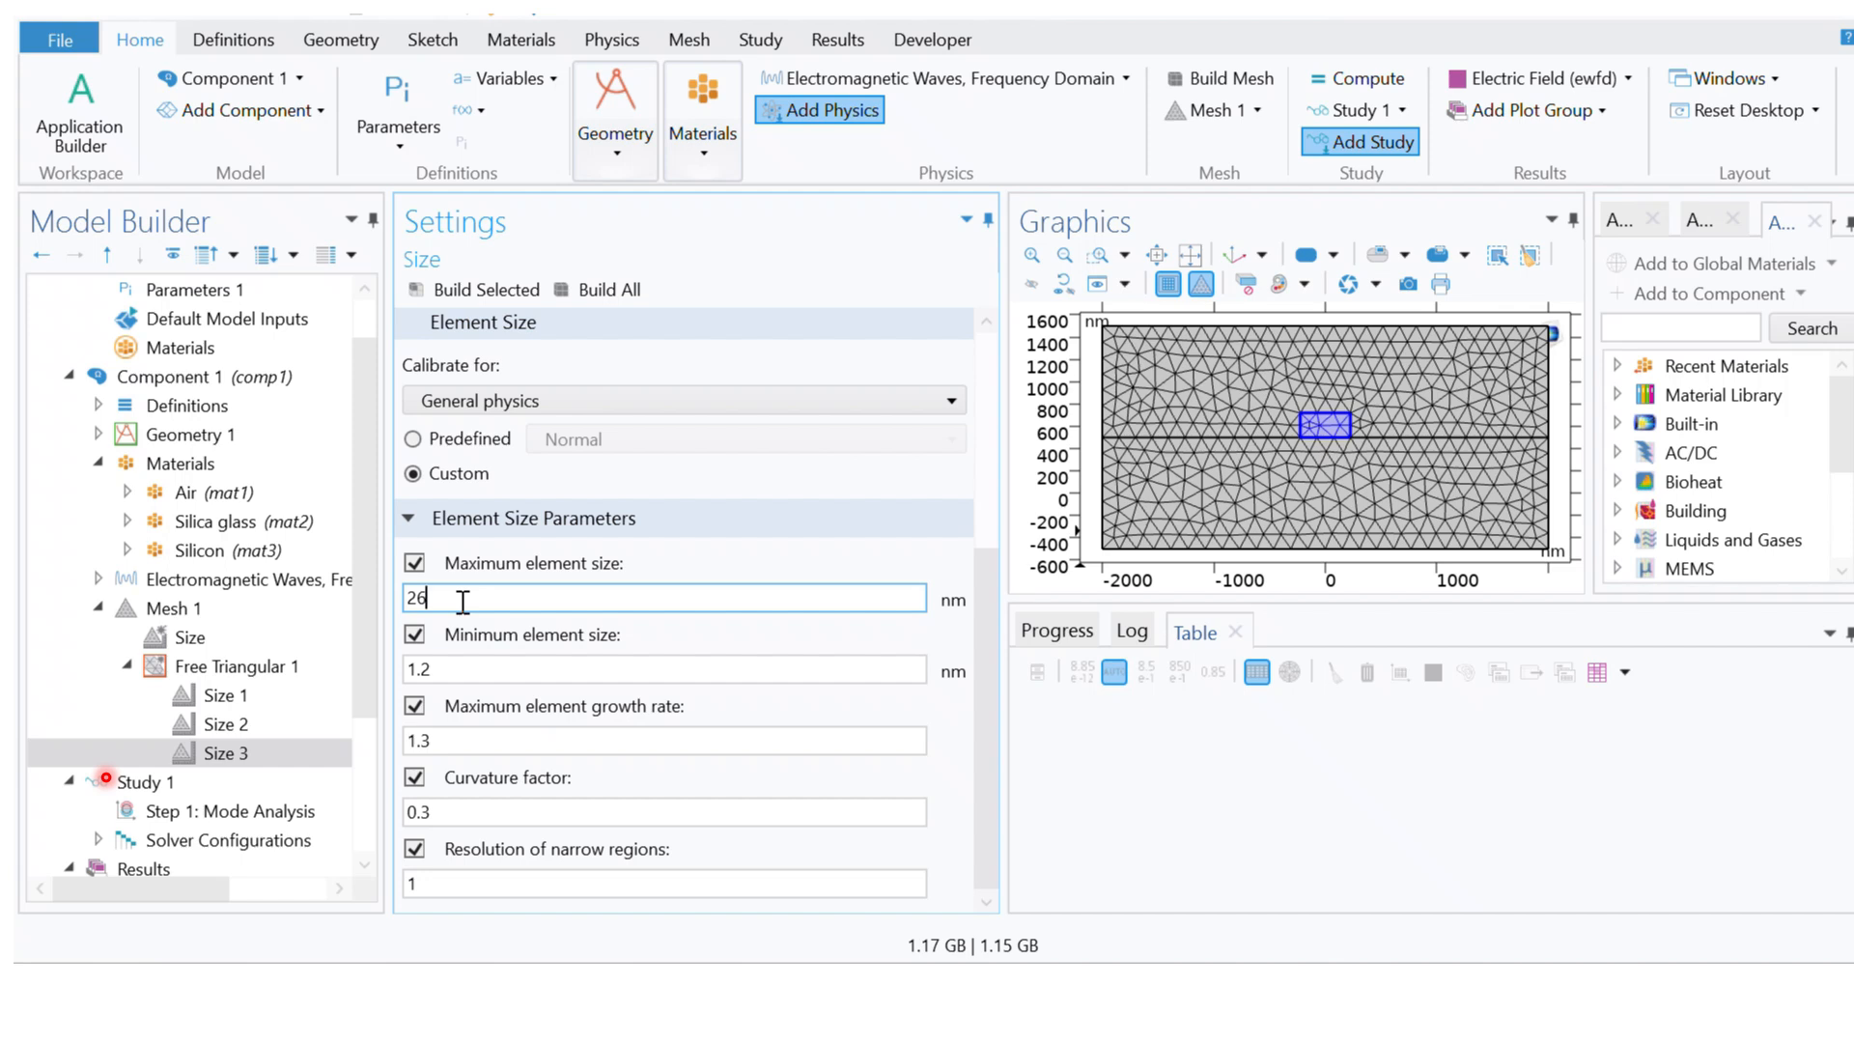
Step: Set Size 3's maximum element size to 26 nm, minimum element size to 0.2 nm and maximum element growth rate to 1.2
{"action": "left_click", "coordinate": [467, 667]}
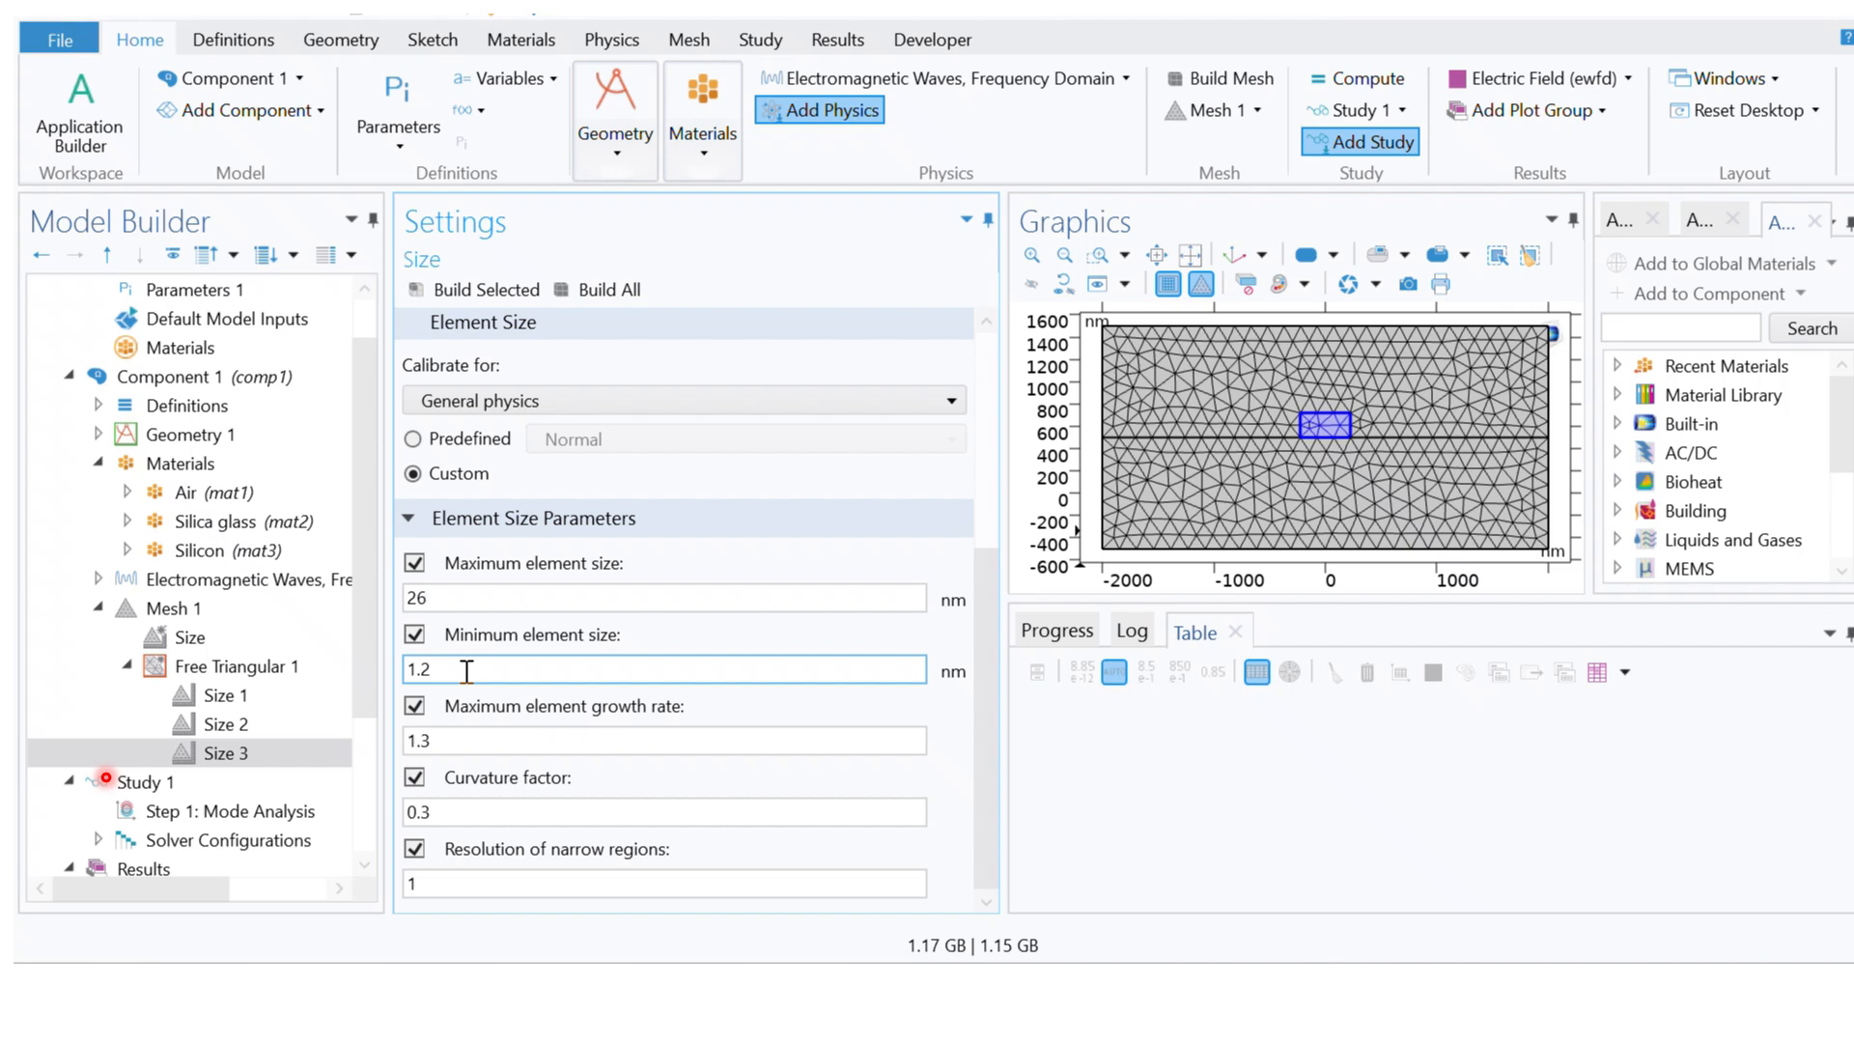
{"action": "key", "text": "BackSpace"}
{"action": "type", "text": "6"}
{"action": "key", "text": "Left"}
{"action": "key", "text": "Left"}
{"action": "key", "text": "BackSpace"}
{"action": "type", "text": "0"}
{"action": "left_click", "coordinate": [495, 741]}
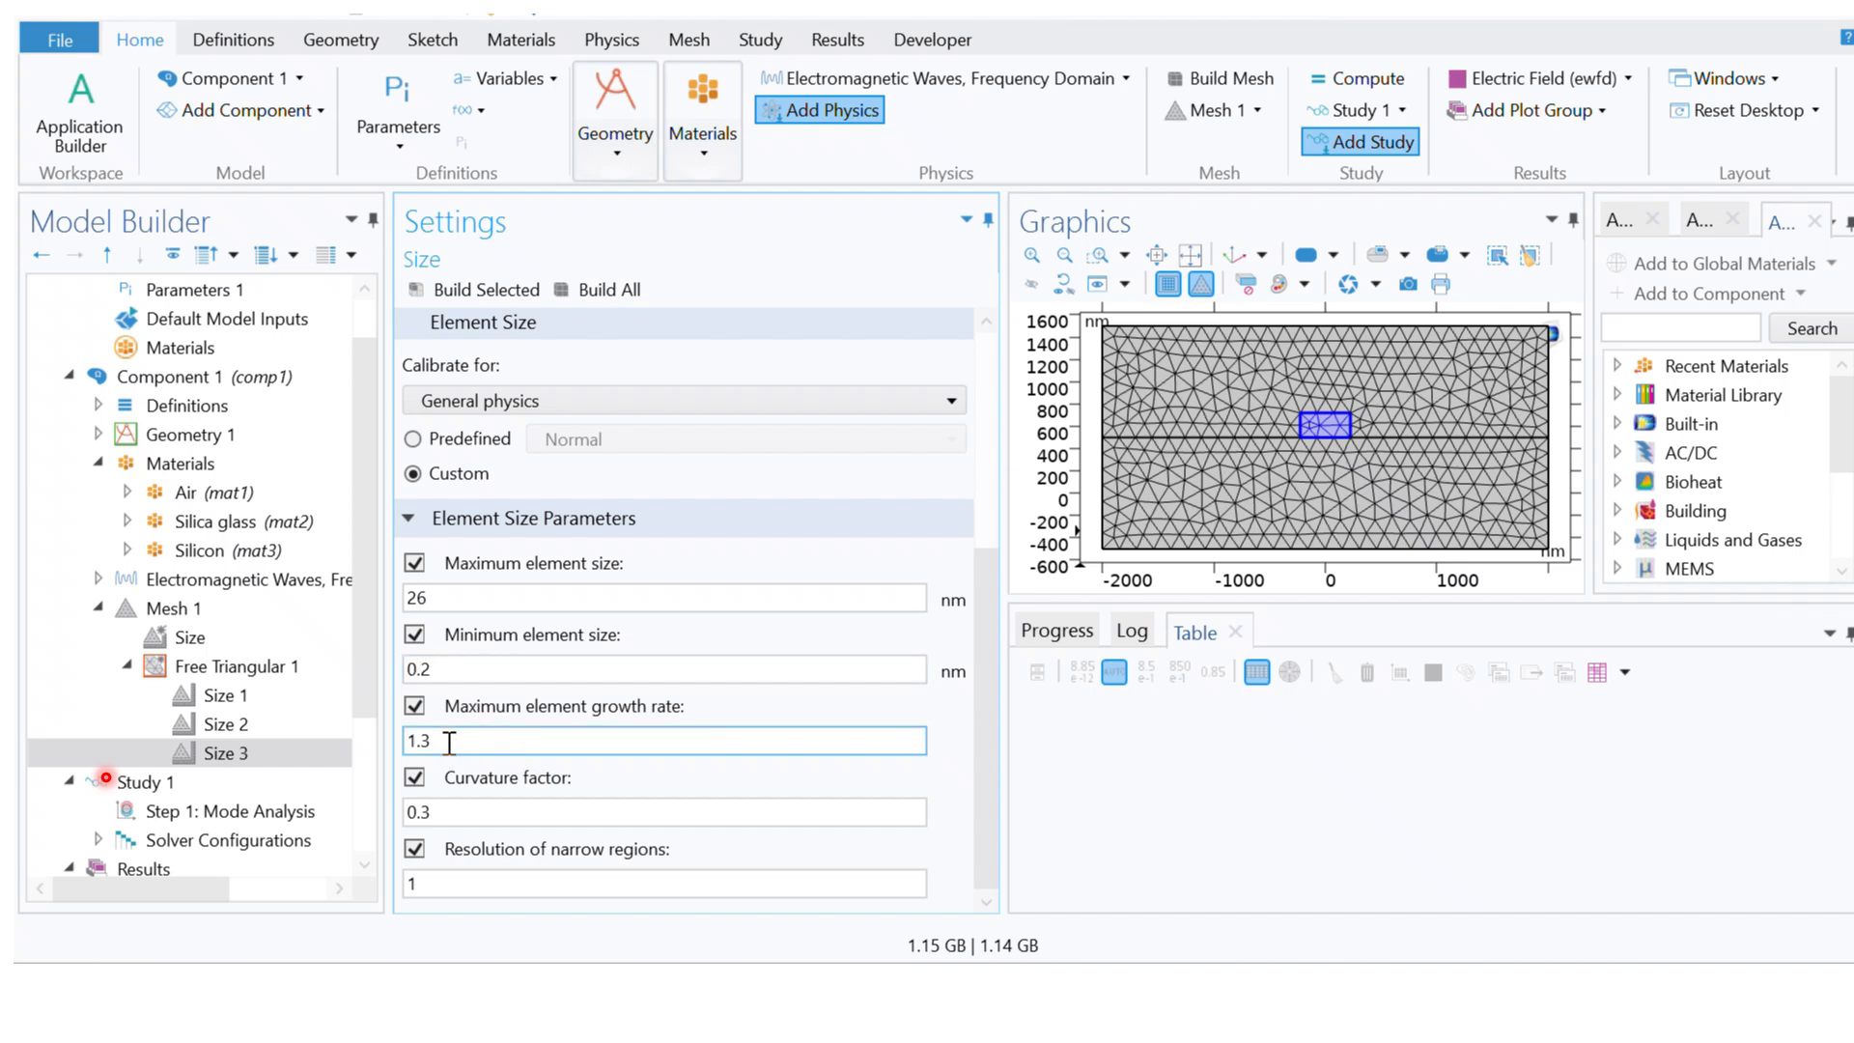
{"action": "key", "text": "BackSpace"}
{"action": "type", "text": "2"}
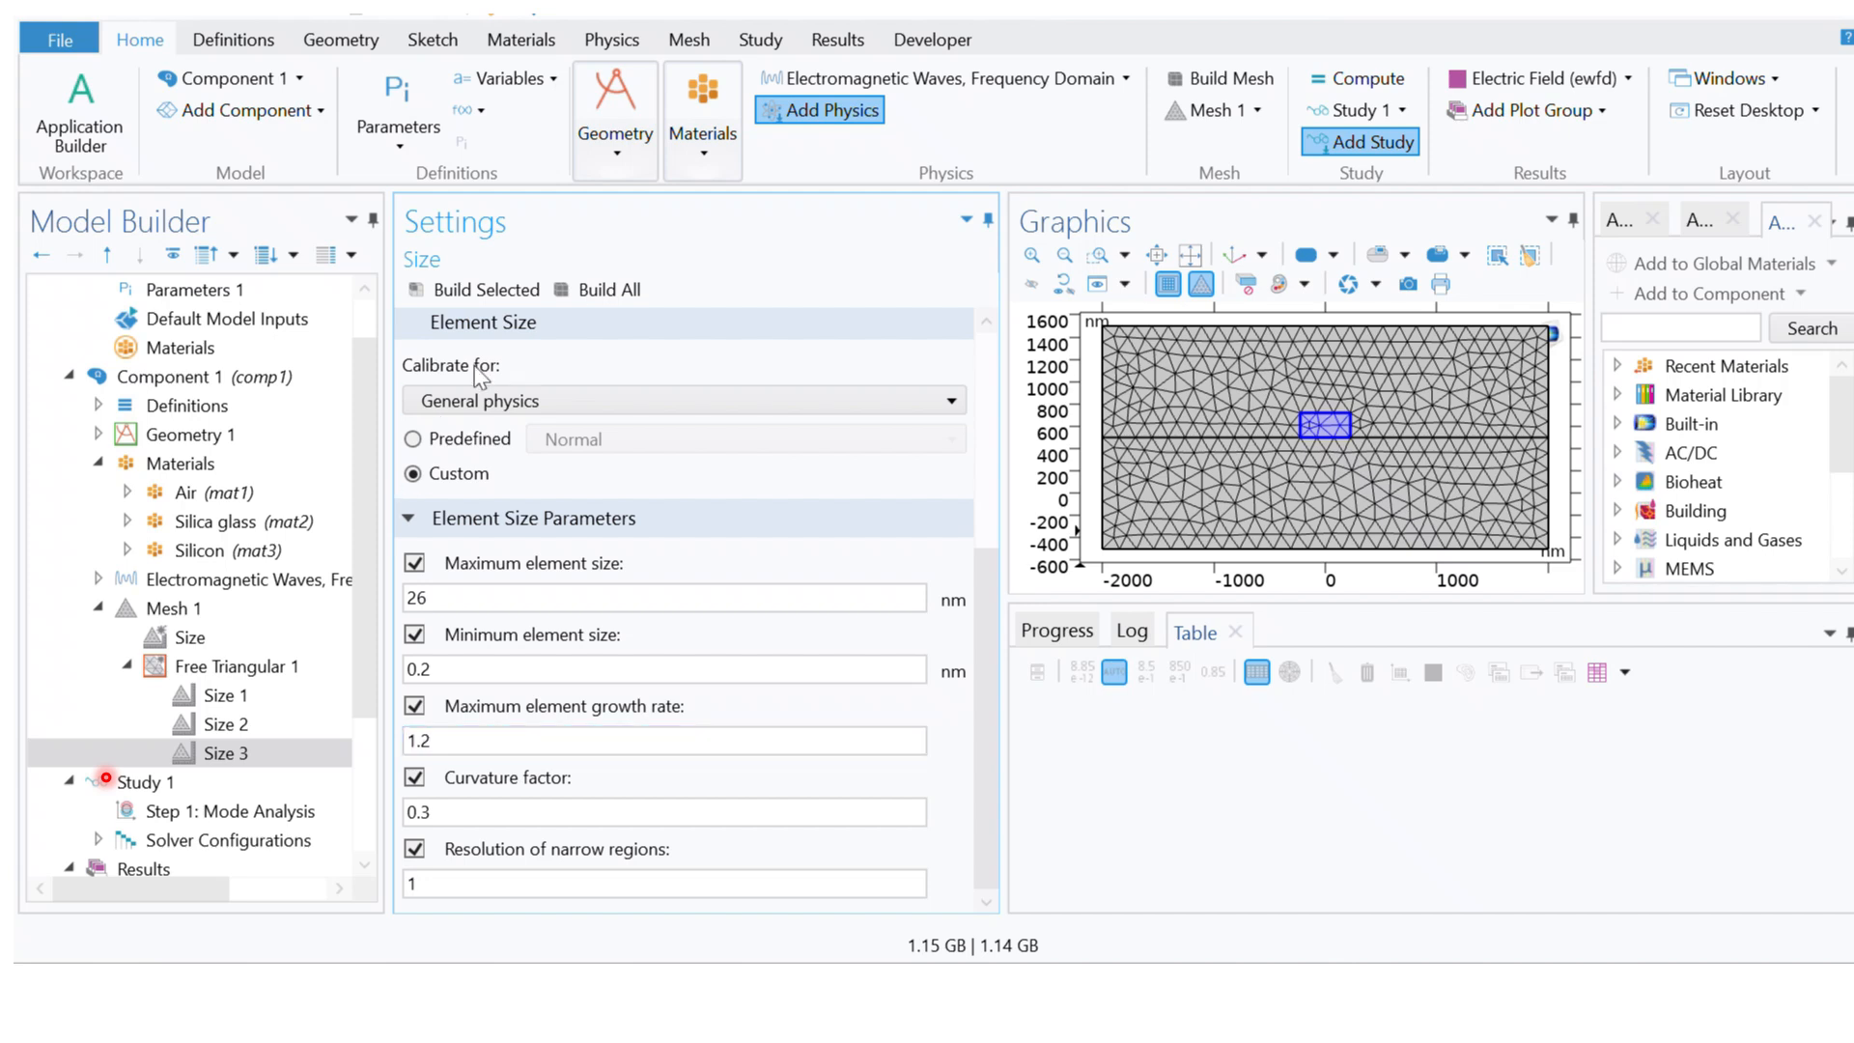
Step: Build the complete mesh and collapse the Free Triangular 1 node under Mesh 1
{"action": "left_click", "coordinate": [630, 291]}
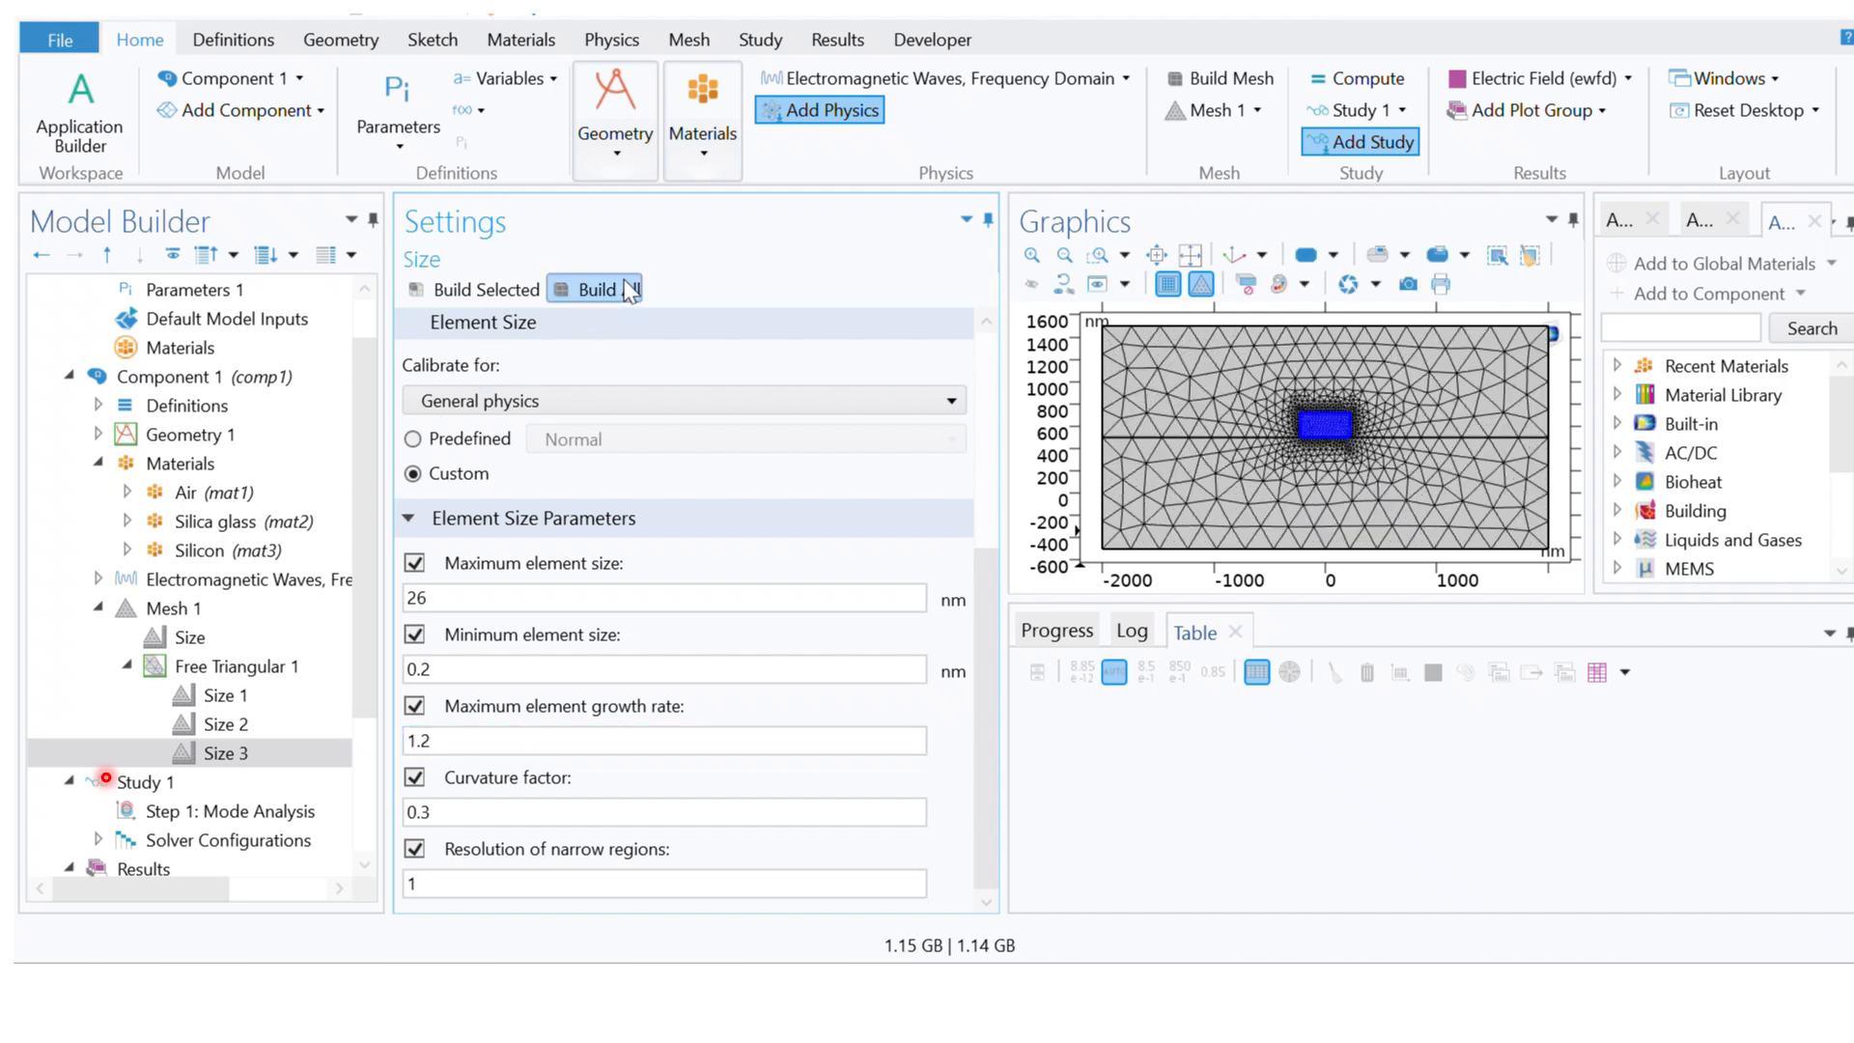
{"action": "left_click", "coordinate": [198, 610]}
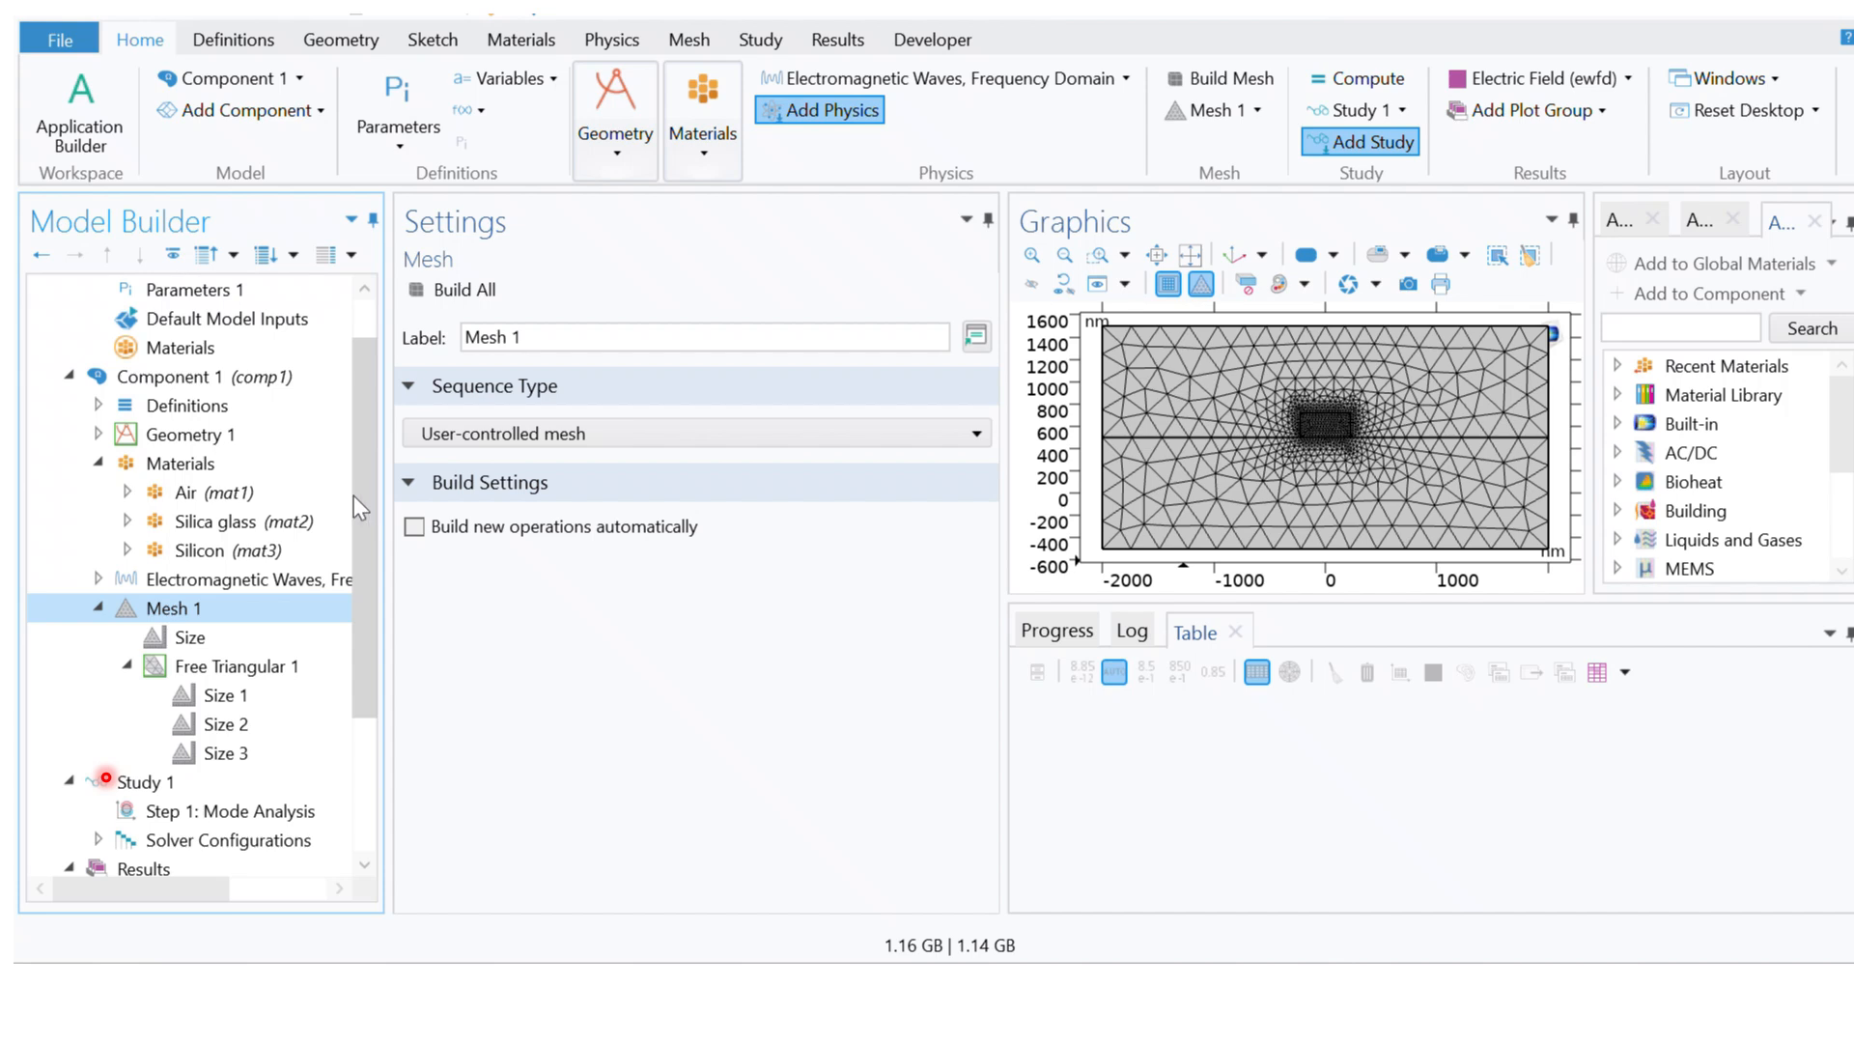
{"action": "left_click_drag", "start_coordinate": [367, 470], "coordinate": [368, 608]}
{"action": "left_click", "coordinate": [127, 492]}
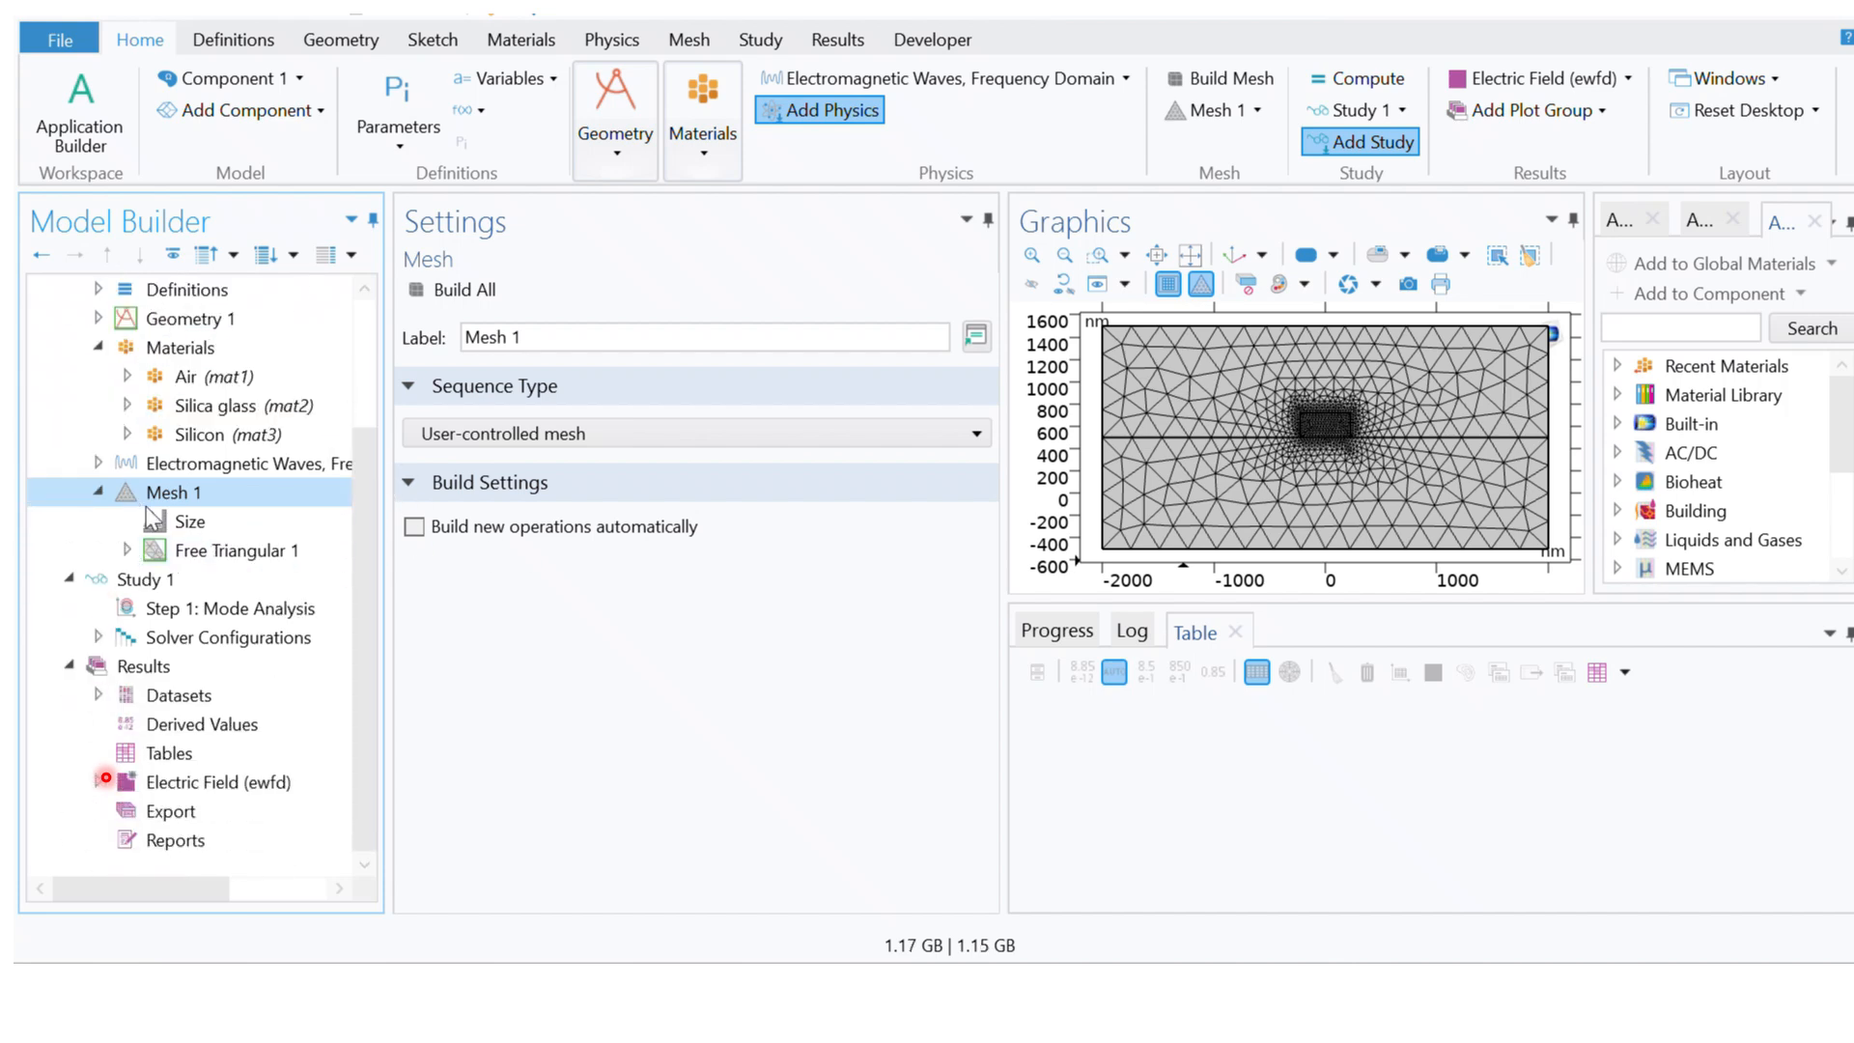
Step: Review the Mode Analysis step's desired number of modes and the value around which modes are searched
{"action": "left_click", "coordinate": [223, 612]}
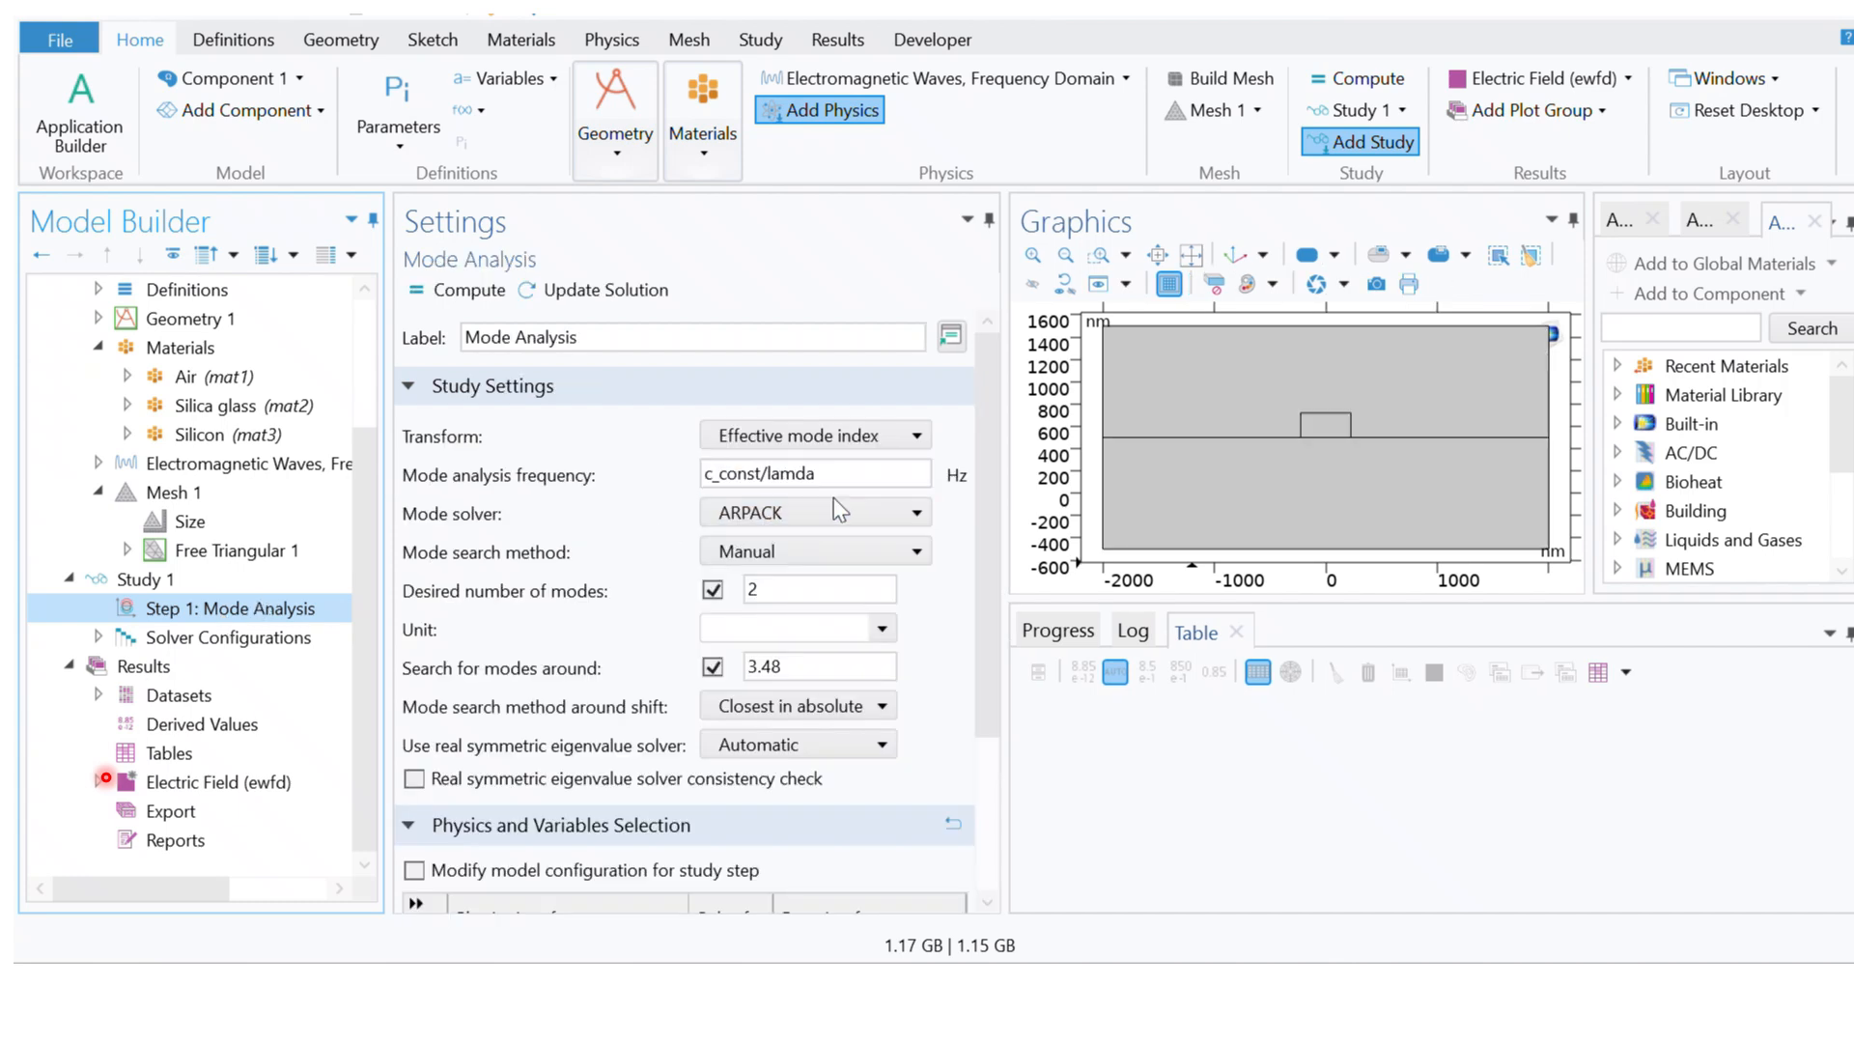
{"action": "left_click", "coordinate": [749, 591]}
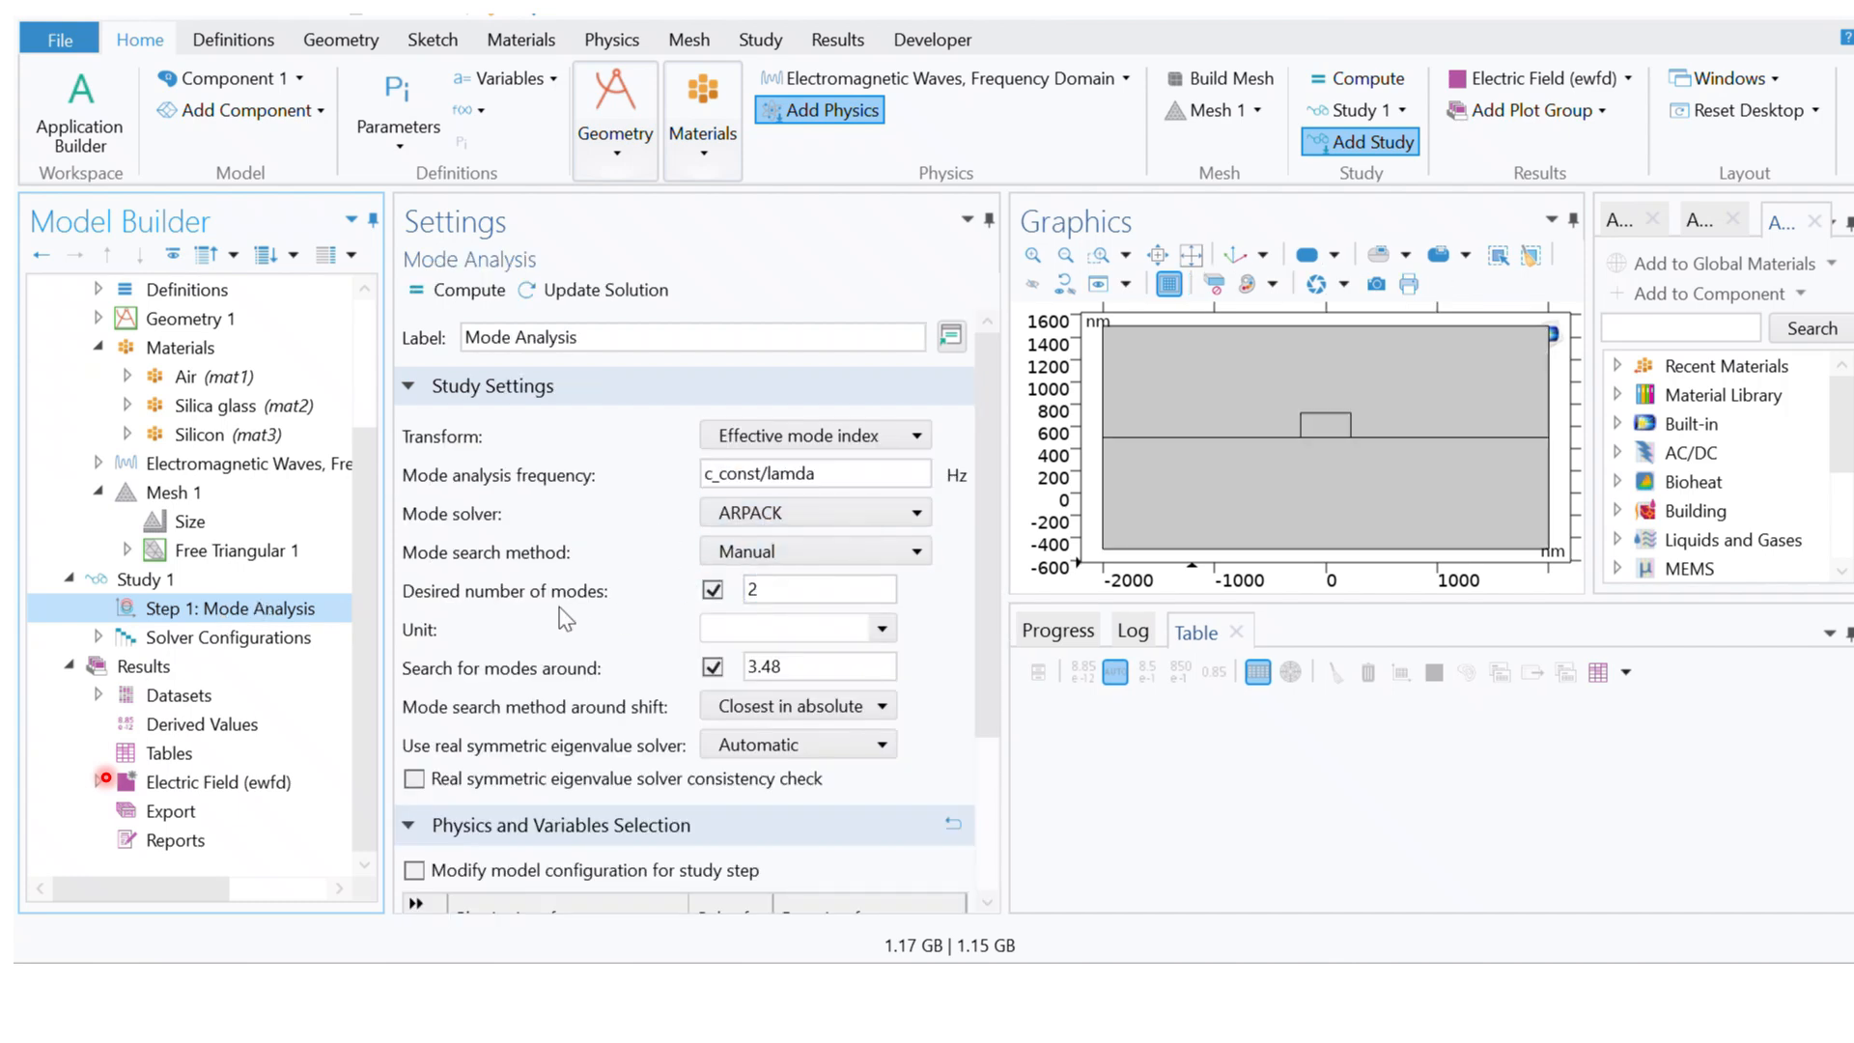
{"action": "left_click", "coordinate": [810, 589]}
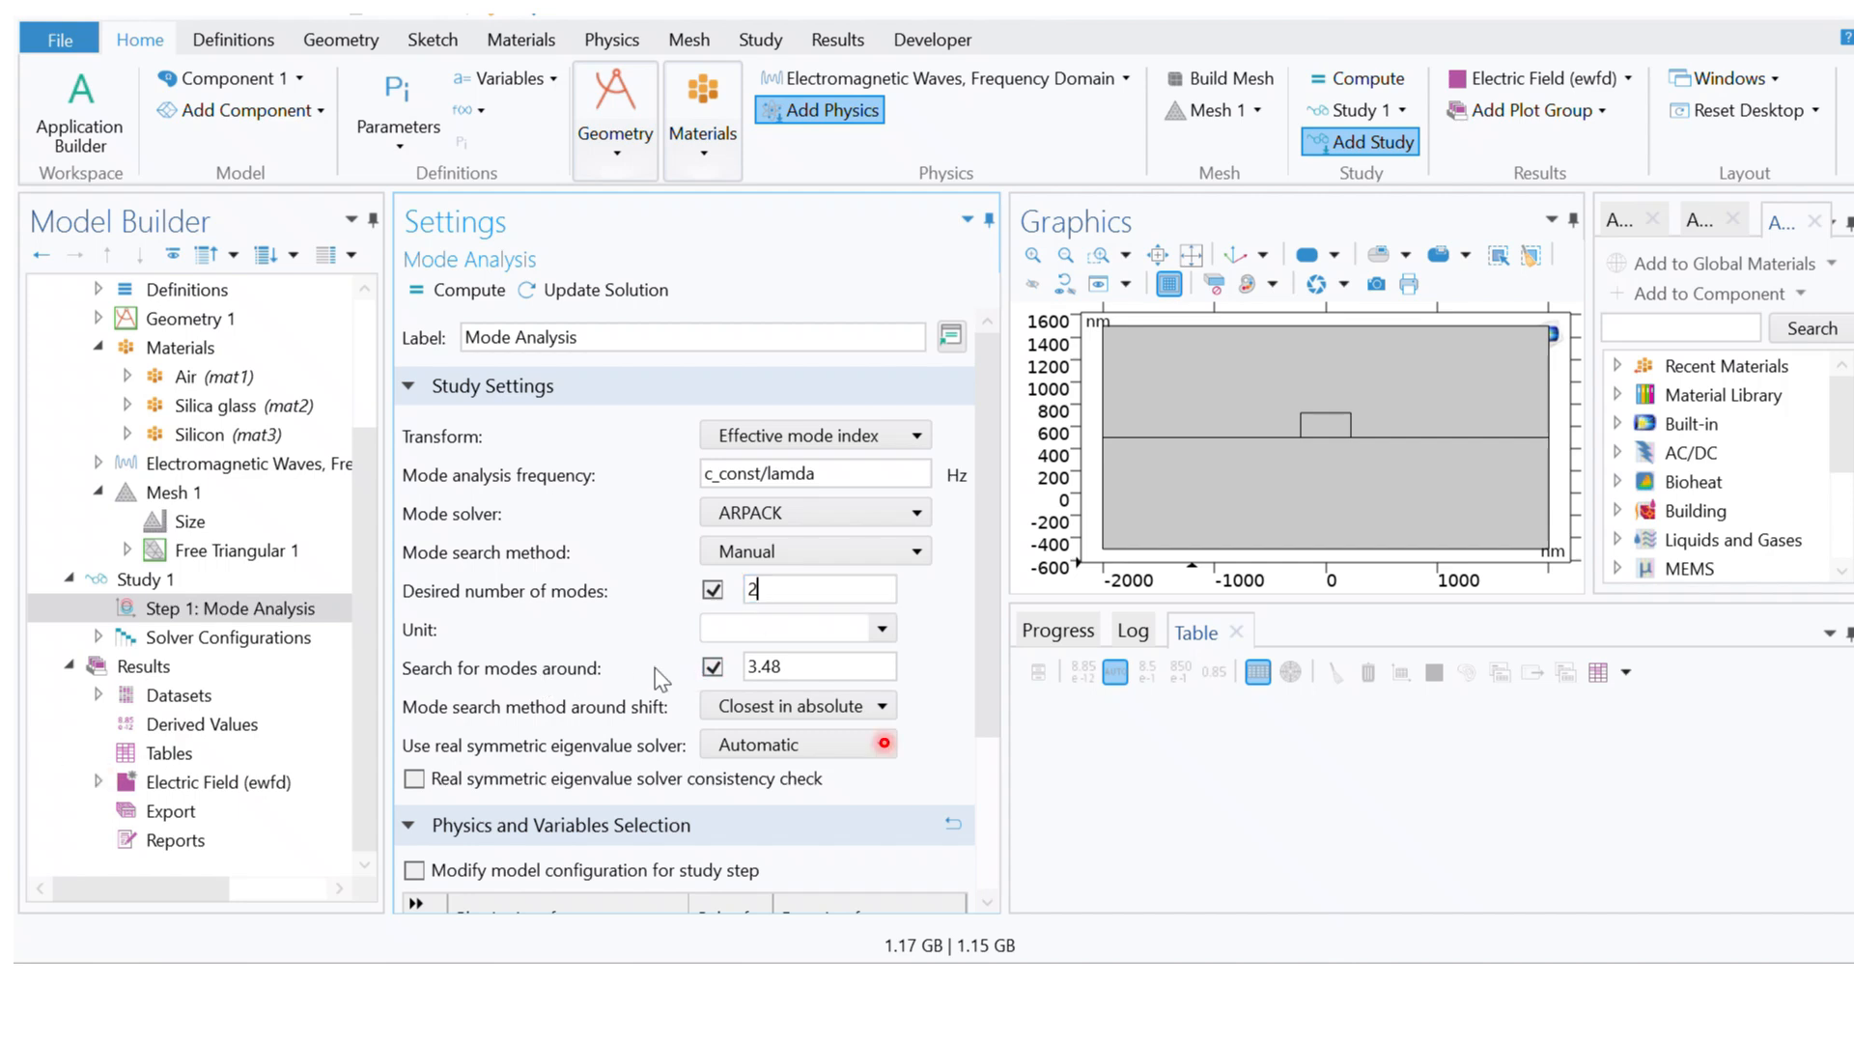
{"action": "left_click", "coordinate": [830, 668]}
Step: Add a Parametric Sweep to Study 1
{"action": "left_click", "coordinate": [159, 584]}
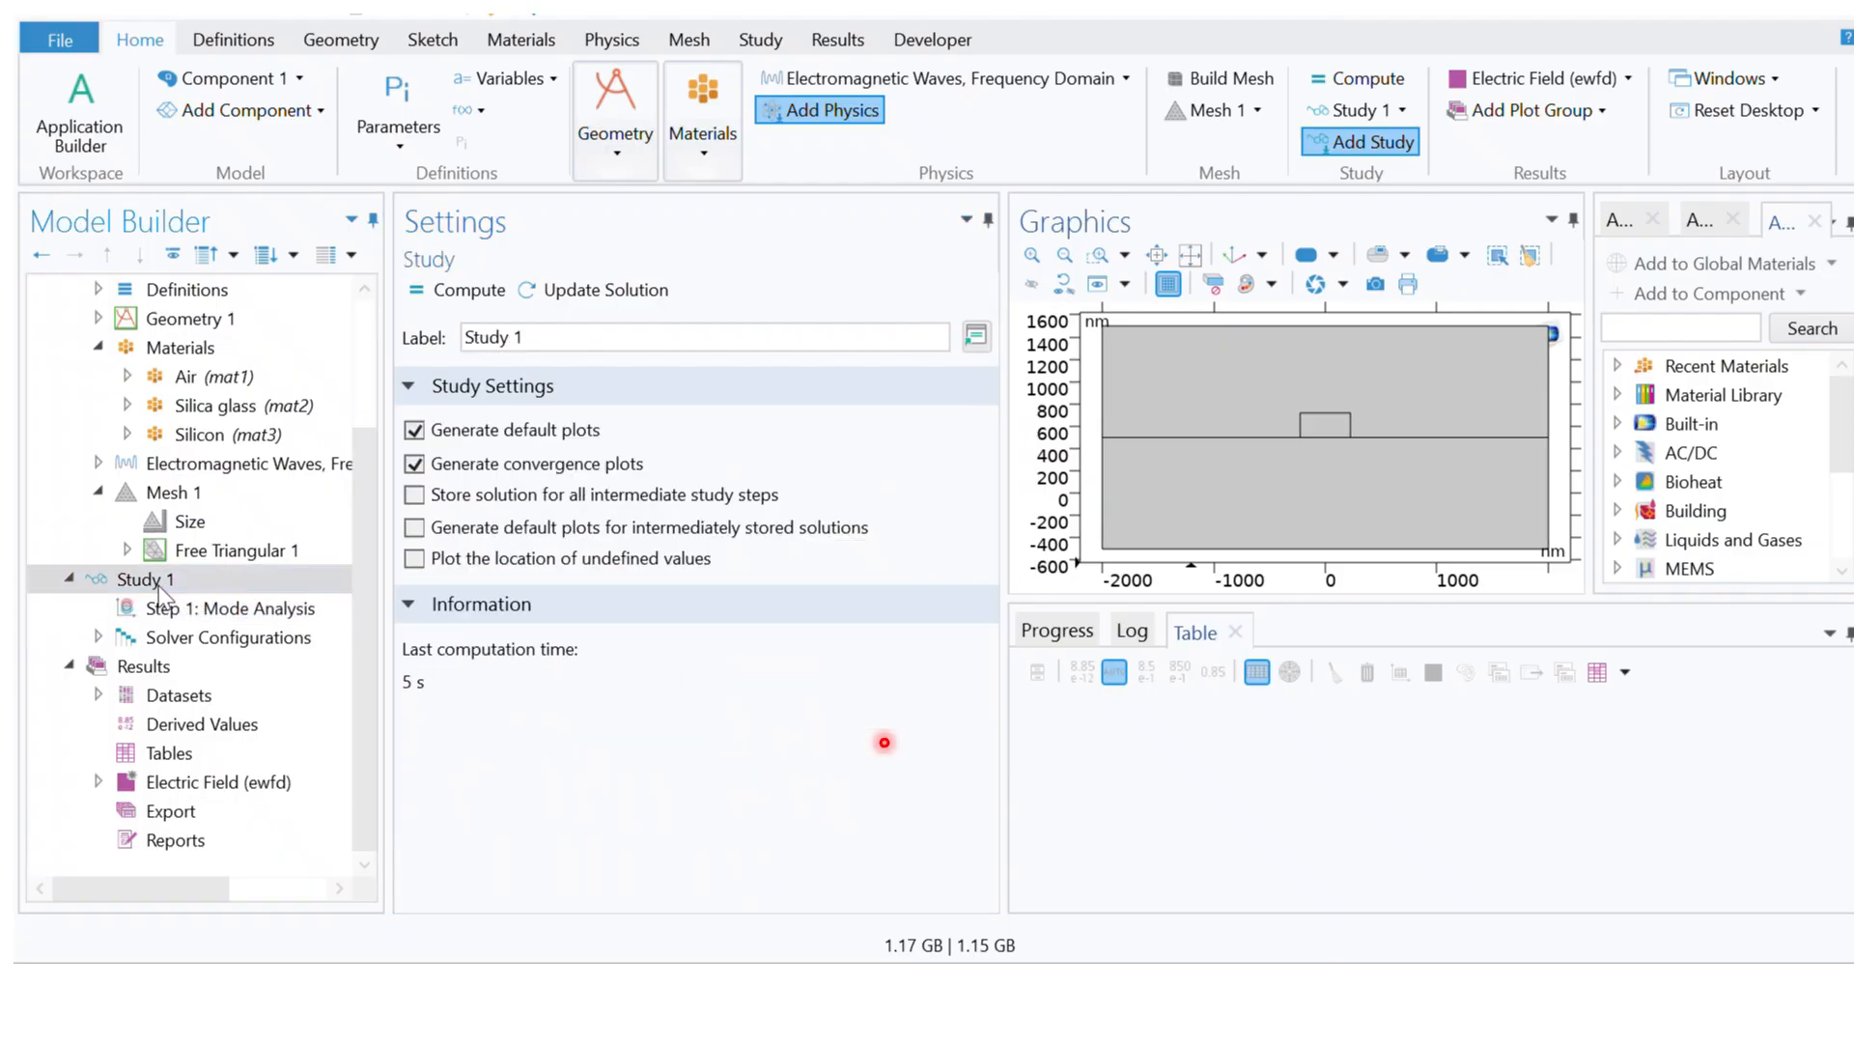
{"action": "right_click", "coordinate": [158, 587]}
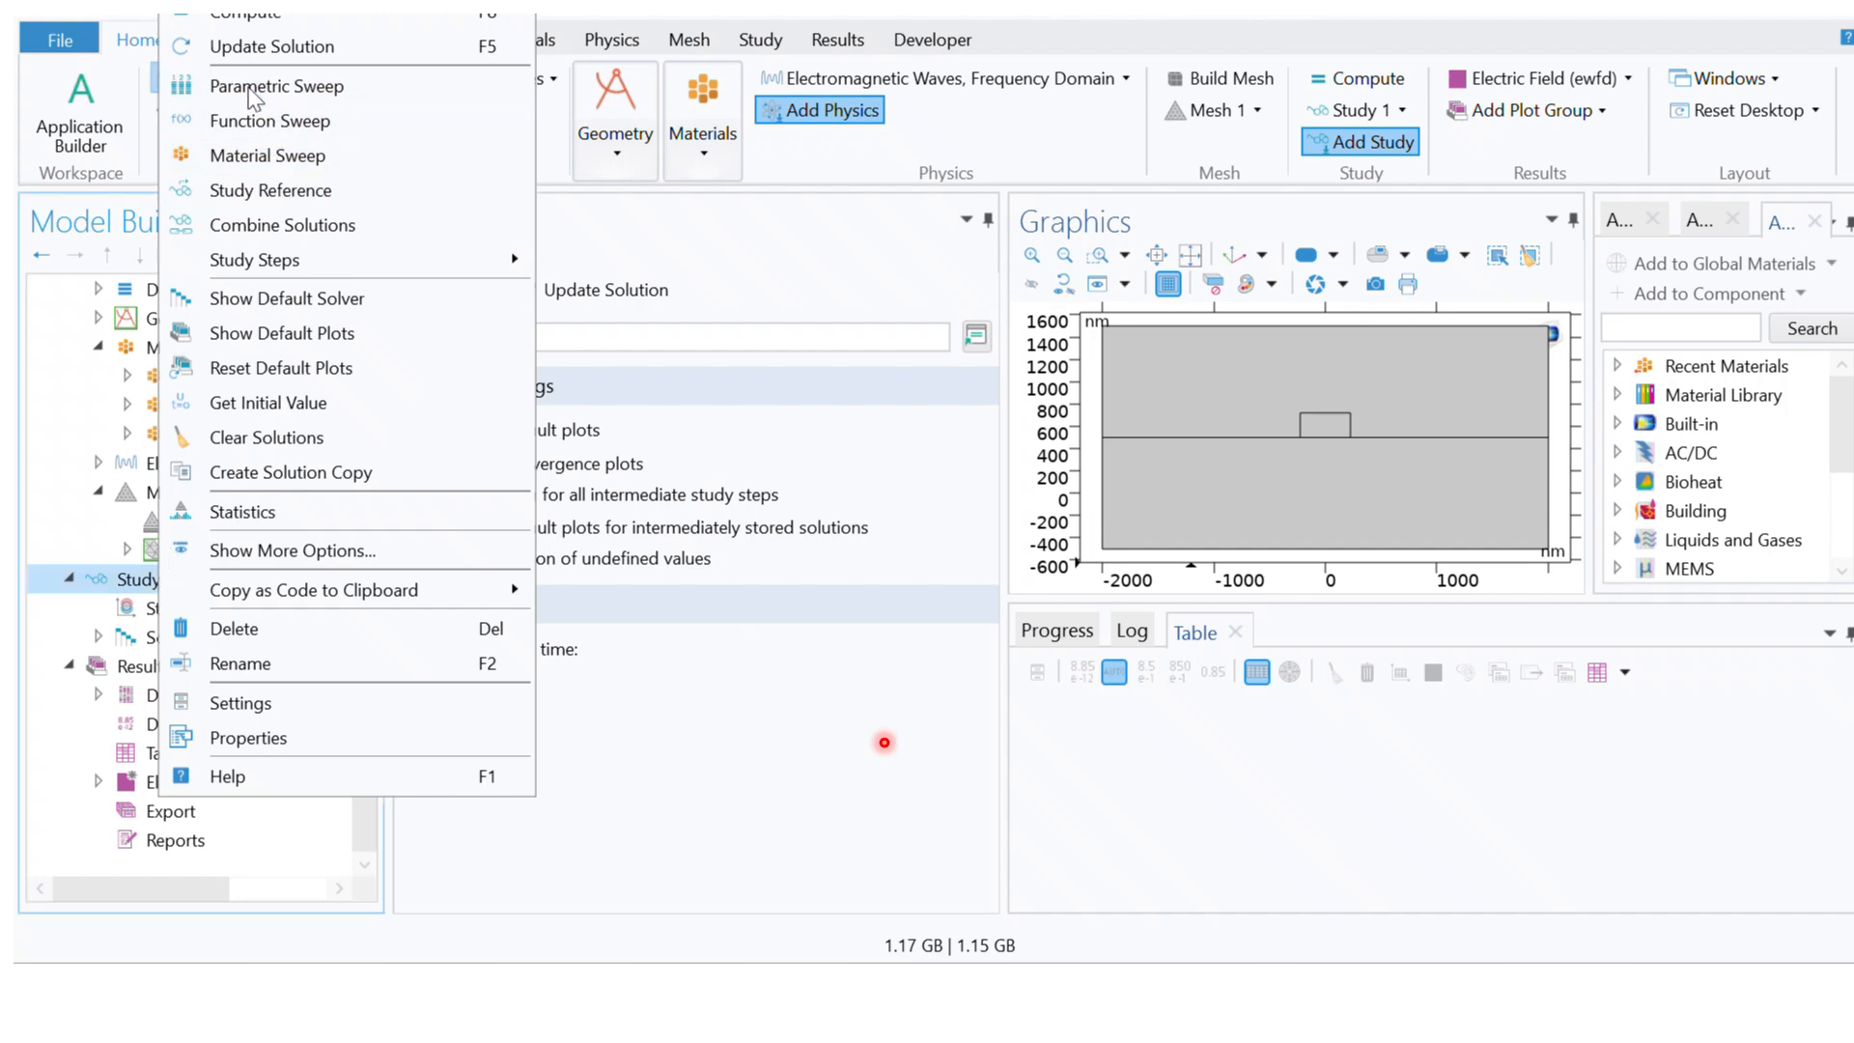
{"action": "left_click", "coordinate": [251, 97]}
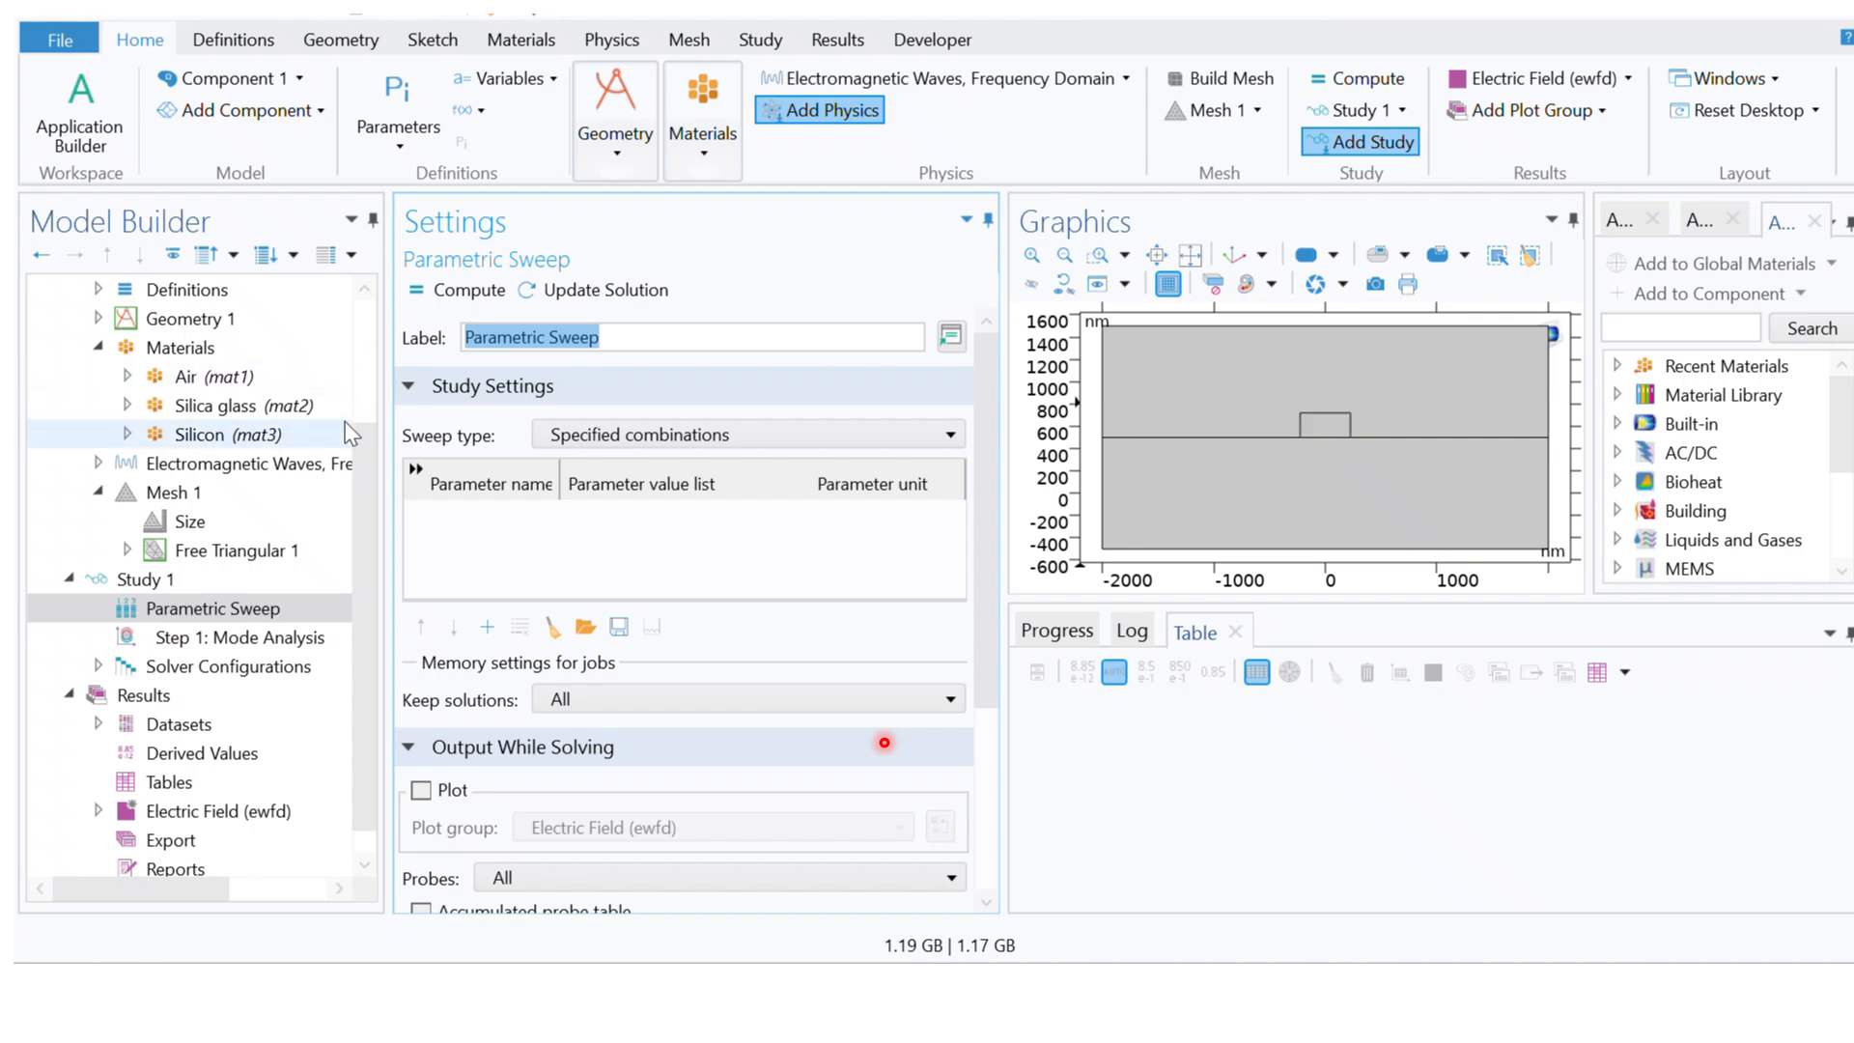
{"action": "left_click_drag", "start_coordinate": [363, 460], "coordinate": [379, 370]}
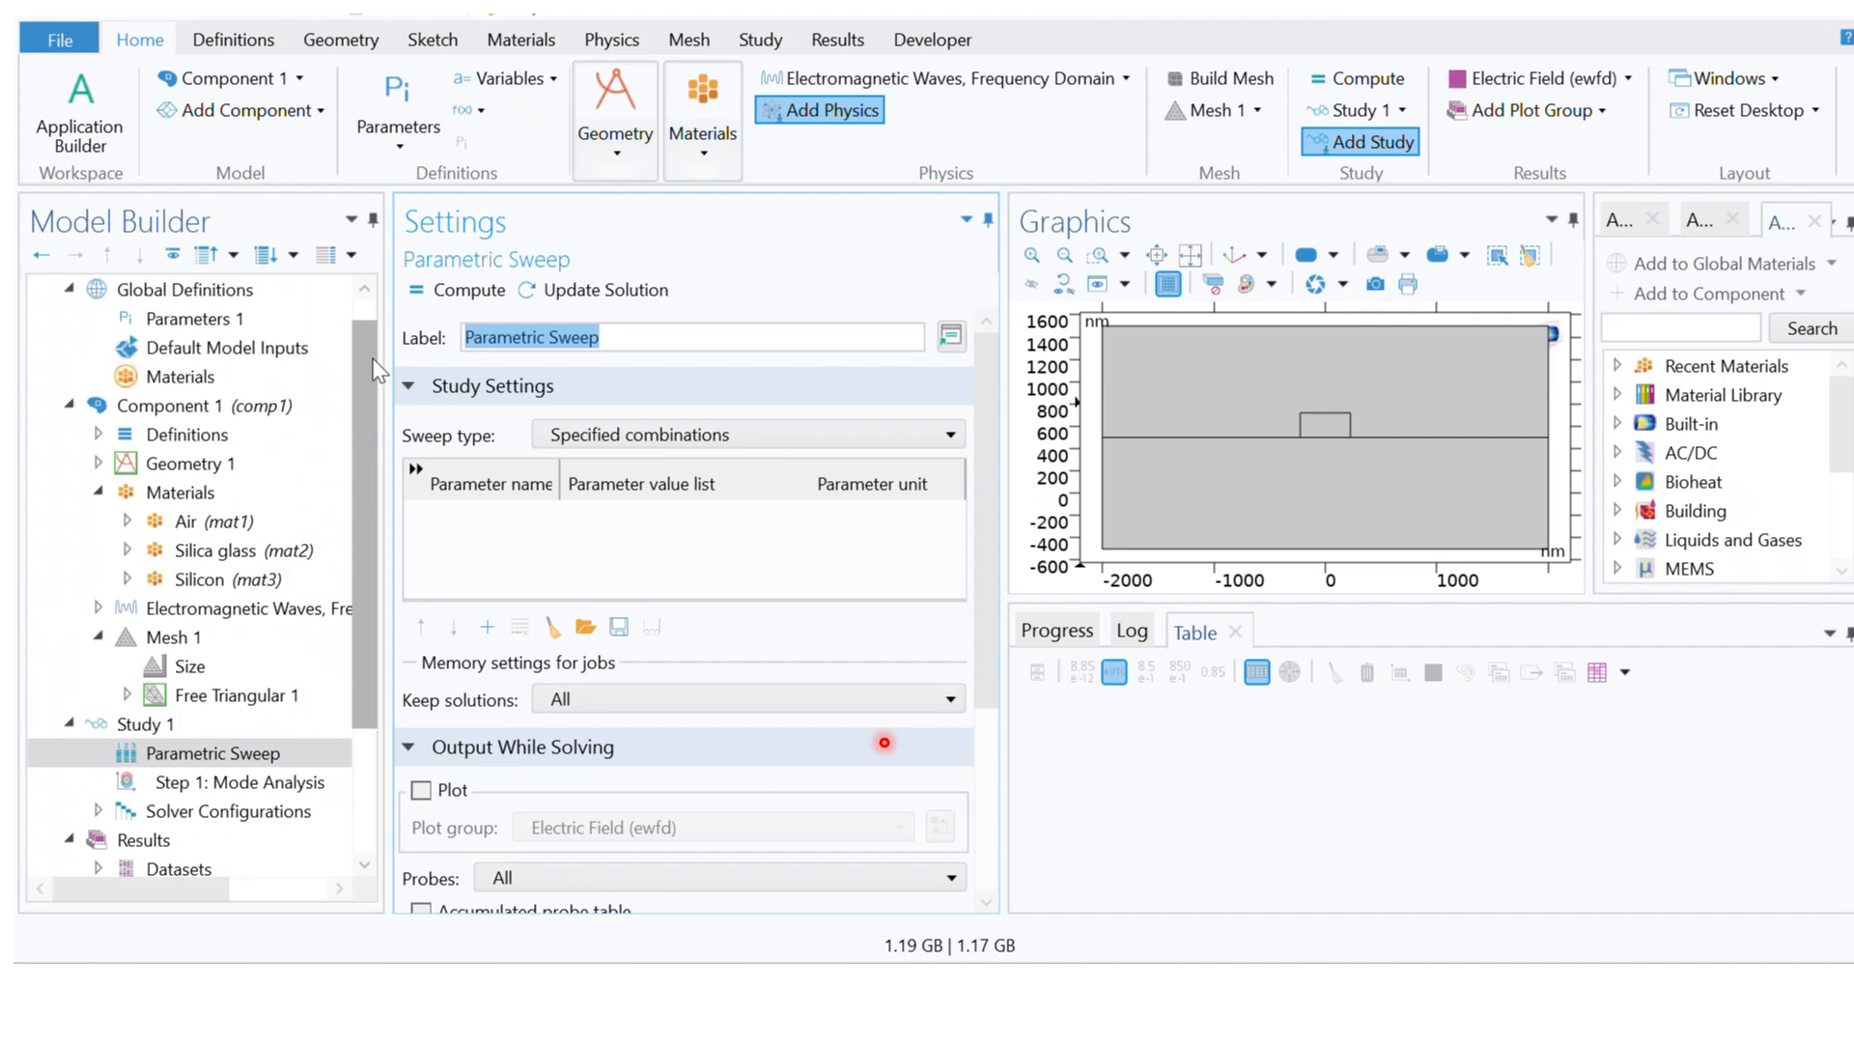
Step: Check the w2 expression in Parameters 1 and add w2 as the Parametric Sweep's parameter
{"action": "left_click", "coordinate": [188, 319]}
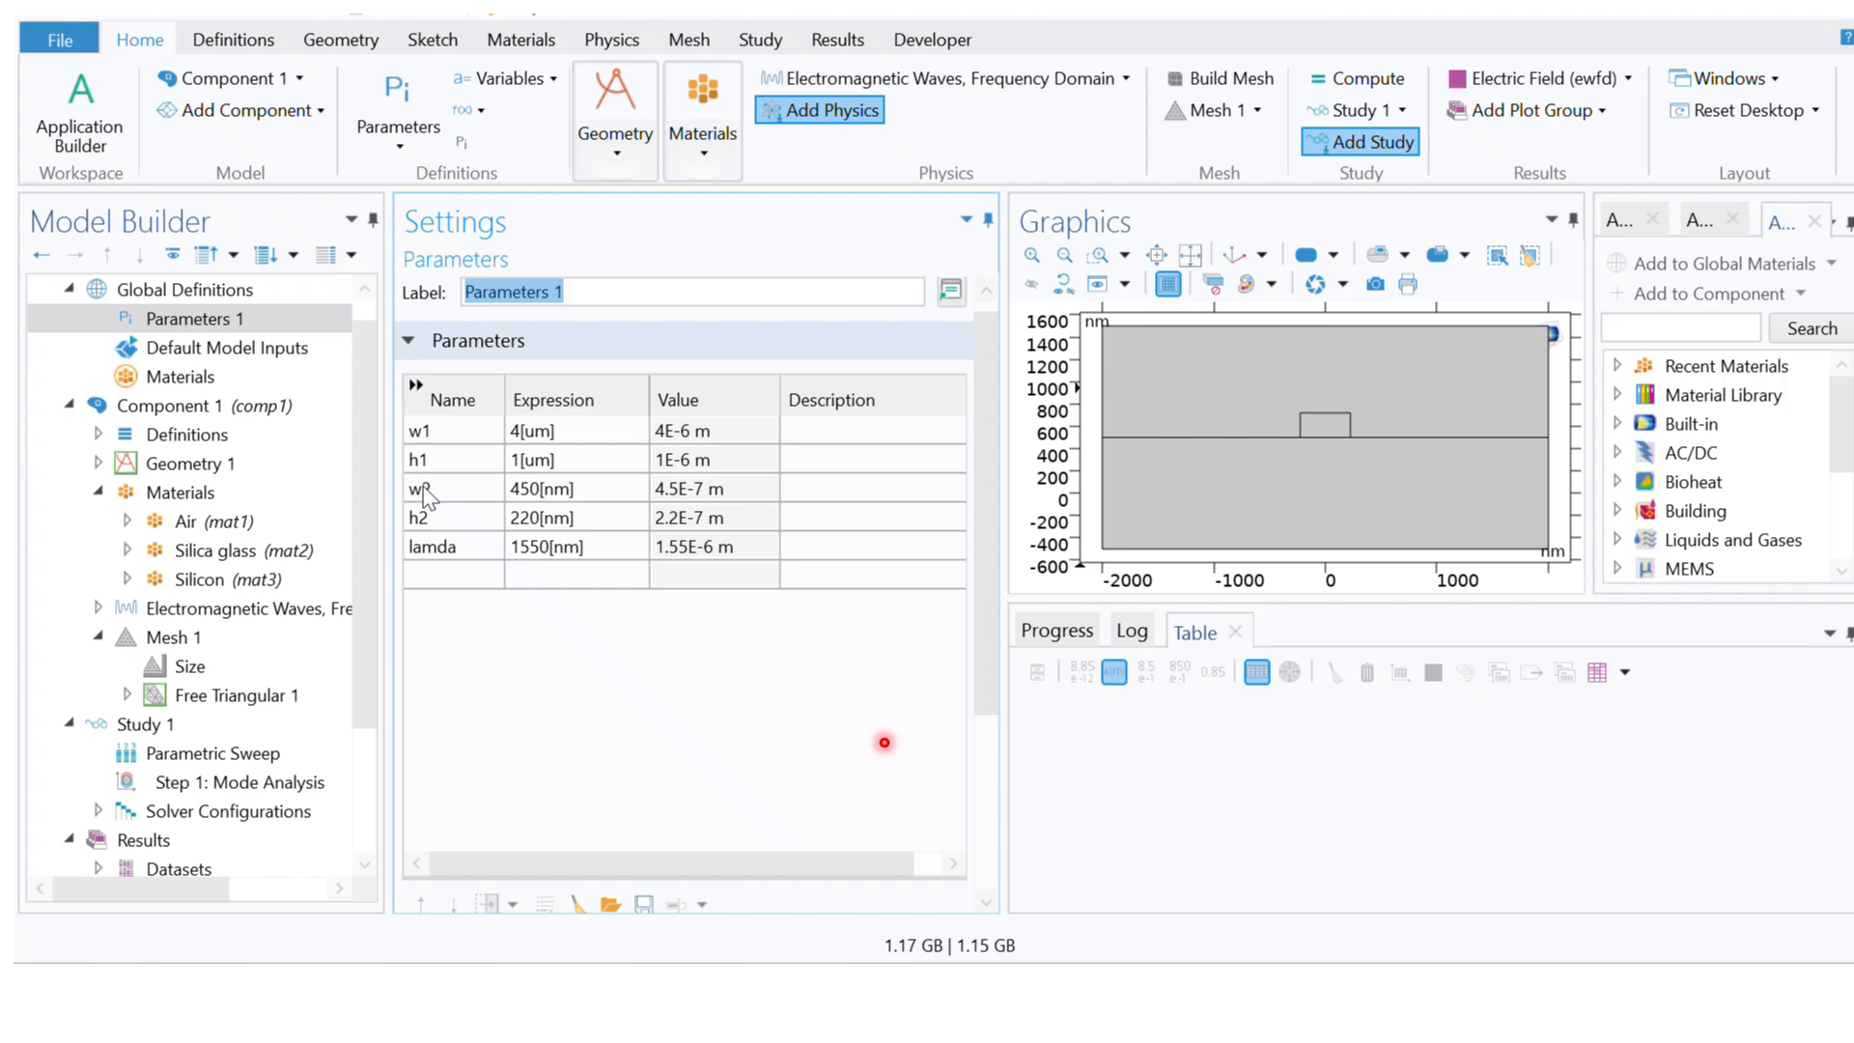
{"action": "left_click", "coordinate": [546, 497]}
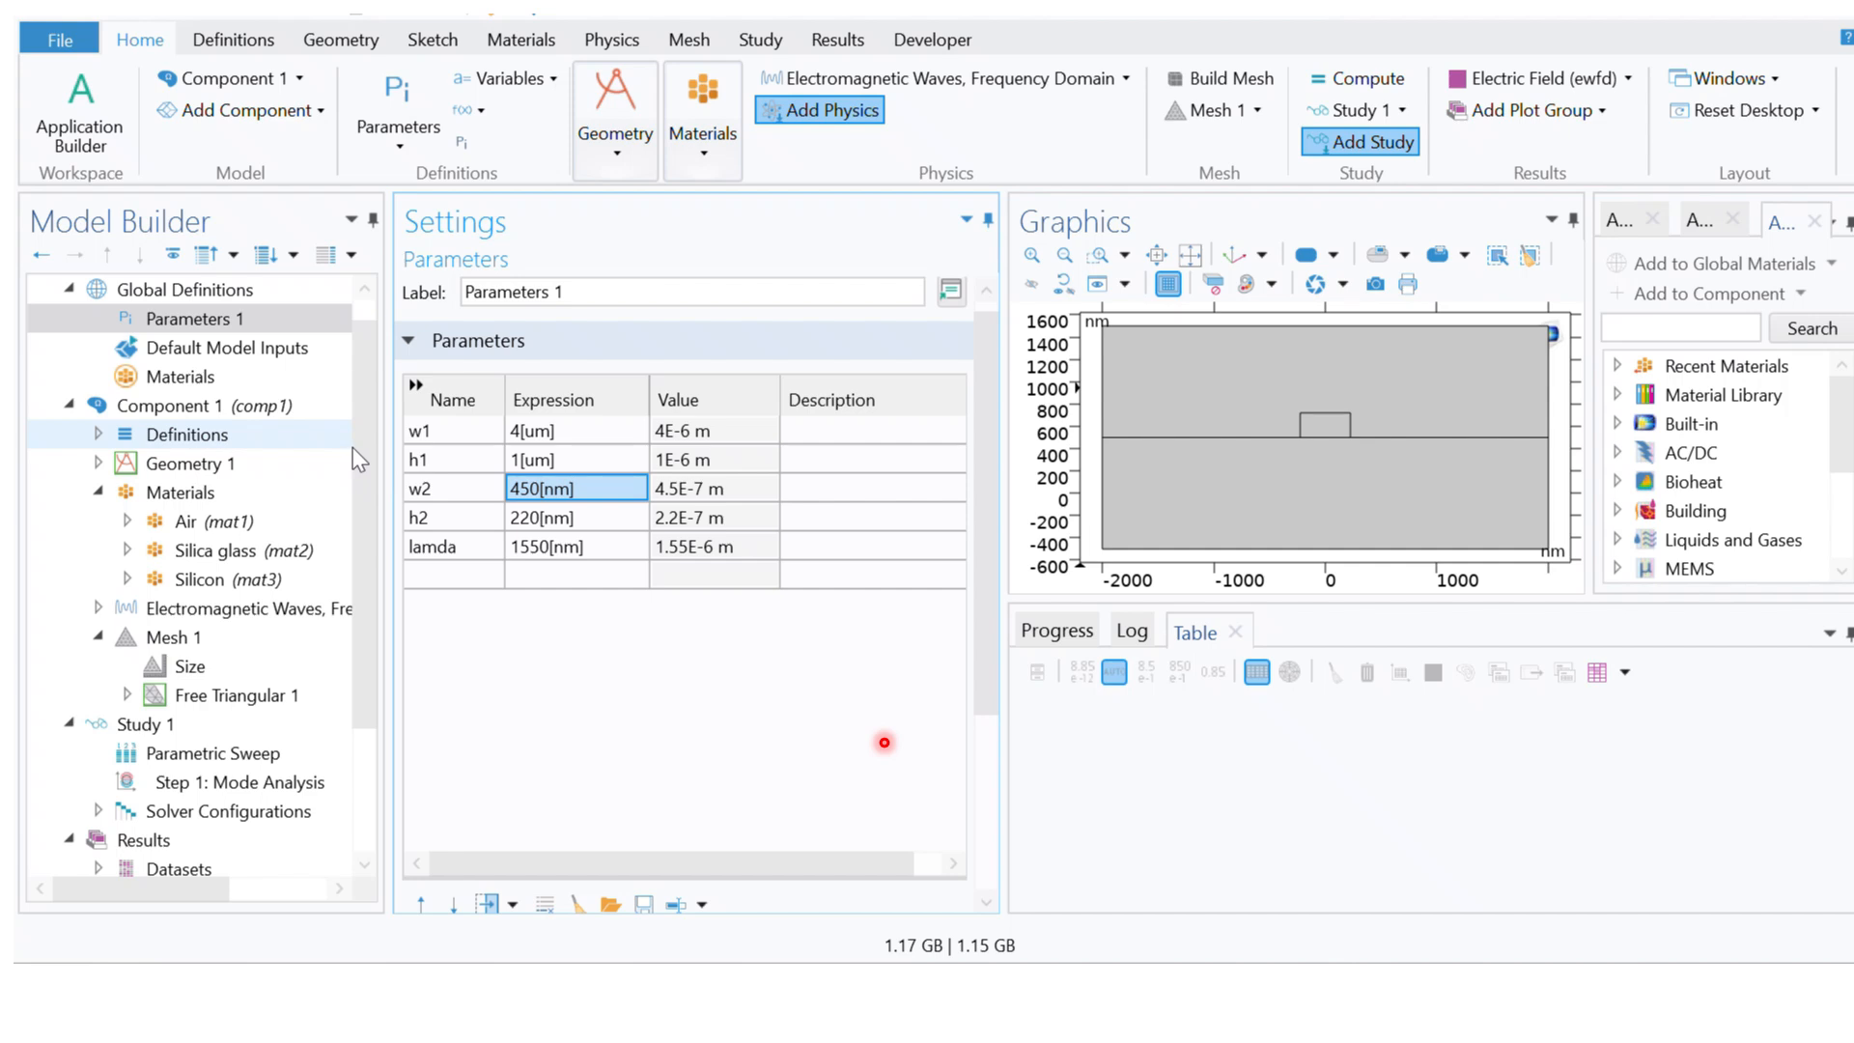
{"action": "scroll", "coordinate": [367, 443], "scroll_direction": "down", "scroll_amount": 2}
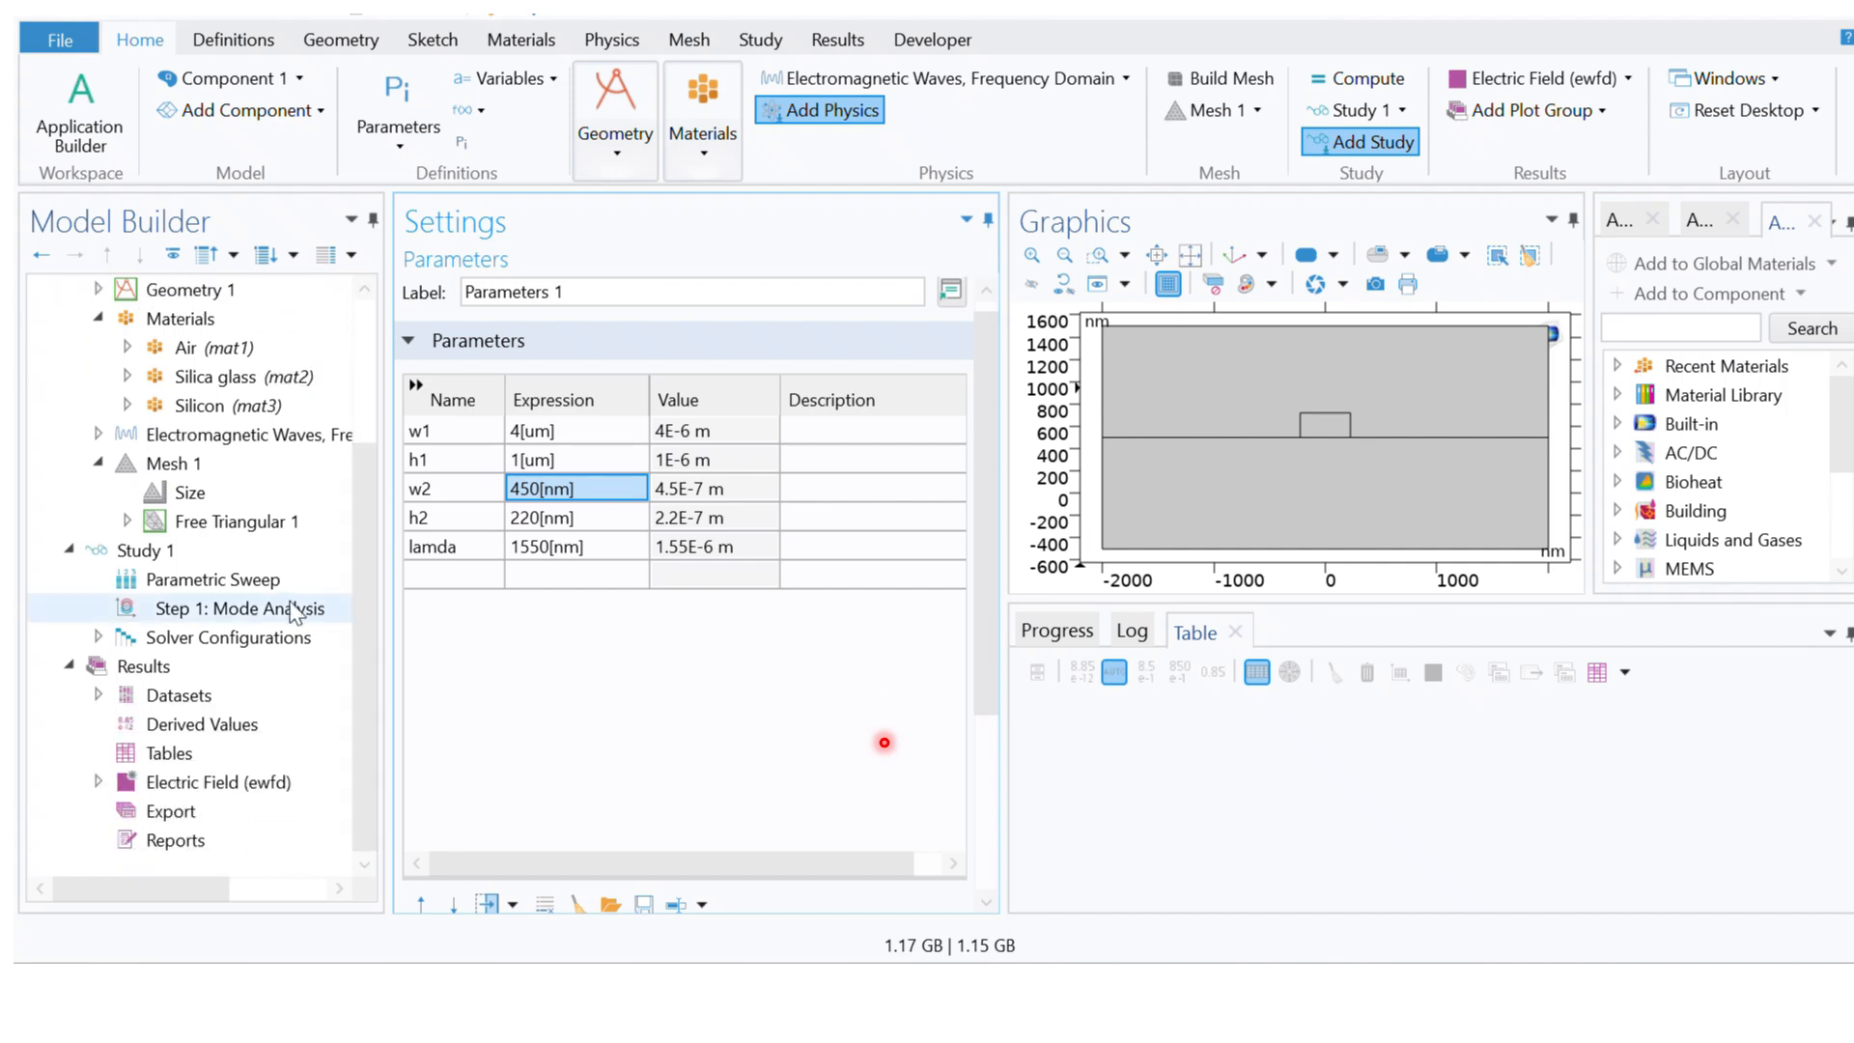
{"action": "left_click", "coordinate": [212, 581]}
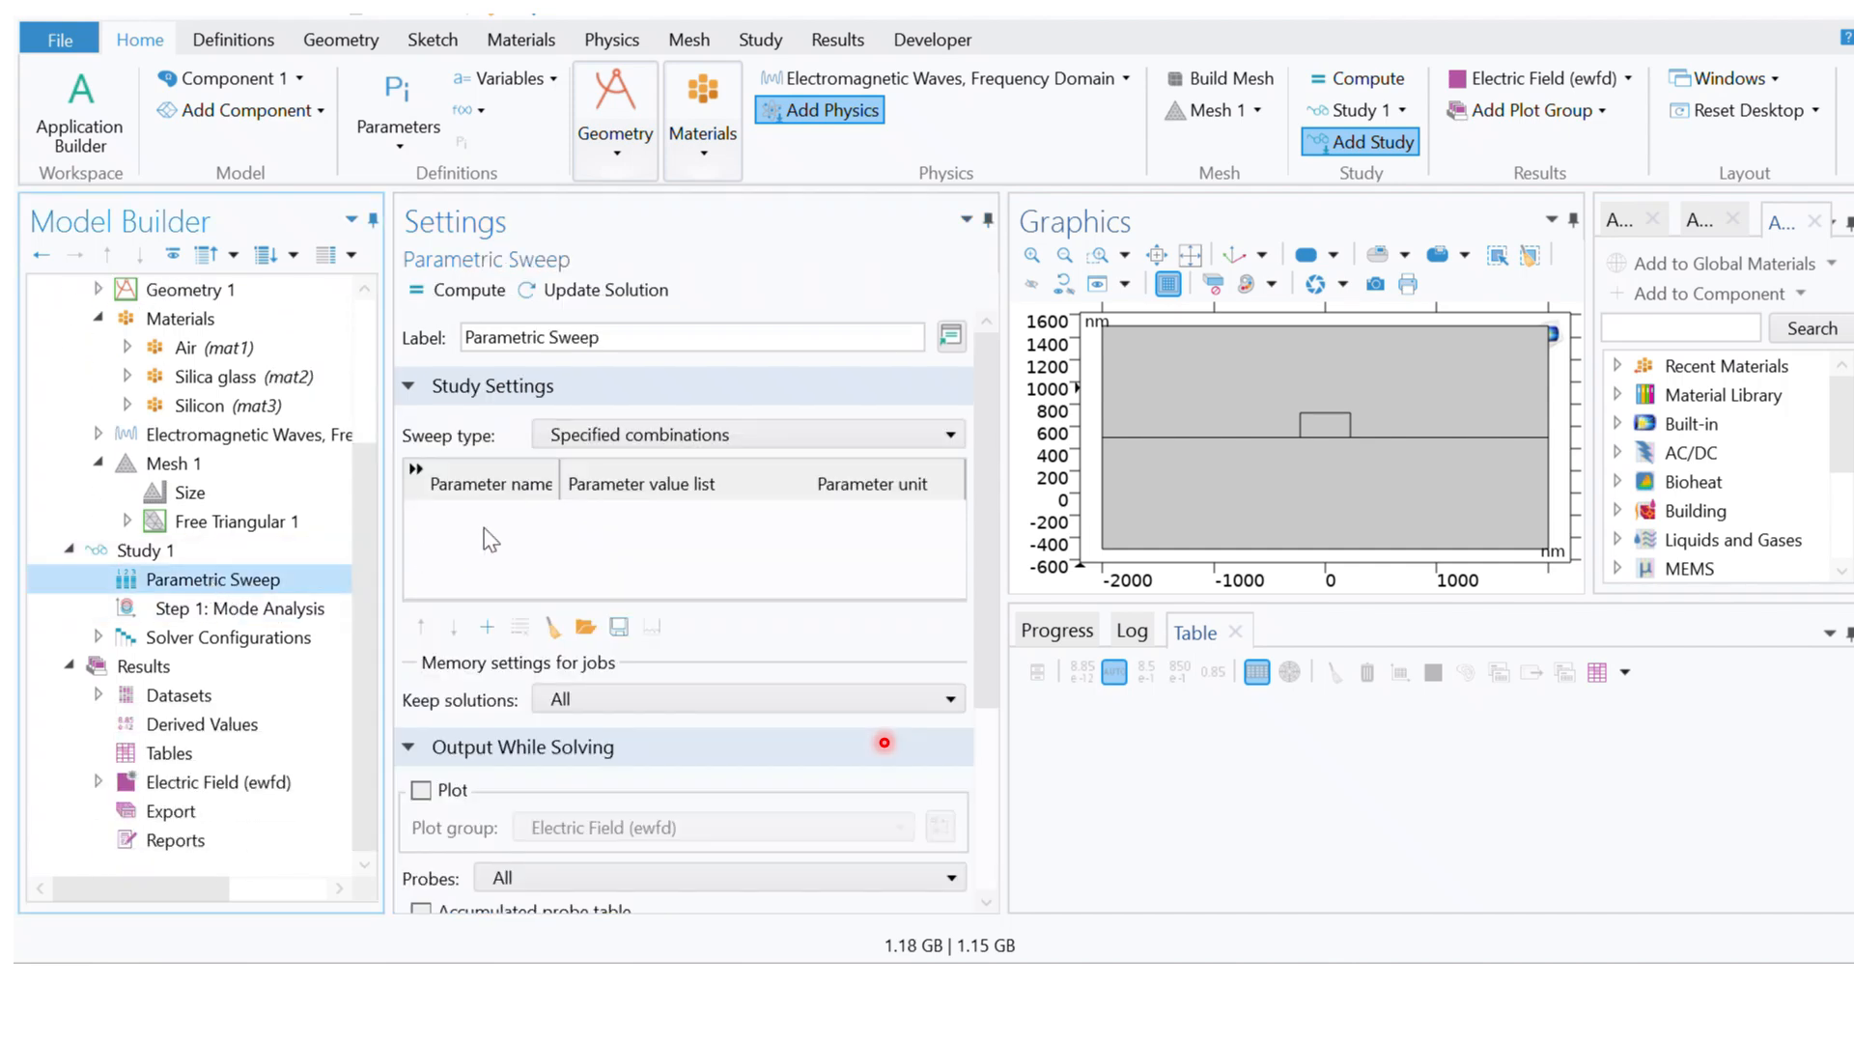
{"action": "left_click", "coordinate": [493, 617]}
{"action": "left_click", "coordinate": [458, 512]}
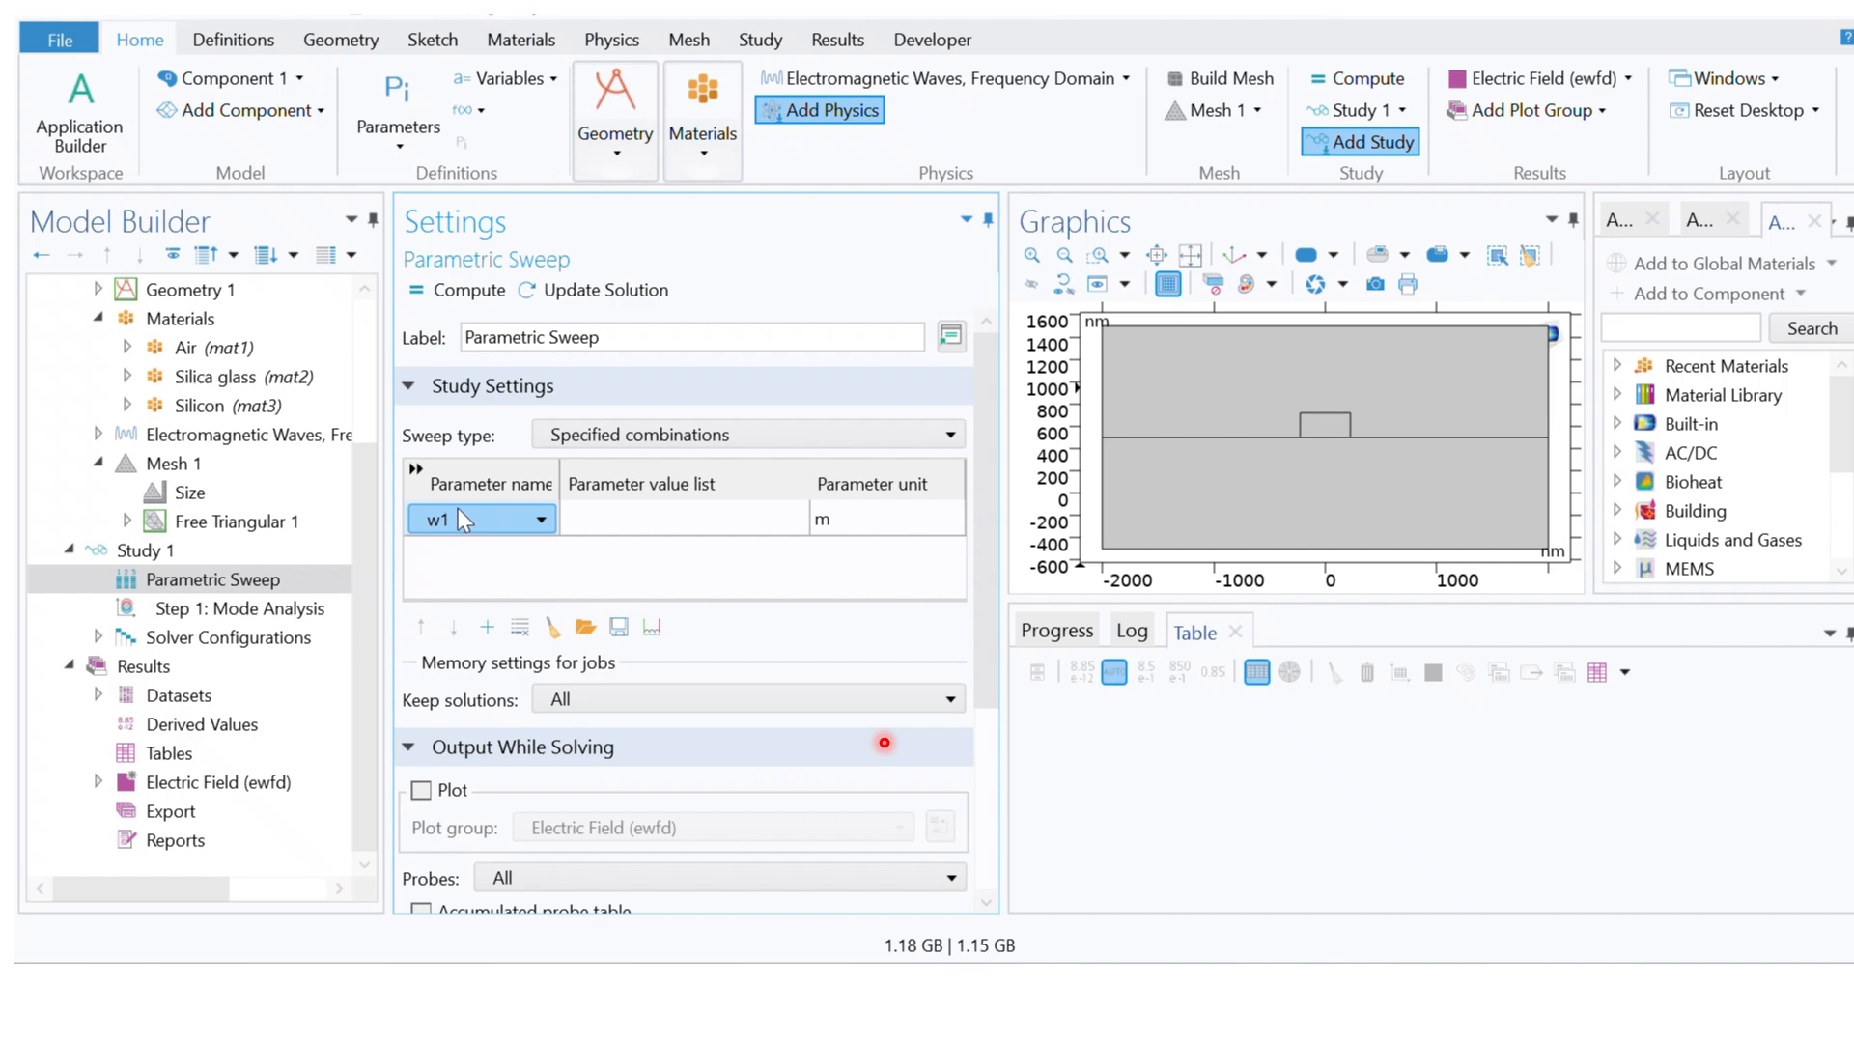
{"action": "left_click", "coordinate": [457, 512]}
{"action": "left_click", "coordinate": [442, 641]}
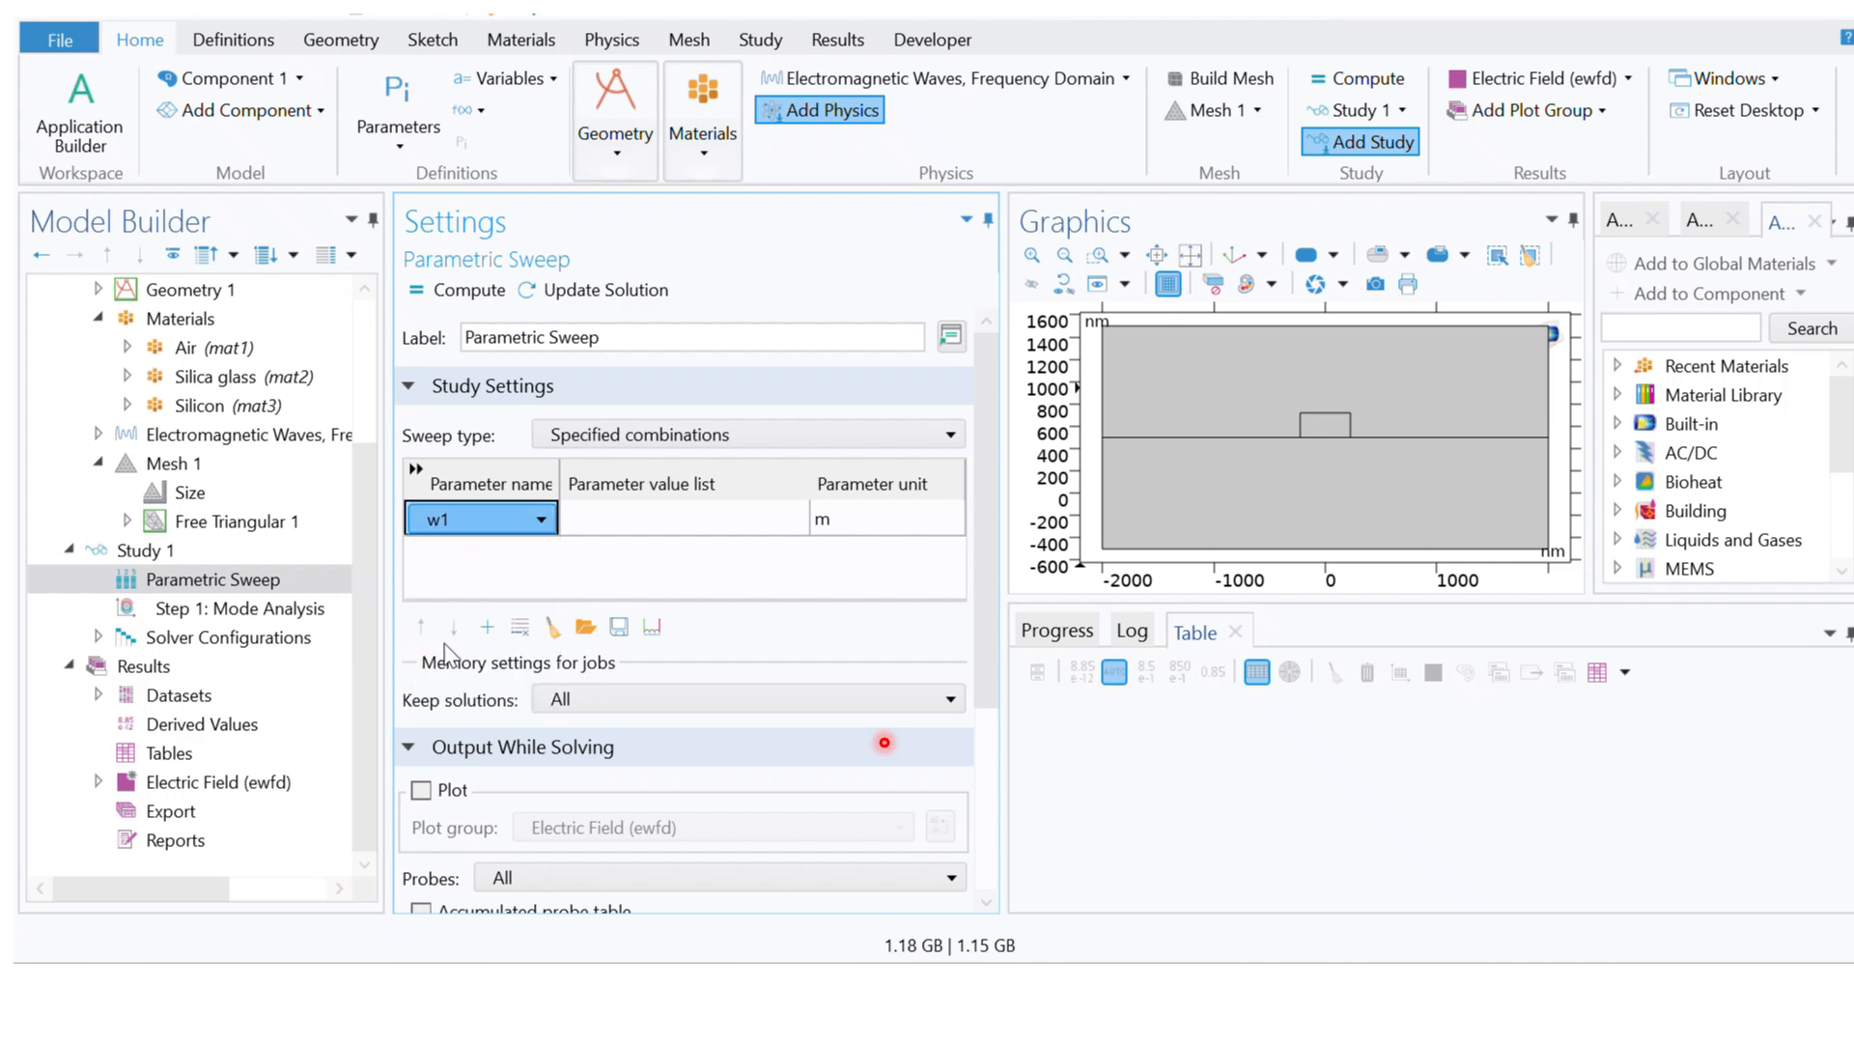
Step: Define the w2 sweep values as a range starting at 400, with step 10 and stop 500
{"action": "left_click", "coordinate": [634, 503]}
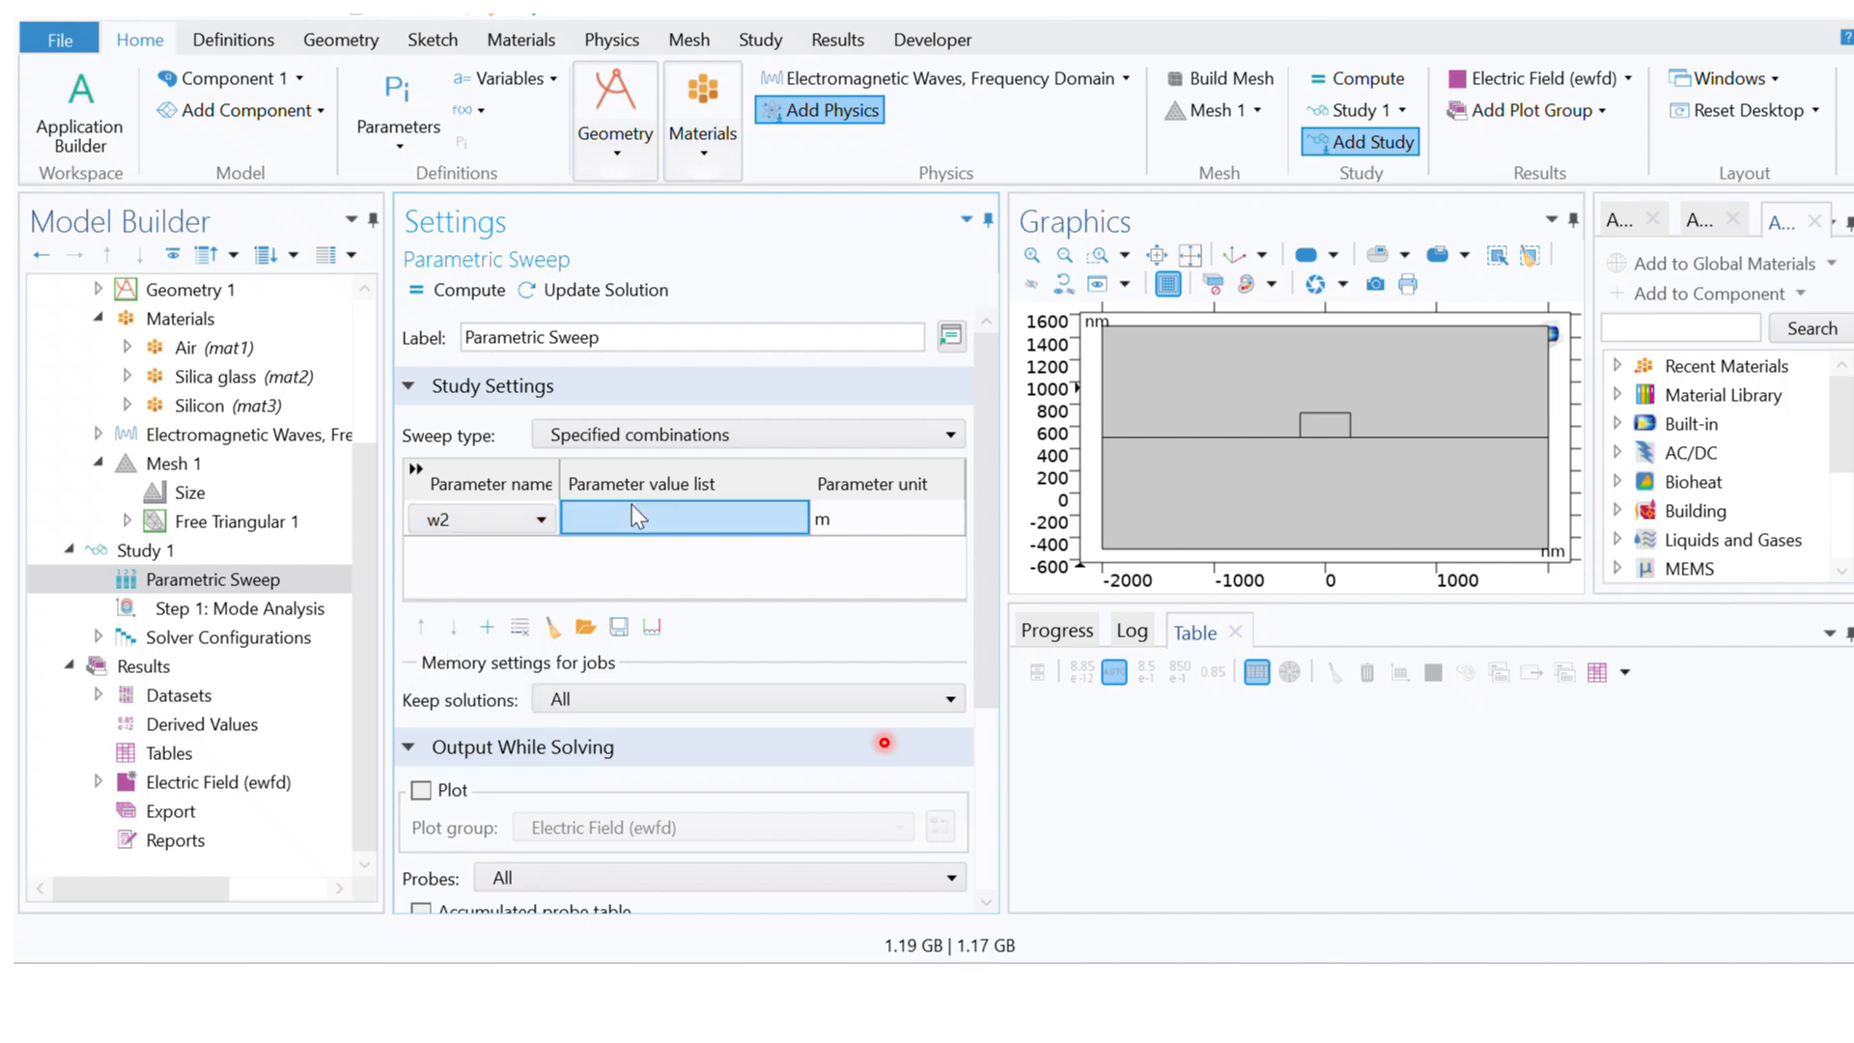
{"action": "left_click", "coordinate": [652, 628]}
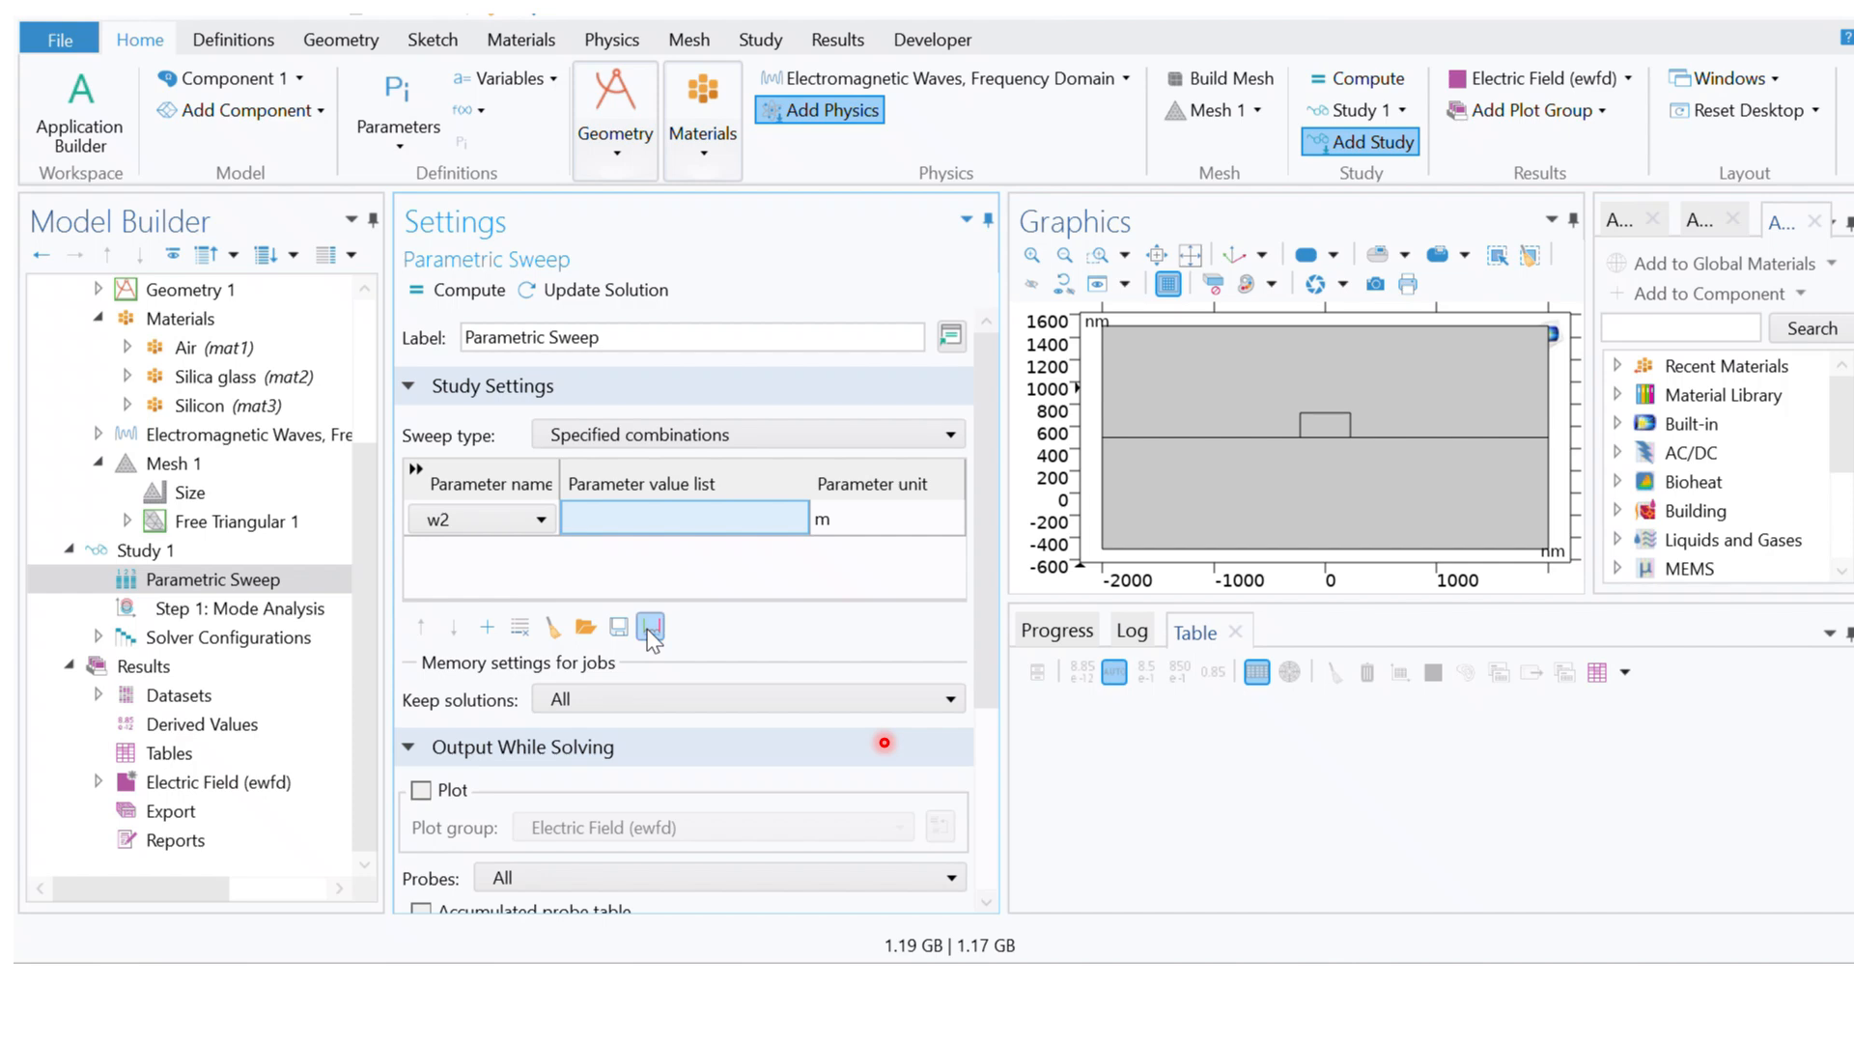
{"action": "left_click", "coordinate": [850, 422]}
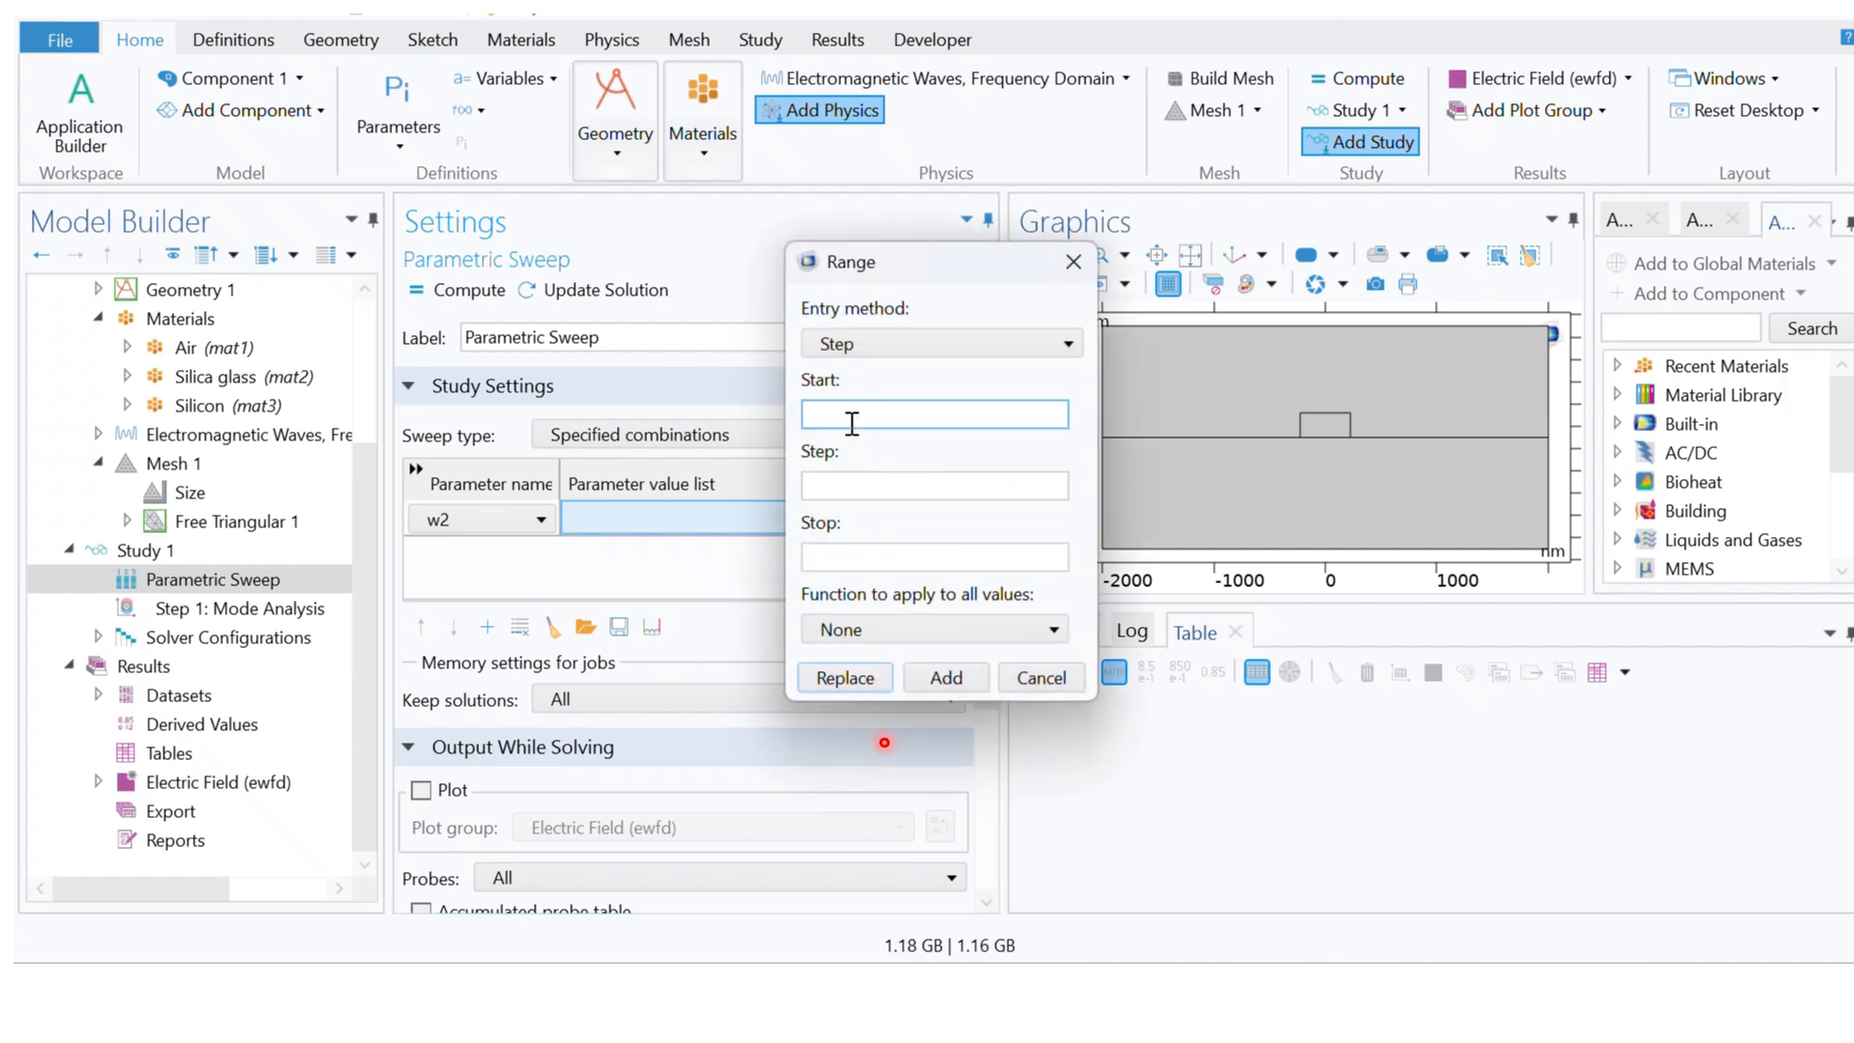
{"action": "type", "text": "400"}
{"action": "left_click", "coordinate": [910, 478]}
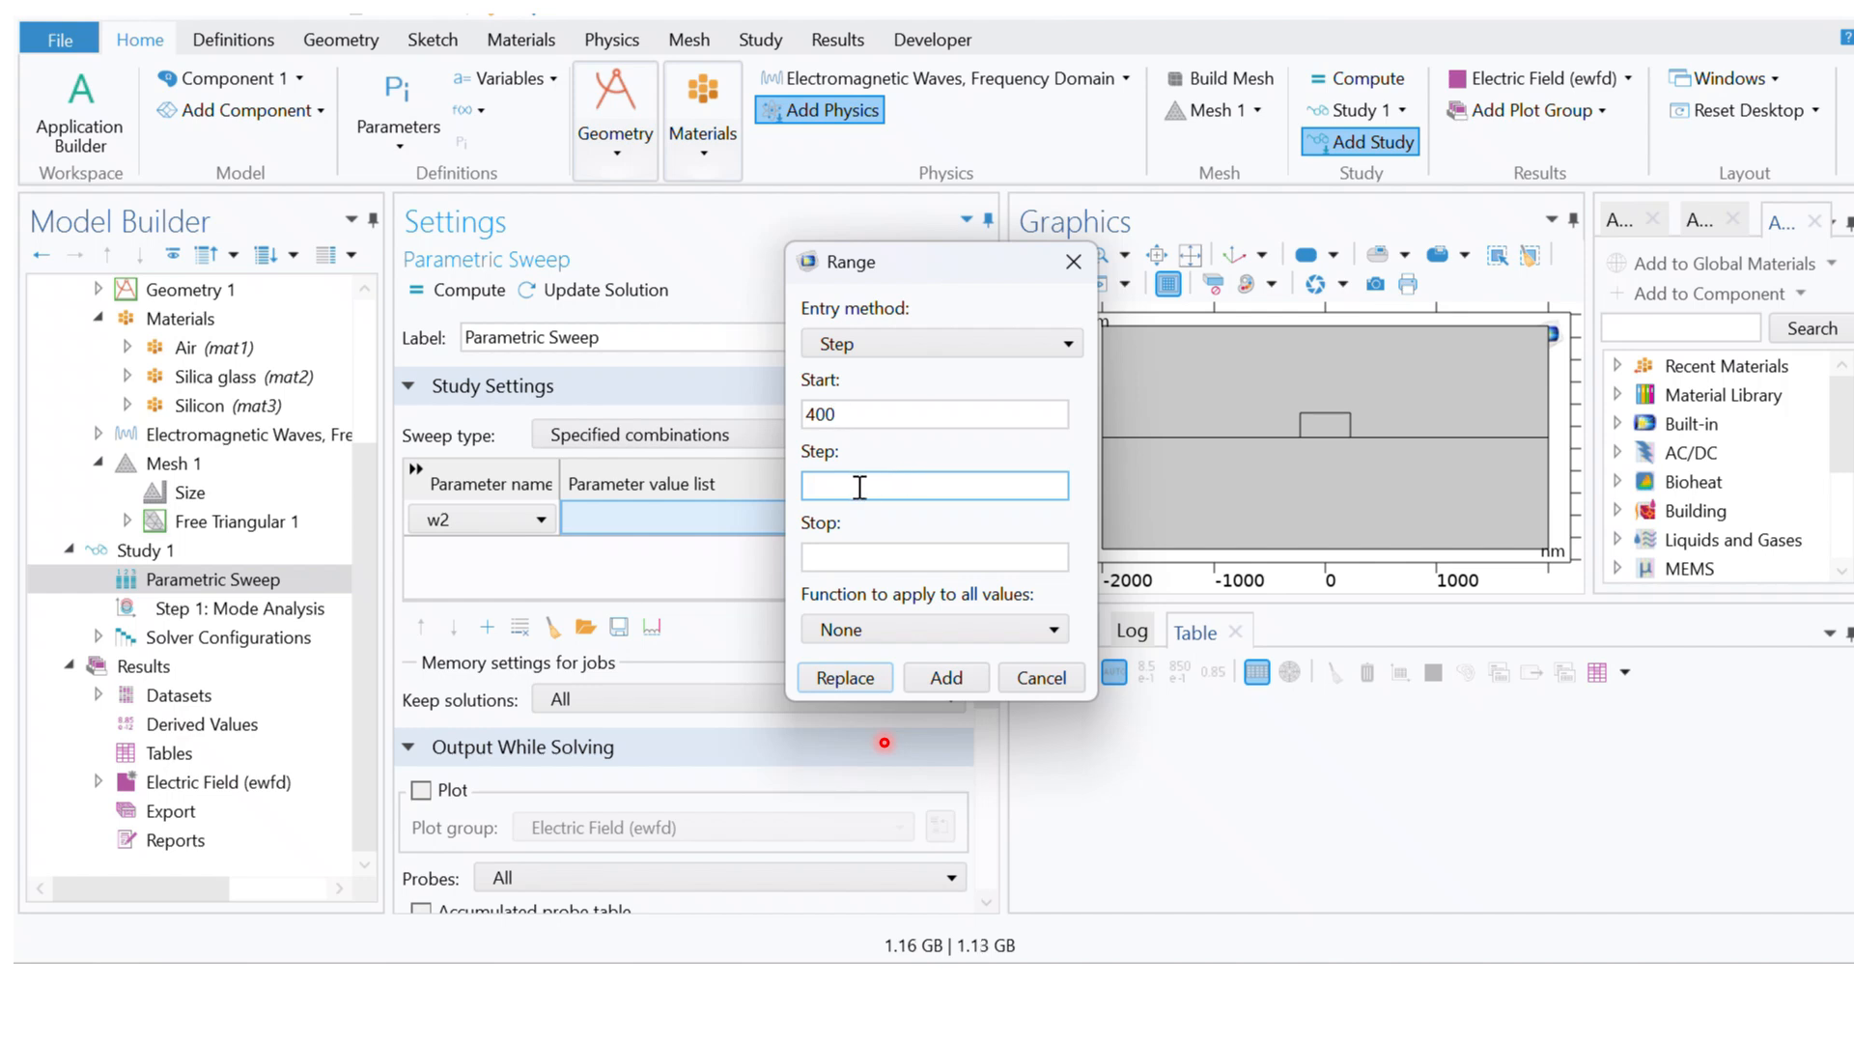
{"action": "type", "text": "10"}
{"action": "left_click", "coordinate": [878, 554]}
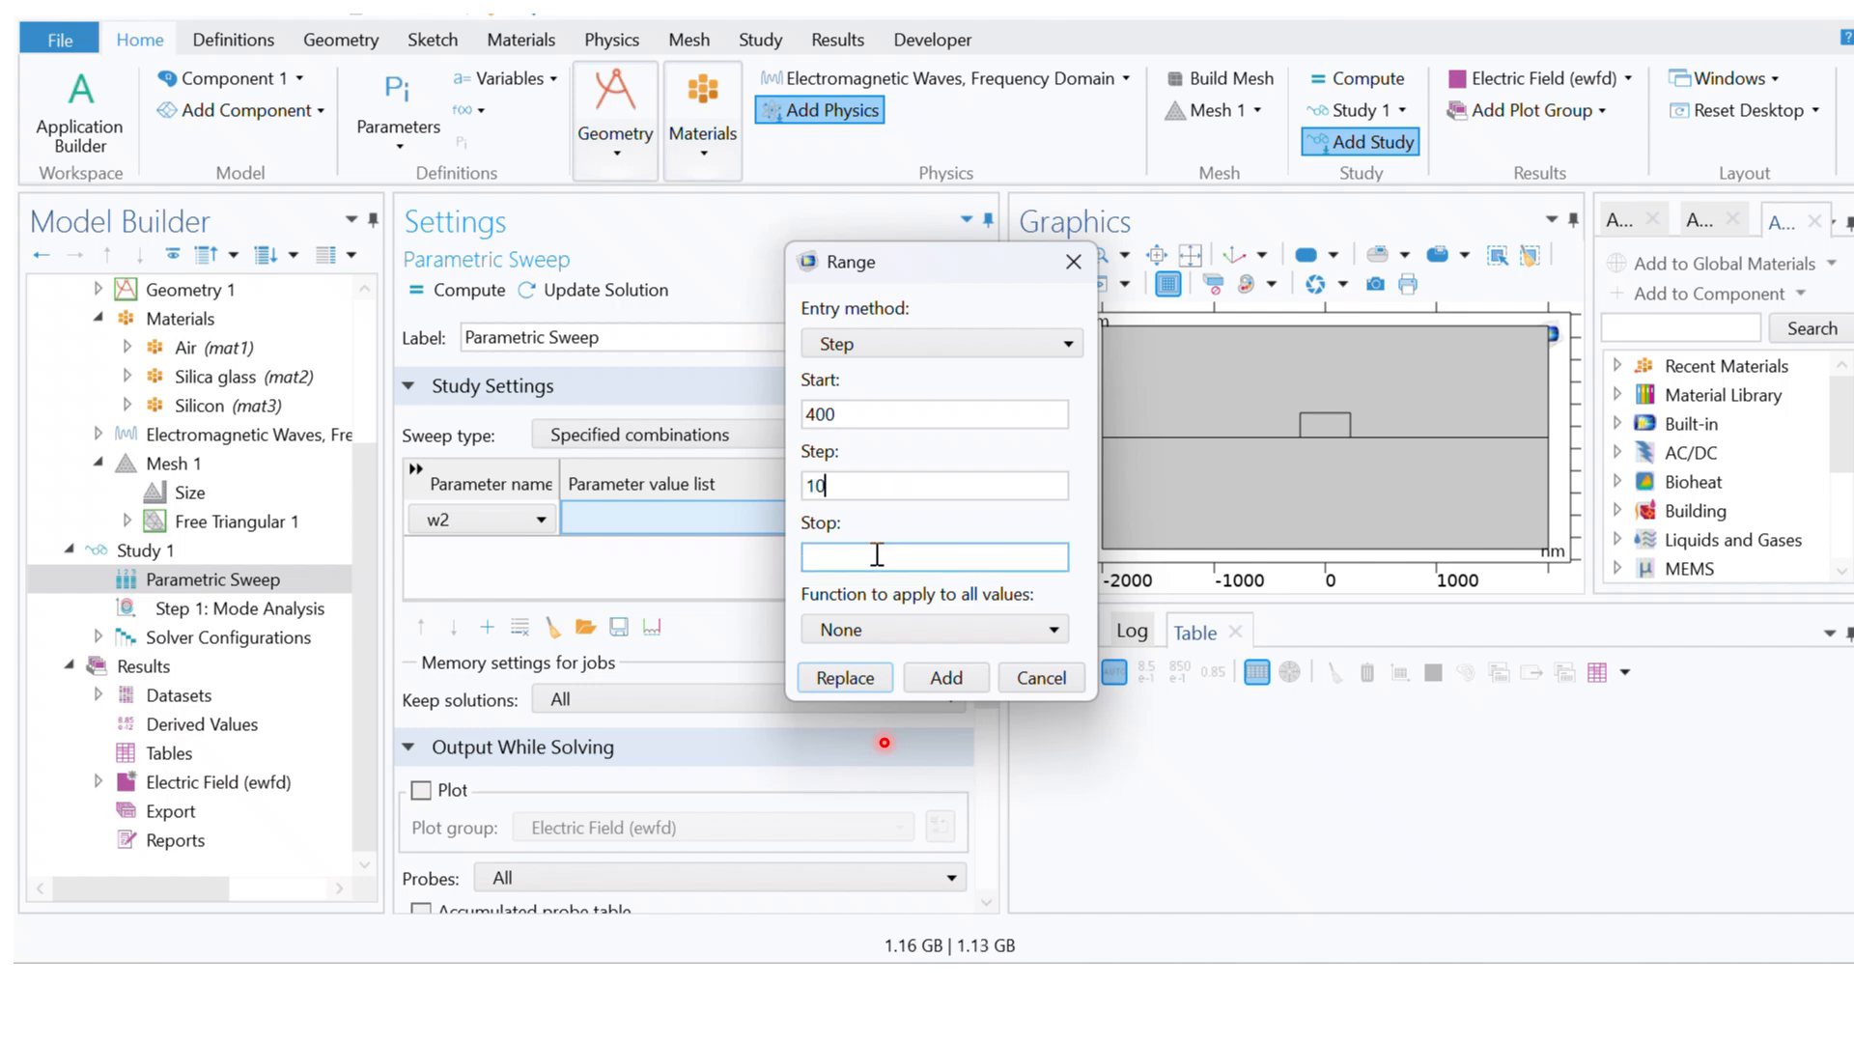
{"action": "left_click", "coordinate": [874, 558]}
{"action": "type", "text": "500"}
{"action": "left_click", "coordinate": [850, 418]}
{"action": "left_click", "coordinate": [950, 682]}
Step: Set the parameter unit of the w2 sweep to nm
{"action": "left_click", "coordinate": [833, 519]}
{"action": "left_click", "coordinate": [823, 518]}
{"action": "type", "text": "nm"}
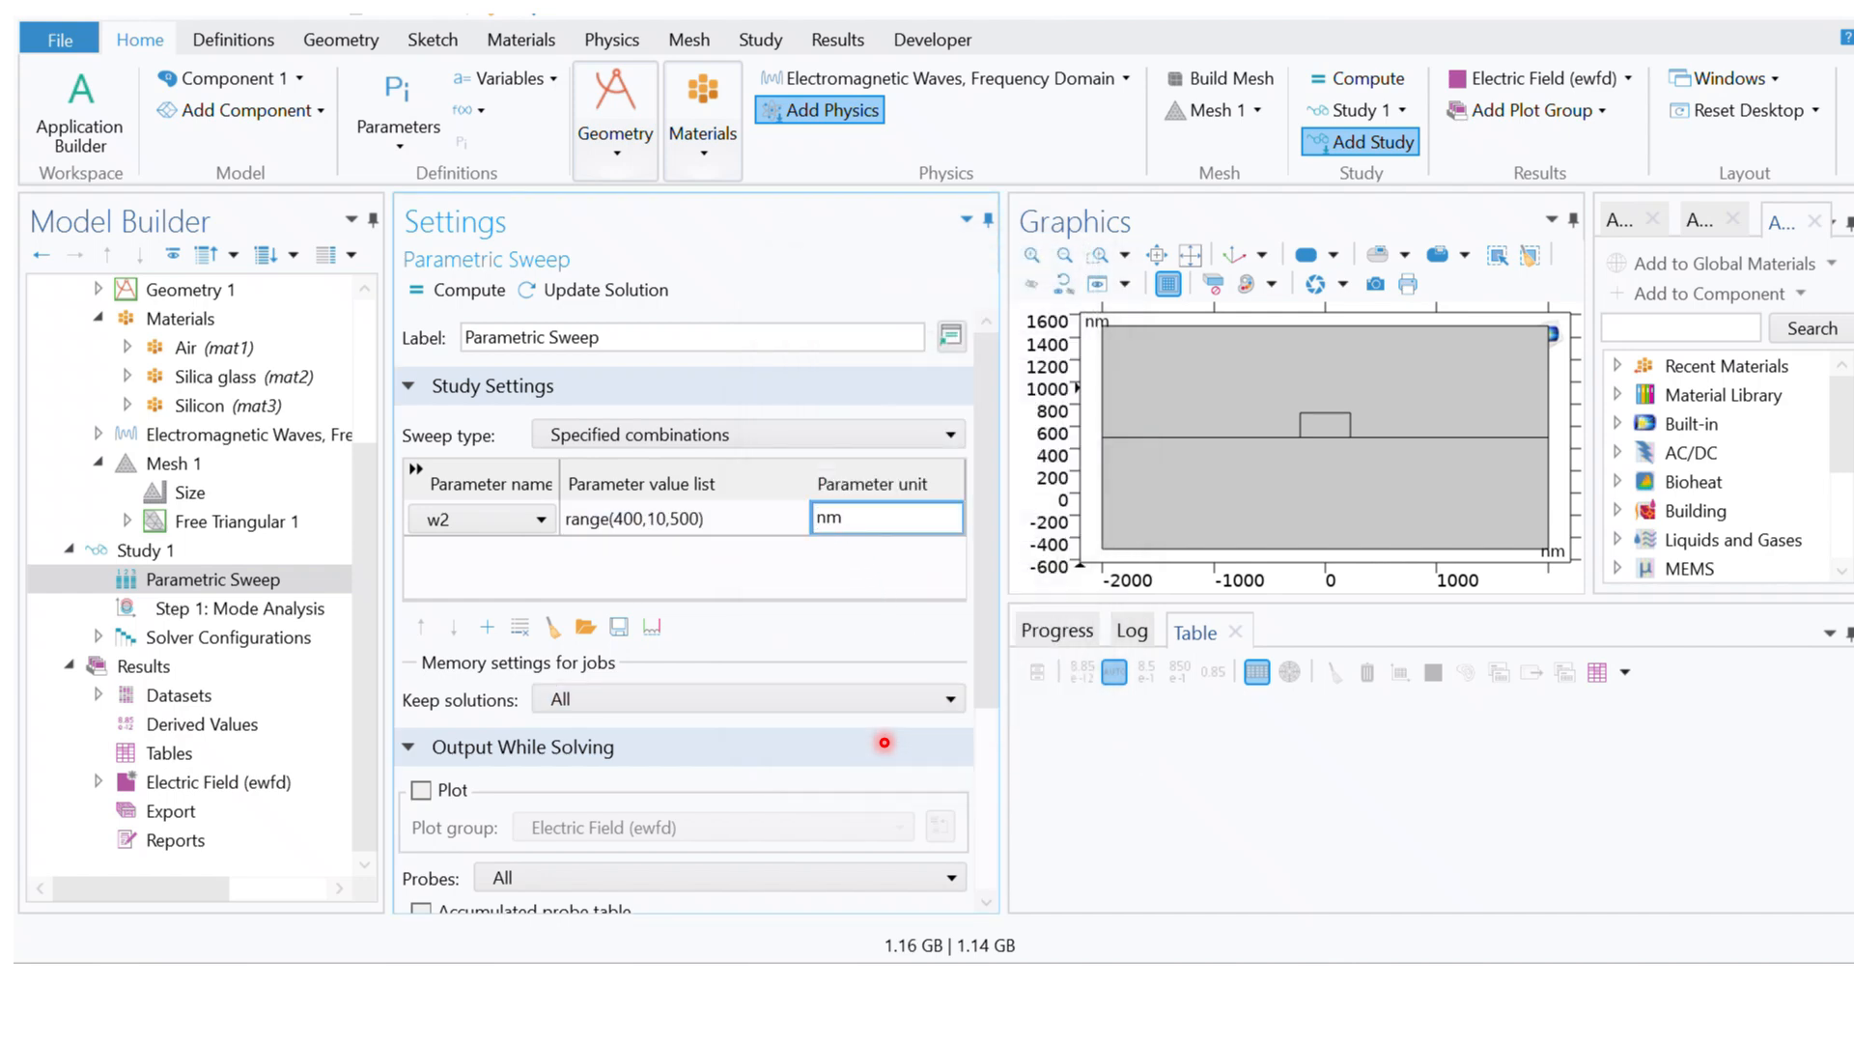
{"action": "key", "text": "Return"}
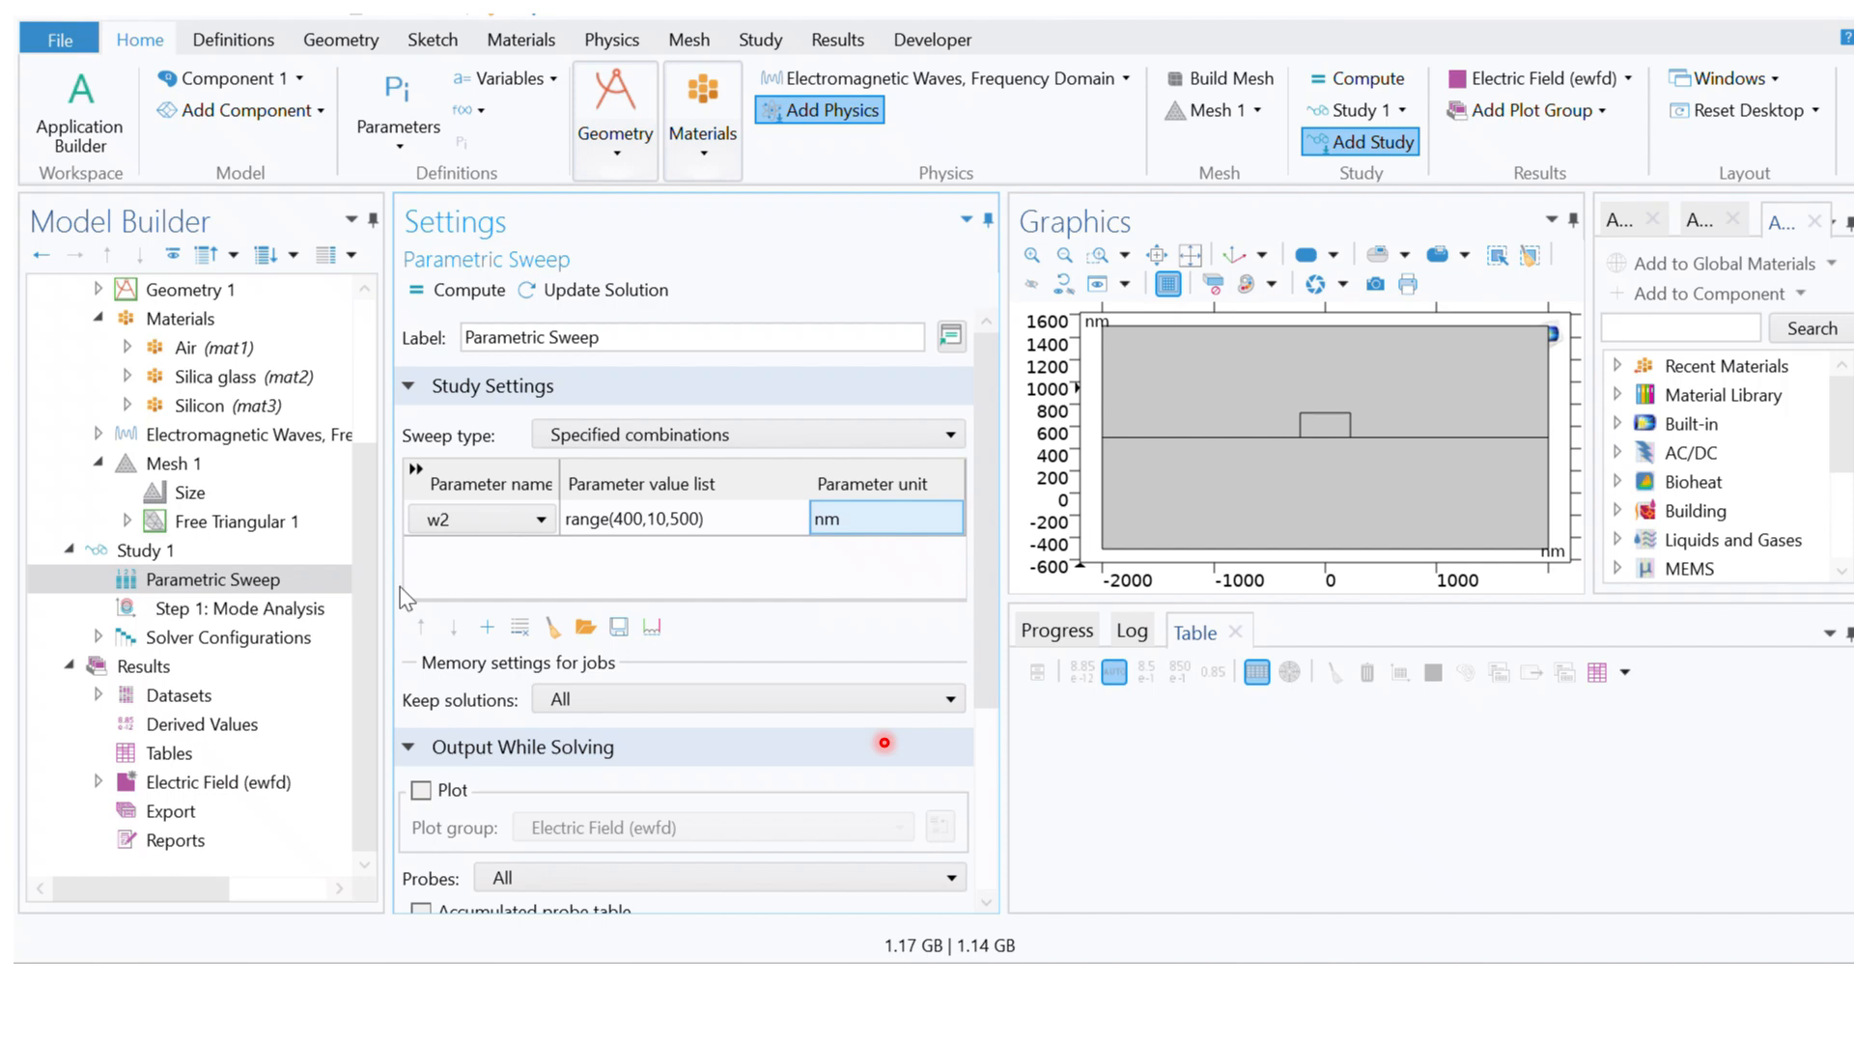
Step: Compute the study and show the last effective mode index solution in the Electric Field (ewfd) 1 plot
{"action": "scroll", "coordinate": [367, 559], "scroll_direction": "up", "scroll_amount": 1}
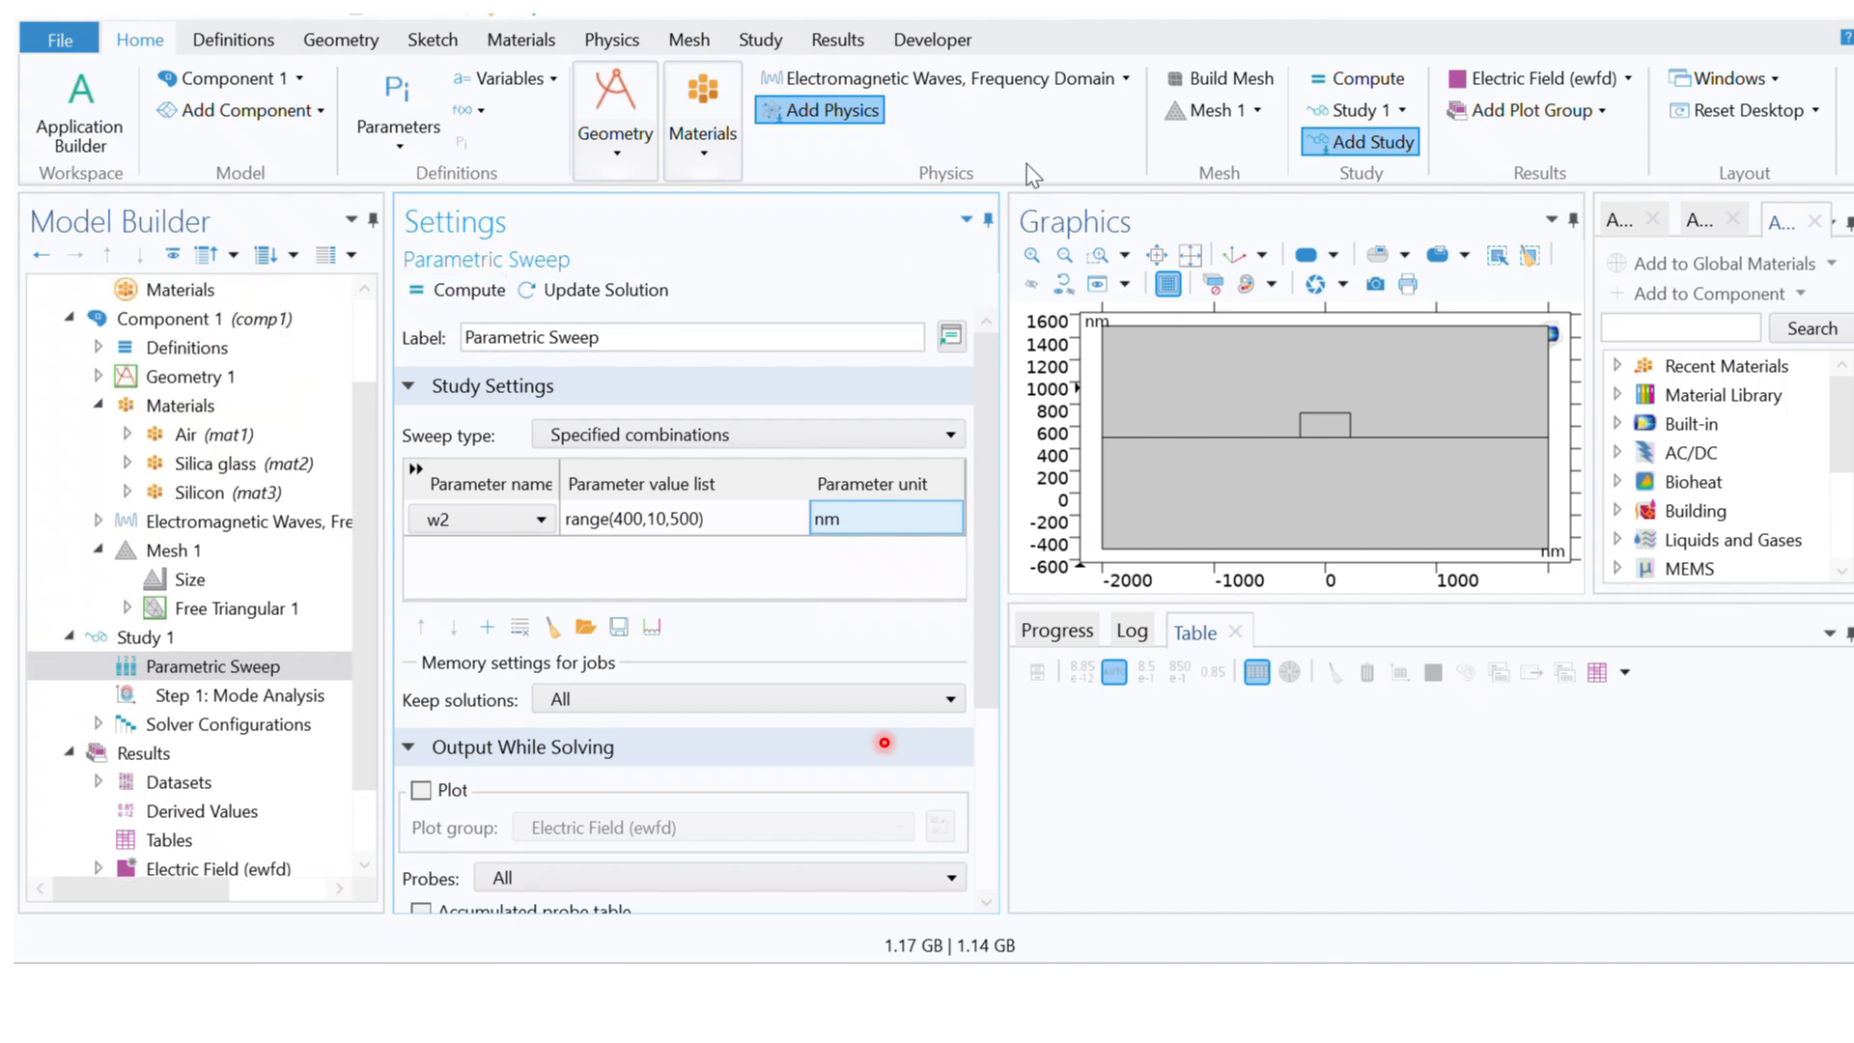
{"action": "left_click", "coordinate": [1341, 81]}
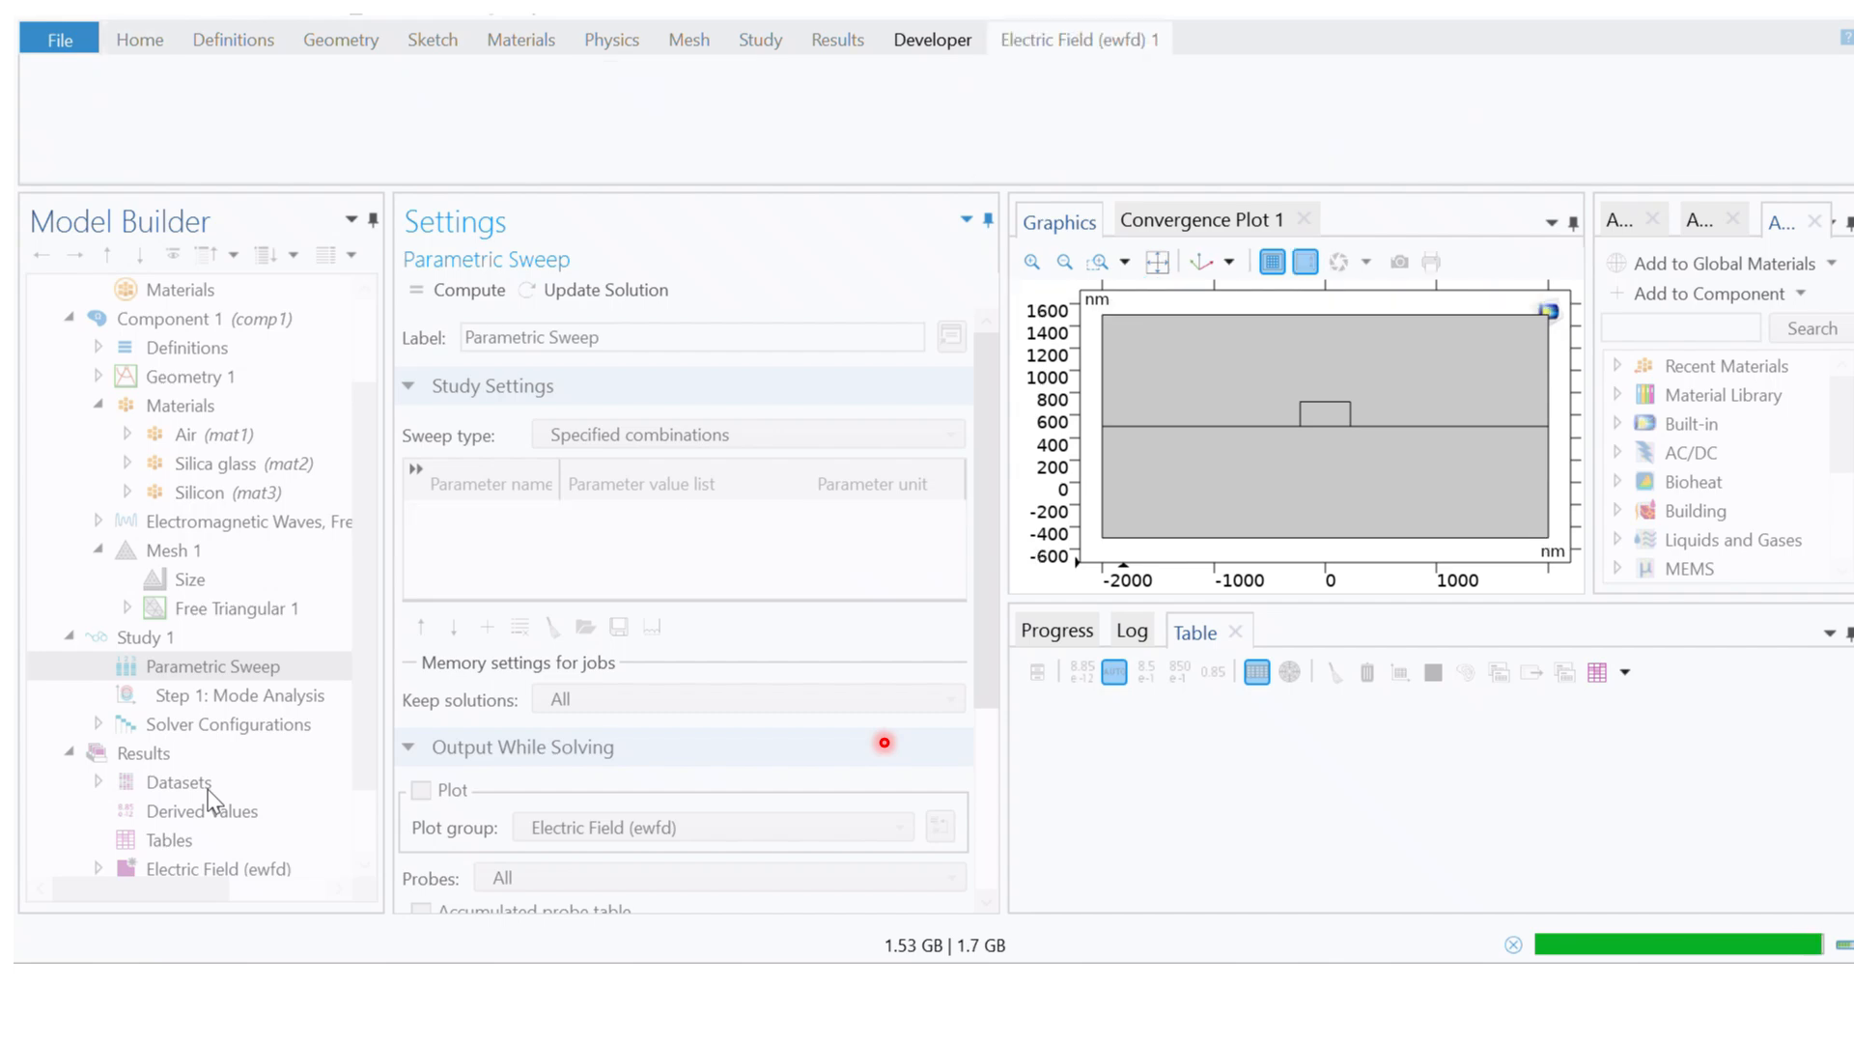
{"action": "left_click_drag", "start_coordinate": [359, 620], "coordinate": [364, 703]}
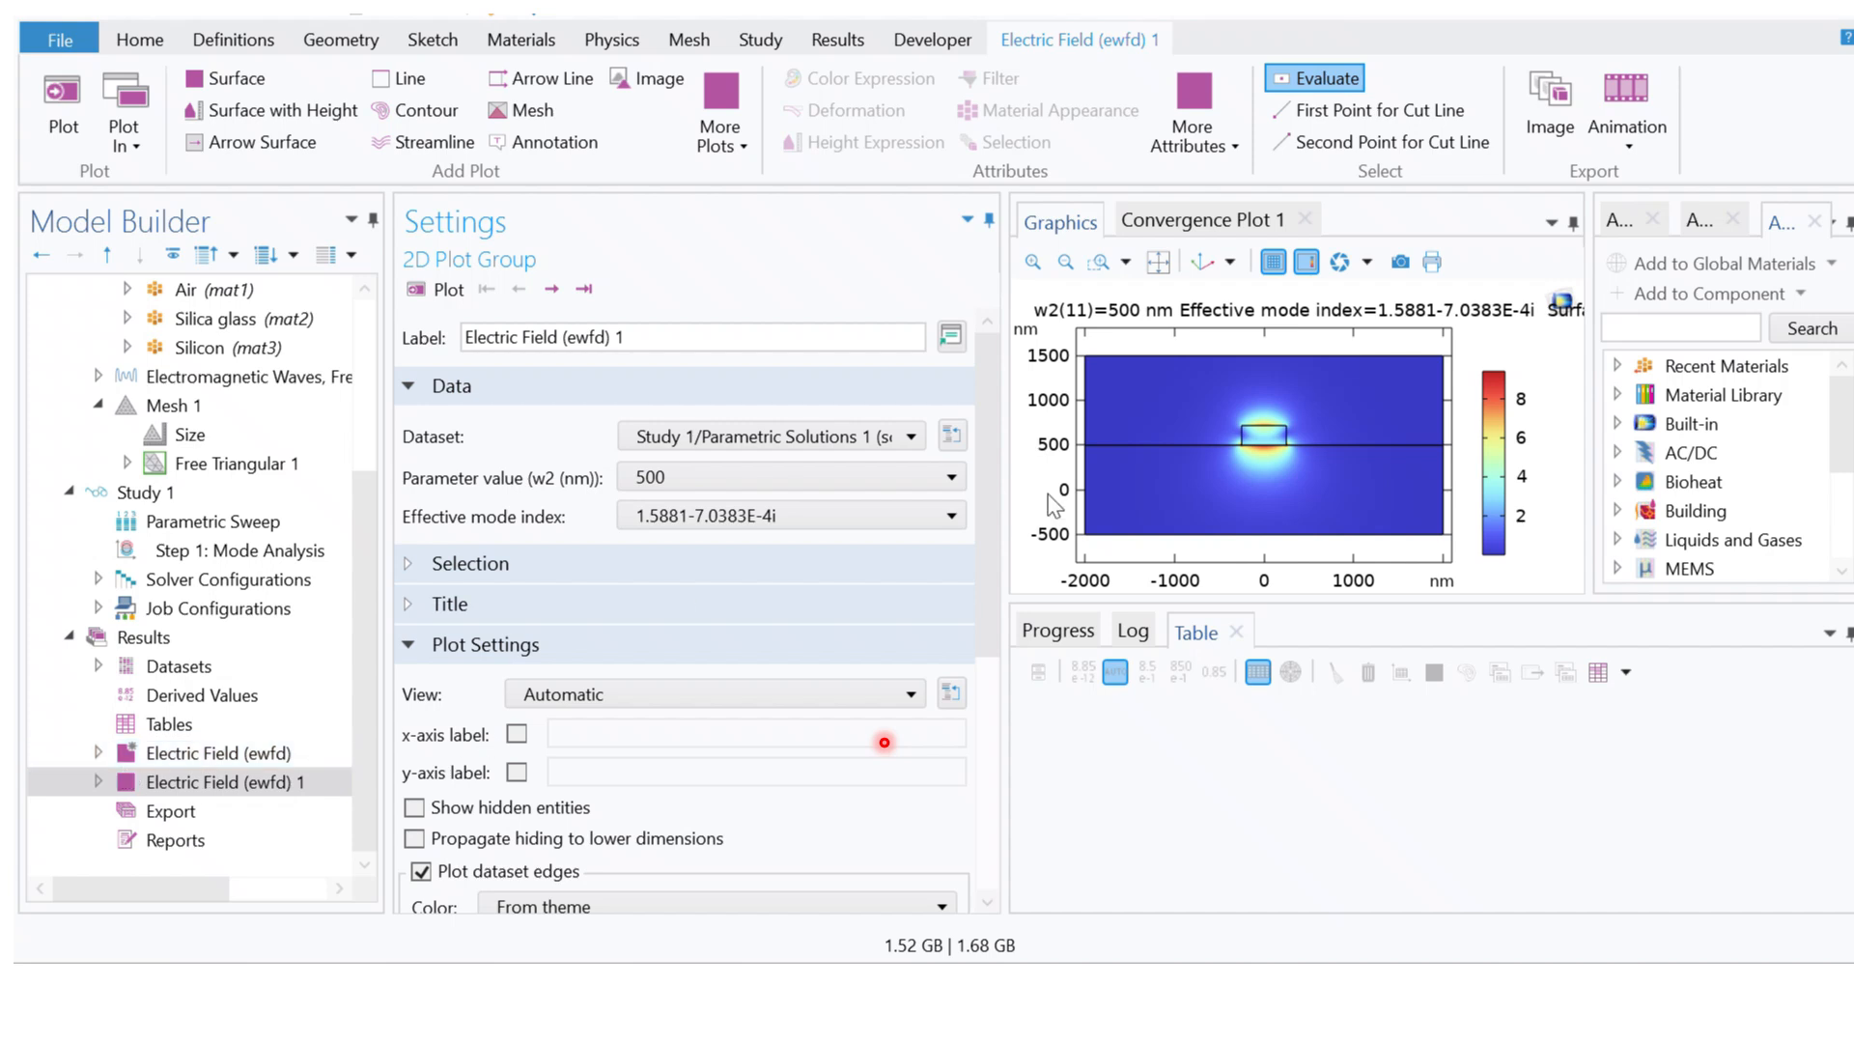
{"action": "left_click", "coordinate": [564, 289]}
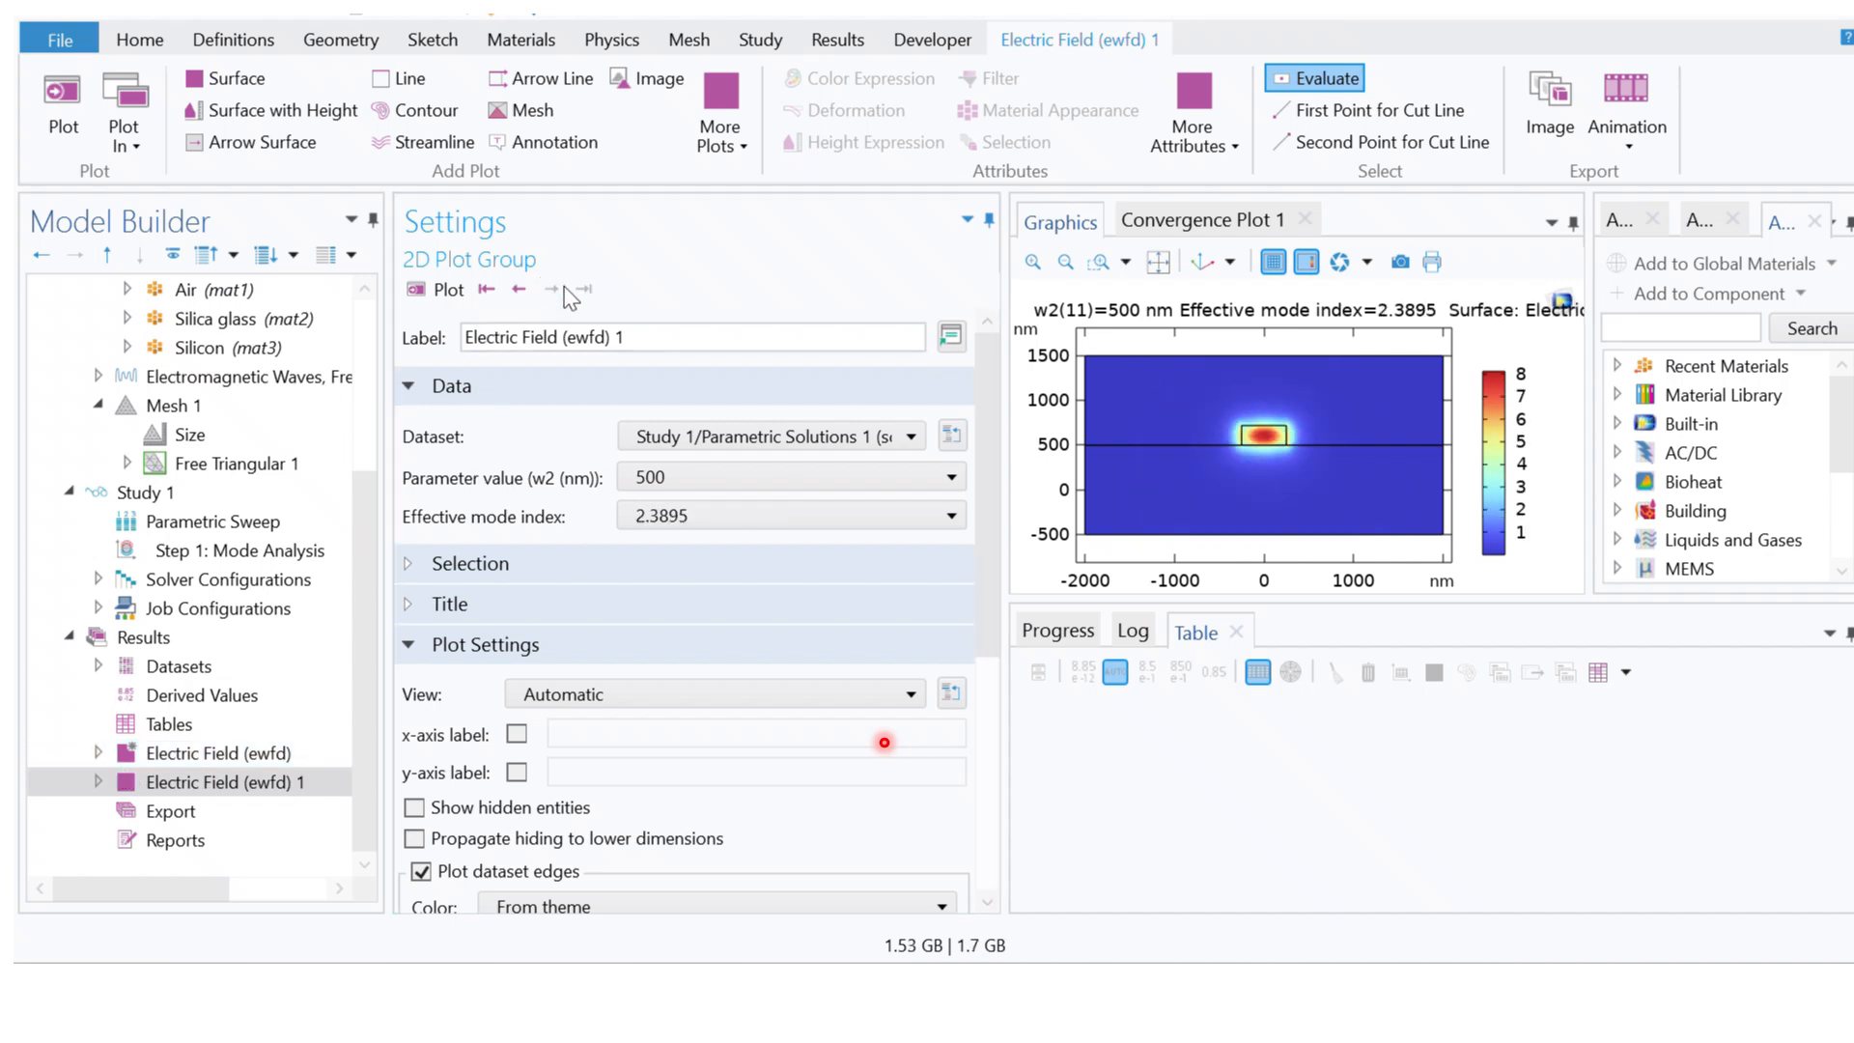
Step: Add a Global Evaluation under Derived Values
{"action": "left_click", "coordinate": [202, 697]}
{"action": "right_click", "coordinate": [201, 705]}
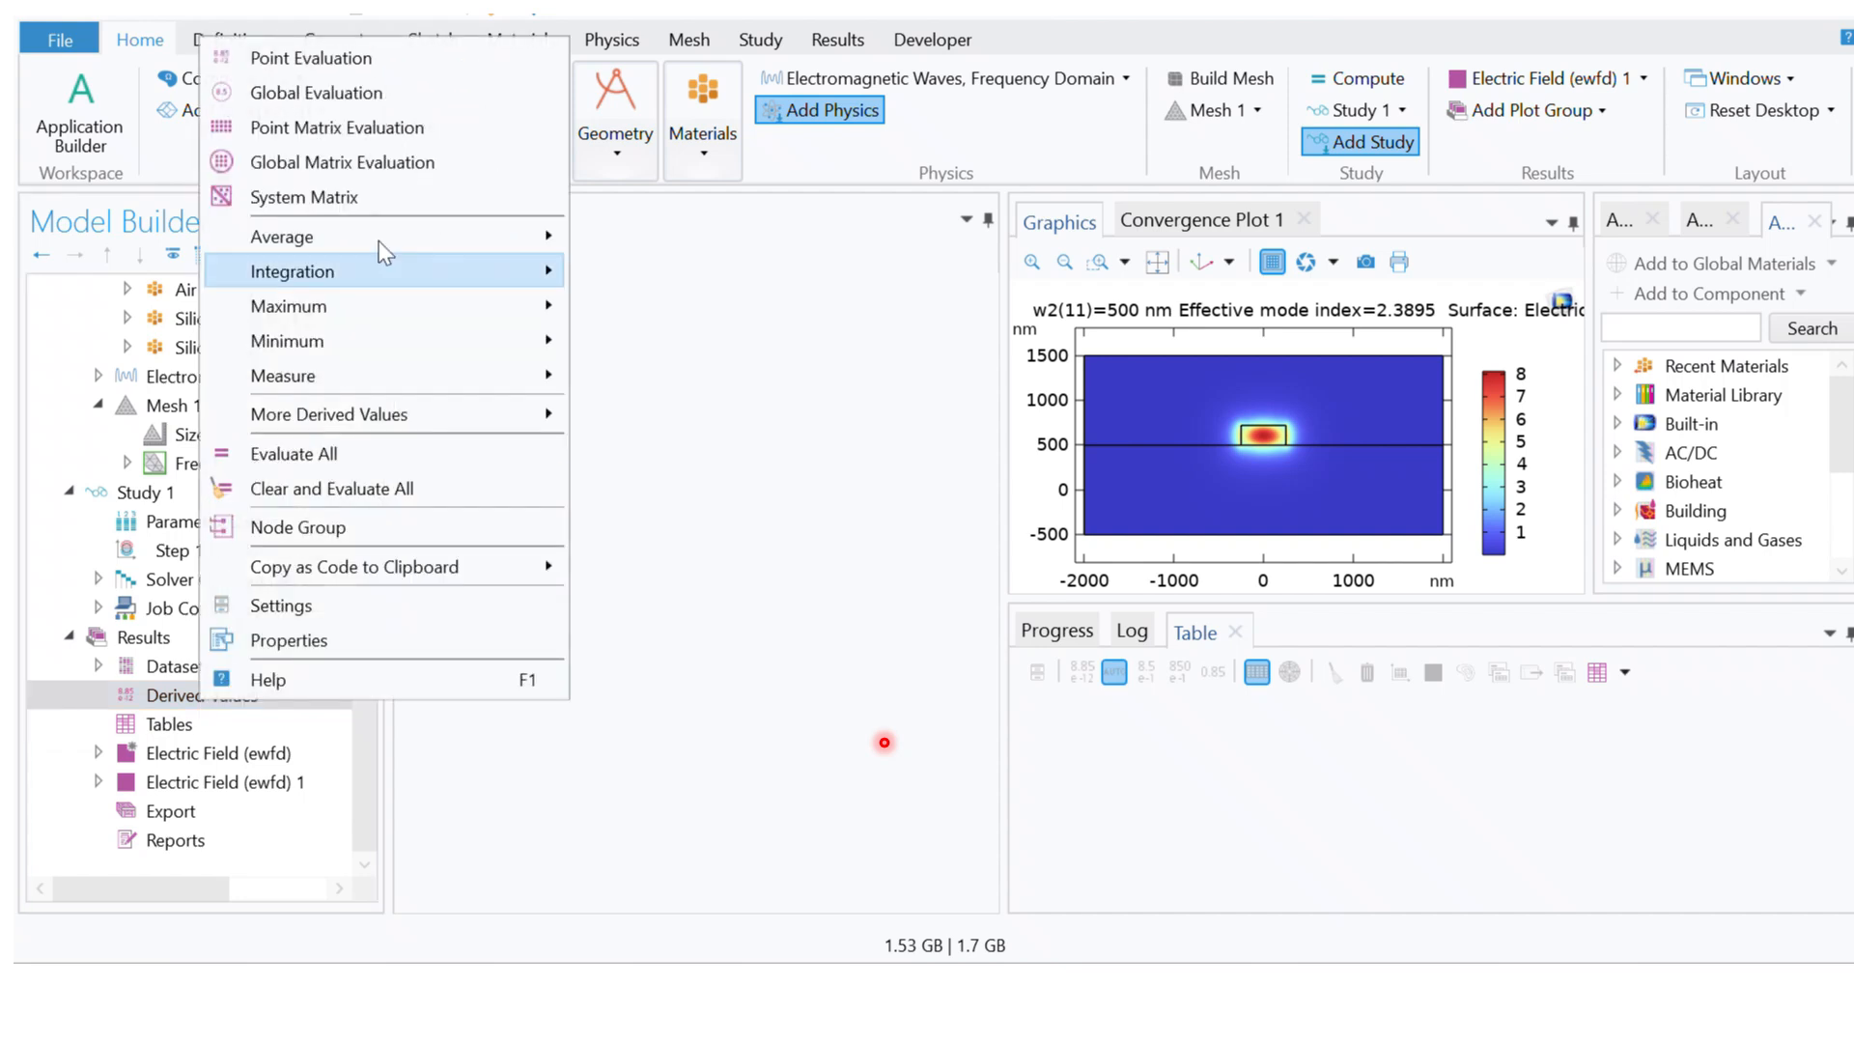
{"action": "left_click", "coordinate": [333, 94]}
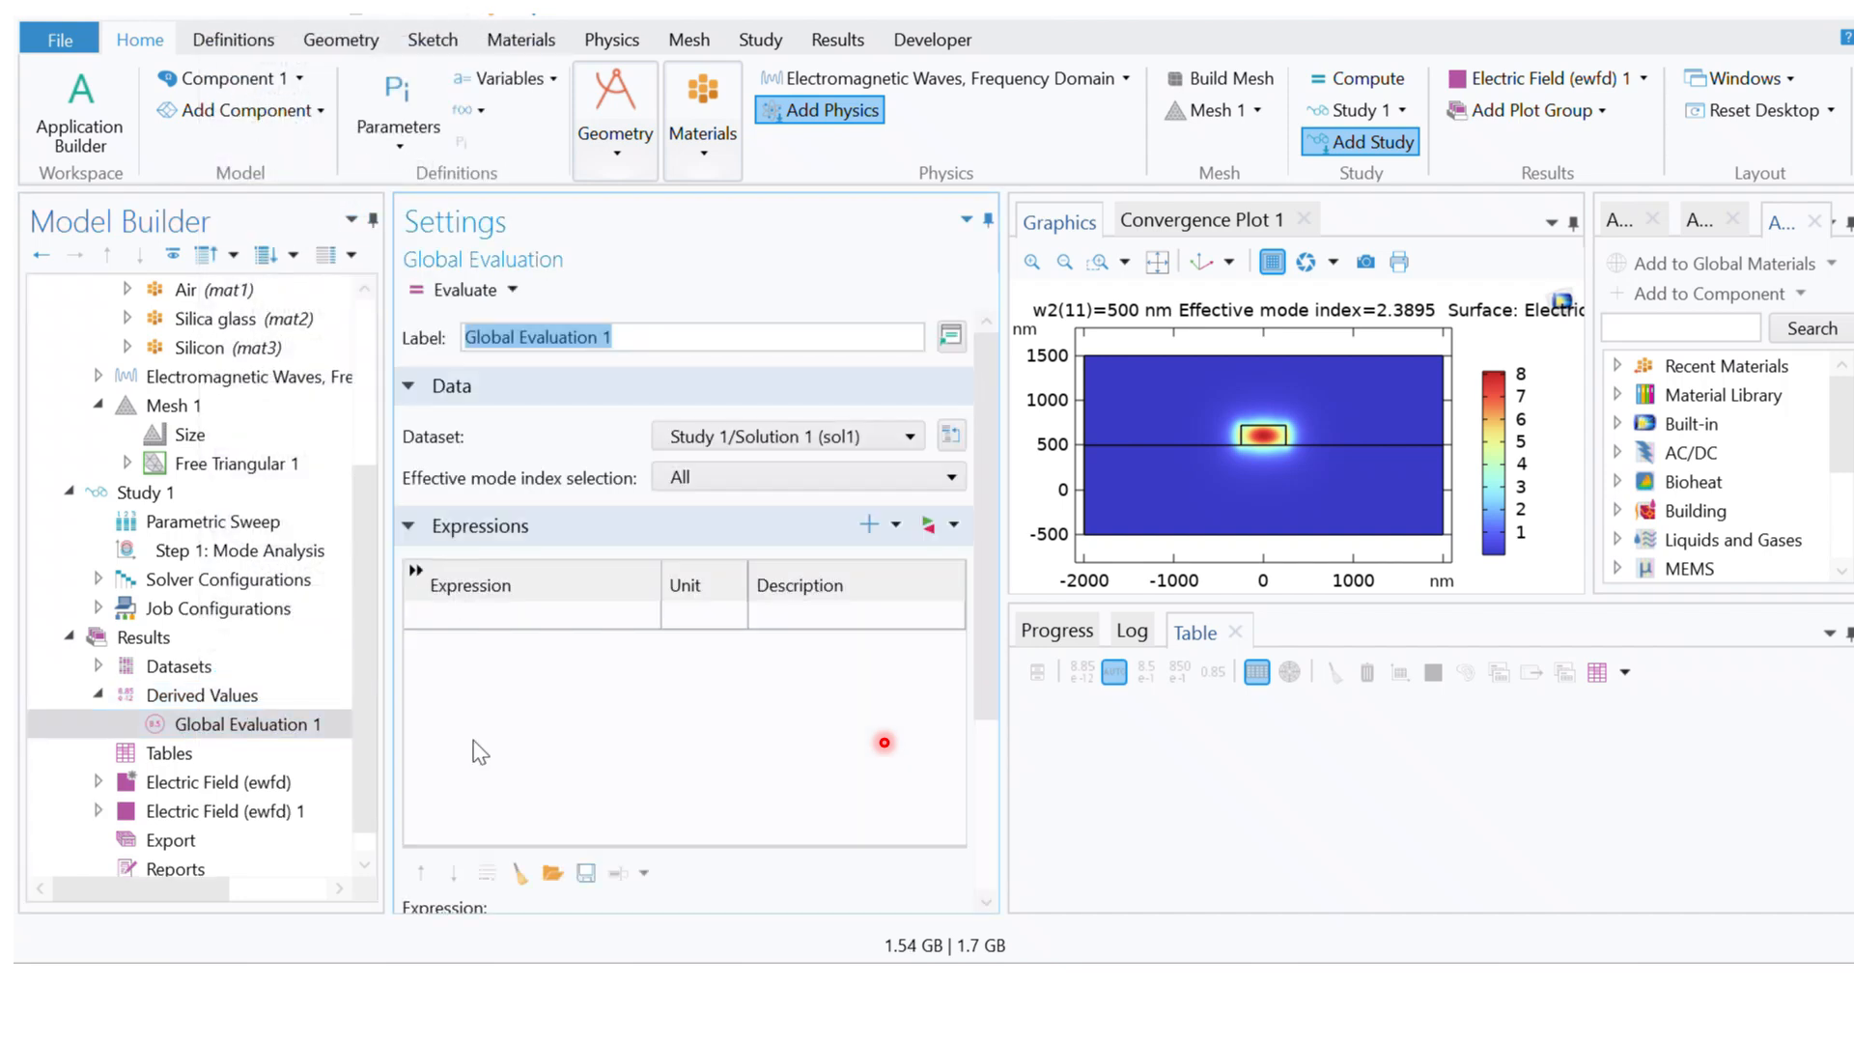
Step: Enter ewfd.neff as the Global Evaluation's expression and evaluate it
{"action": "left_click", "coordinate": [510, 614]}
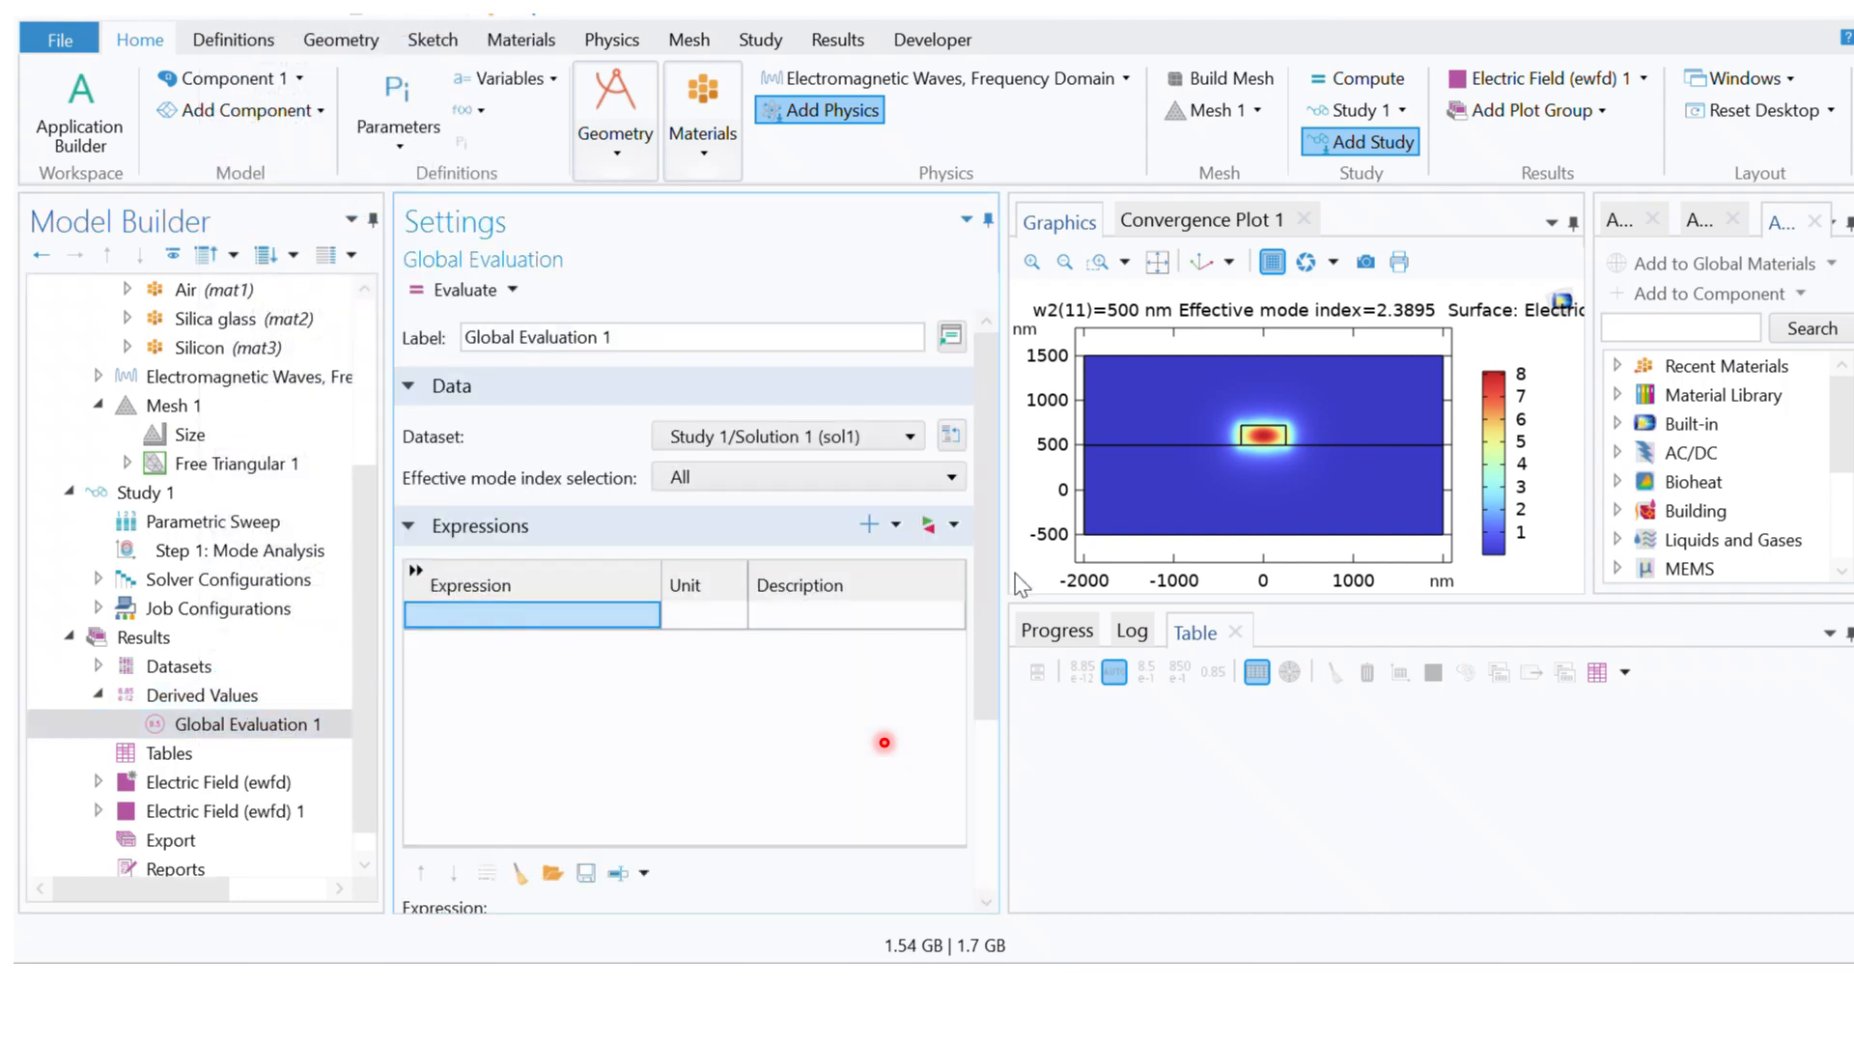
{"action": "left_click_drag", "start_coordinate": [983, 535], "coordinate": [964, 780]}
{"action": "left_click", "coordinate": [430, 674]}
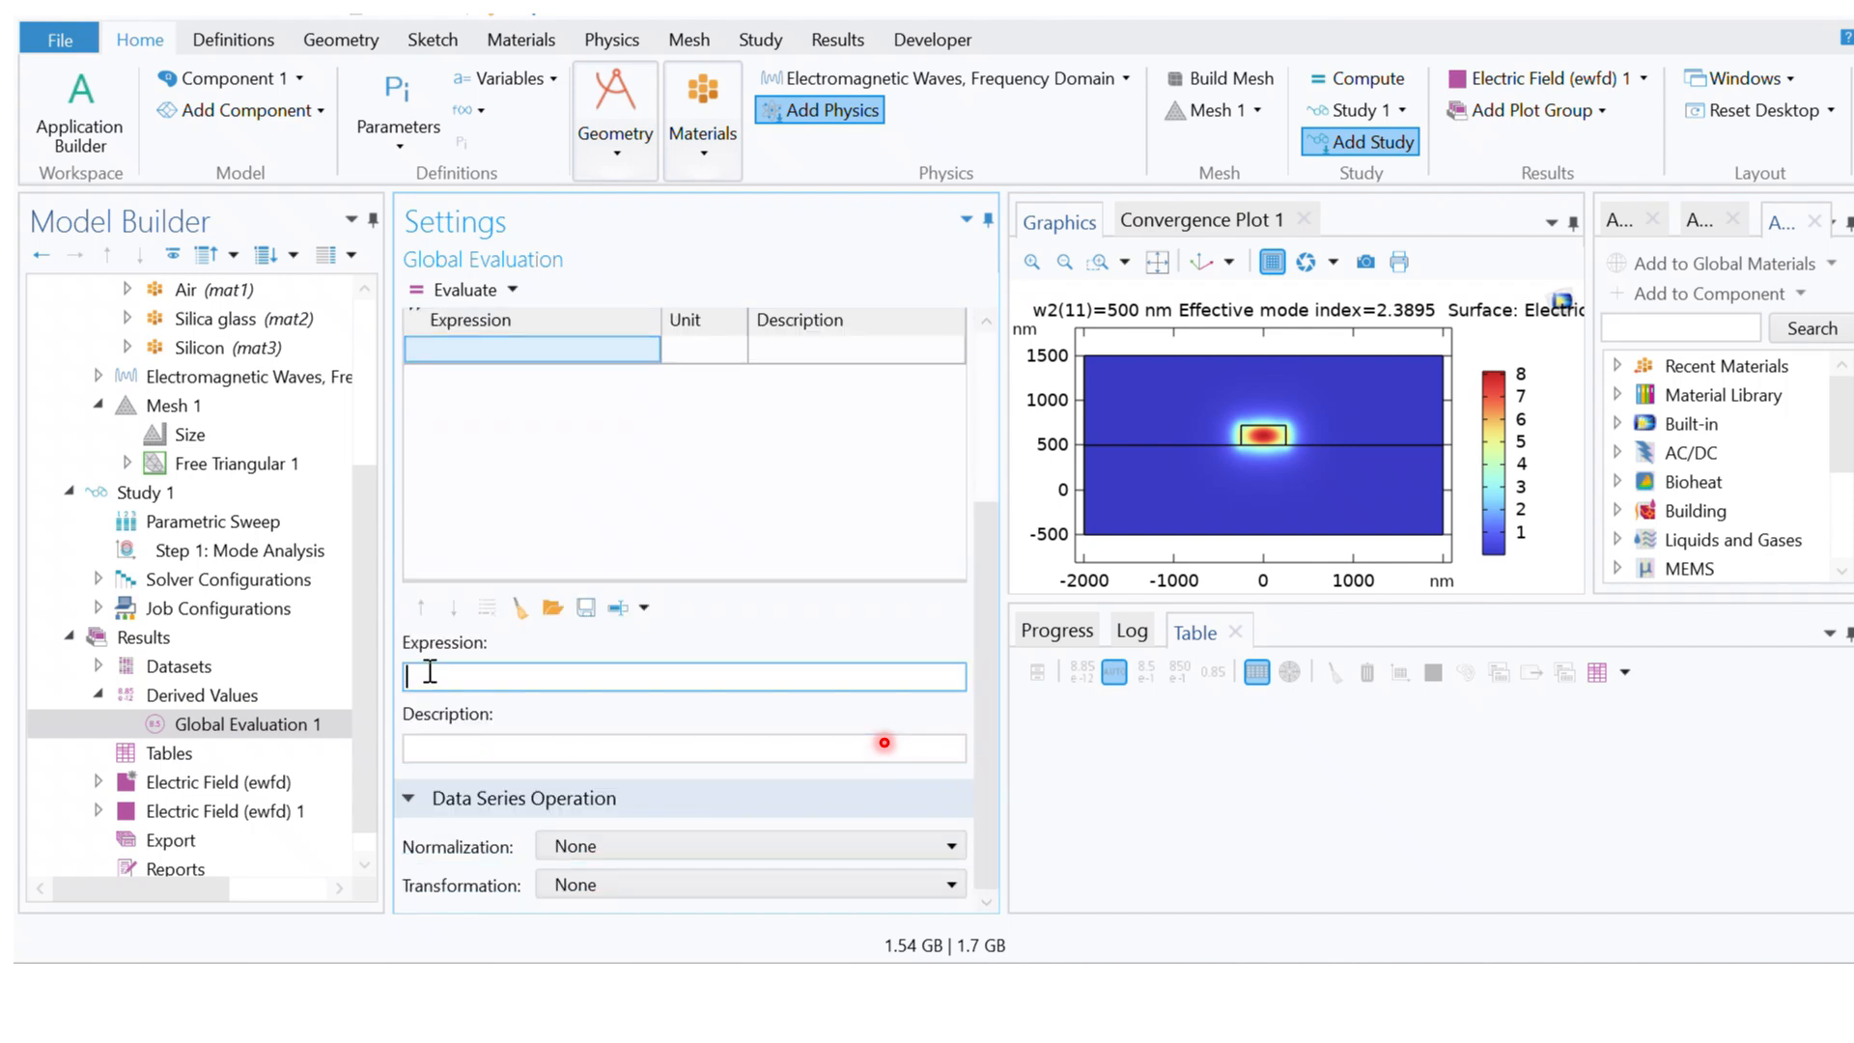
{"action": "type", "text": "ewfd.neff"}
{"action": "key", "text": "Return"}
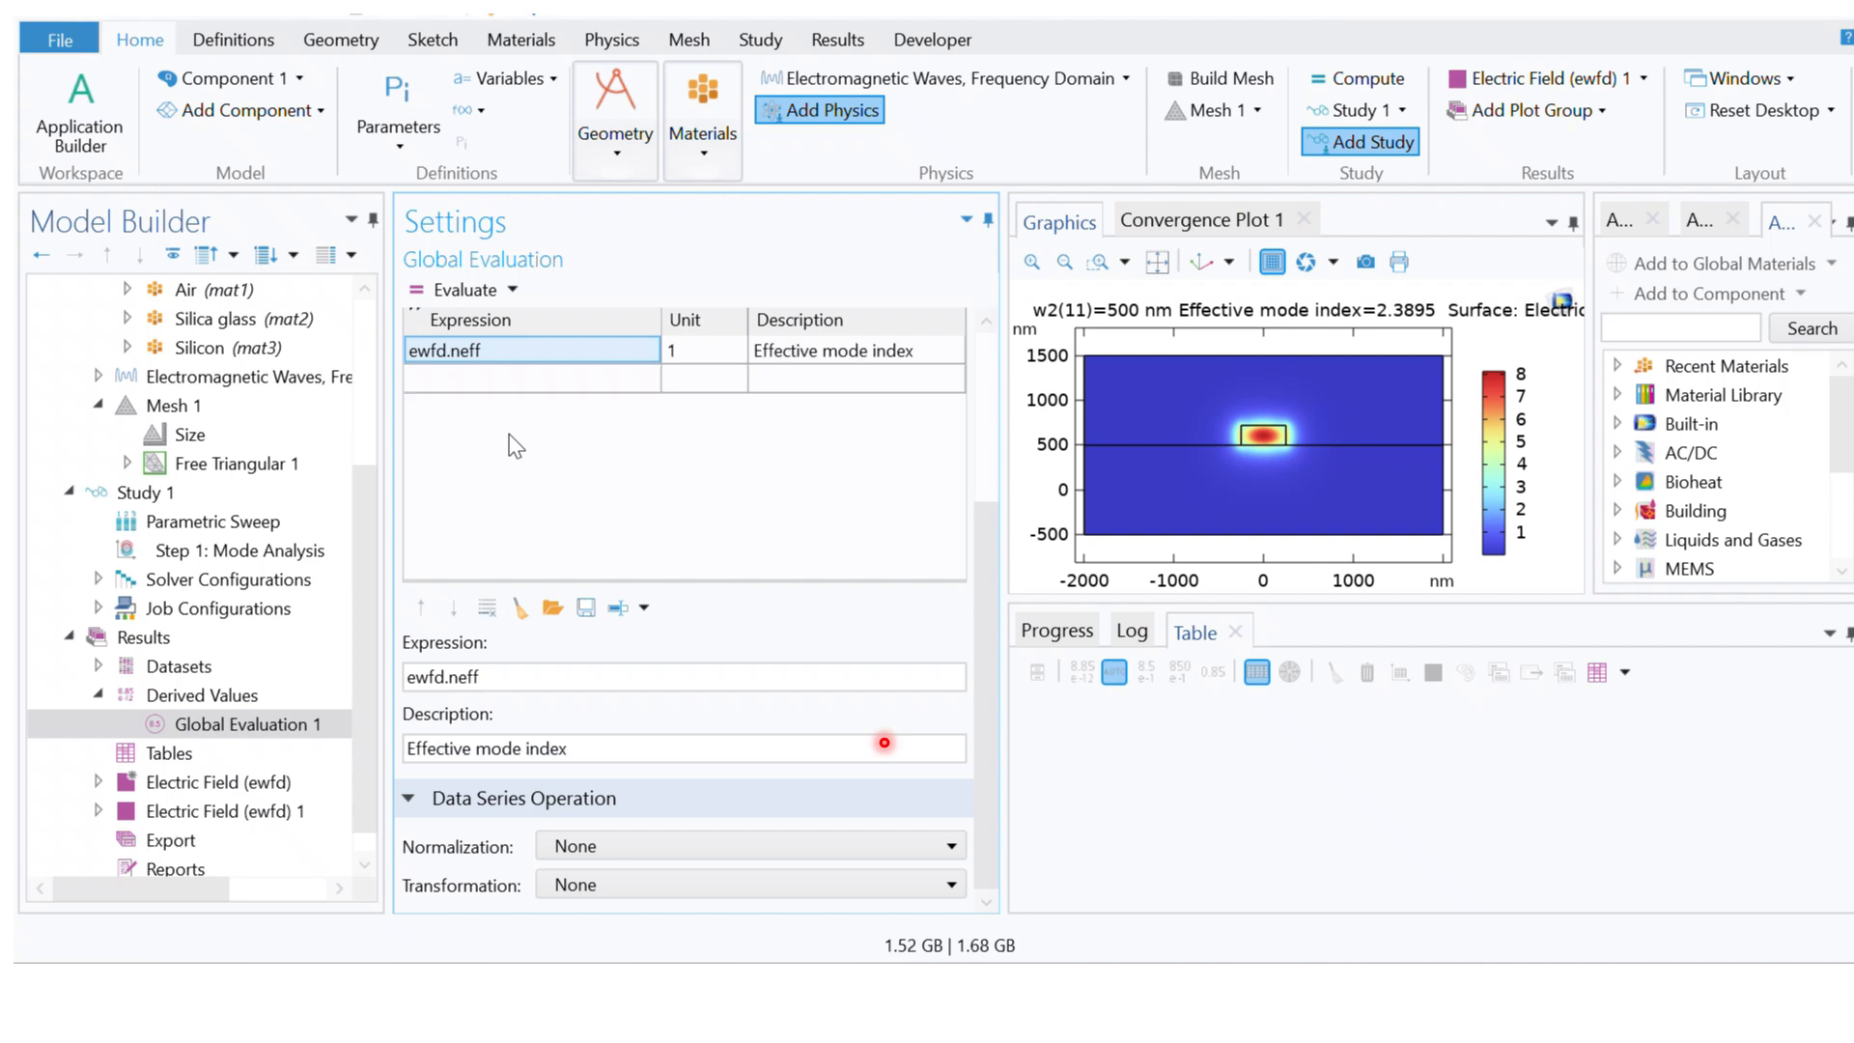
{"action": "left_click", "coordinate": [460, 291]}
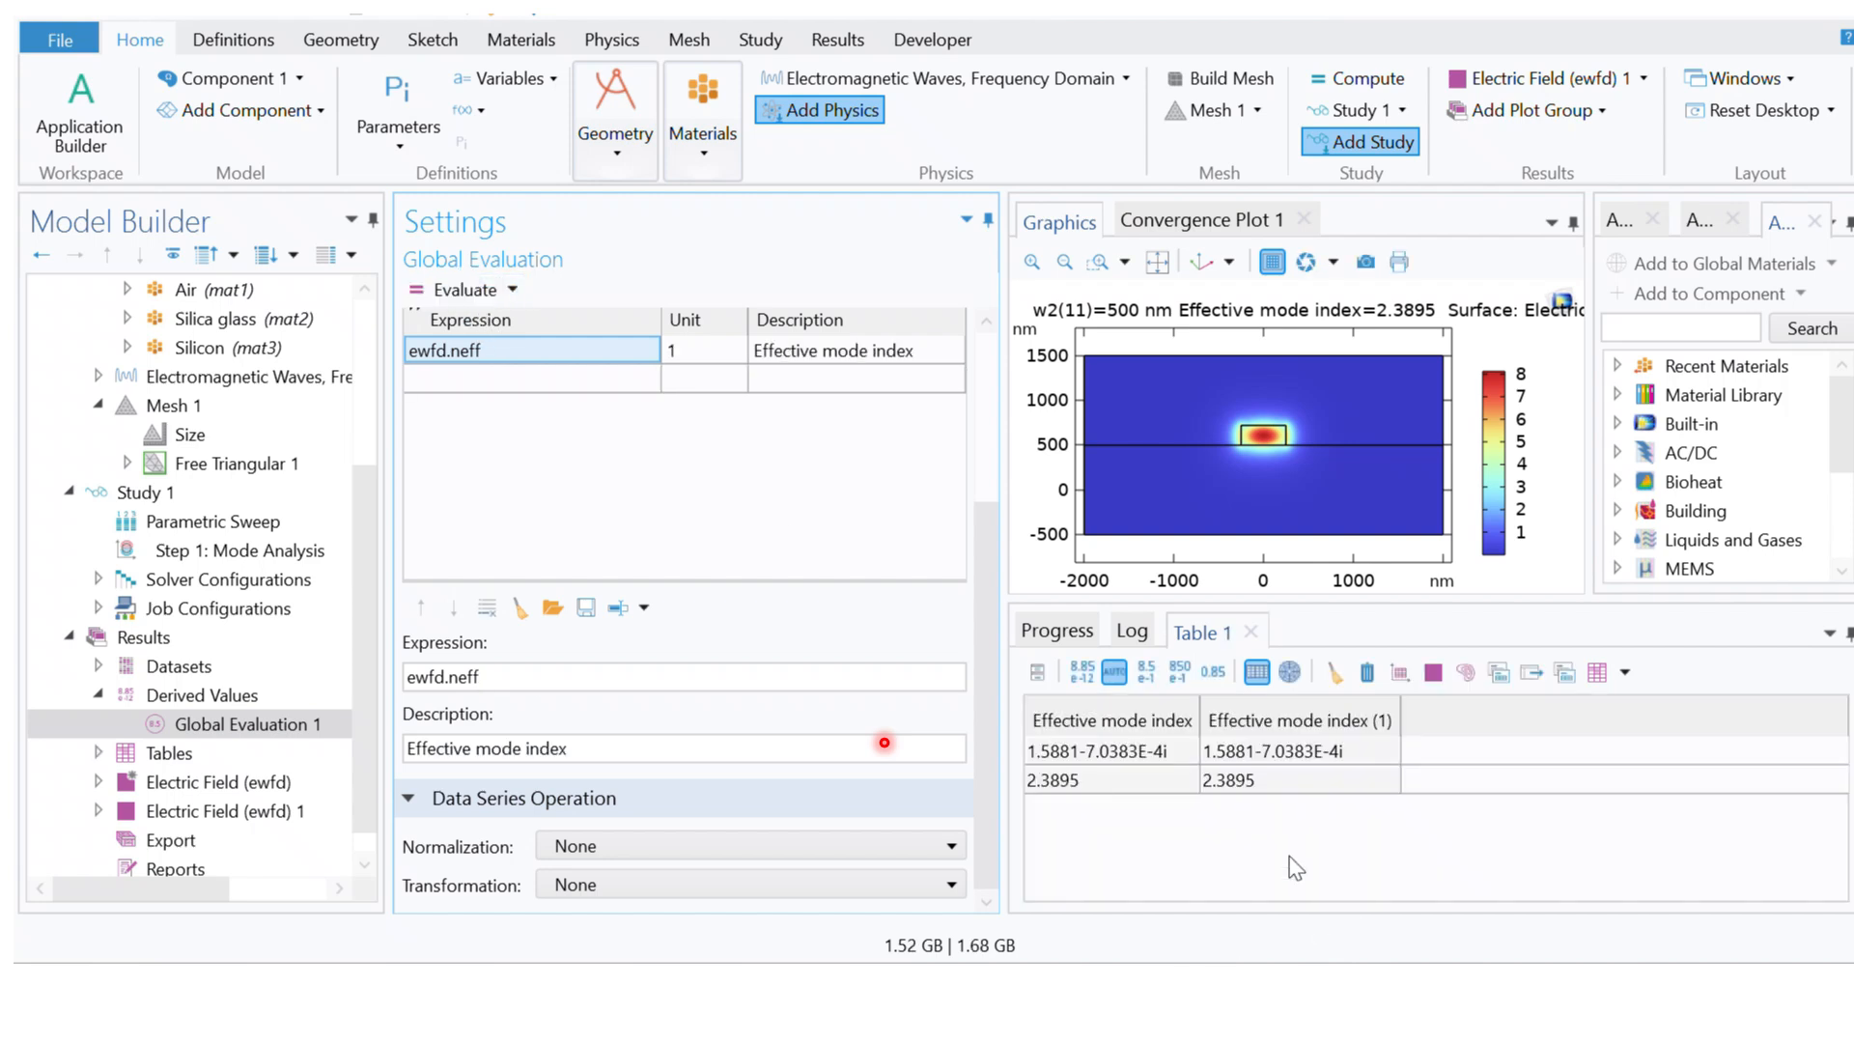
Step: Switch the Global Evaluation's dataset to Study 1/Parametric Solutions and re-evaluate it into a cleared Table 1
{"action": "left_click_drag", "start_coordinate": [995, 654], "coordinate": [1004, 461]}
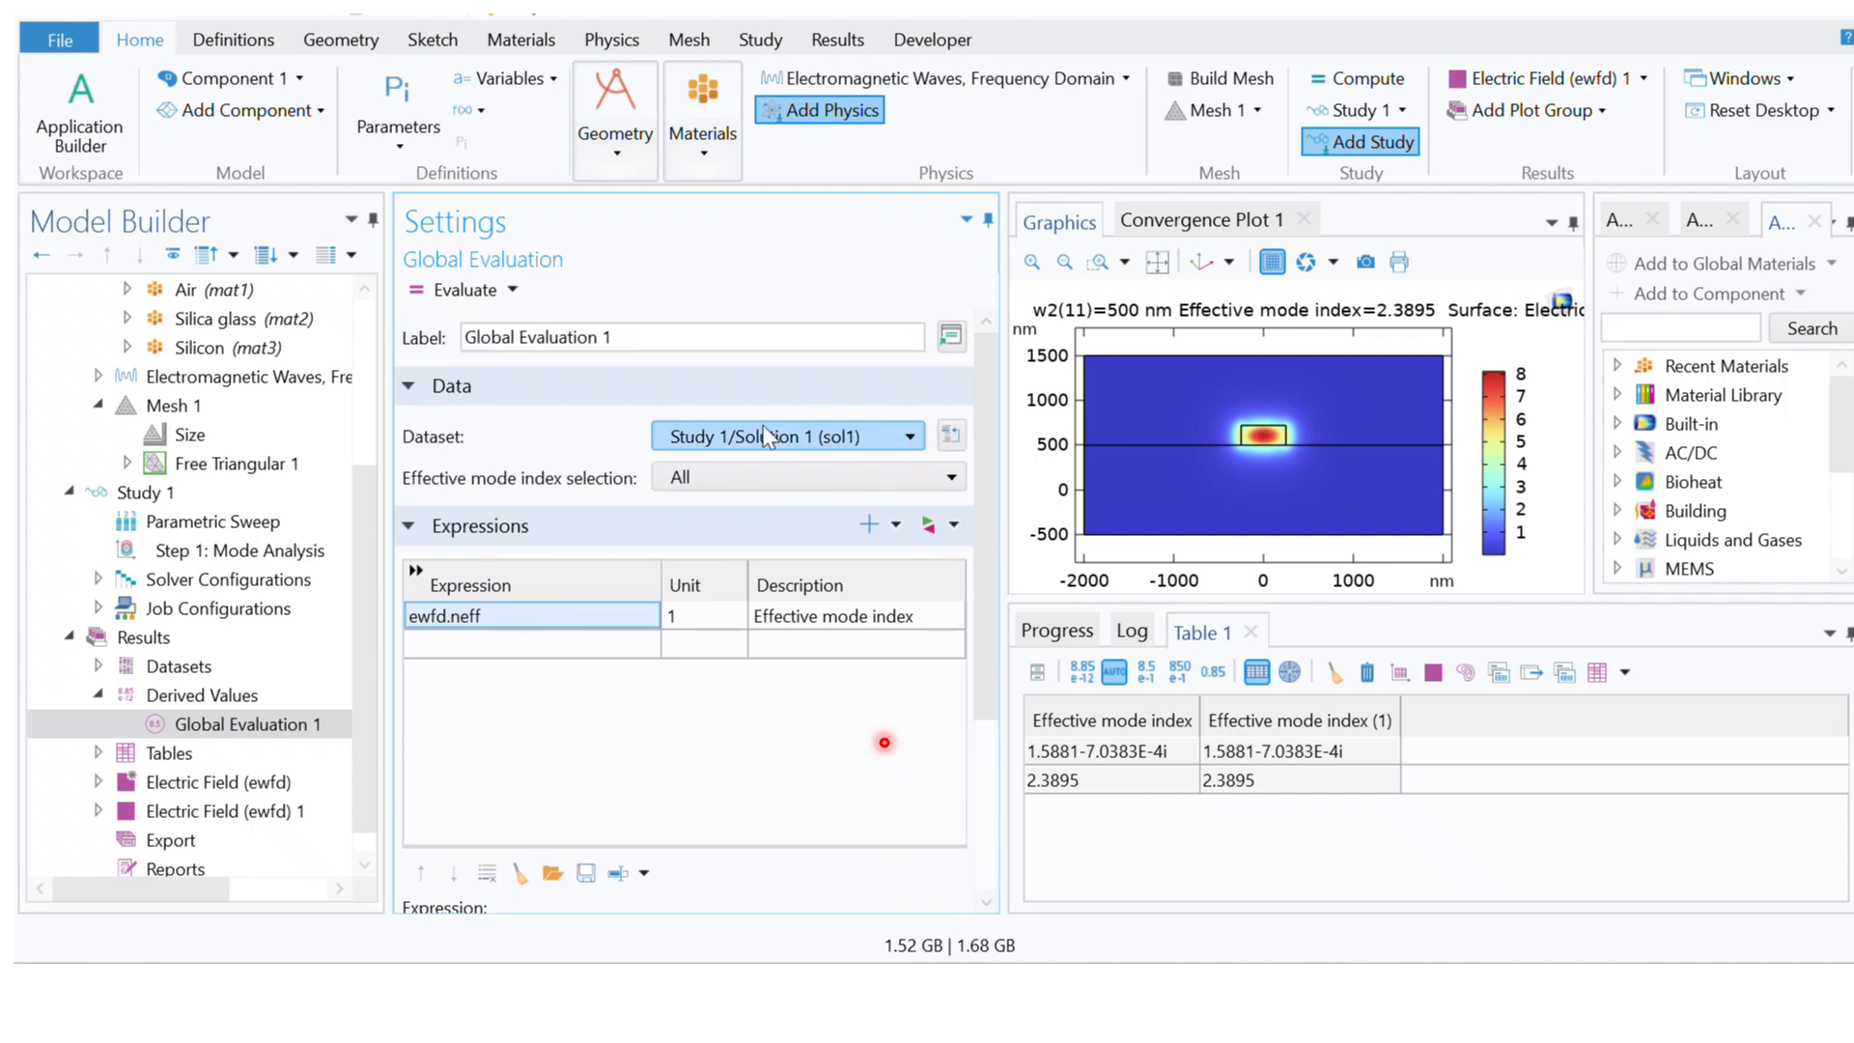
{"action": "left_click", "coordinate": [678, 437]}
{"action": "left_click", "coordinate": [716, 528]}
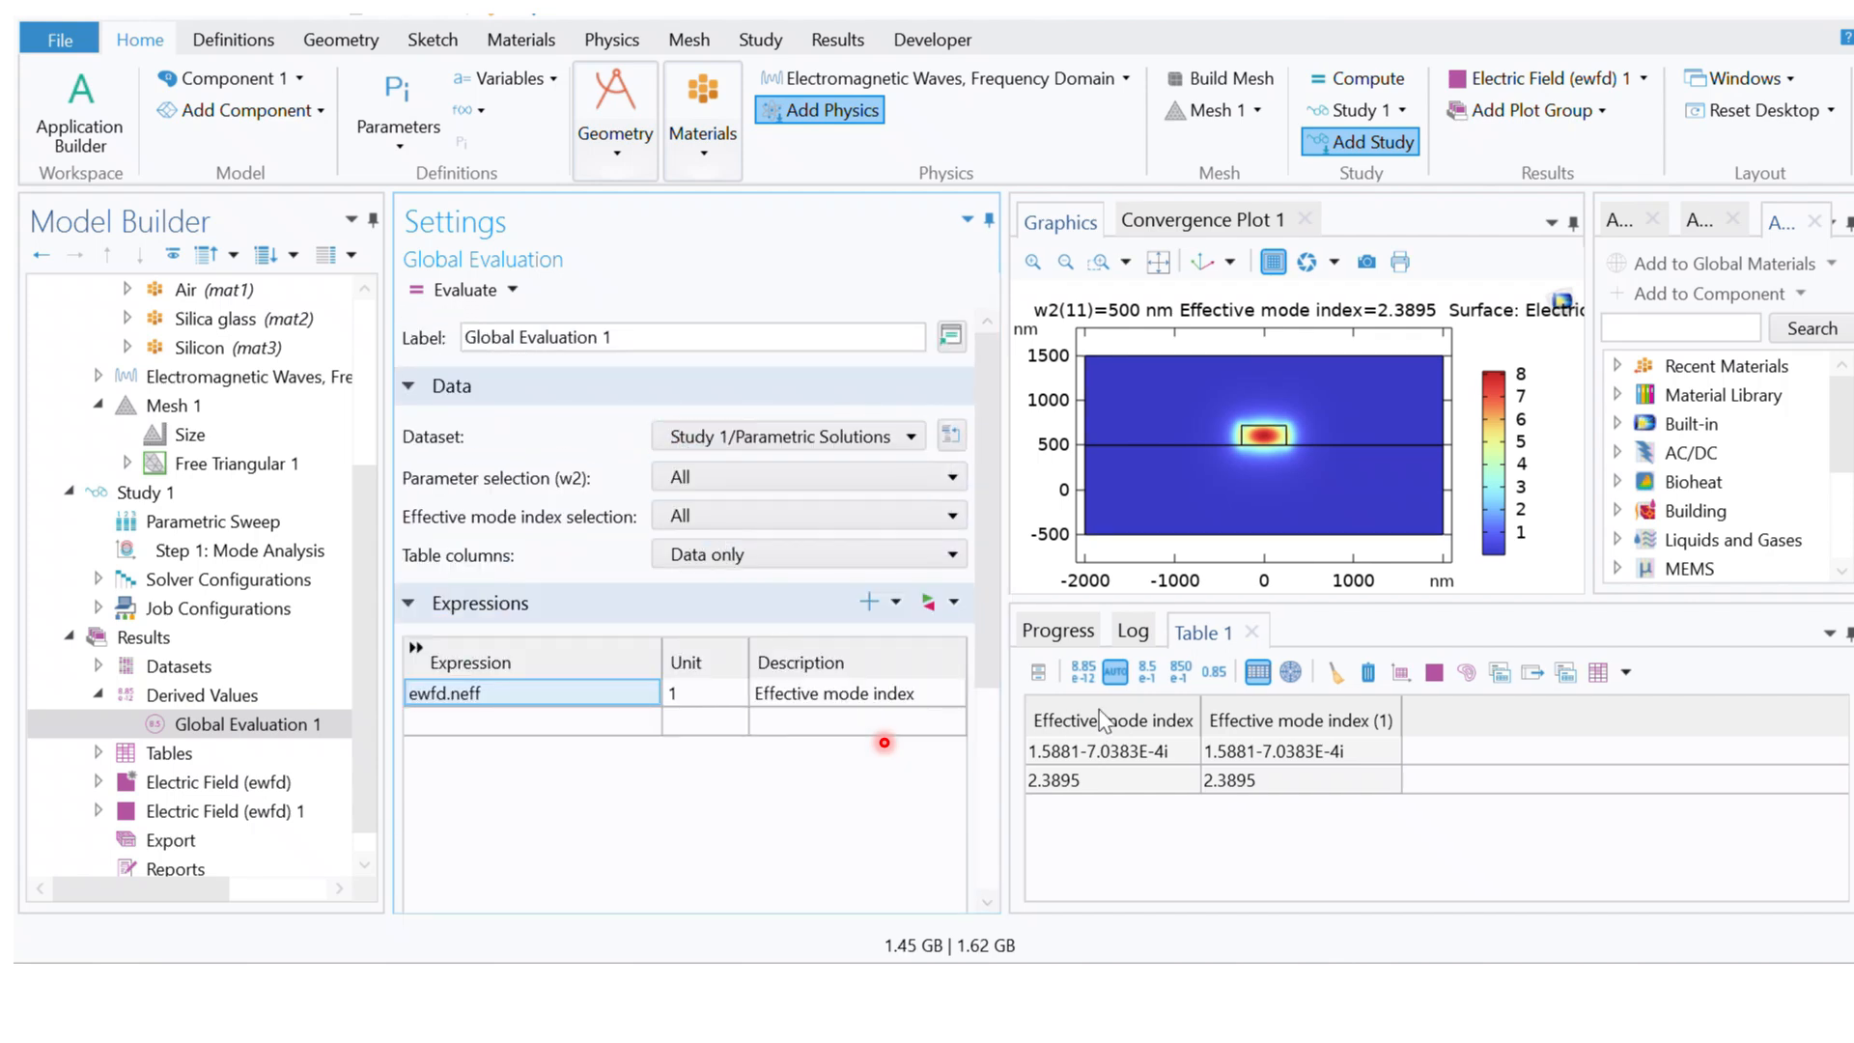
{"action": "left_click", "coordinate": [1335, 674]}
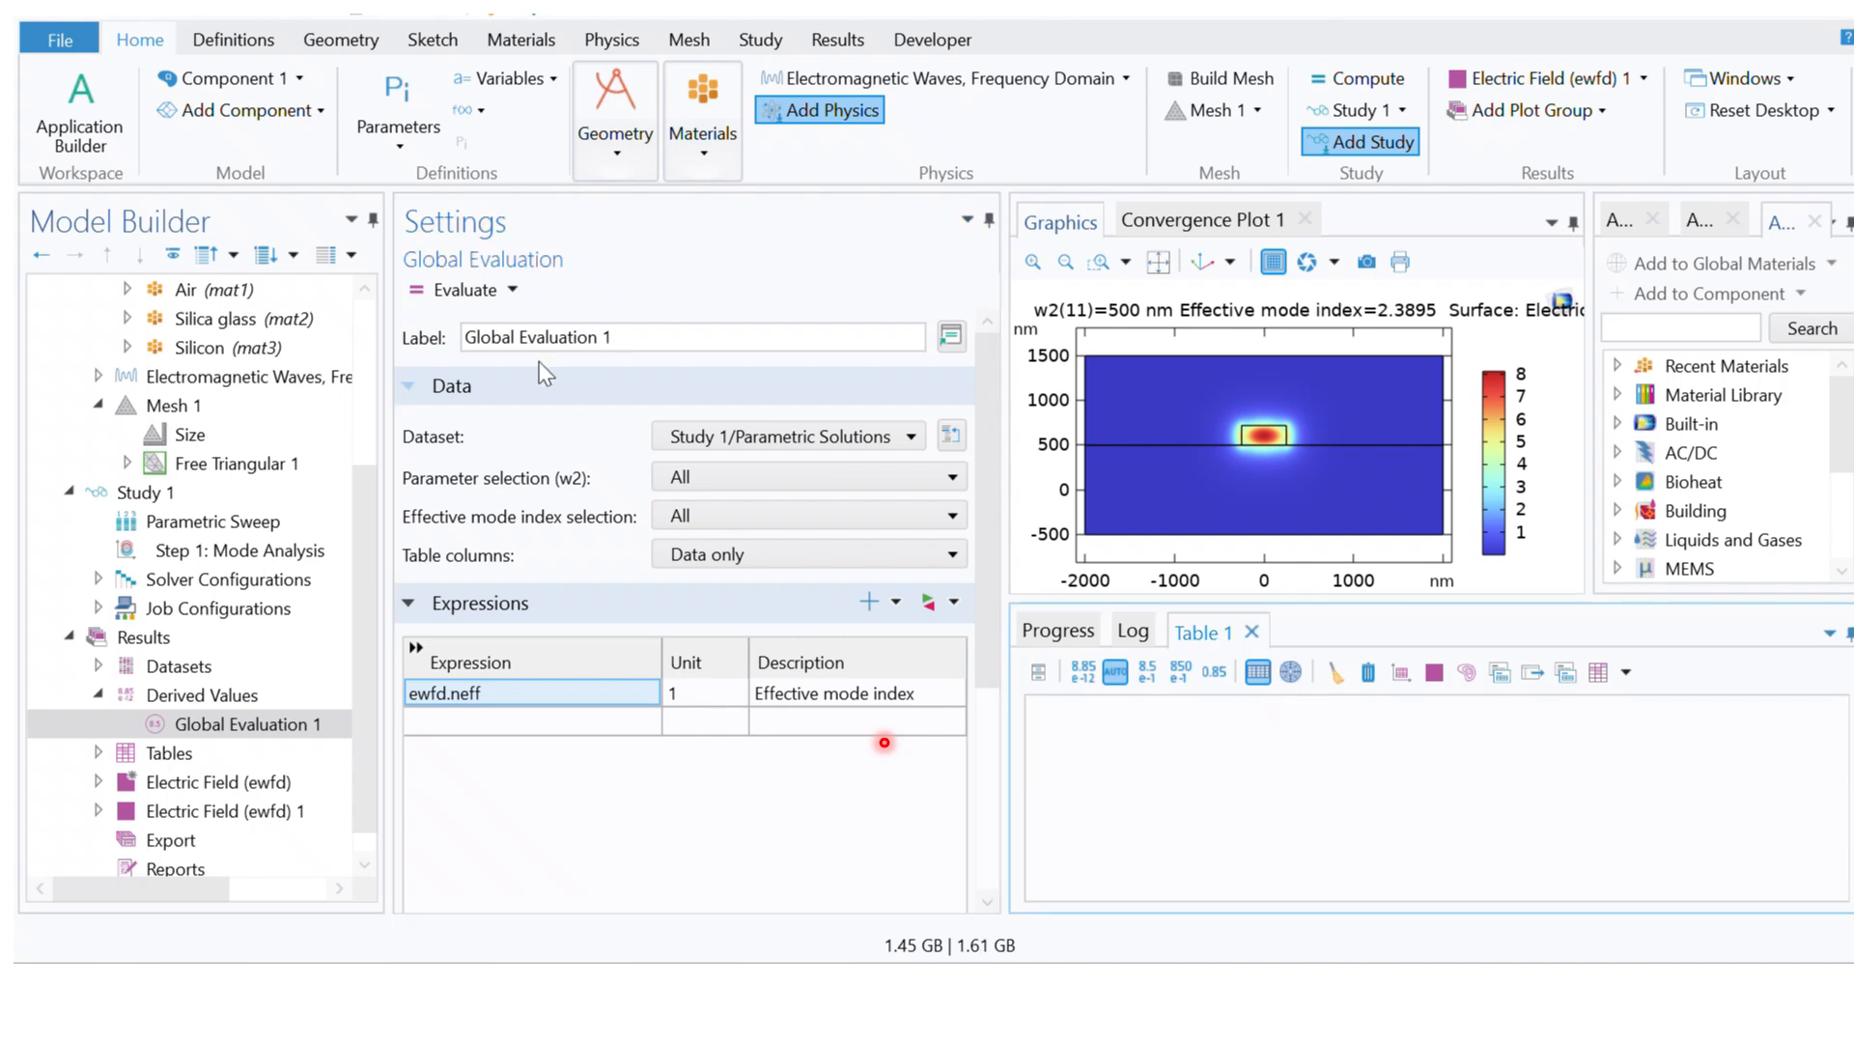
{"action": "left_click", "coordinate": [457, 292]}
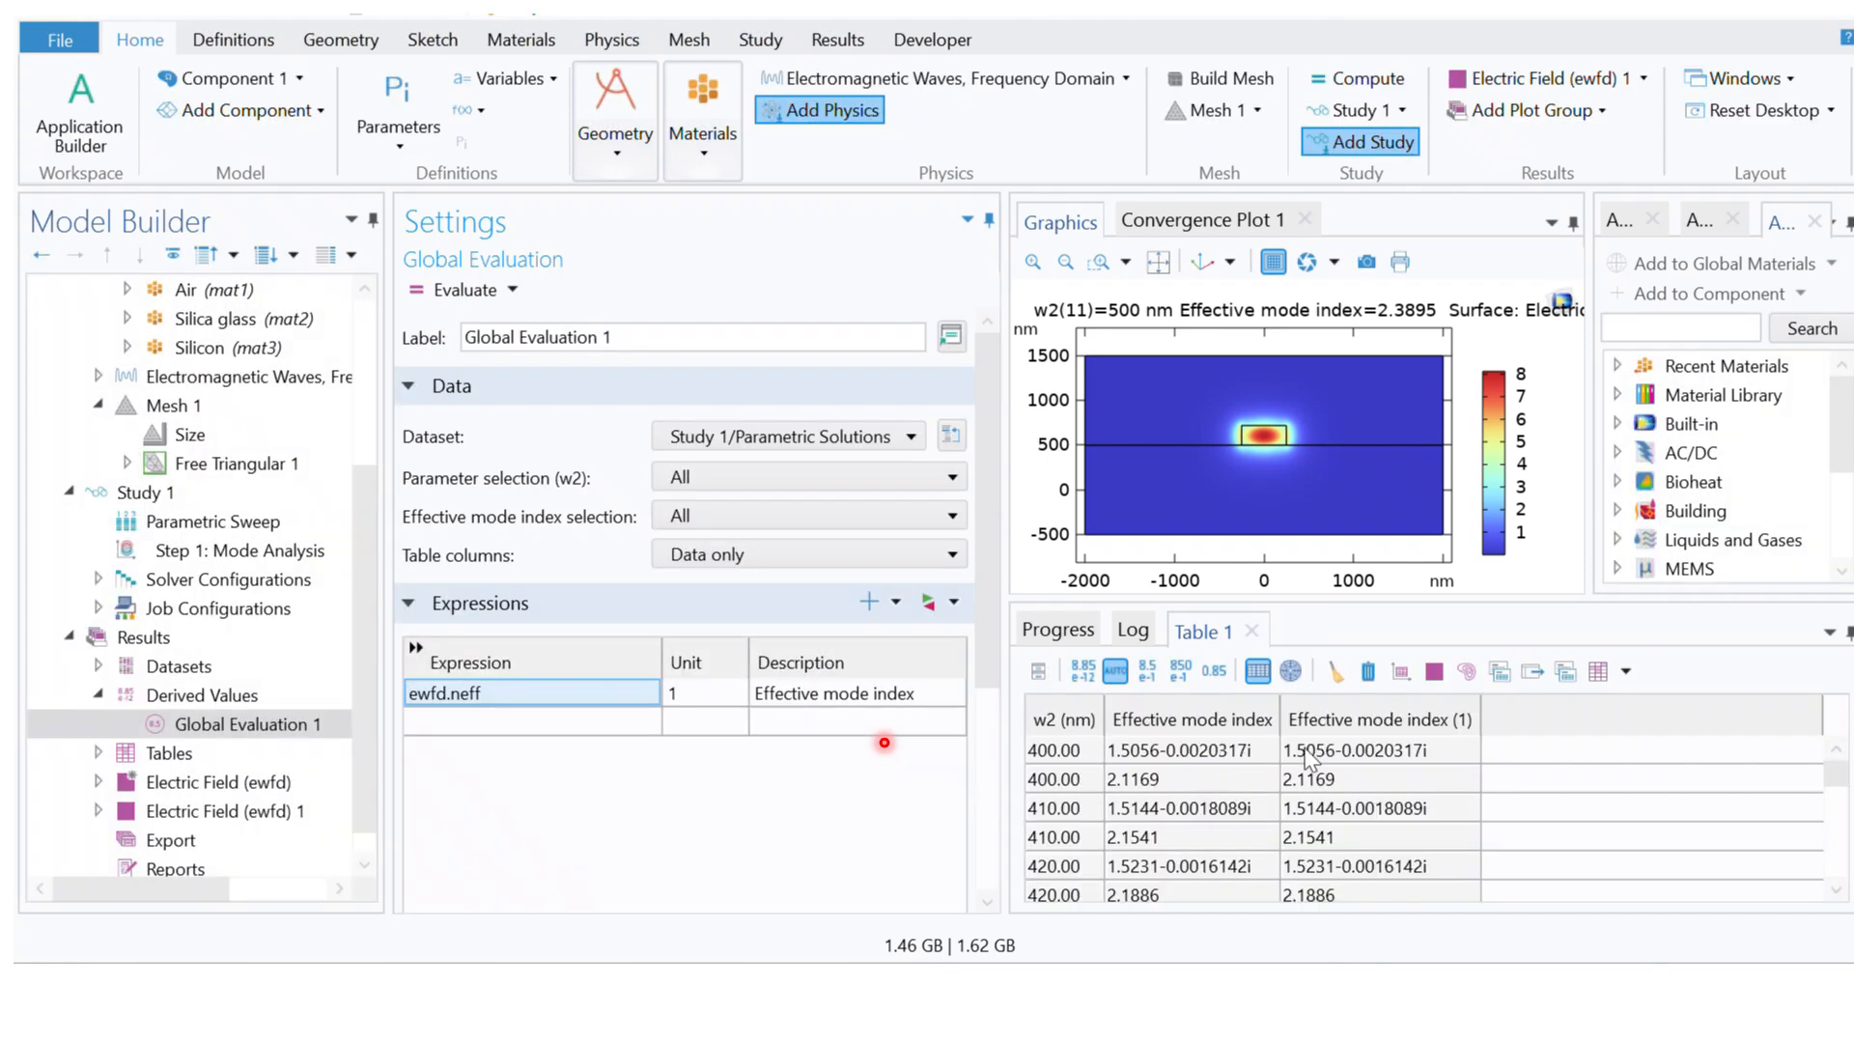
Step: Examine the effective mode index for each w2 value through to the last row of Table 1
{"action": "left_click", "coordinate": [1093, 750]}
{"action": "key", "text": "Down"}
{"action": "key", "text": "Down"}
{"action": "key", "text": "Down"}
{"action": "key", "text": "Down"}
{"action": "key", "text": "Down"}
{"action": "key", "text": "Down"}
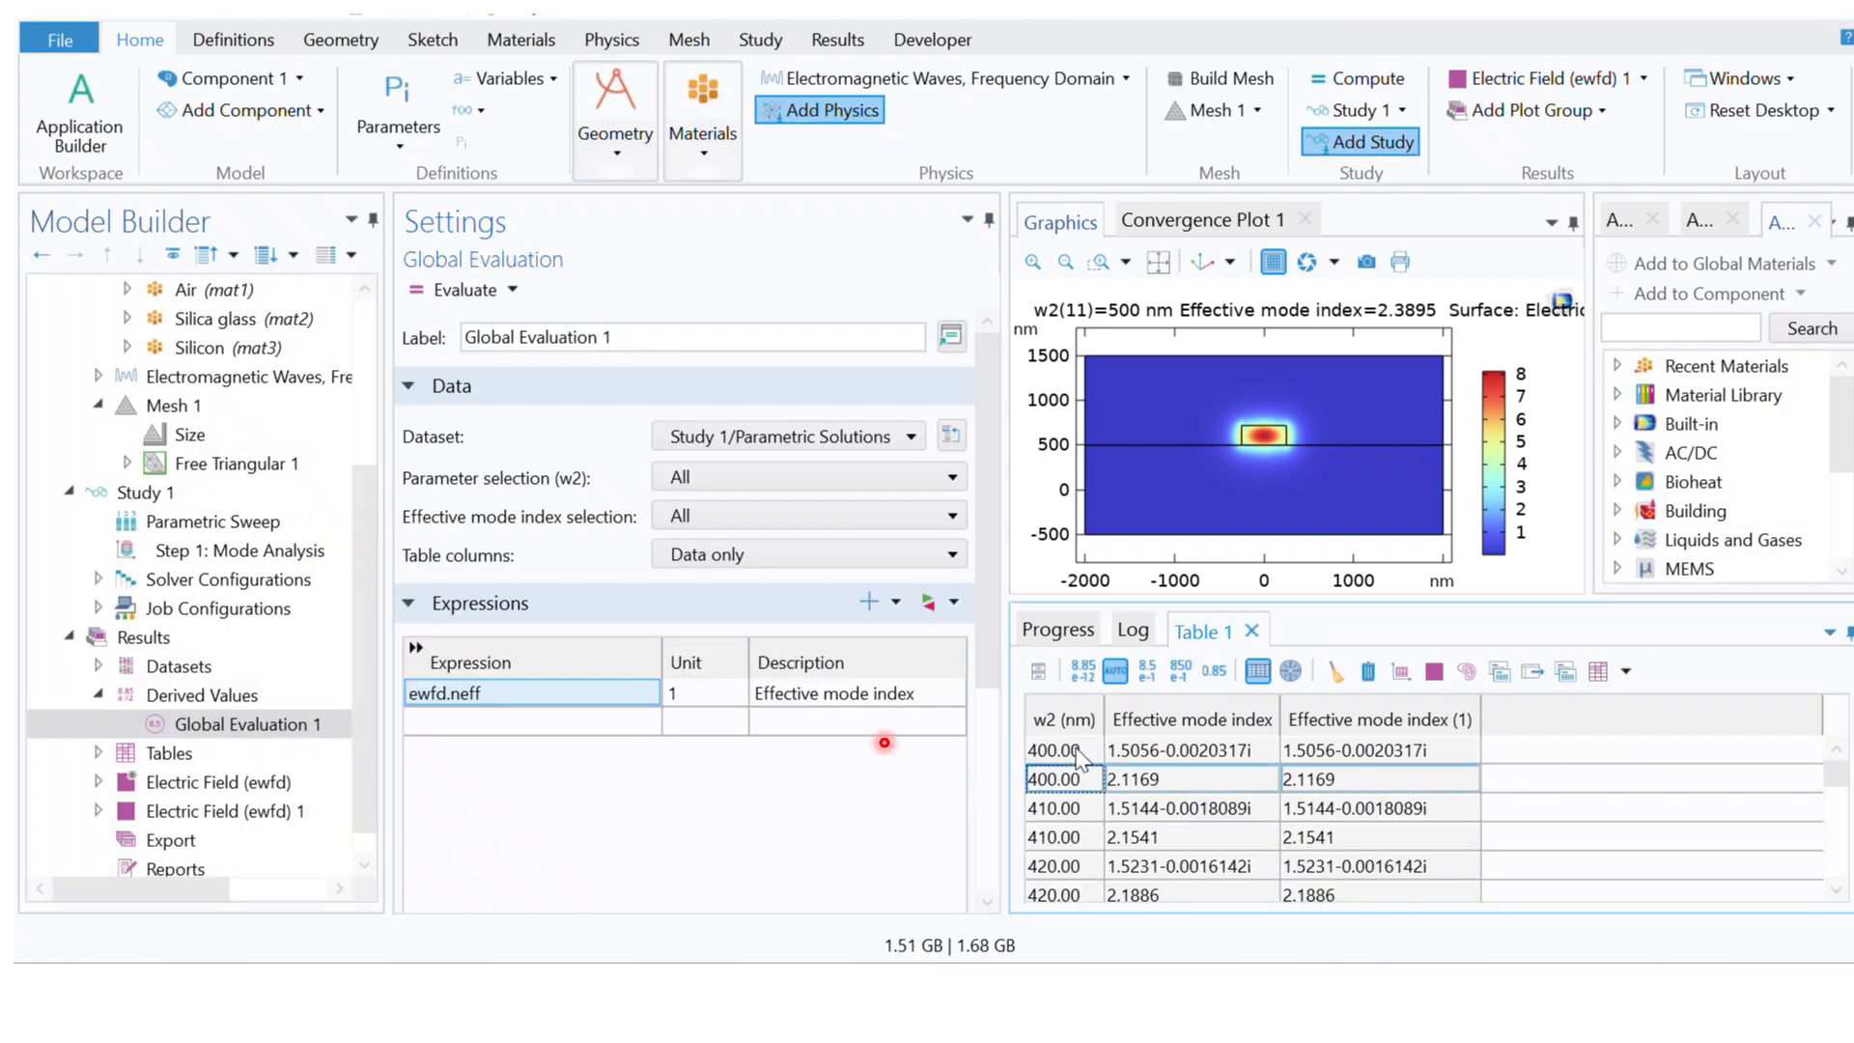
{"action": "key", "text": "Down"}
{"action": "key", "text": "Down"}
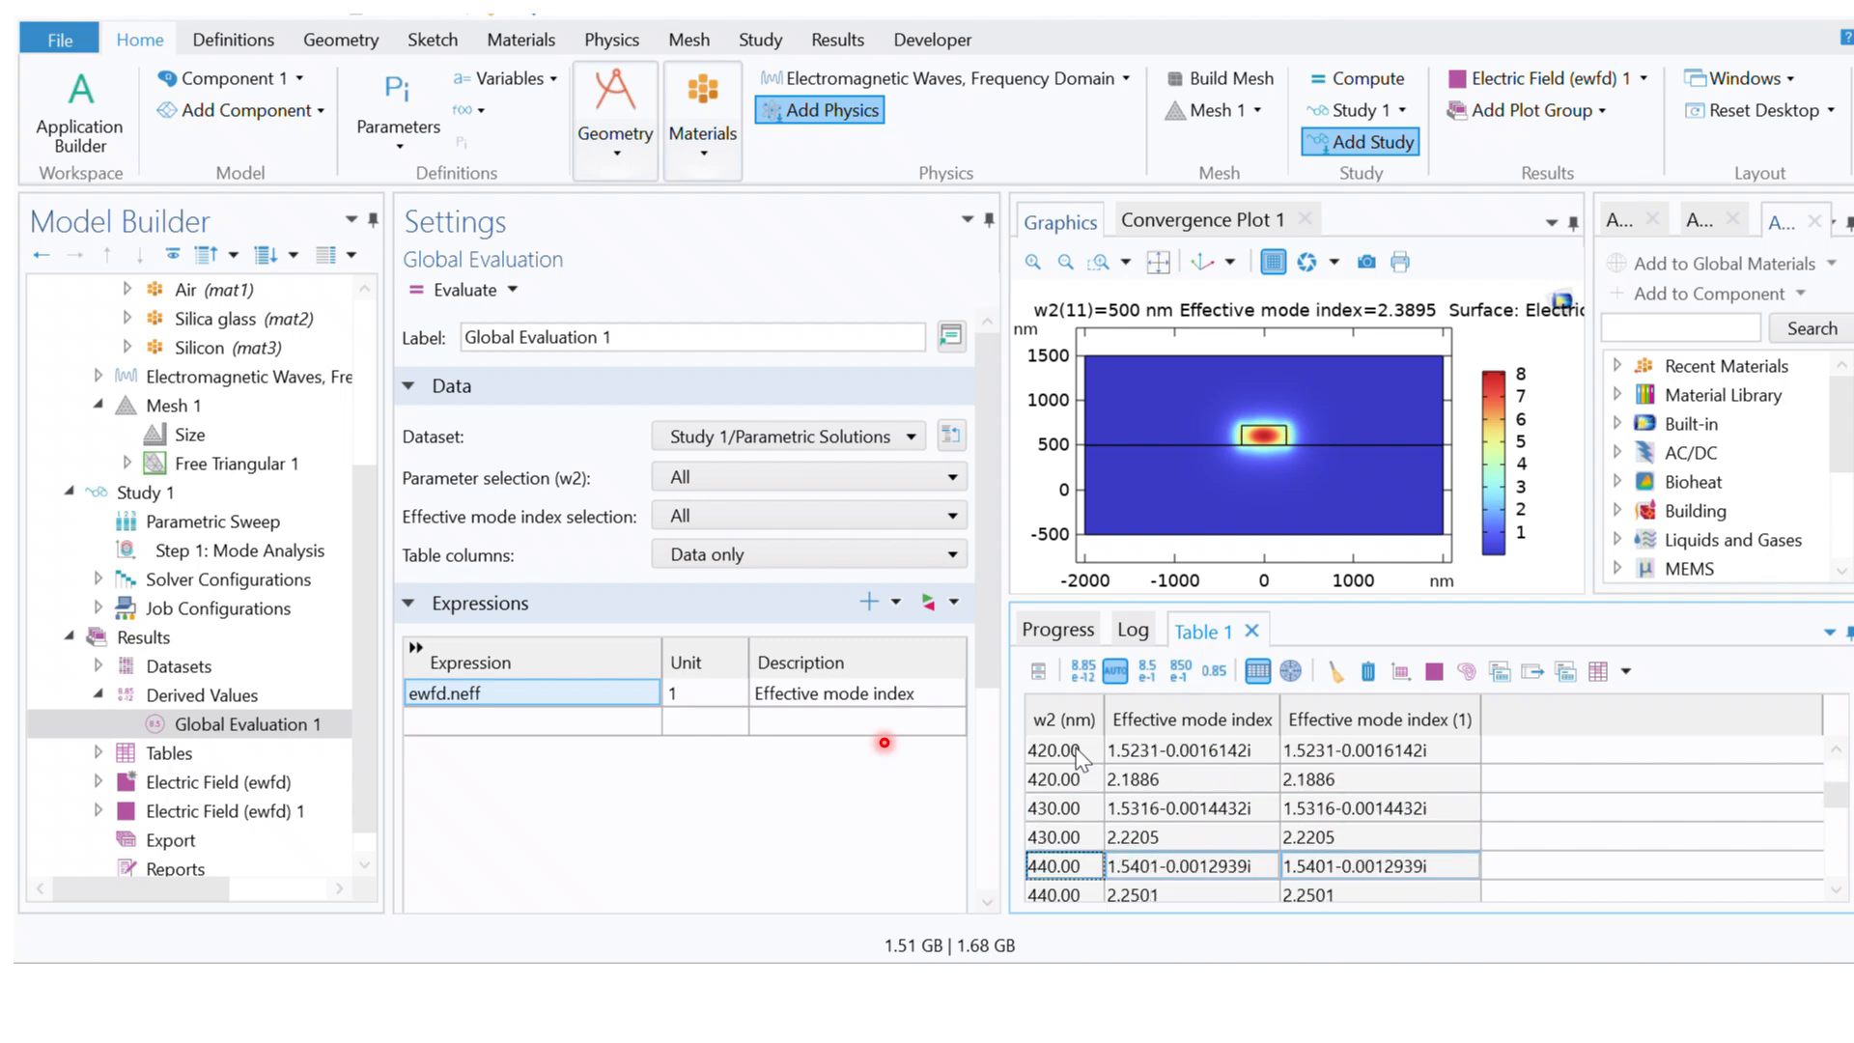
{"action": "key", "text": "Down"}
{"action": "key", "text": "Down"}
{"action": "key", "text": "Down"}
{"action": "key", "text": "Down"}
{"action": "key", "text": "Down"}
{"action": "key", "text": "Down"}
{"action": "key", "text": "Down"}
{"action": "key", "text": "Down"}
{"action": "key", "text": "Down"}
{"action": "key", "text": "Down"}
{"action": "key", "text": "Down"}
{"action": "key", "text": "Down"}
{"action": "key", "text": "Down"}
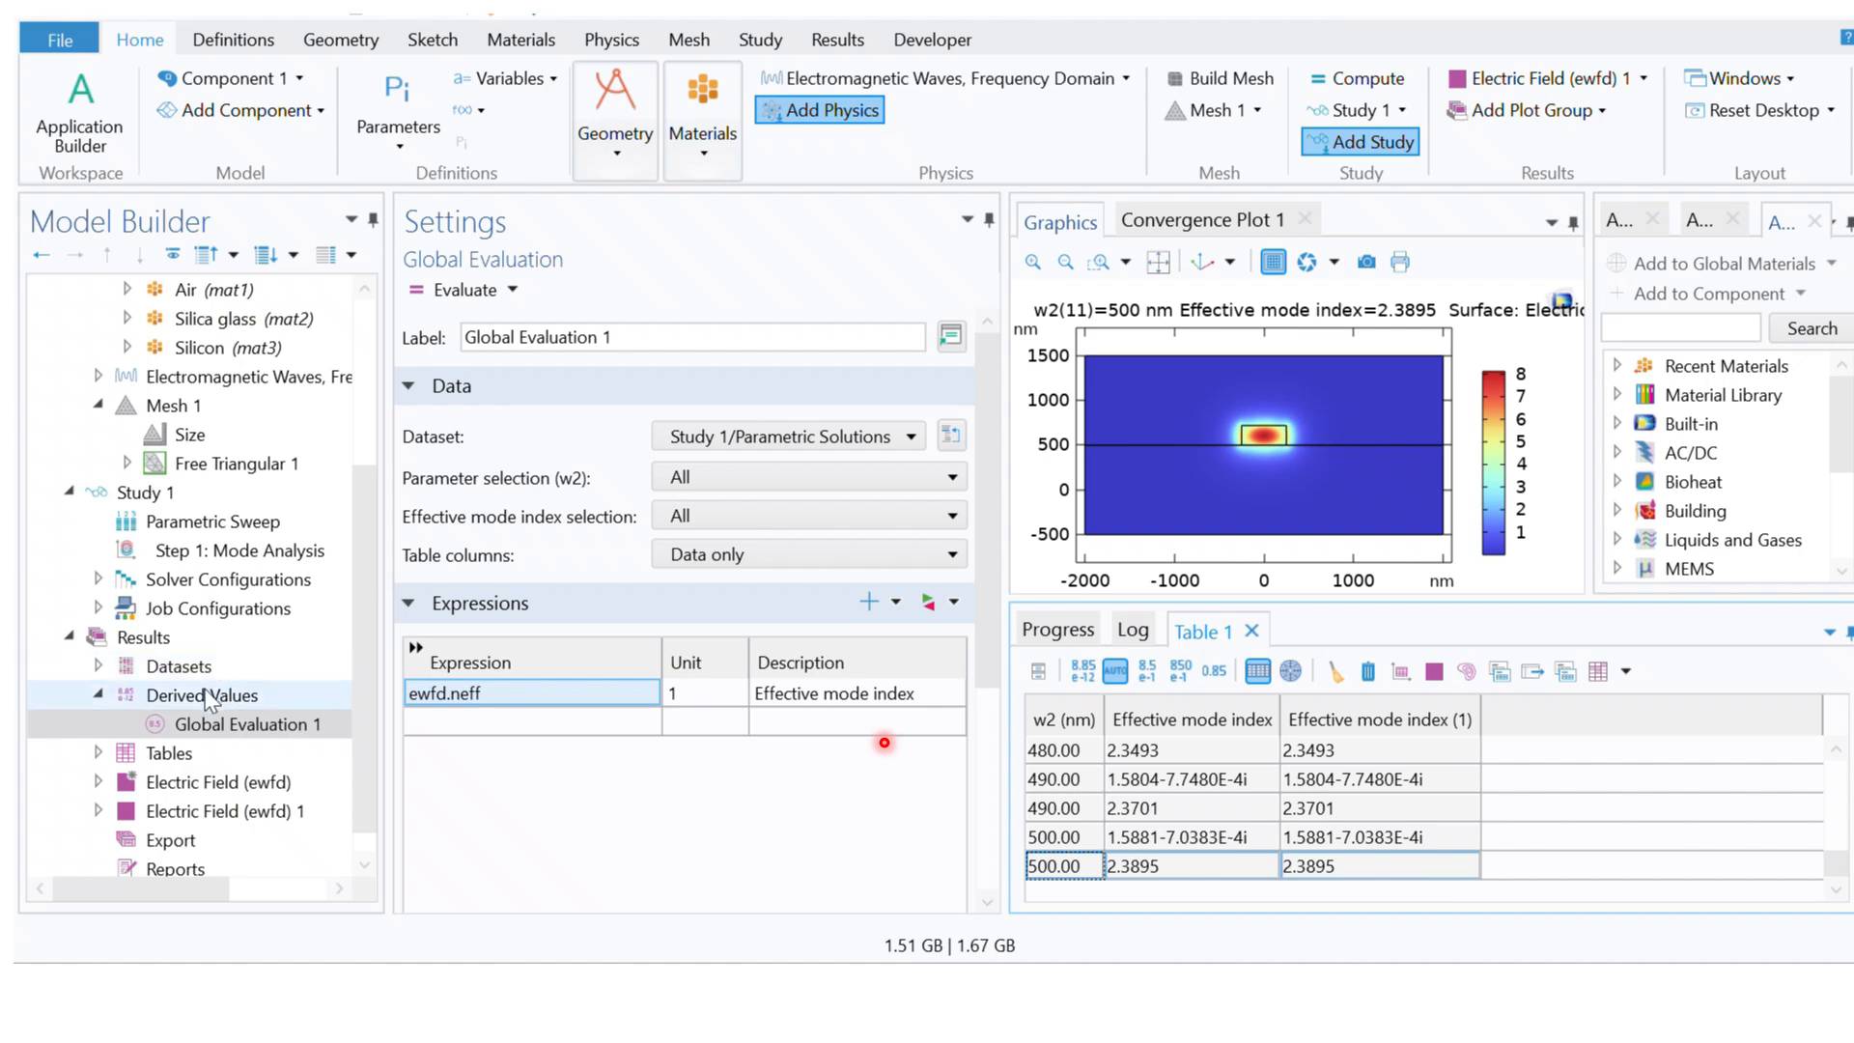
{"action": "left_click", "coordinate": [236, 726]}
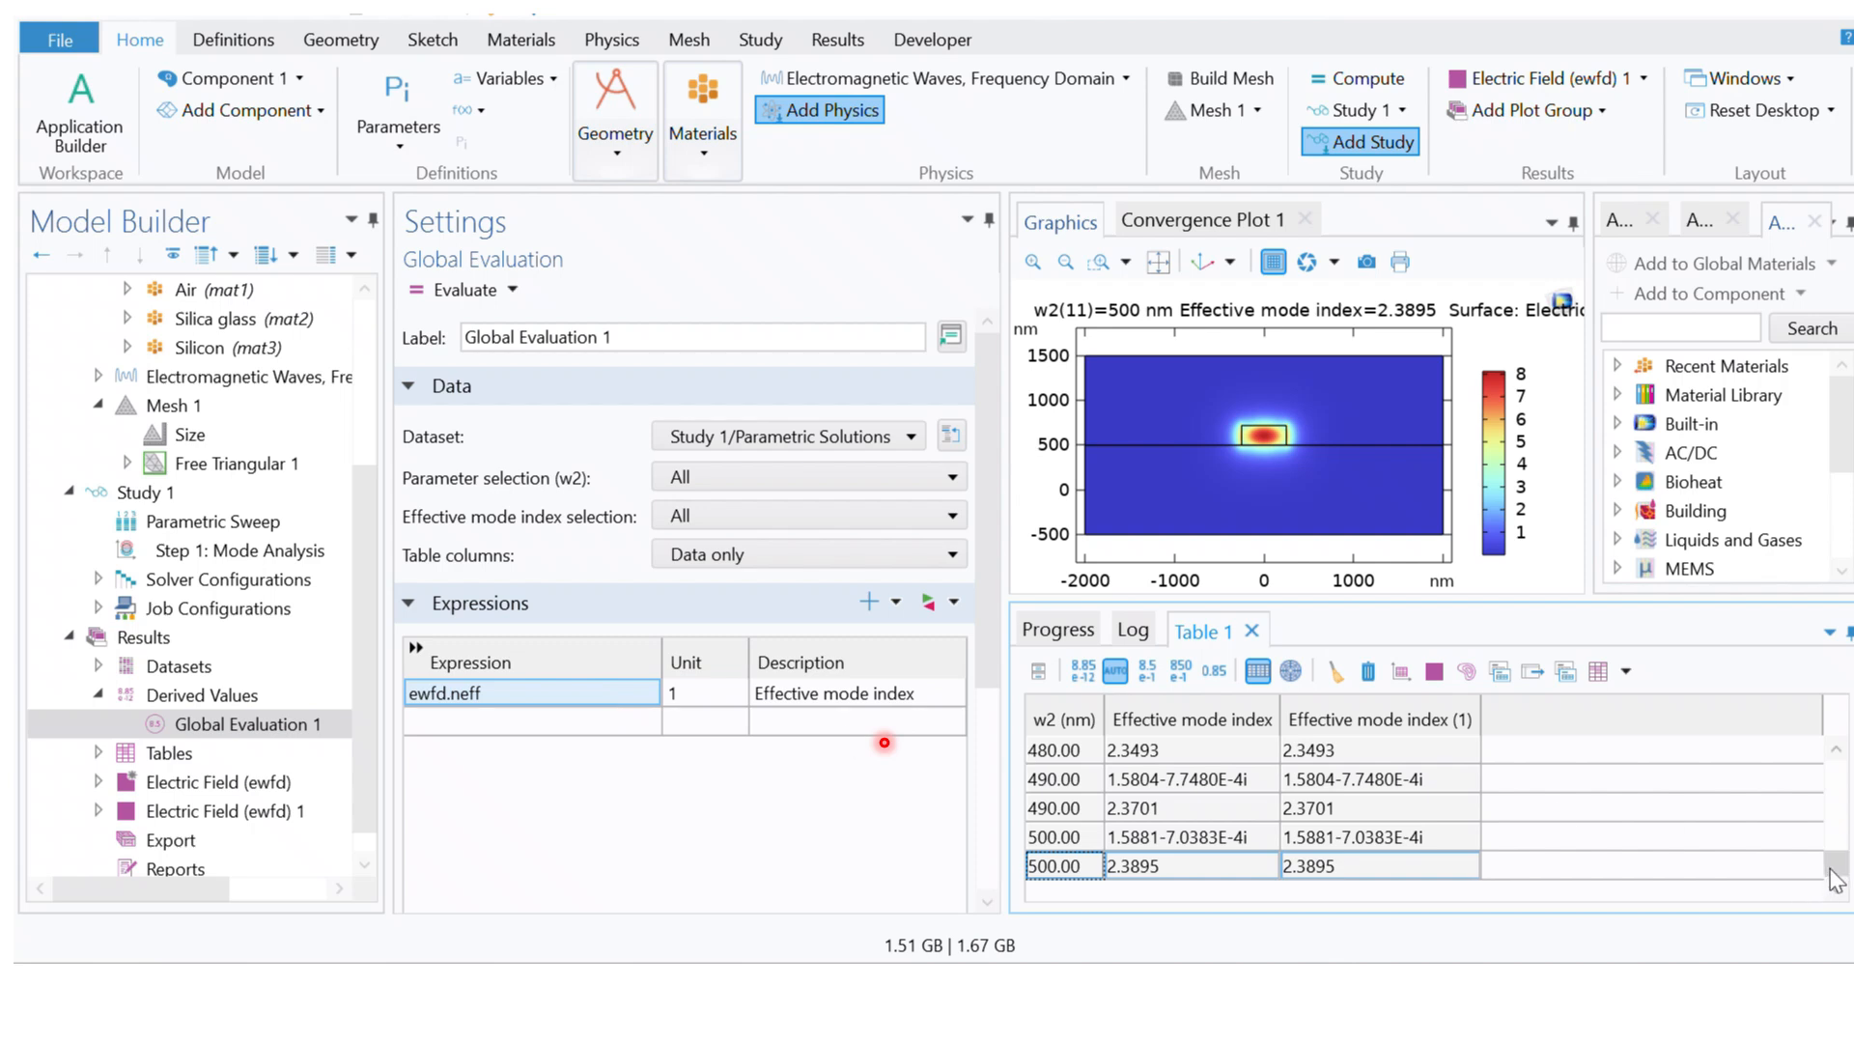
{"action": "mouse_move", "coordinate": [1833, 868]}
{"action": "left_mouse_down"}
{"action": "mouse_move", "coordinate": [1839, 757]}
{"action": "mouse_move", "coordinate": [1821, 896]}
{"action": "left_mouse_up"}
Step: Add real(ewfd.neff) as a second expression in Global Evaluation 1
{"action": "left_click", "coordinate": [521, 720]}
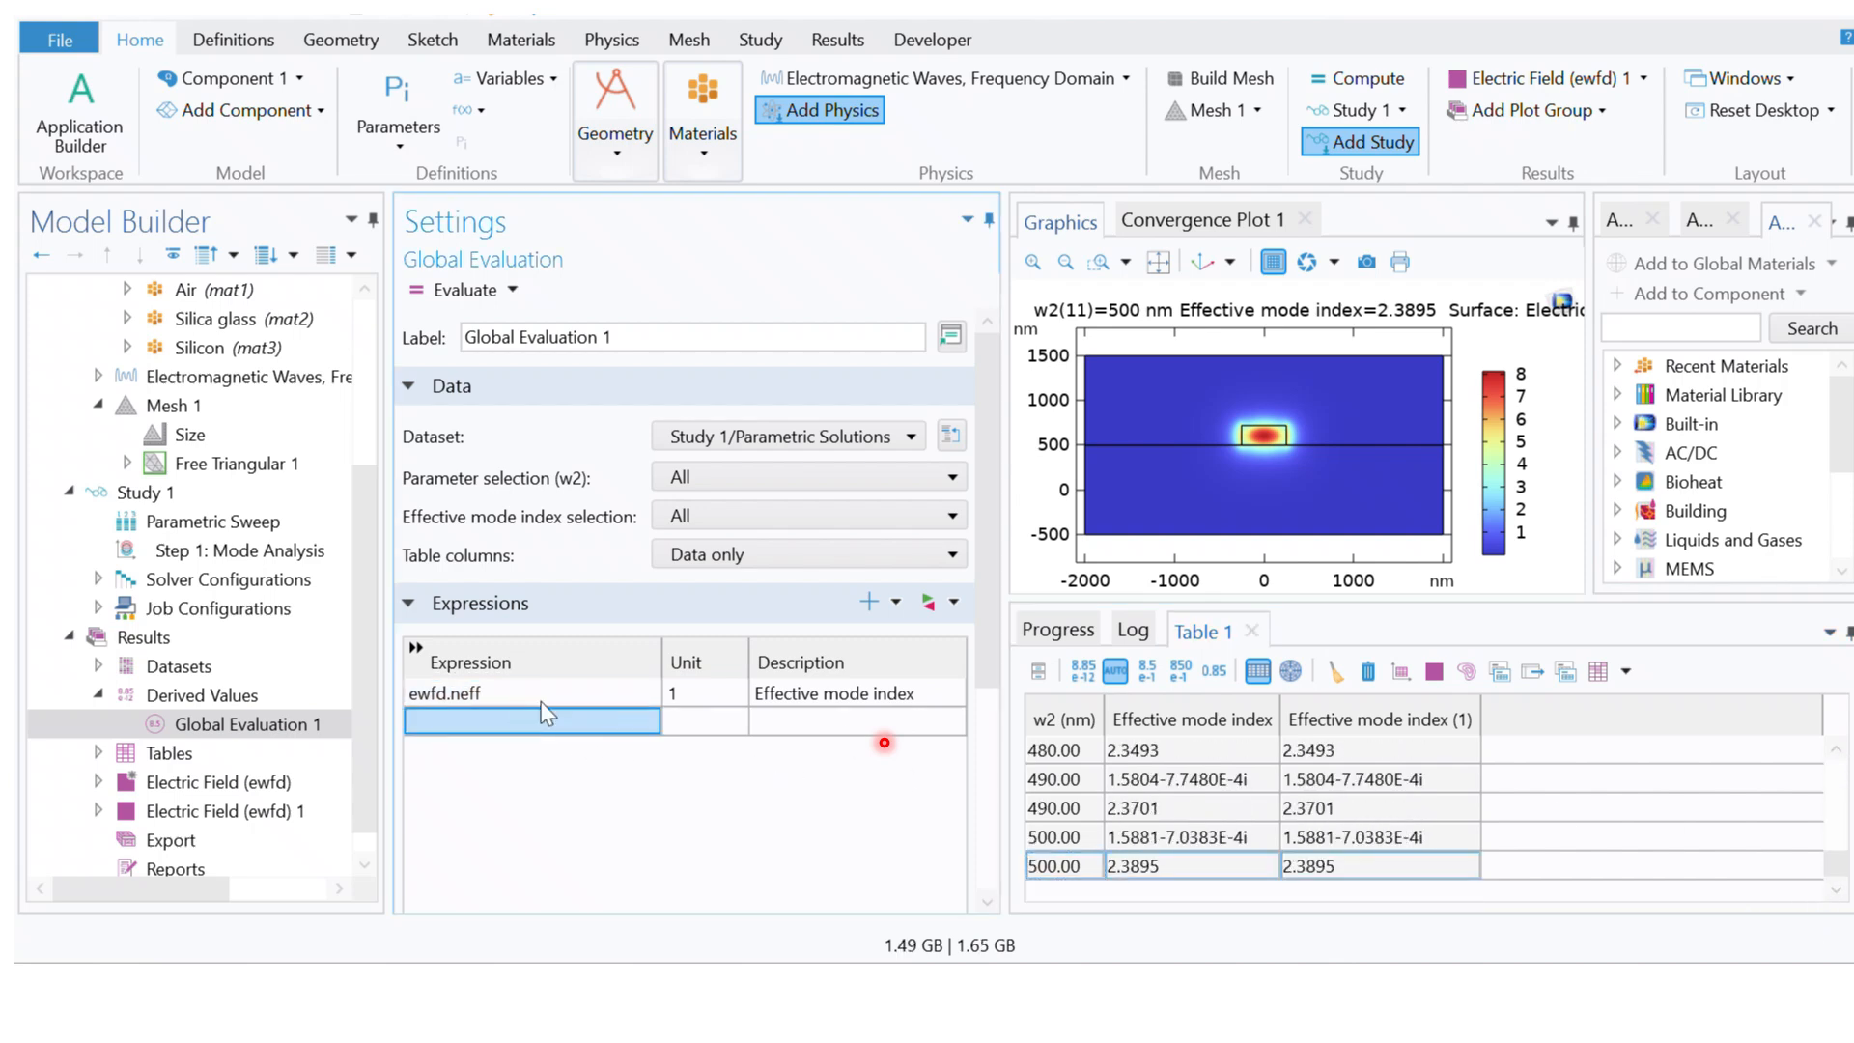
{"action": "left_click_drag", "start_coordinate": [987, 478], "coordinate": [987, 663]}
{"action": "left_click", "coordinate": [462, 700]}
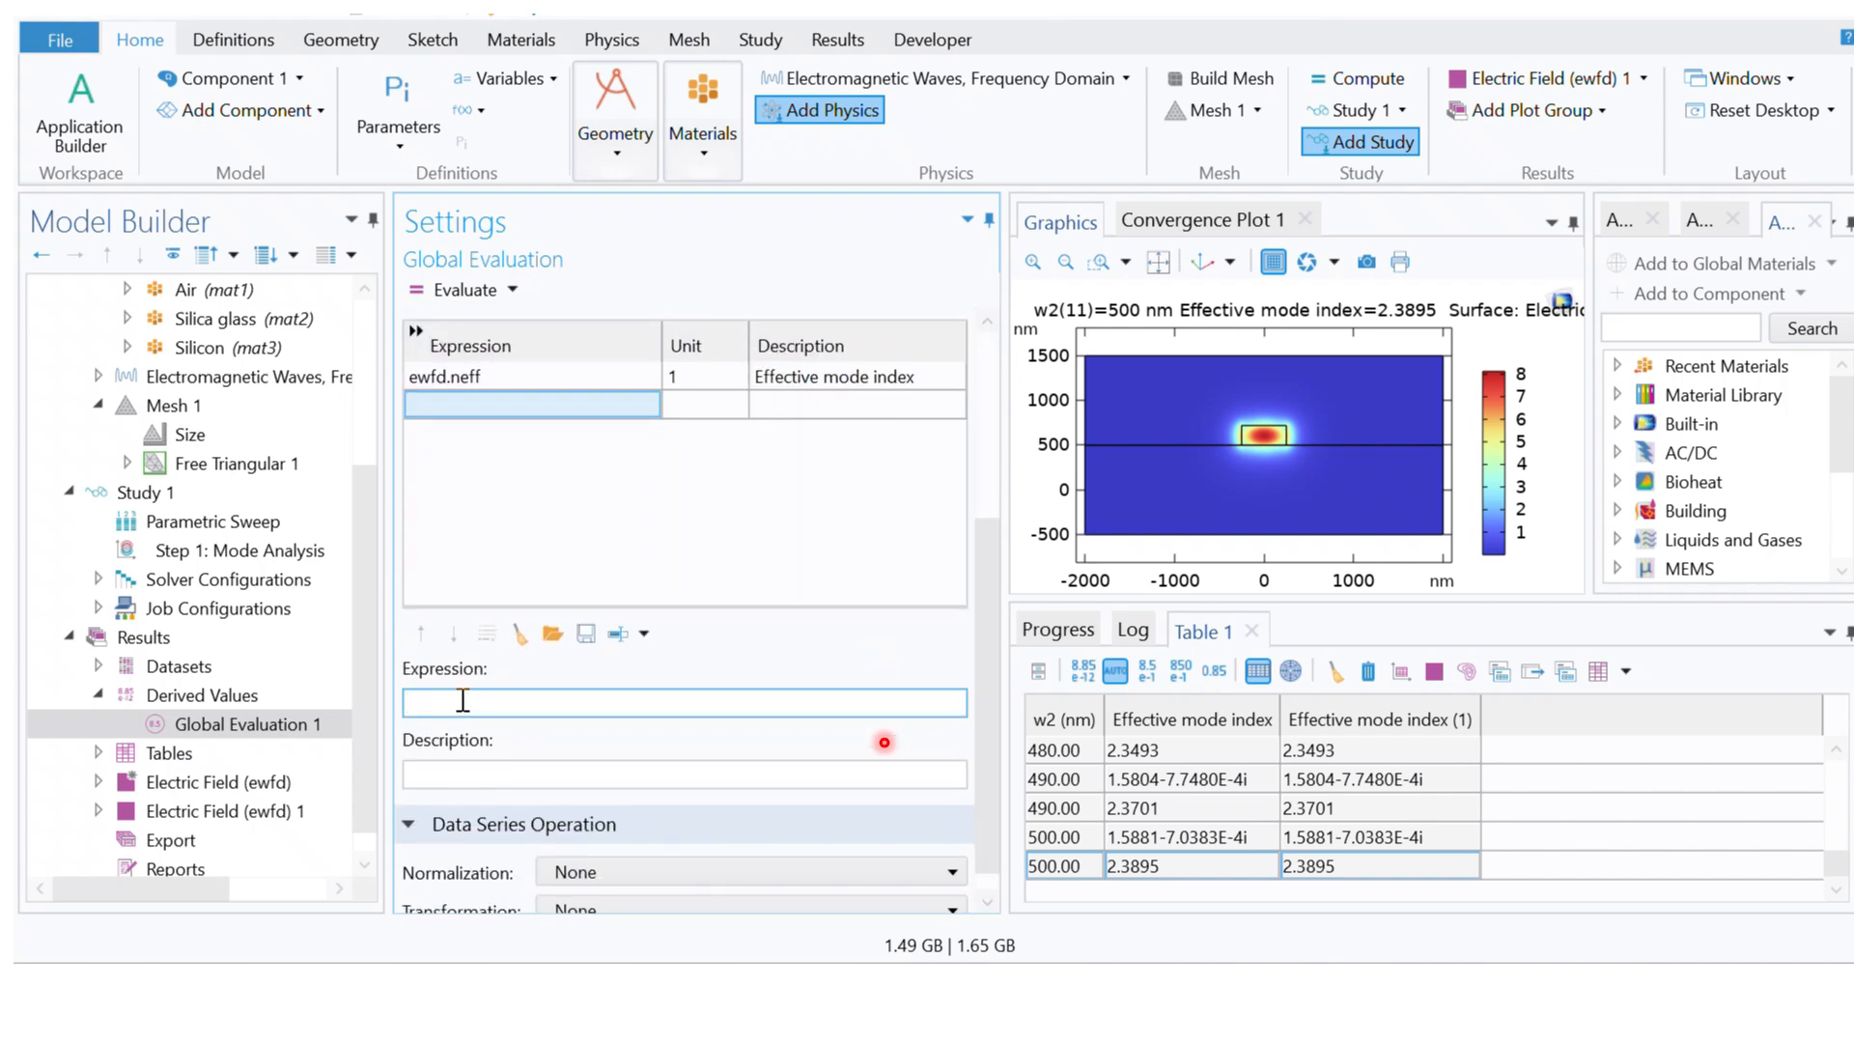
{"action": "type", "text": "real()"}
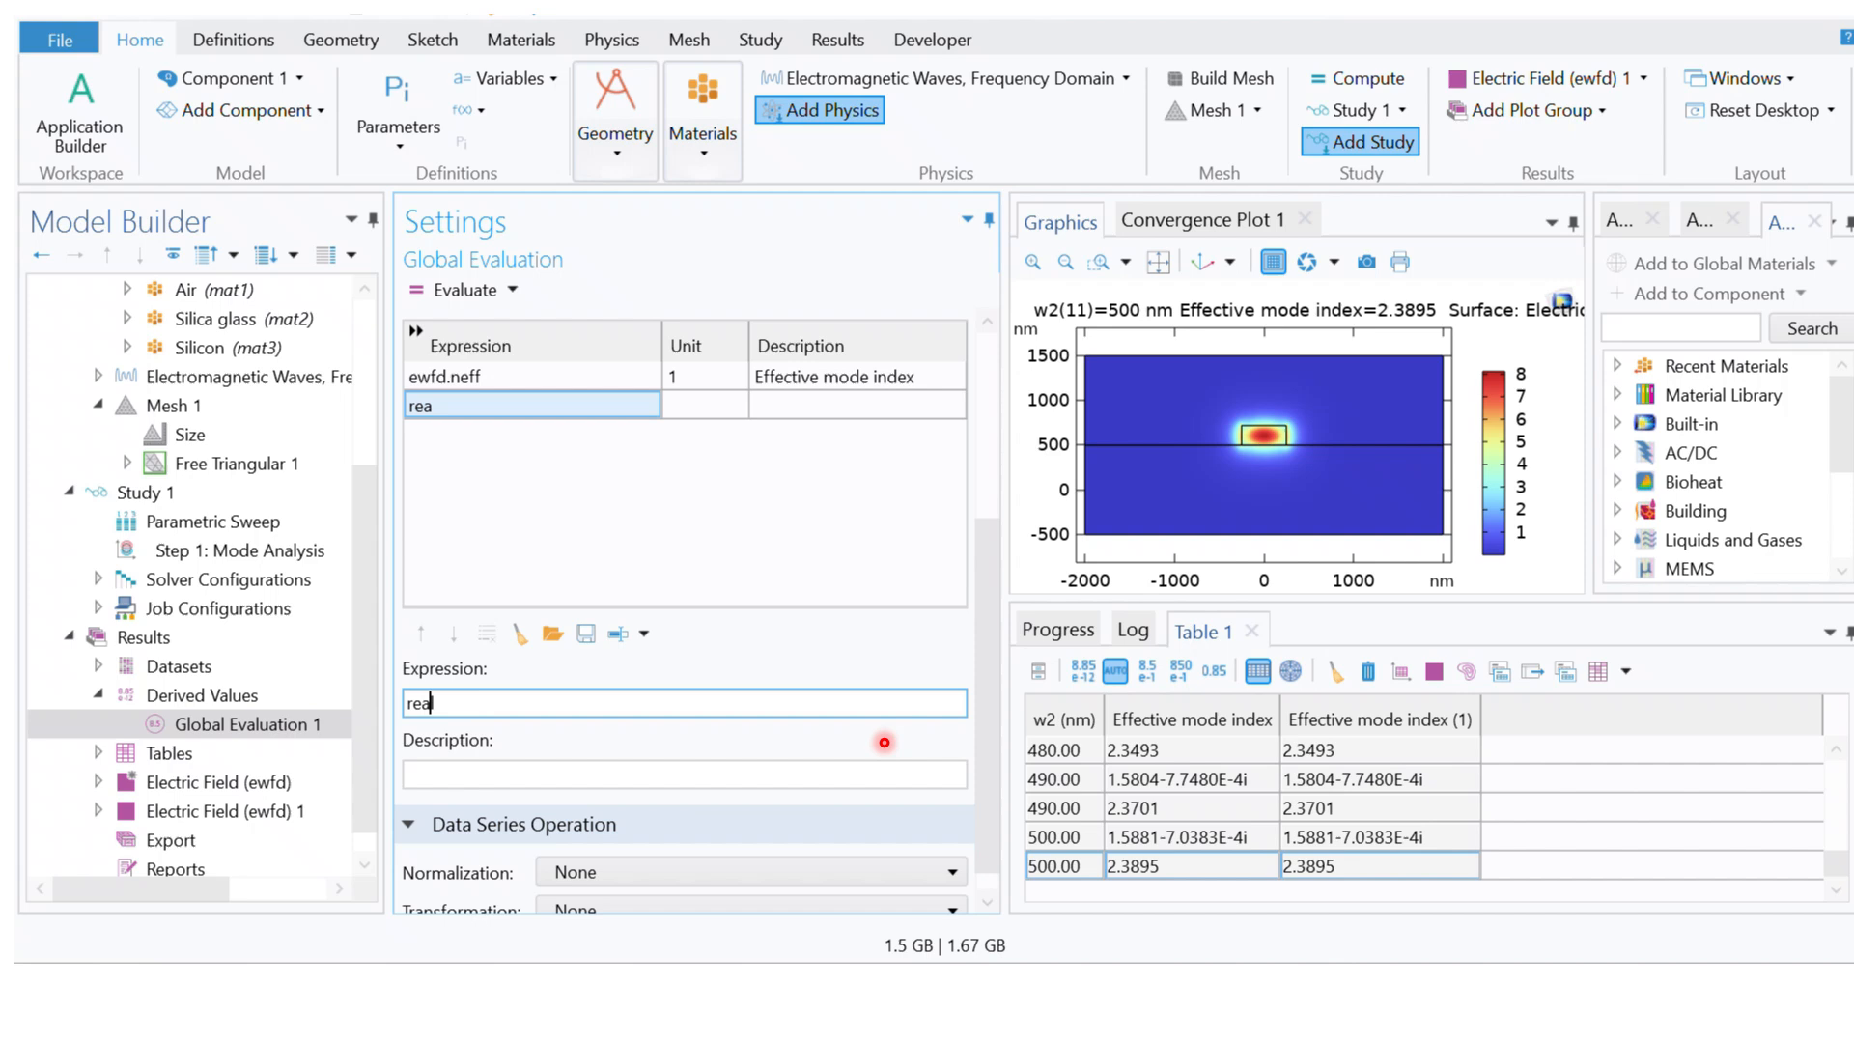
{"action": "key", "text": "Left"}
{"action": "type", "text": "ewfd.neff"}
{"action": "key", "text": "Return"}
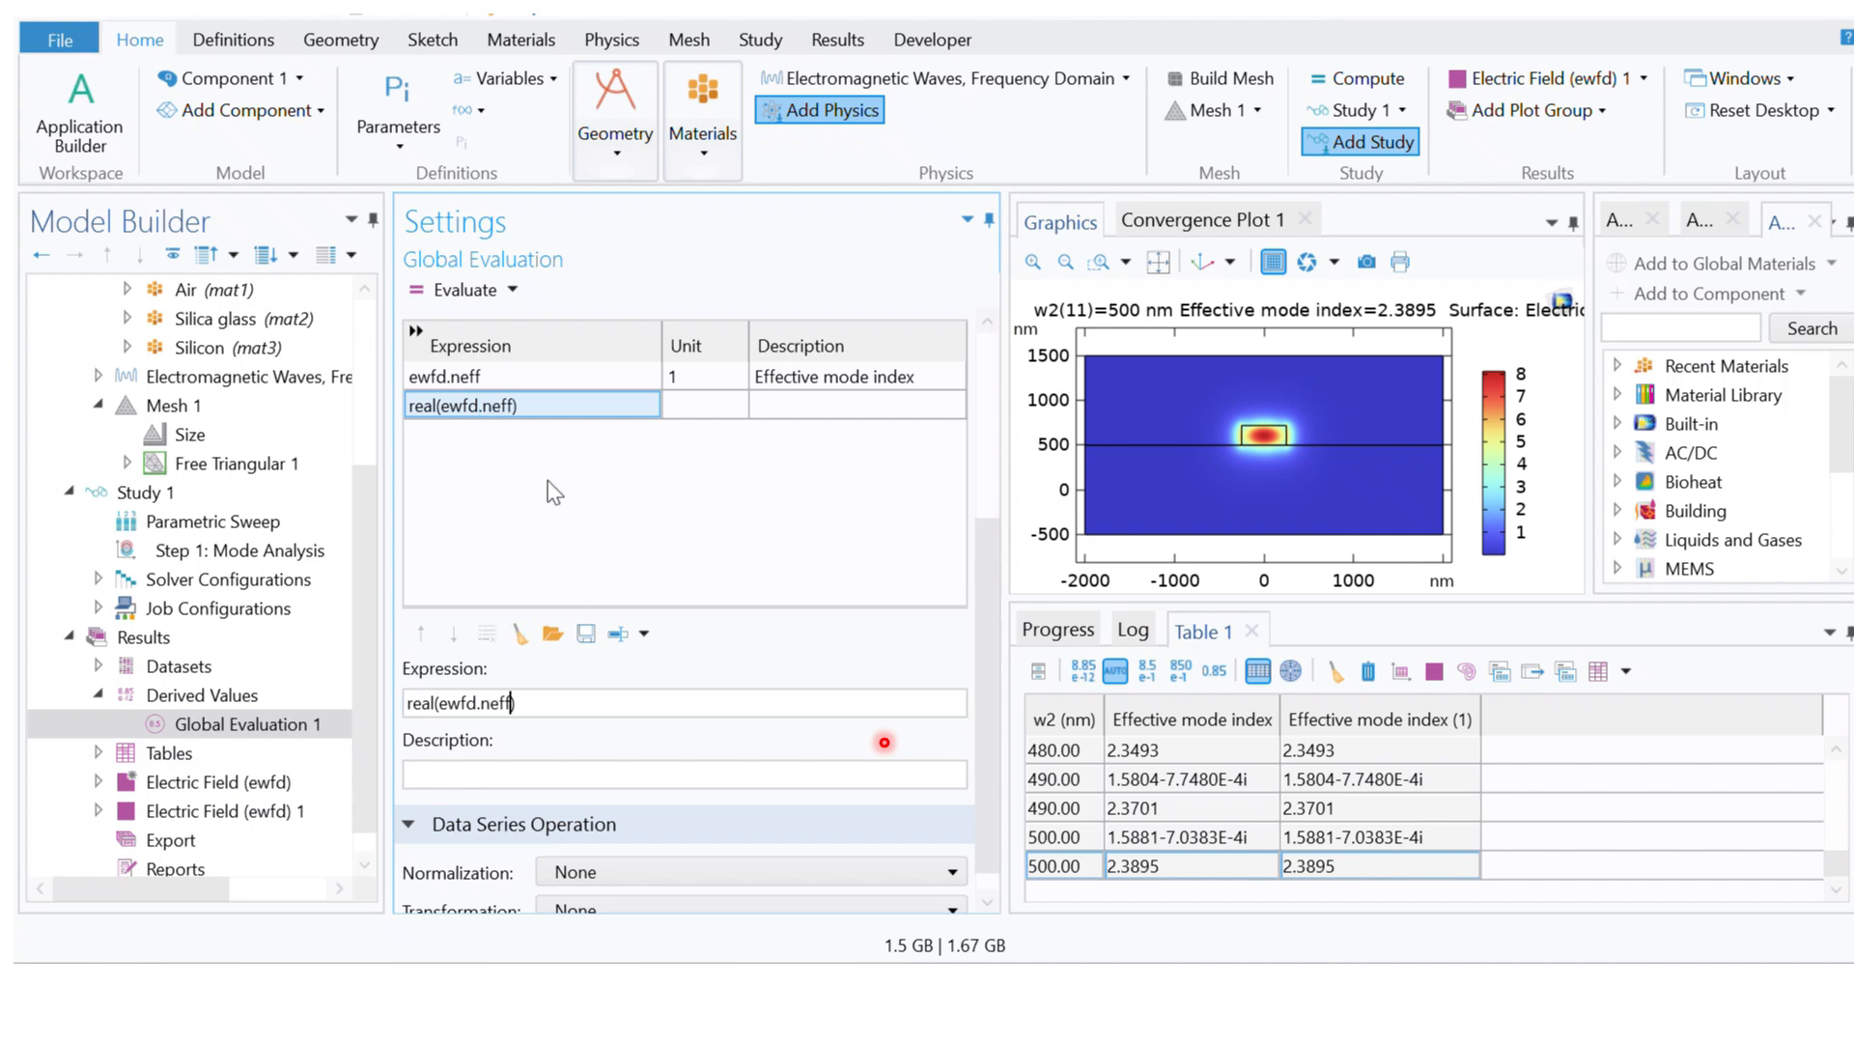
Step: Clear Table 1 and re-evaluate Global Evaluation 1 with real(ewfd.neff) included
{"action": "left_click", "coordinate": [1367, 672]}
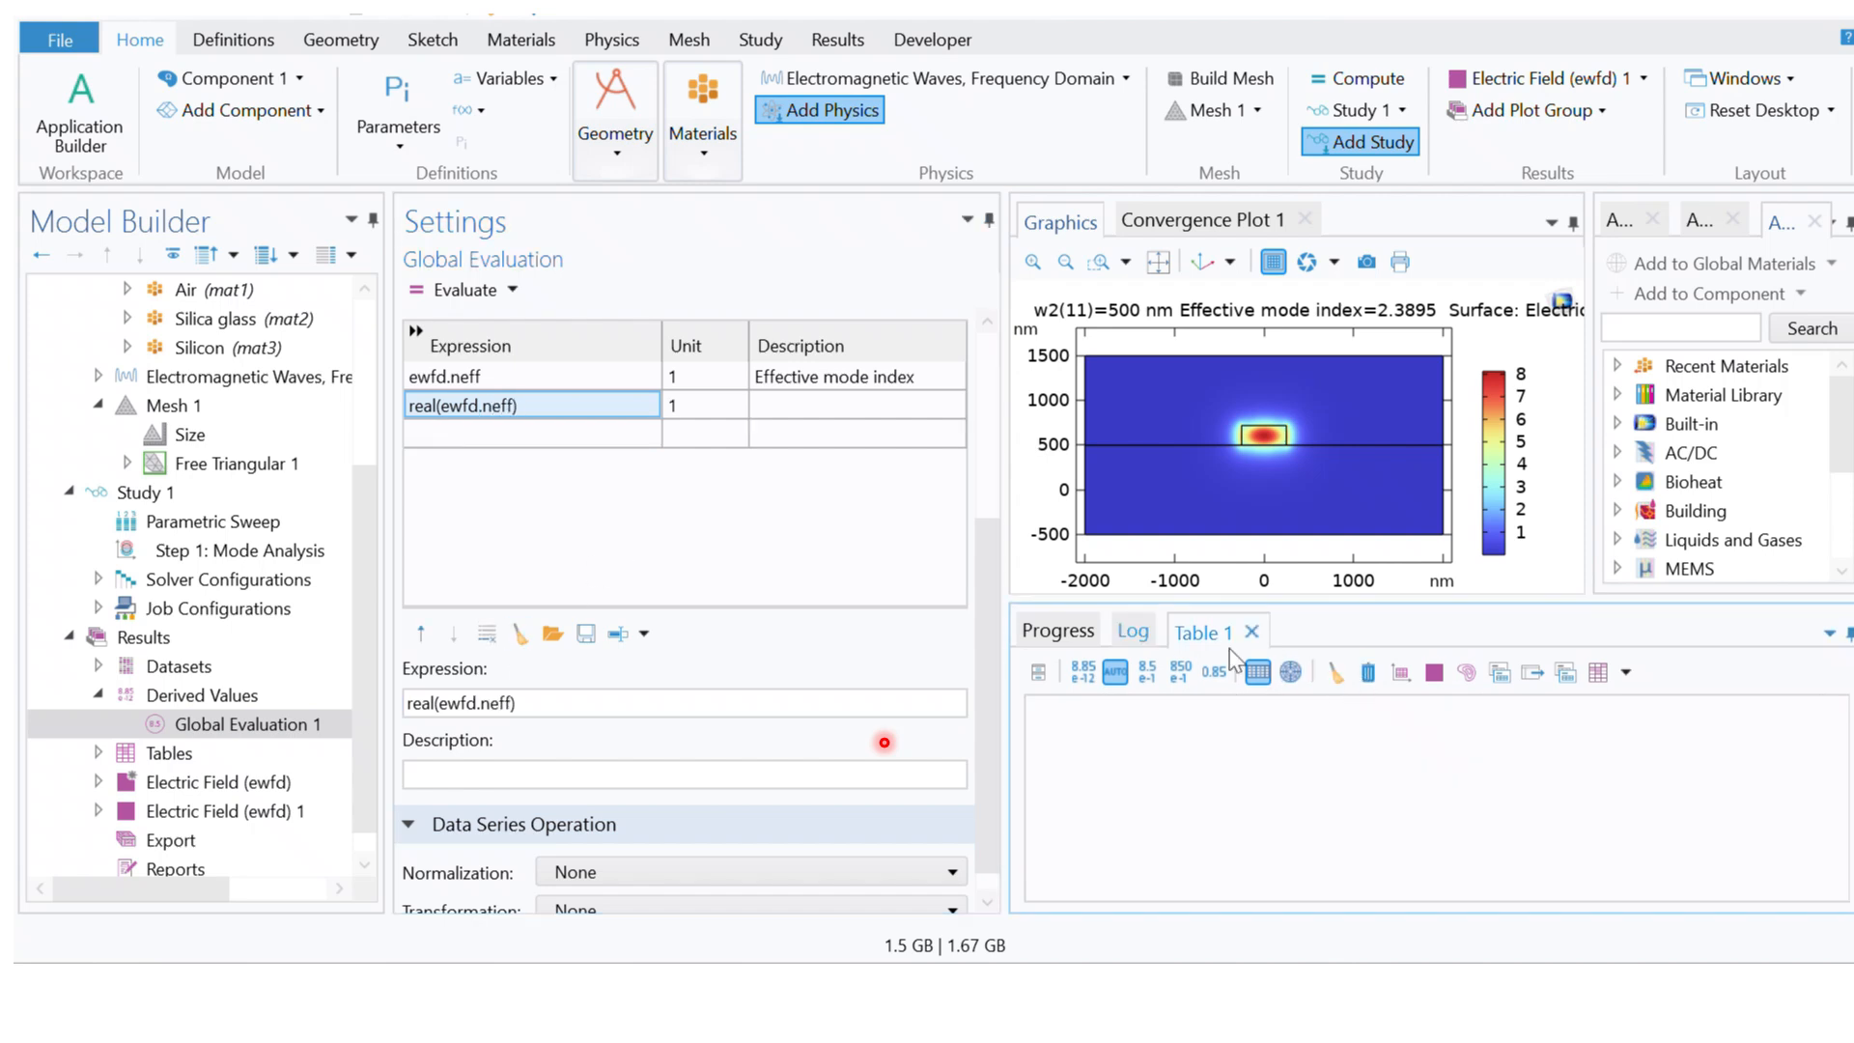
{"action": "left_click", "coordinate": [450, 291]}
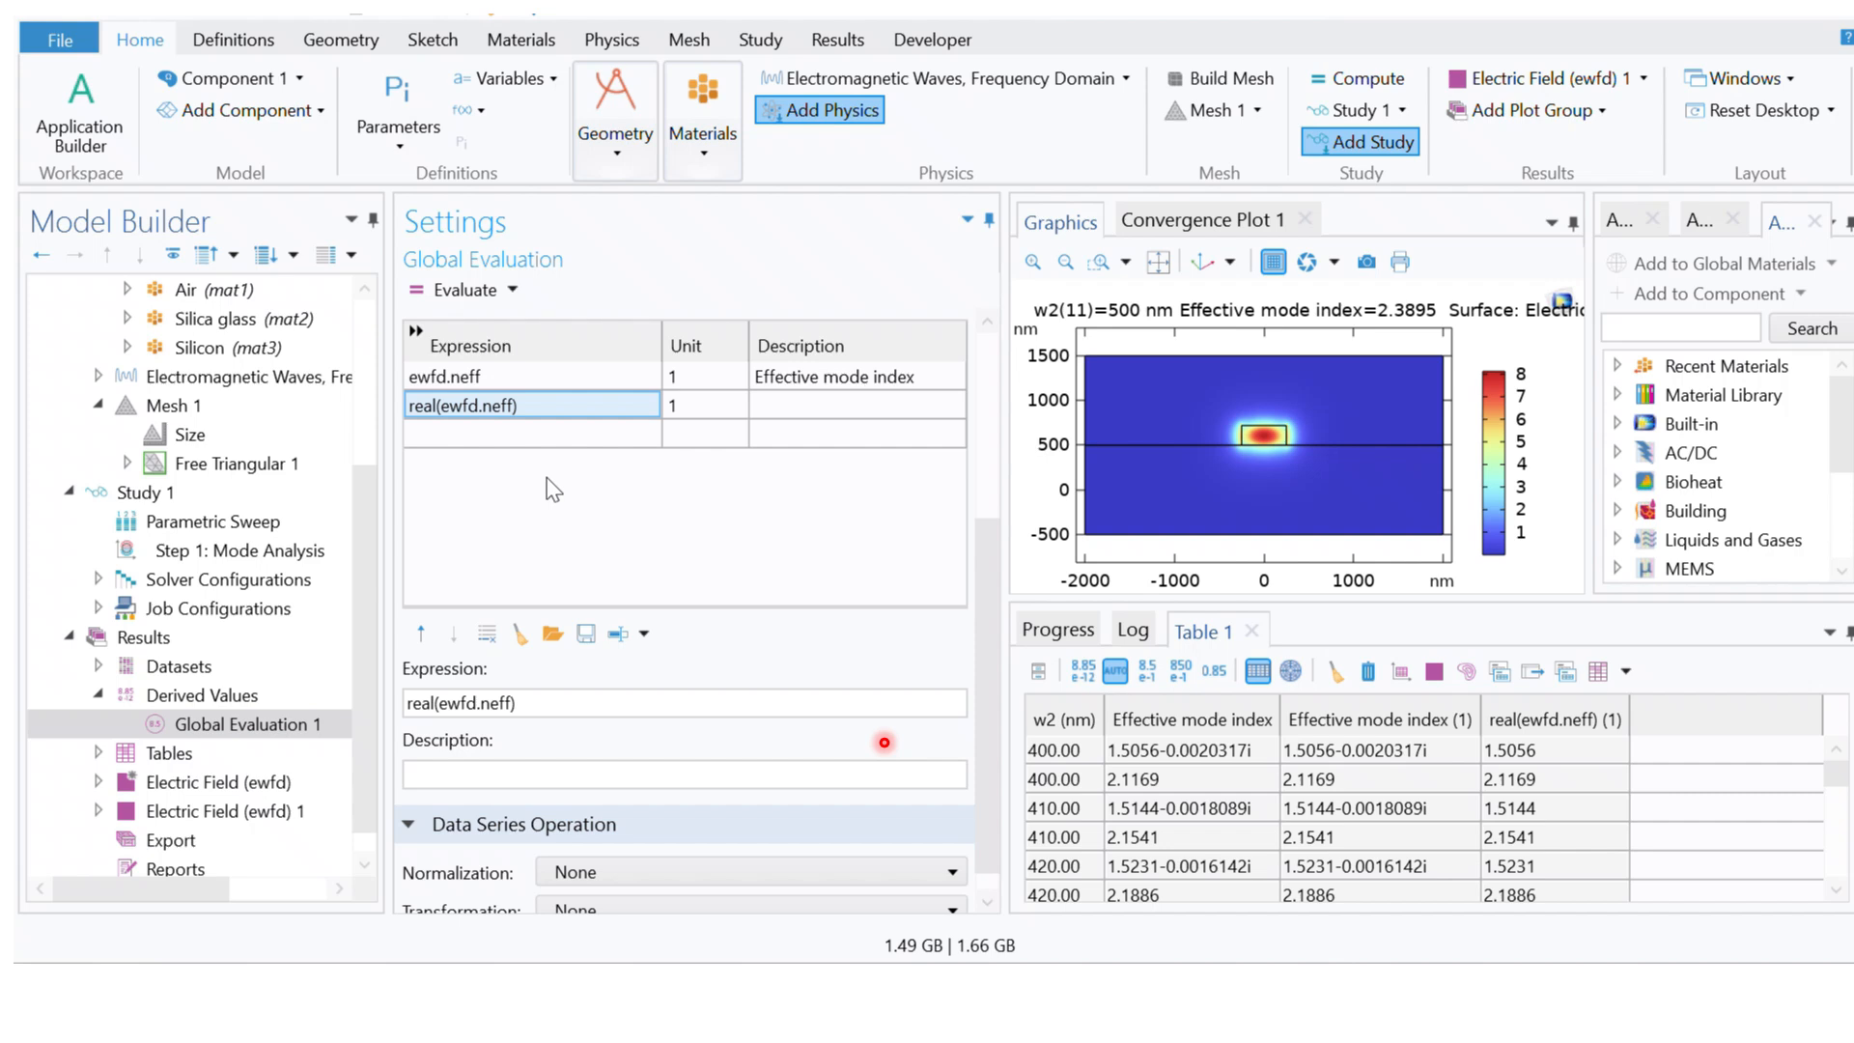
Step: Copy 10*log(2.71)*((4*3.14*(imag(ewfd.neff)))/lamda) from the Notepad note and enter it as the third expression of Global Evaluation 1
{"action": "left_click", "coordinate": [486, 435]}
{"action": "left_click", "coordinate": [486, 697]}
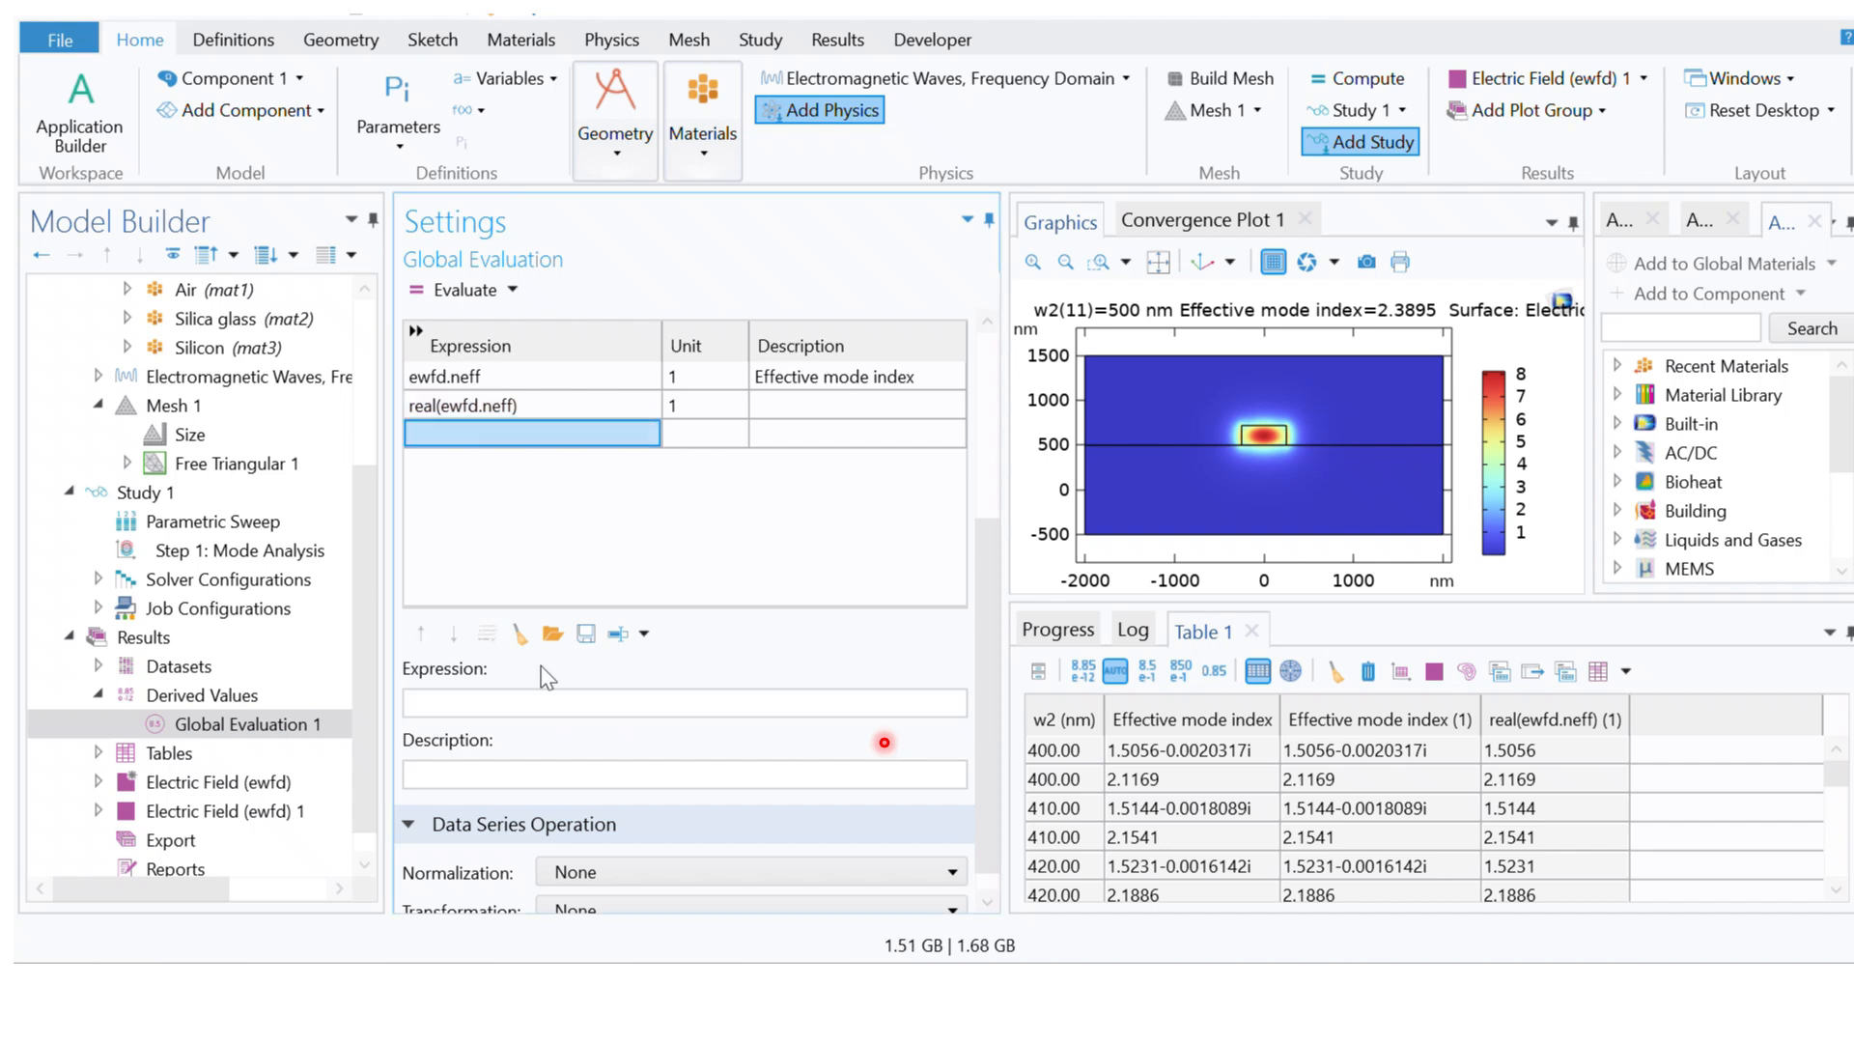
{"action": "left_click", "coordinate": [442, 704]}
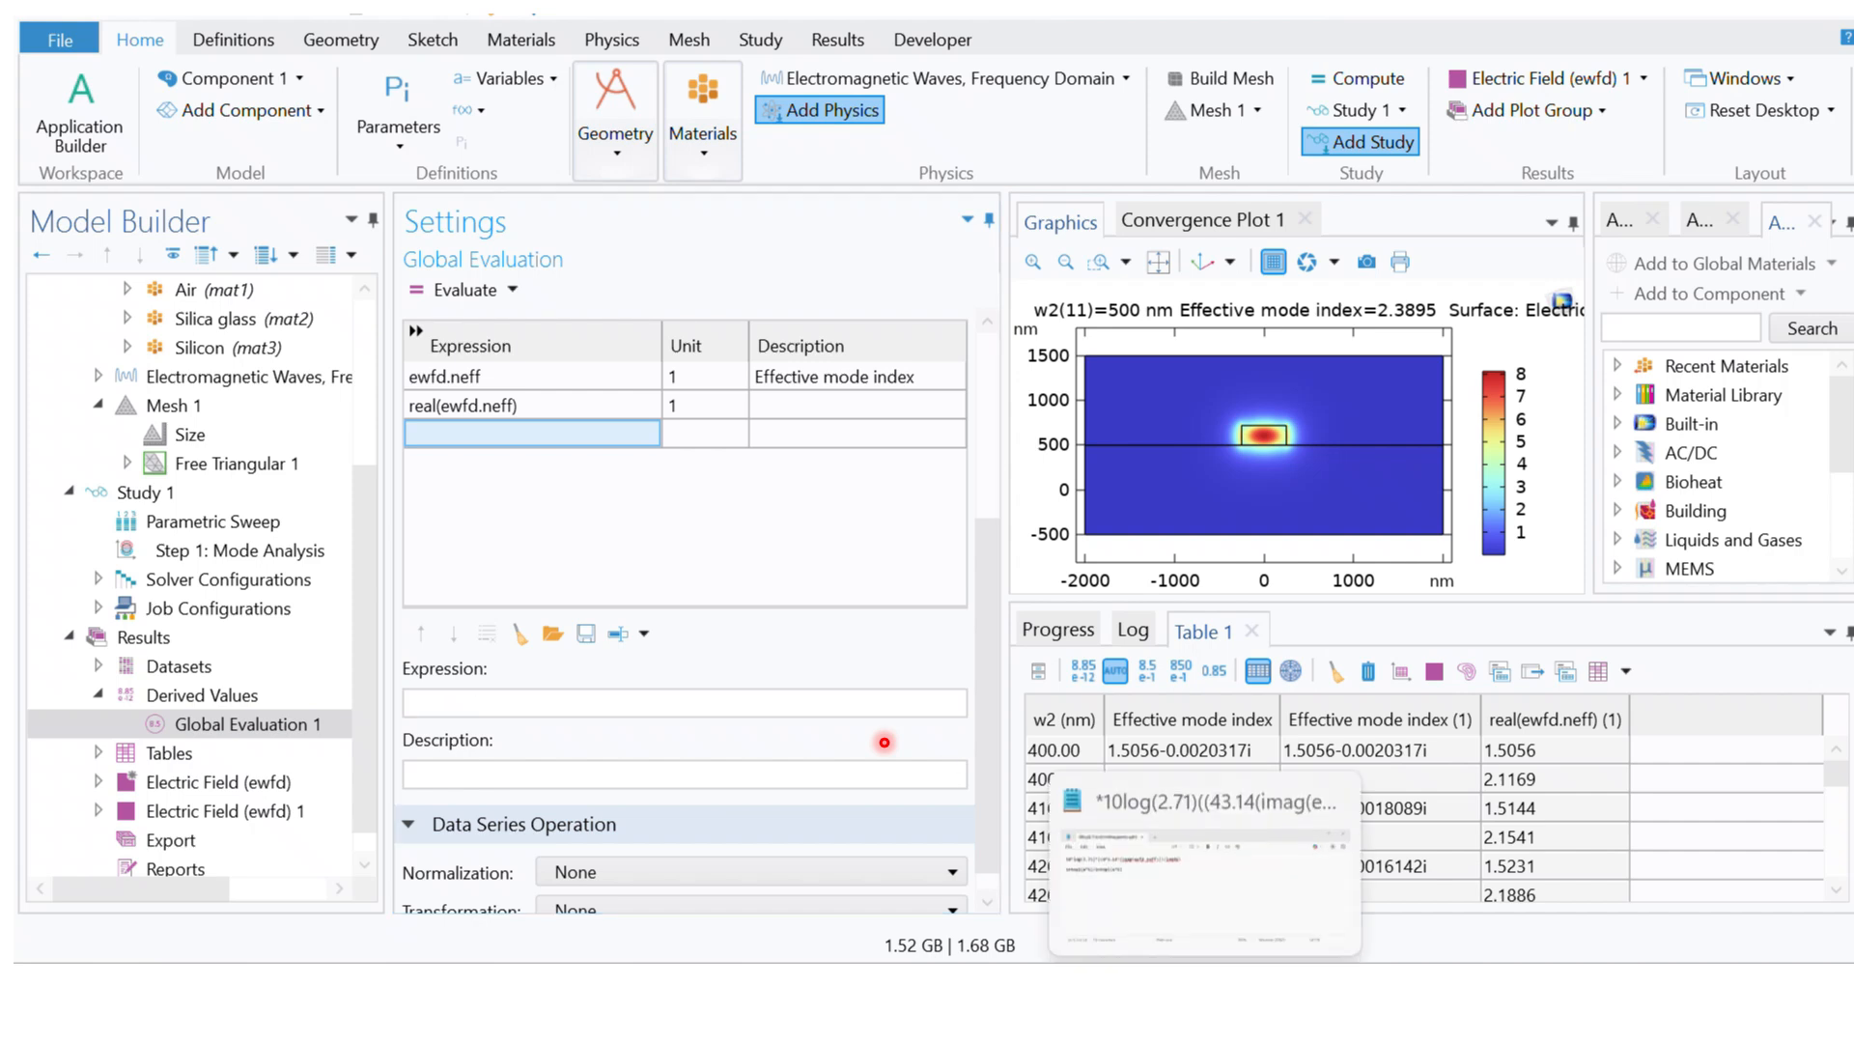
{"action": "left_click", "coordinate": [1330, 922]}
{"action": "left_click_drag", "start_coordinate": [1031, 316], "coordinate": [479, 330]}
{"action": "key", "text": "ctrl+c"}
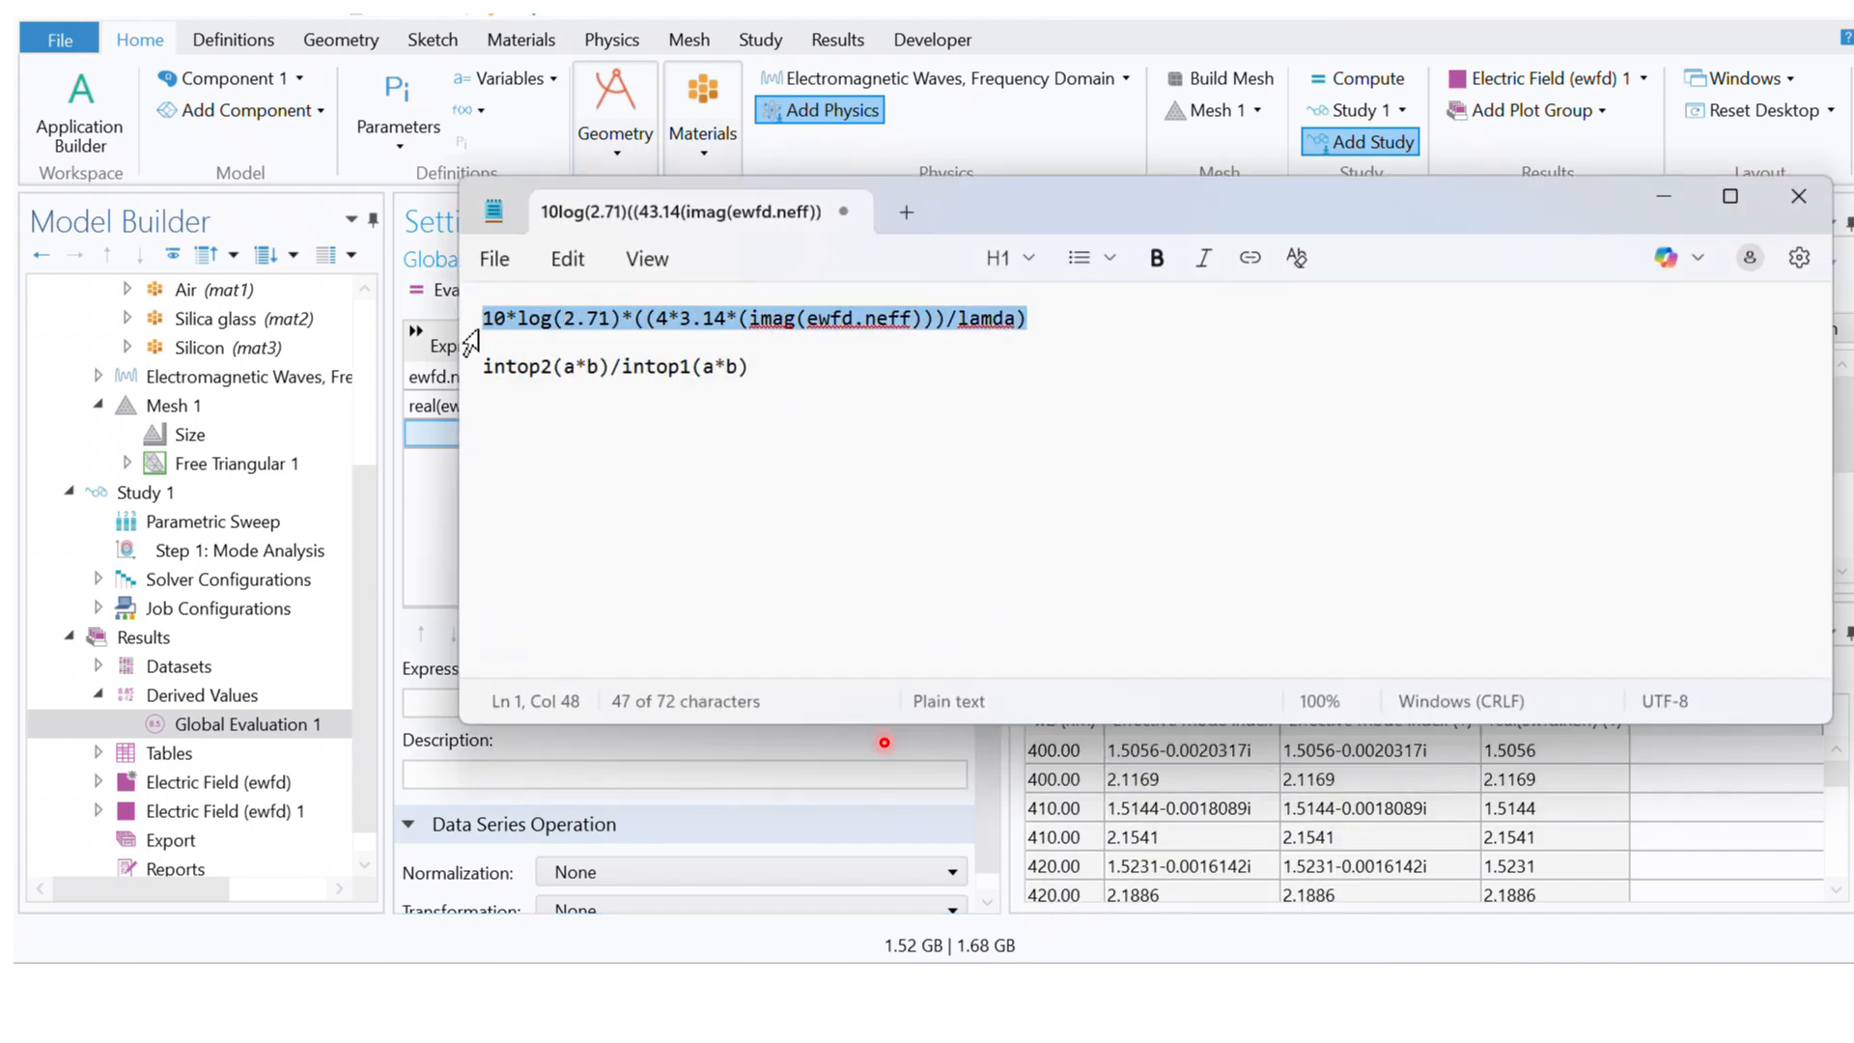
{"action": "left_click", "coordinate": [444, 769]}
{"action": "left_click", "coordinate": [437, 707]}
{"action": "key", "text": "ctrl+v"}
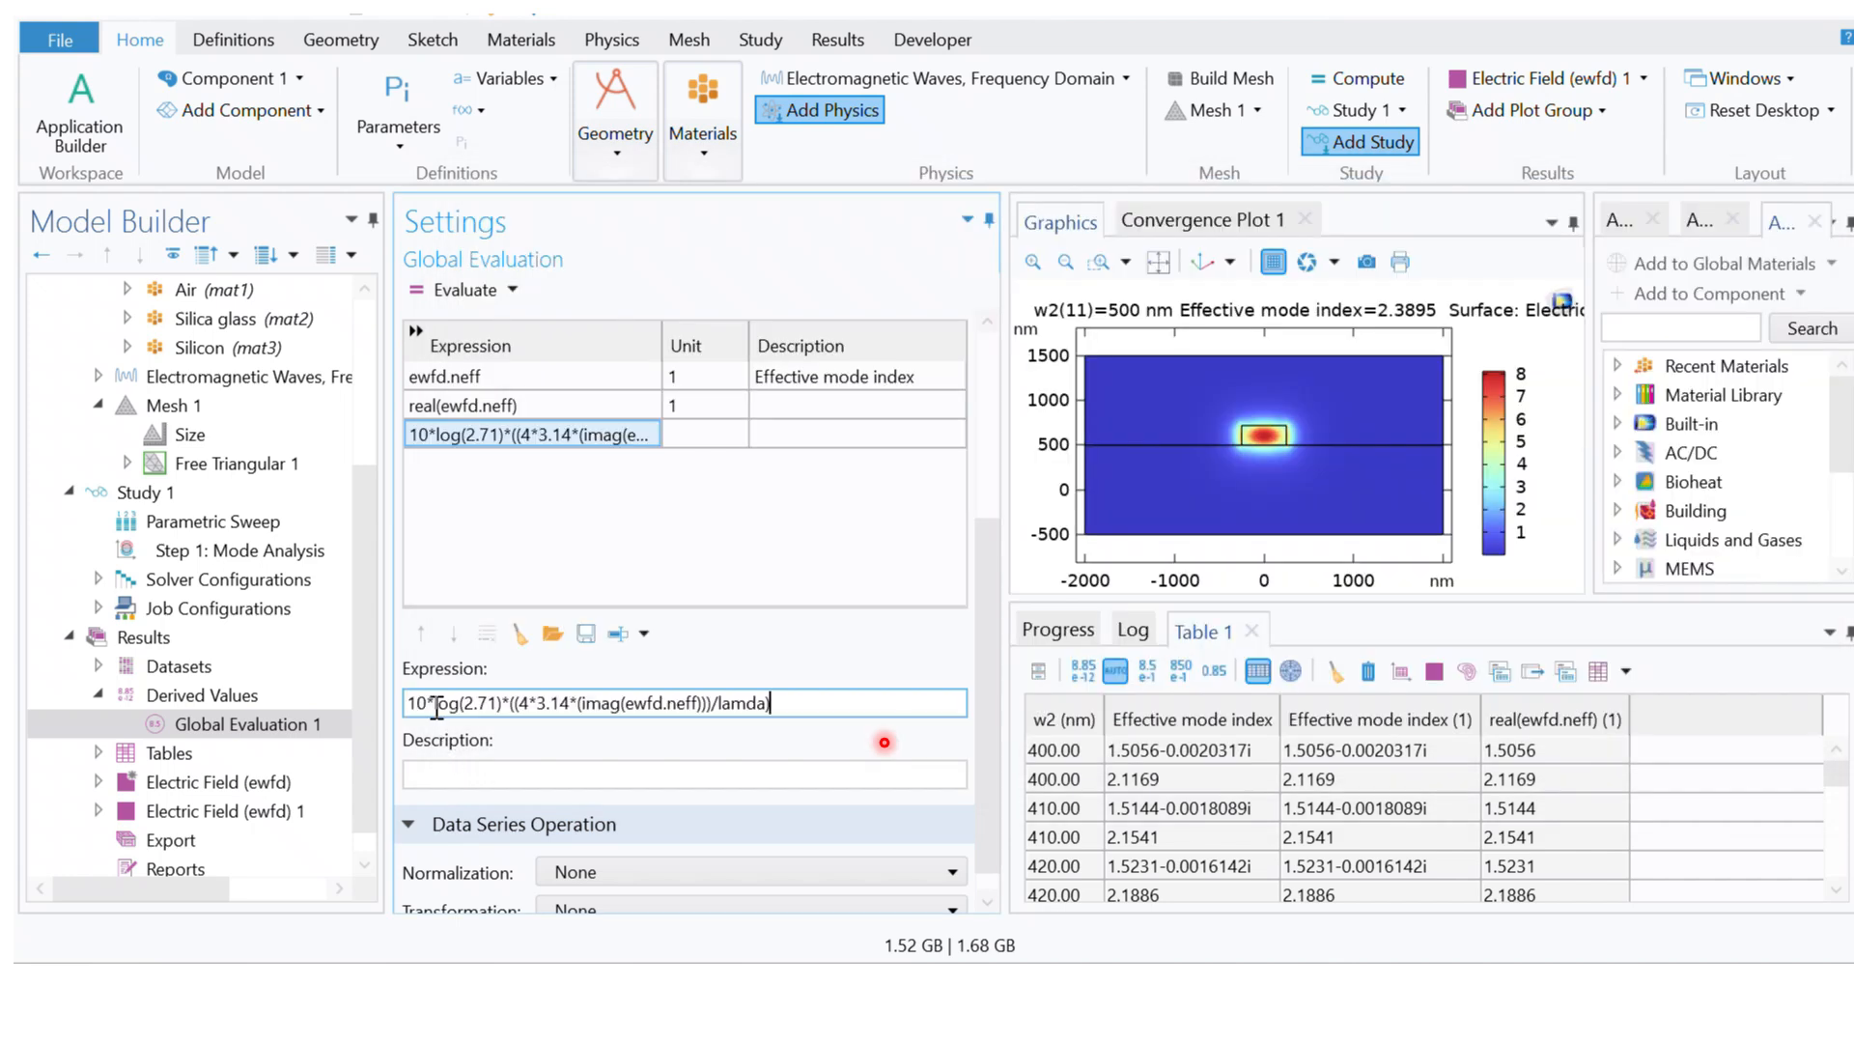
{"action": "key", "text": "Return"}
Step: Describe the third expression as "propagation loss" and set its unit to 1/cm
{"action": "left_click", "coordinate": [446, 778]}
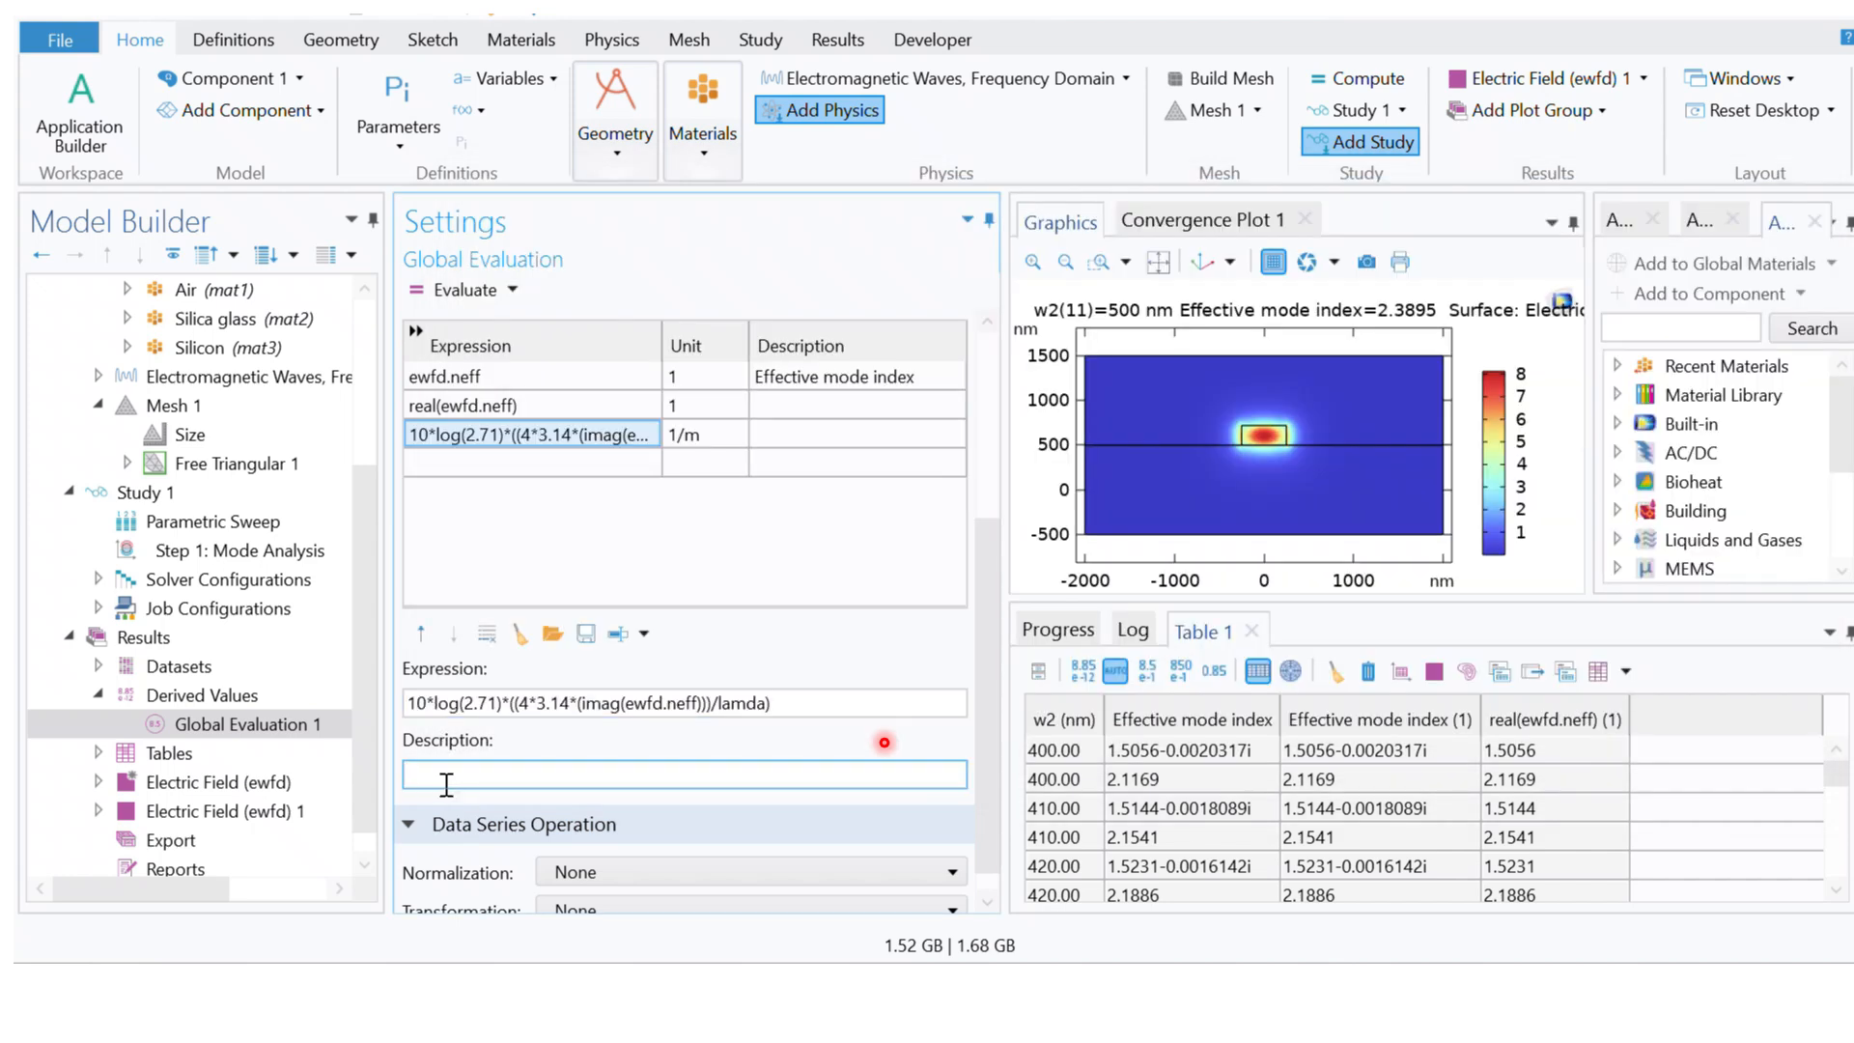
{"action": "type", "text": "propagation loss"}
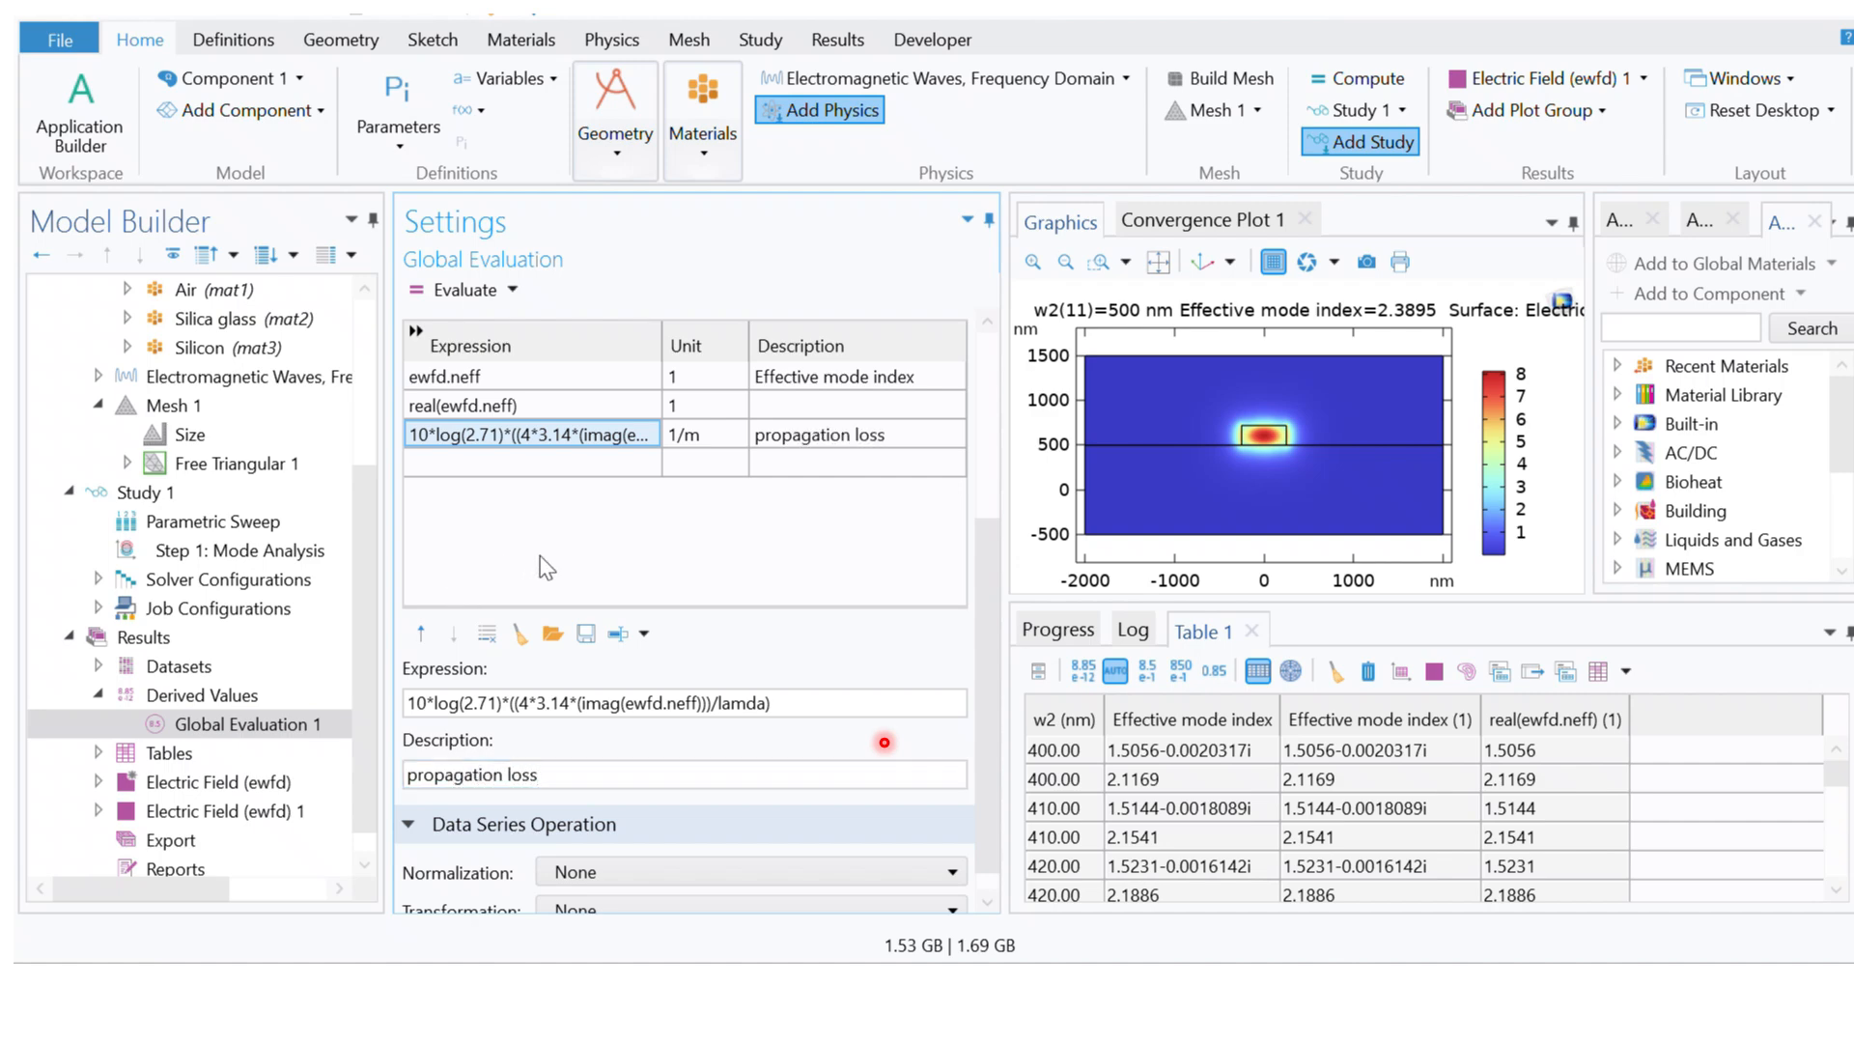
{"action": "left_click", "coordinate": [687, 449]}
{"action": "left_click", "coordinate": [686, 437]}
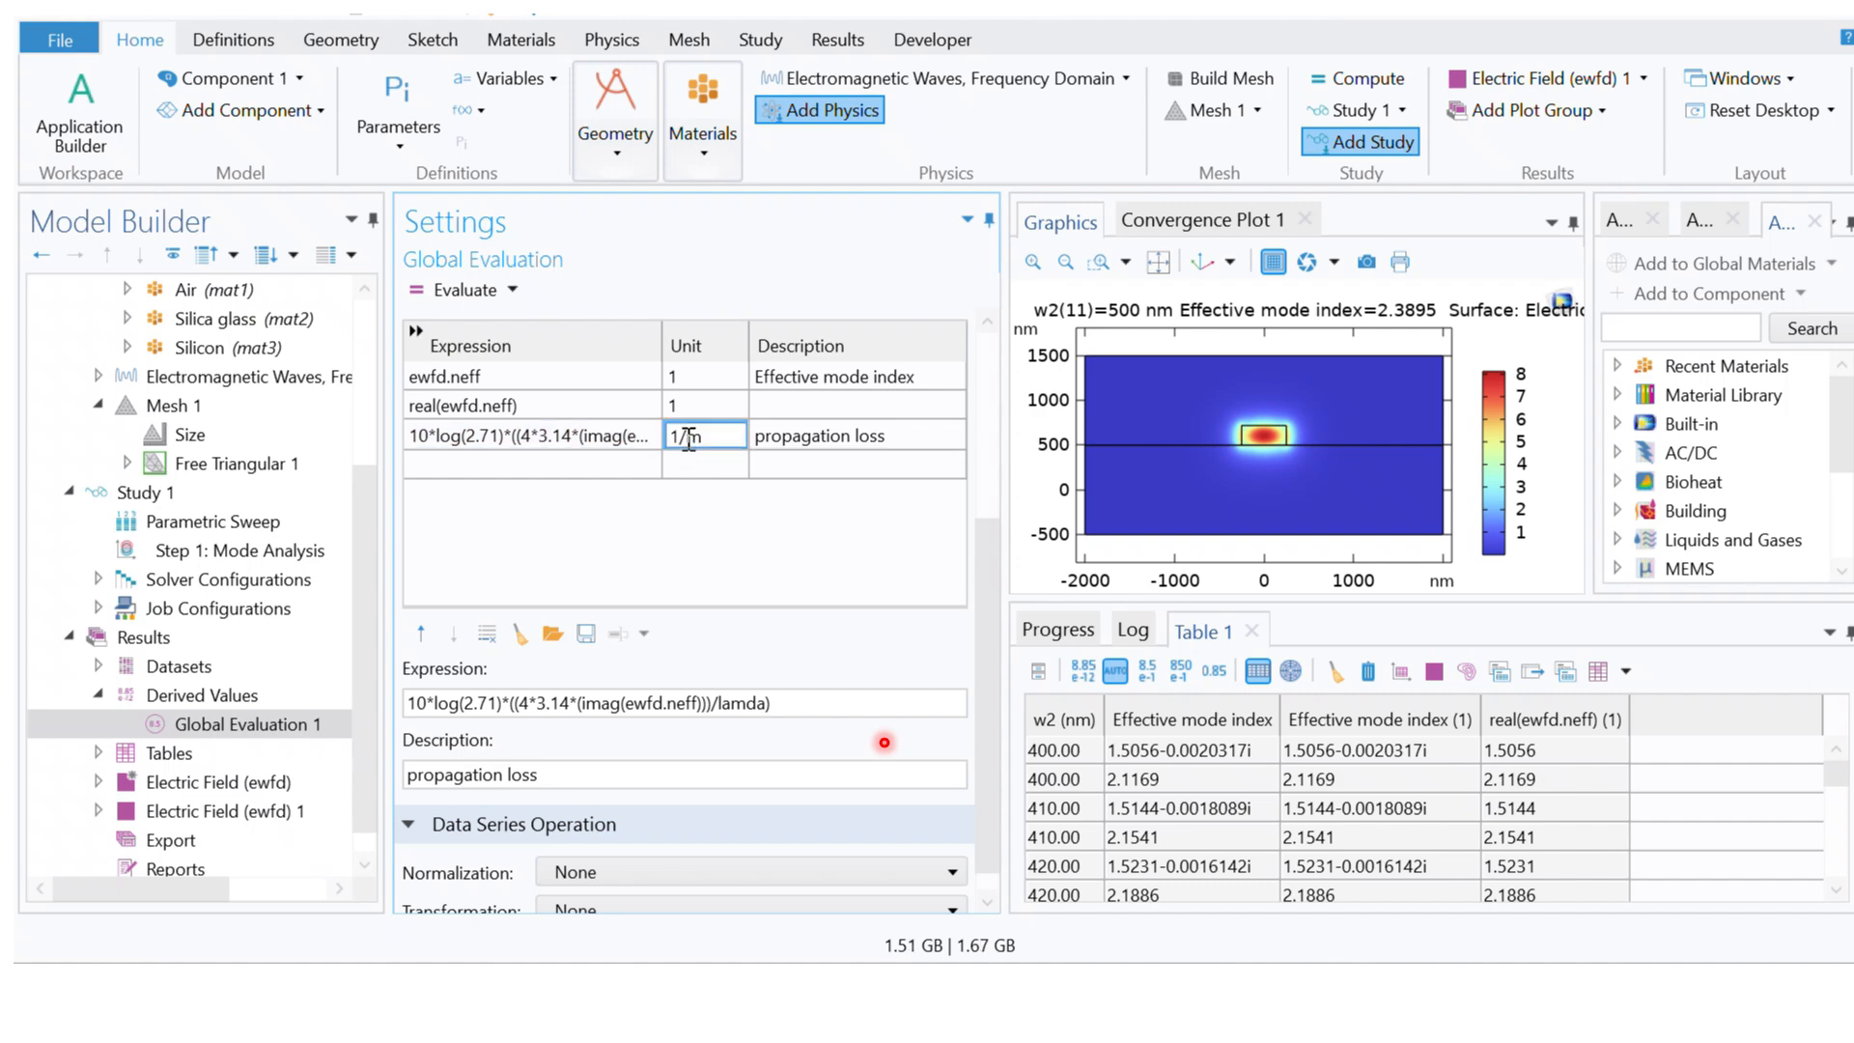
{"action": "type", "text": "c"}
{"action": "left_click", "coordinate": [830, 472]}
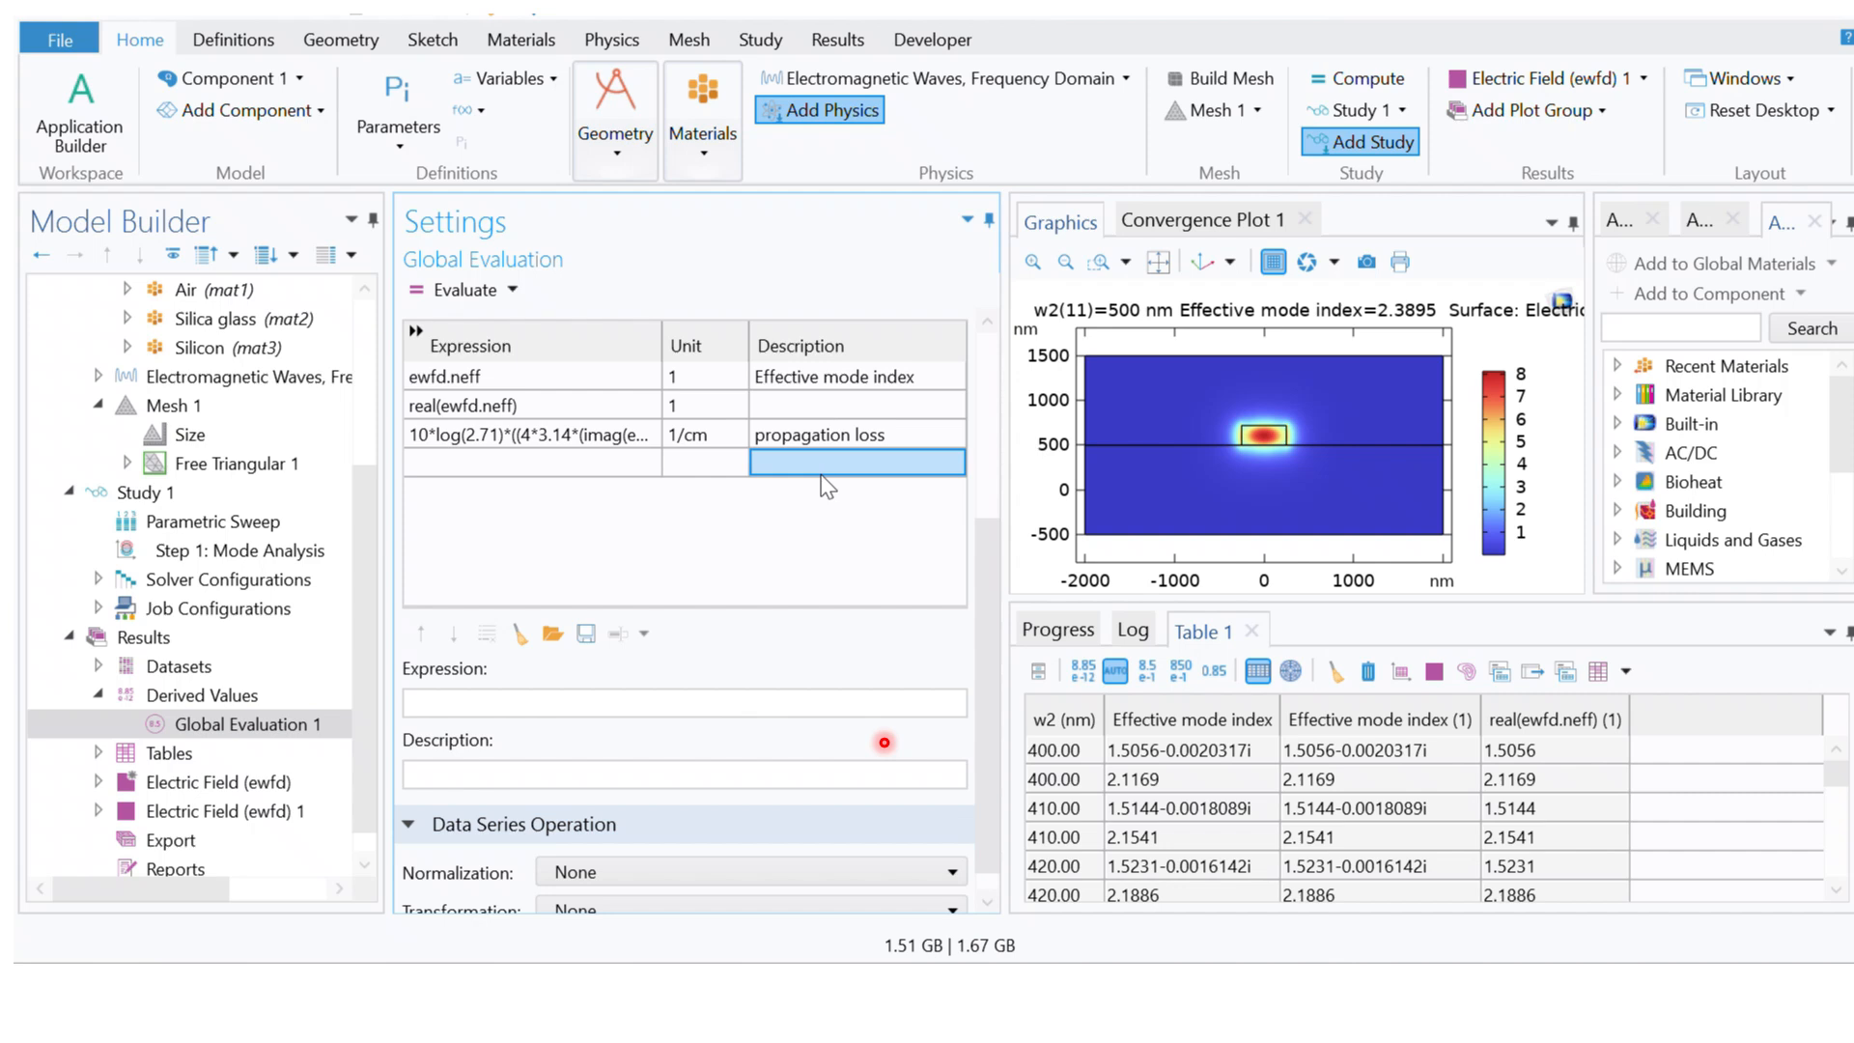
Step: Re-evaluate the expressions into a cleared Table 1 and review the propagation loss through to the last w2 row
{"action": "left_click", "coordinate": [566, 441]}
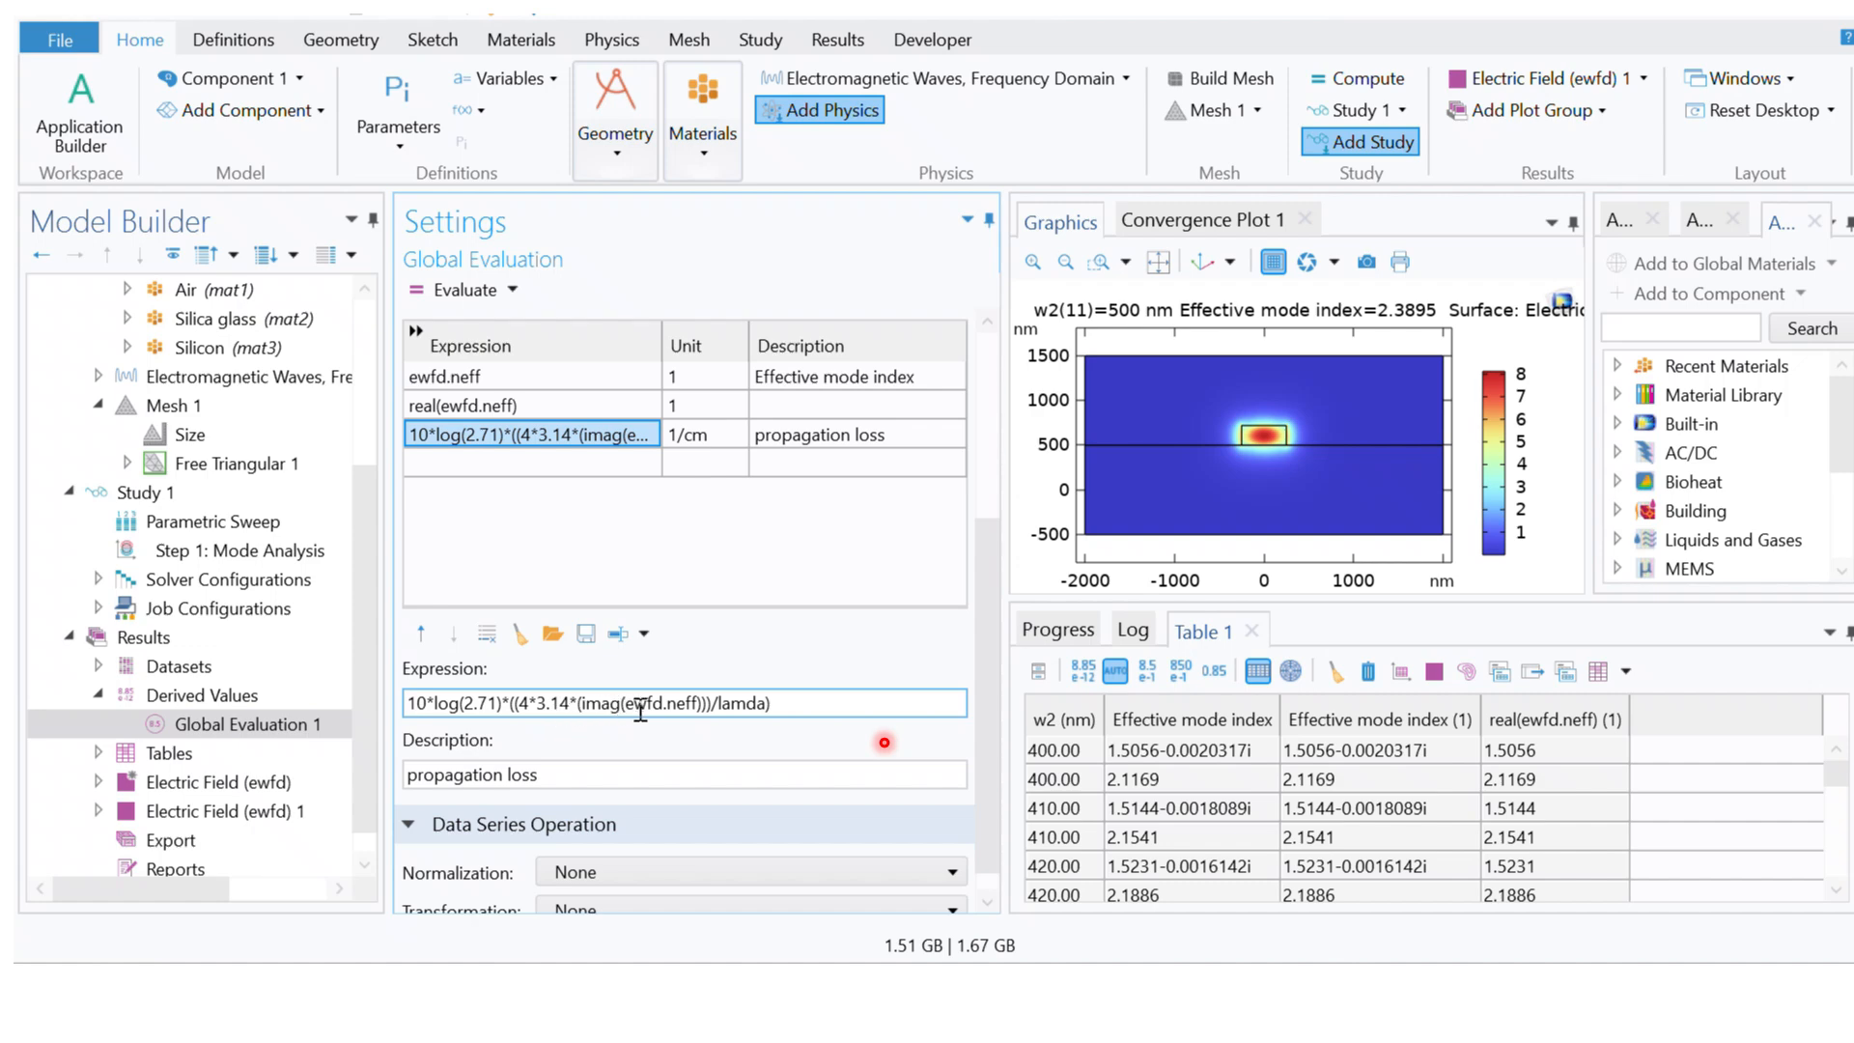
{"action": "left_click", "coordinate": [697, 712]}
{"action": "type", "text": ")"}
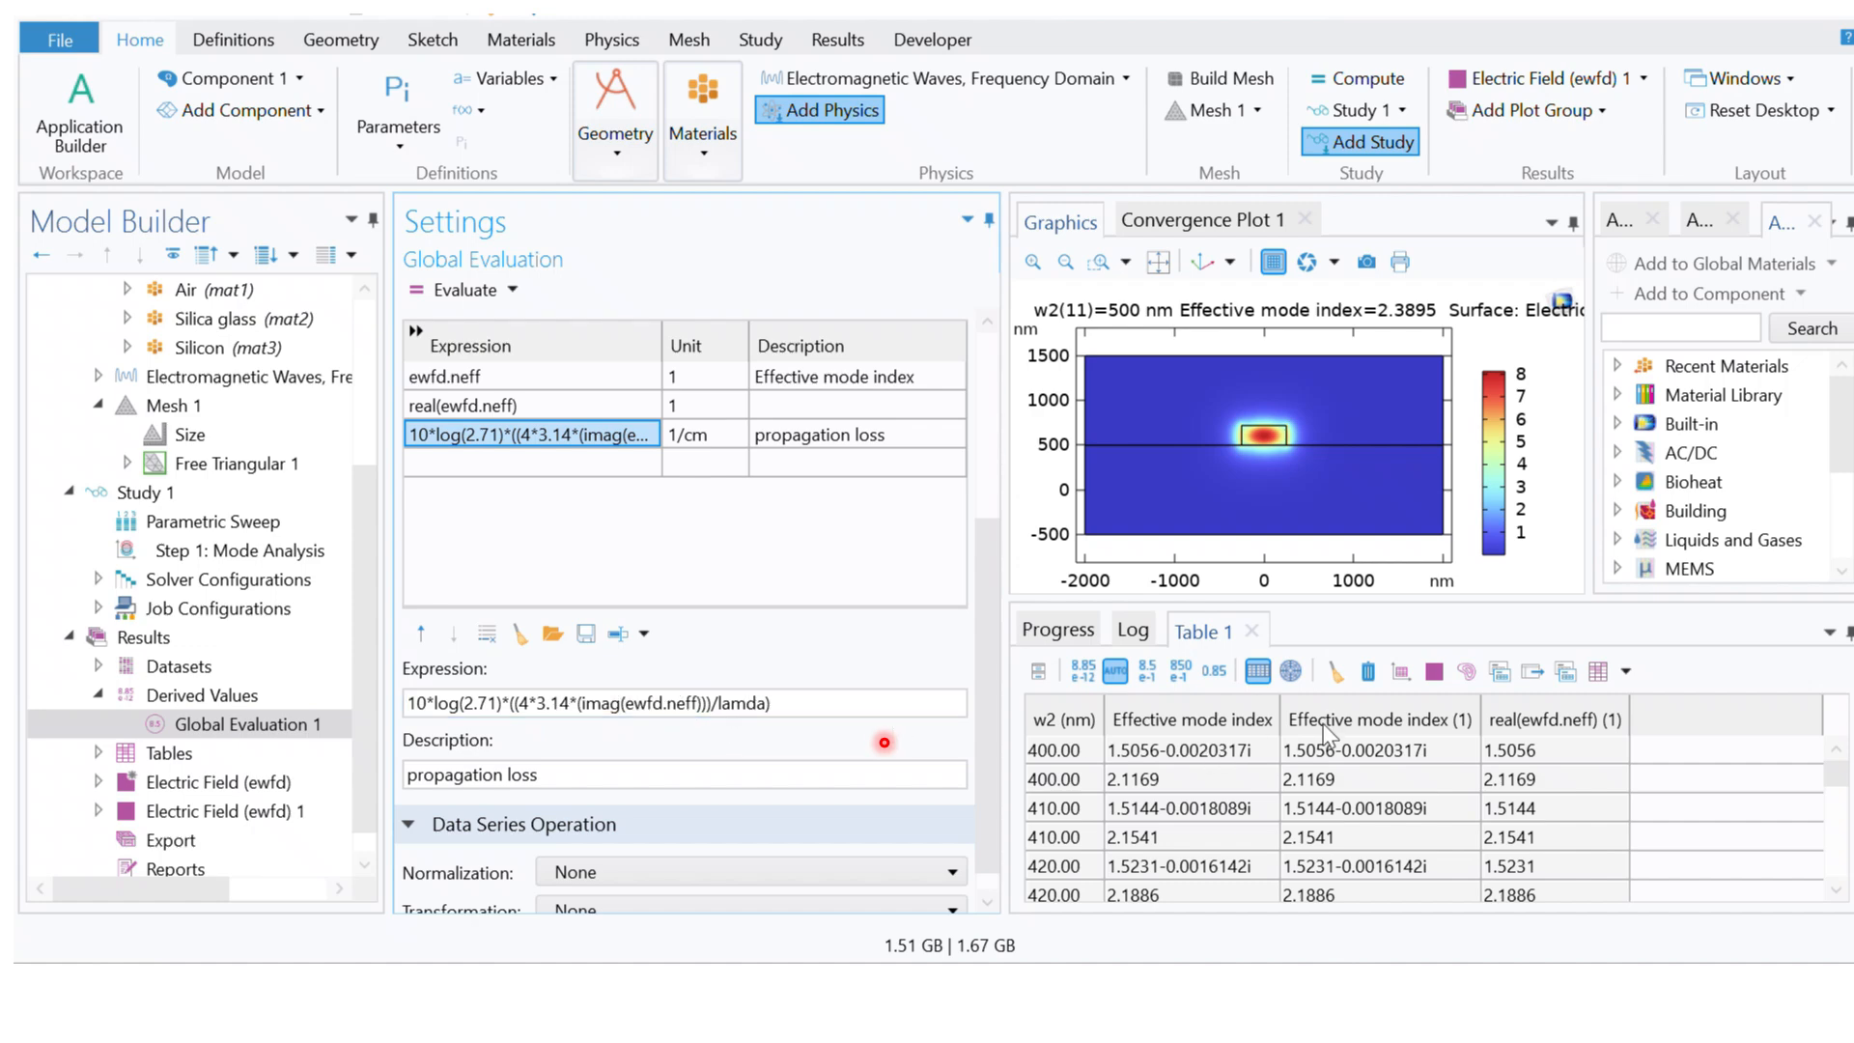
{"action": "left_click", "coordinate": [1336, 672]}
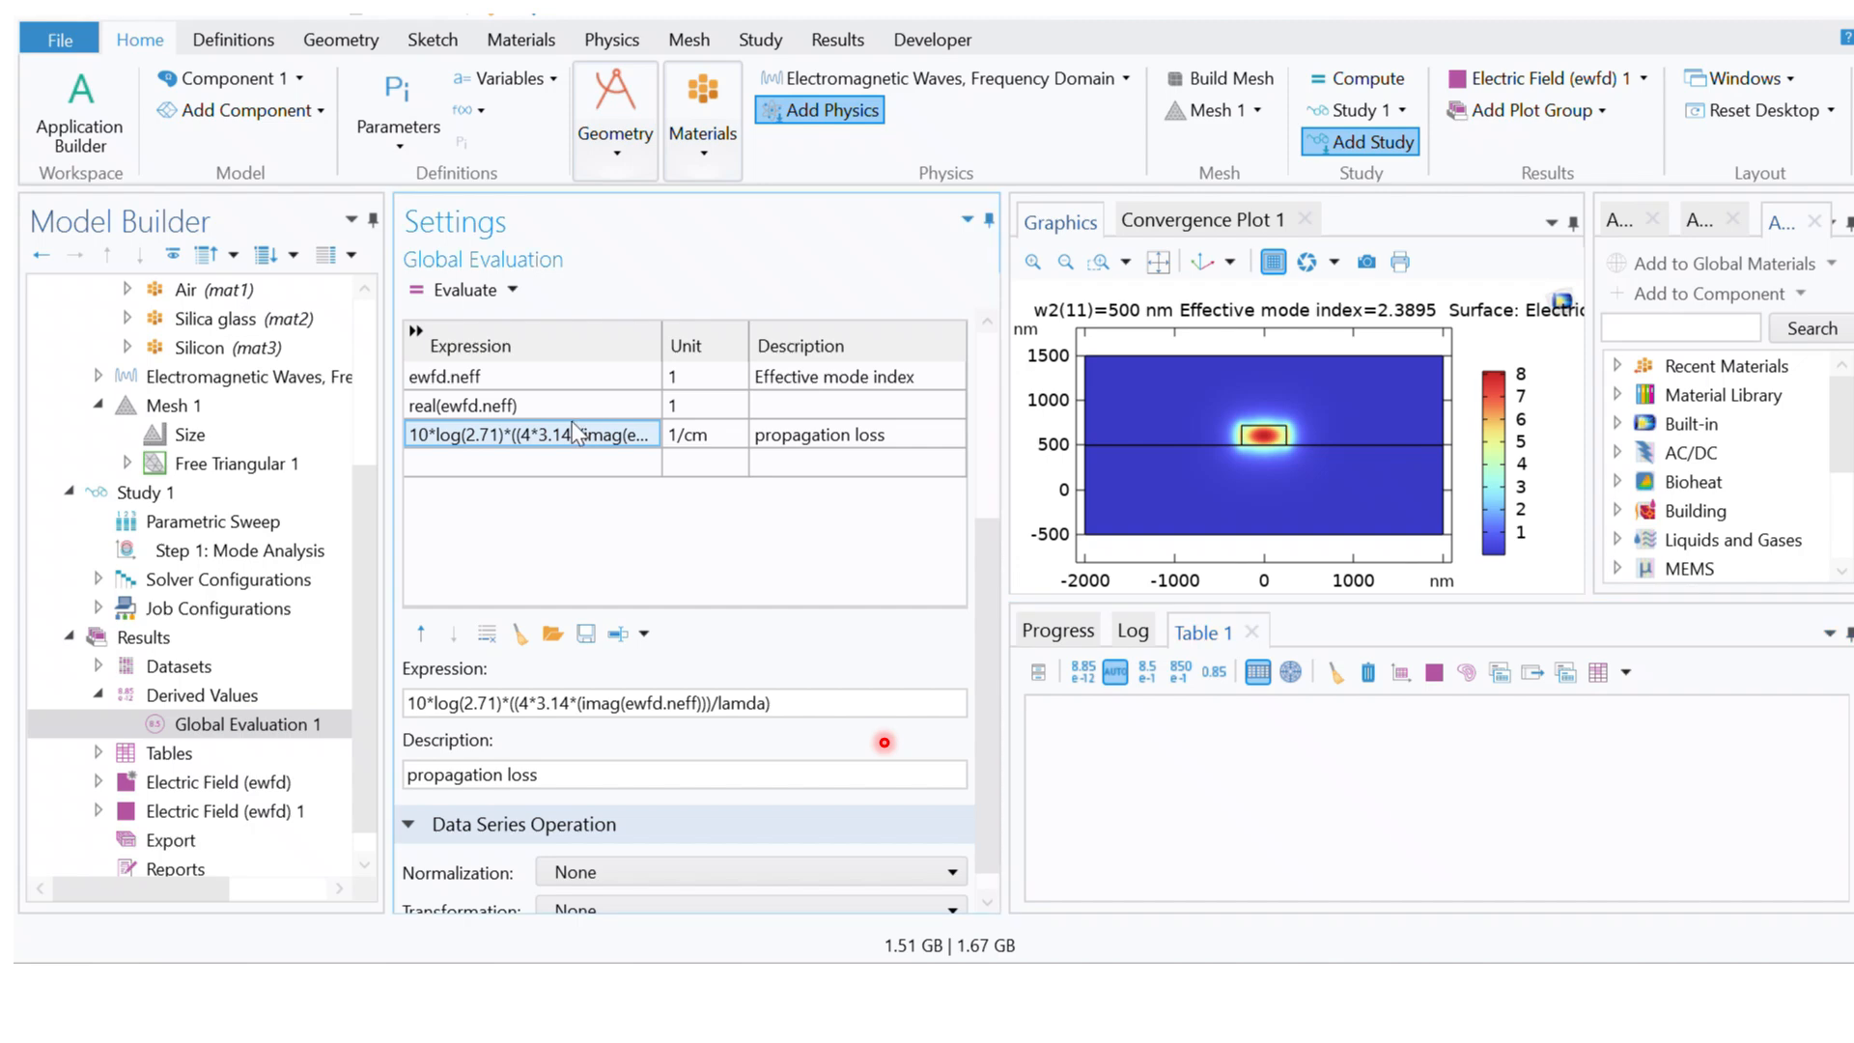
{"action": "left_click", "coordinate": [446, 292]}
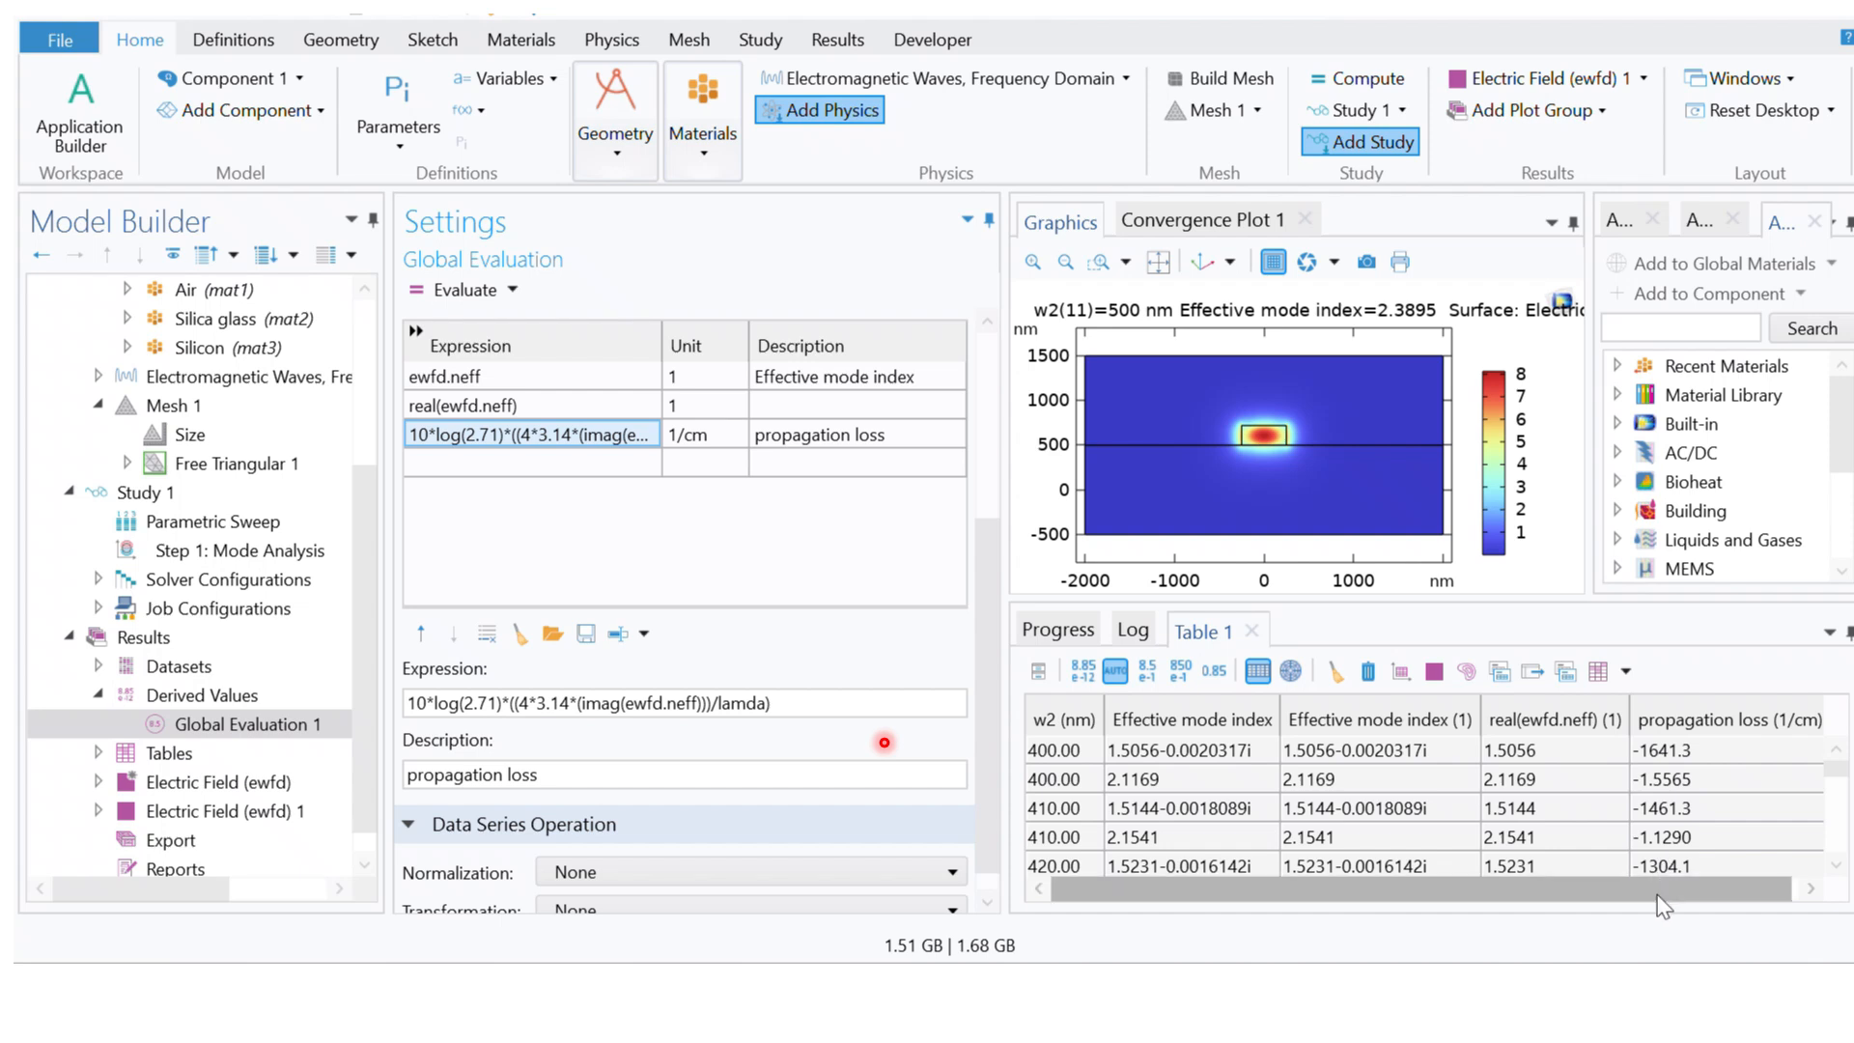
{"action": "left_click_drag", "start_coordinate": [1657, 896], "coordinate": [1706, 897]}
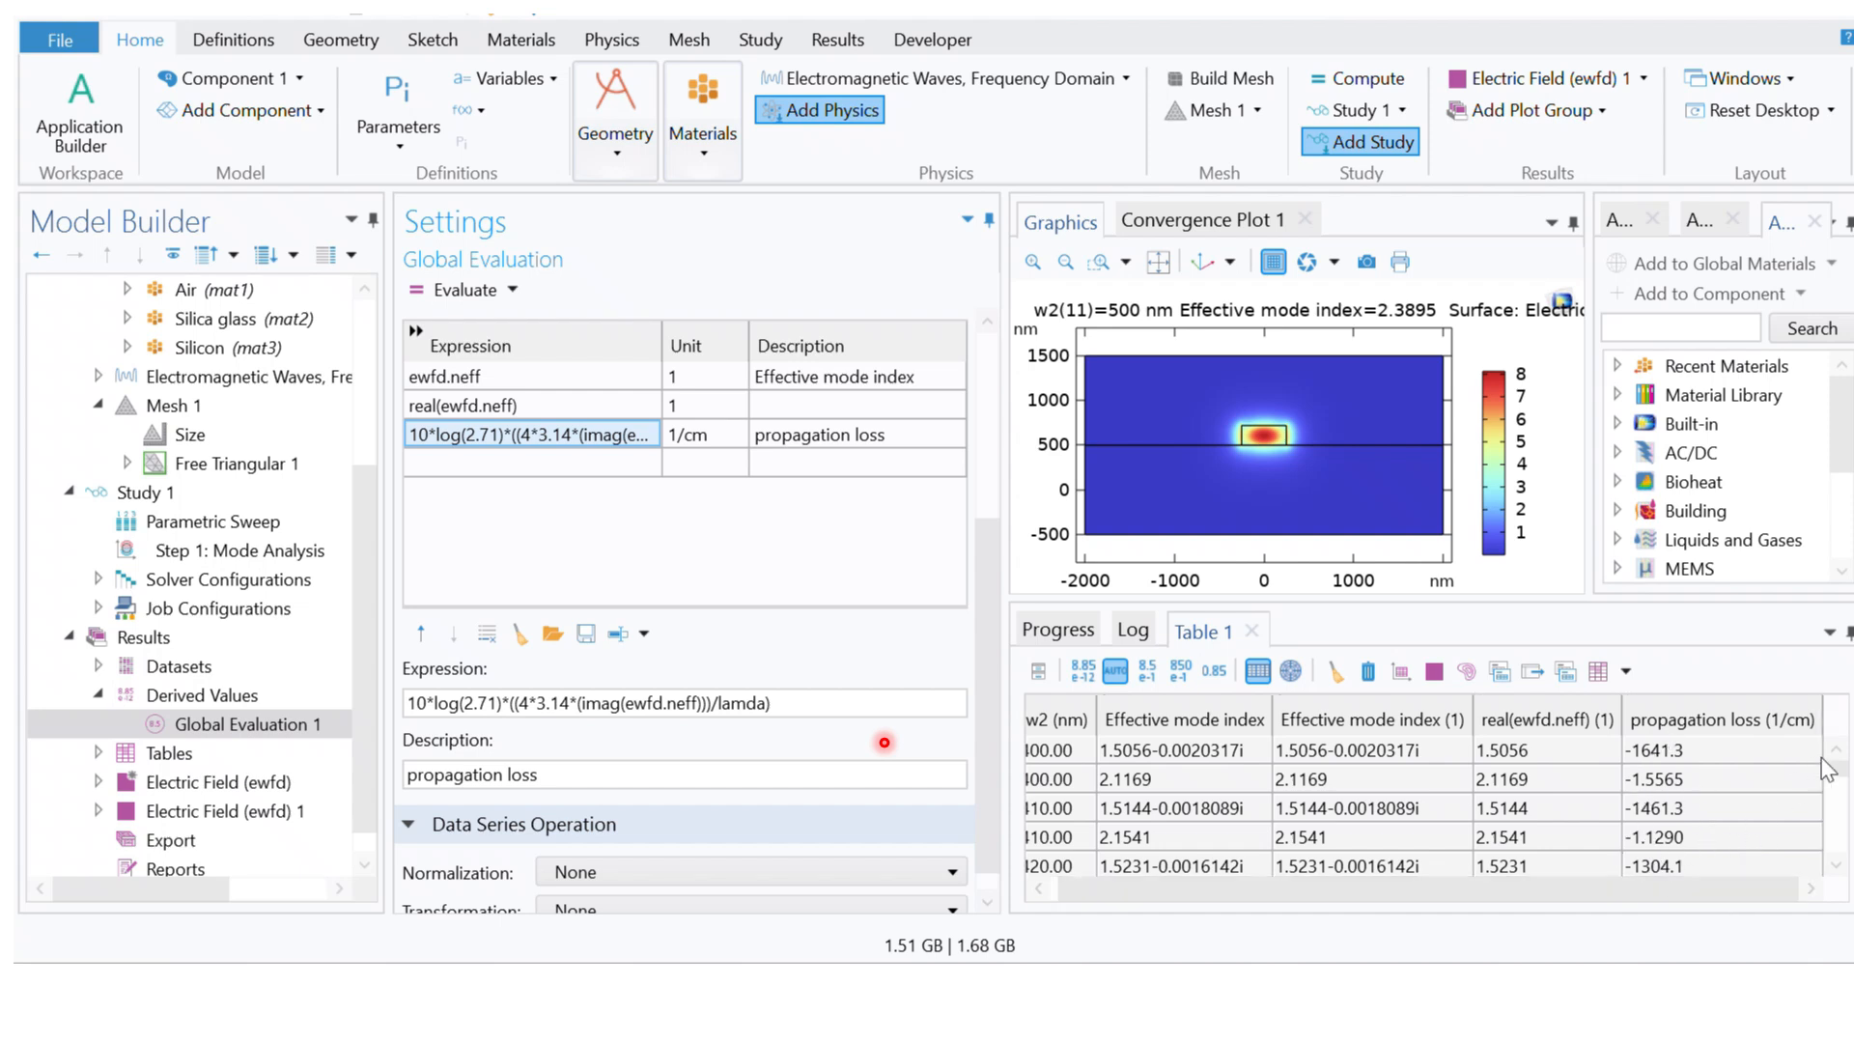
{"action": "left_click_drag", "start_coordinate": [1838, 778], "coordinate": [1839, 860]}
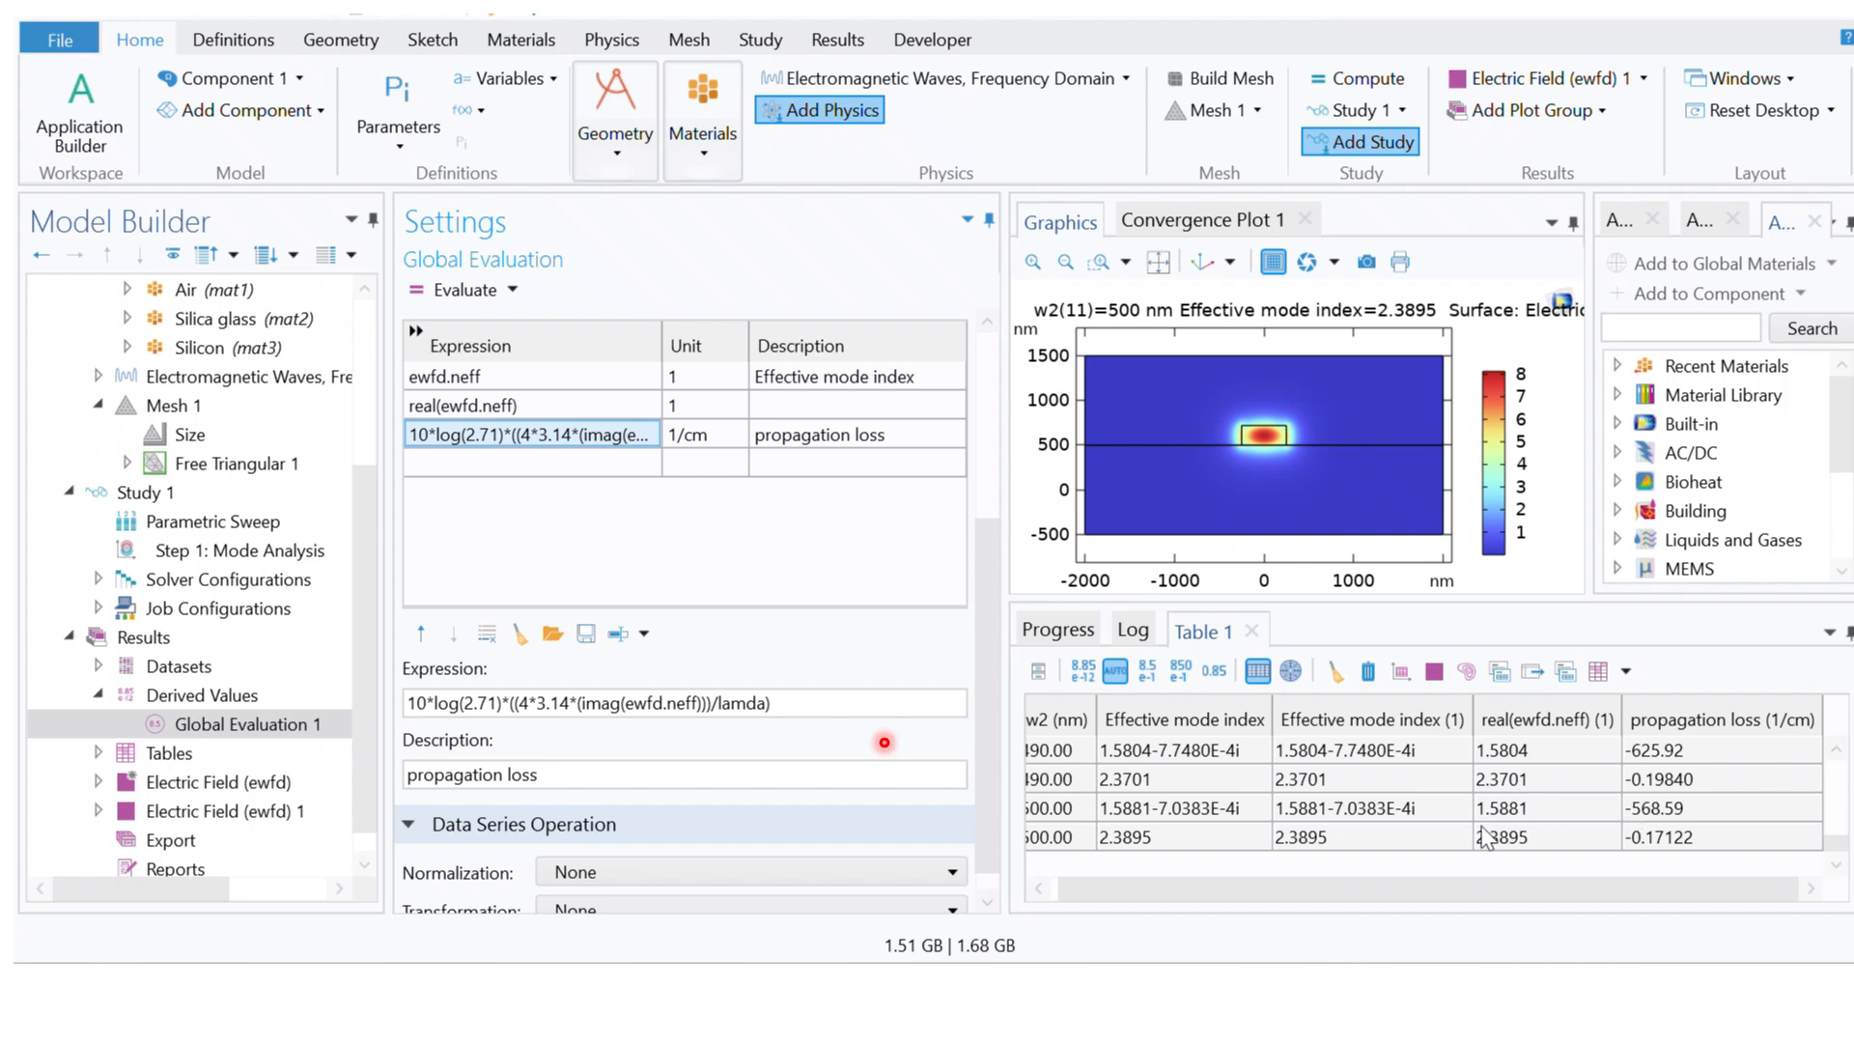
{"action": "left_click_drag", "start_coordinate": [1538, 890], "coordinate": [1325, 899]}
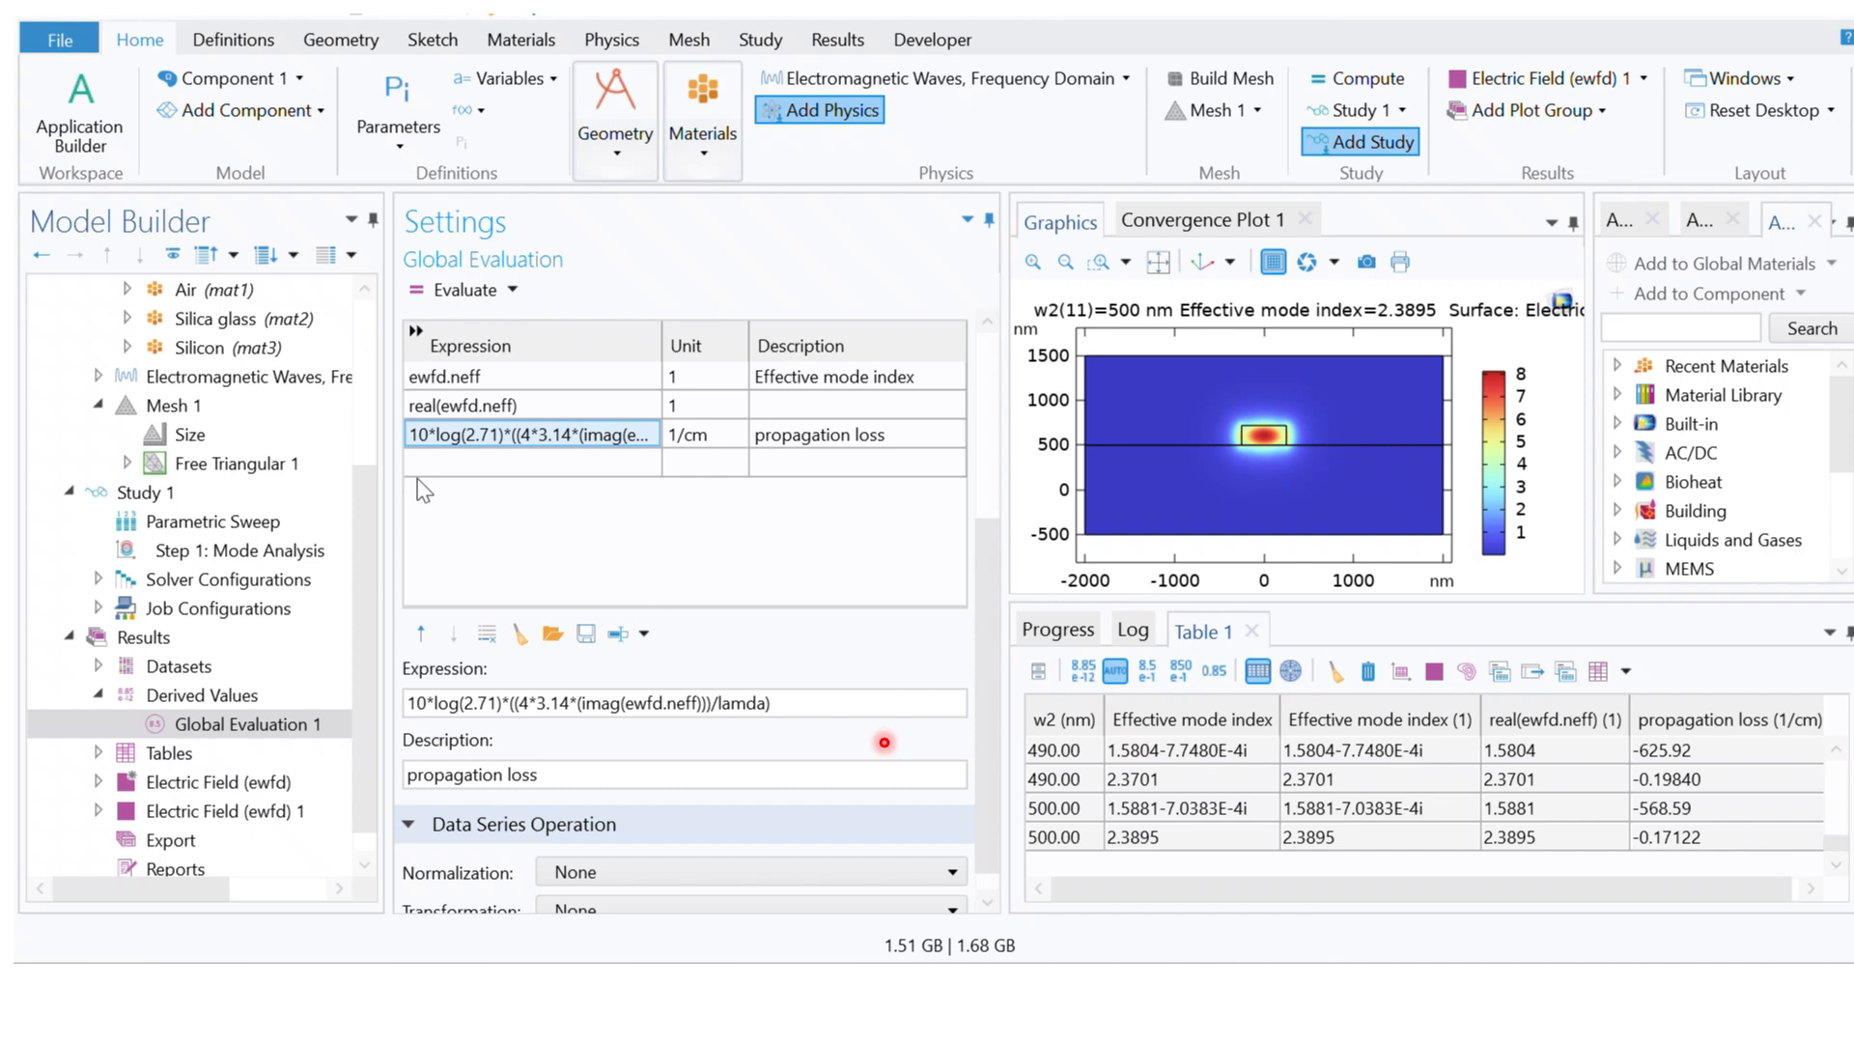
Step: Add imag(ewfd.neff) as the fourth expression of Global Evaluation 1
{"action": "left_click", "coordinate": [443, 467]}
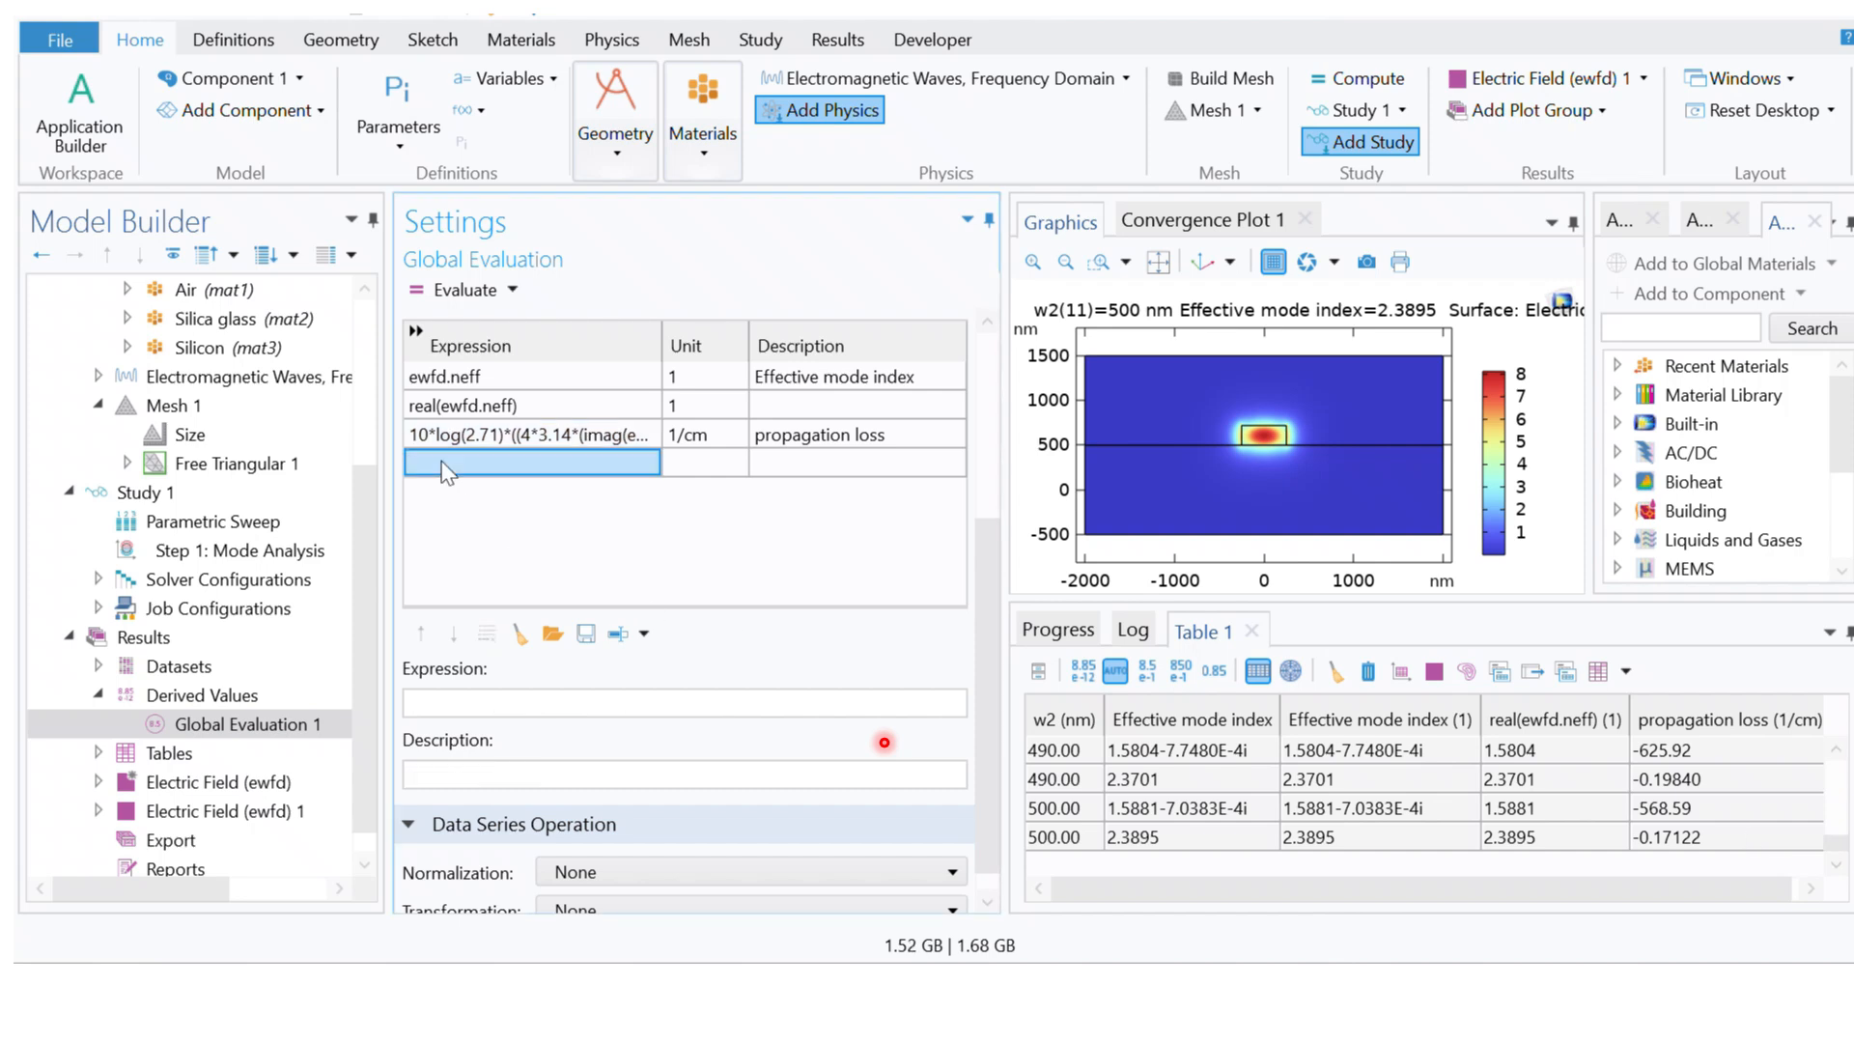
{"action": "left_click", "coordinate": [478, 704]}
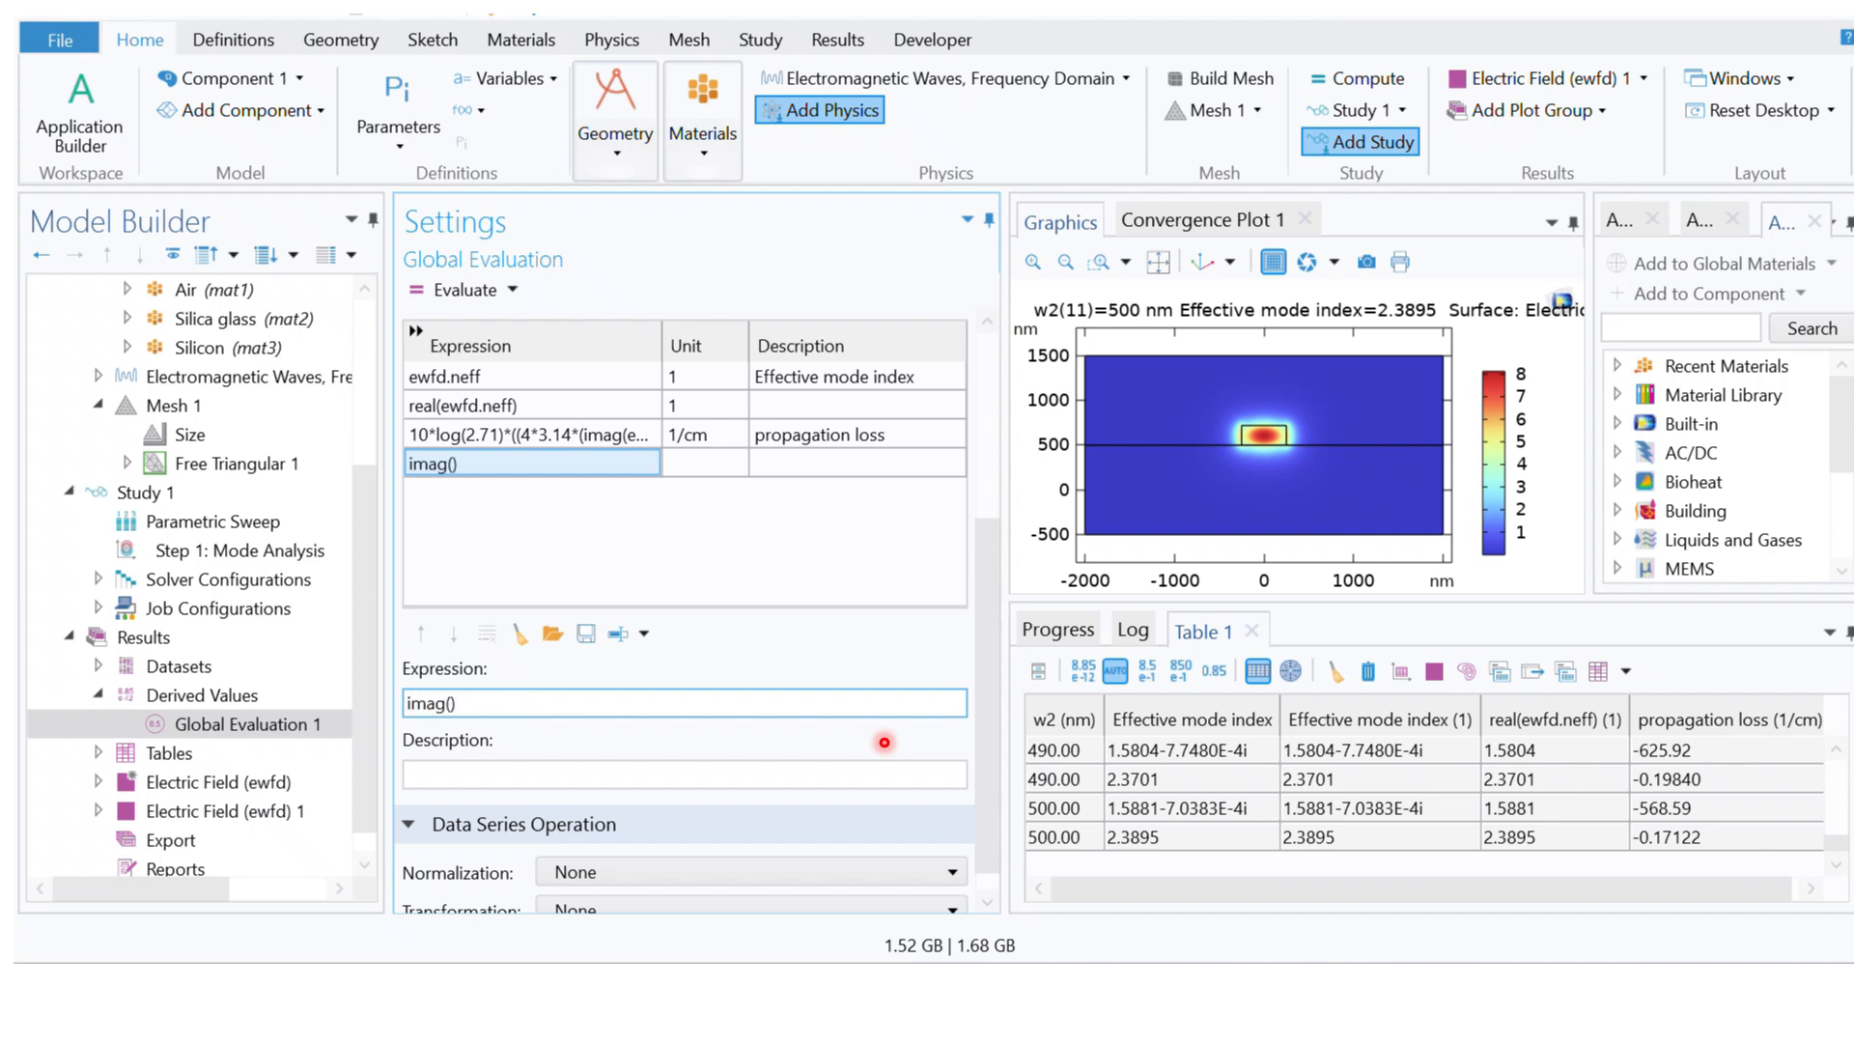
{"action": "type", "text": "imag(ewfd.neff"}
{"action": "left_click", "coordinate": [543, 514]}
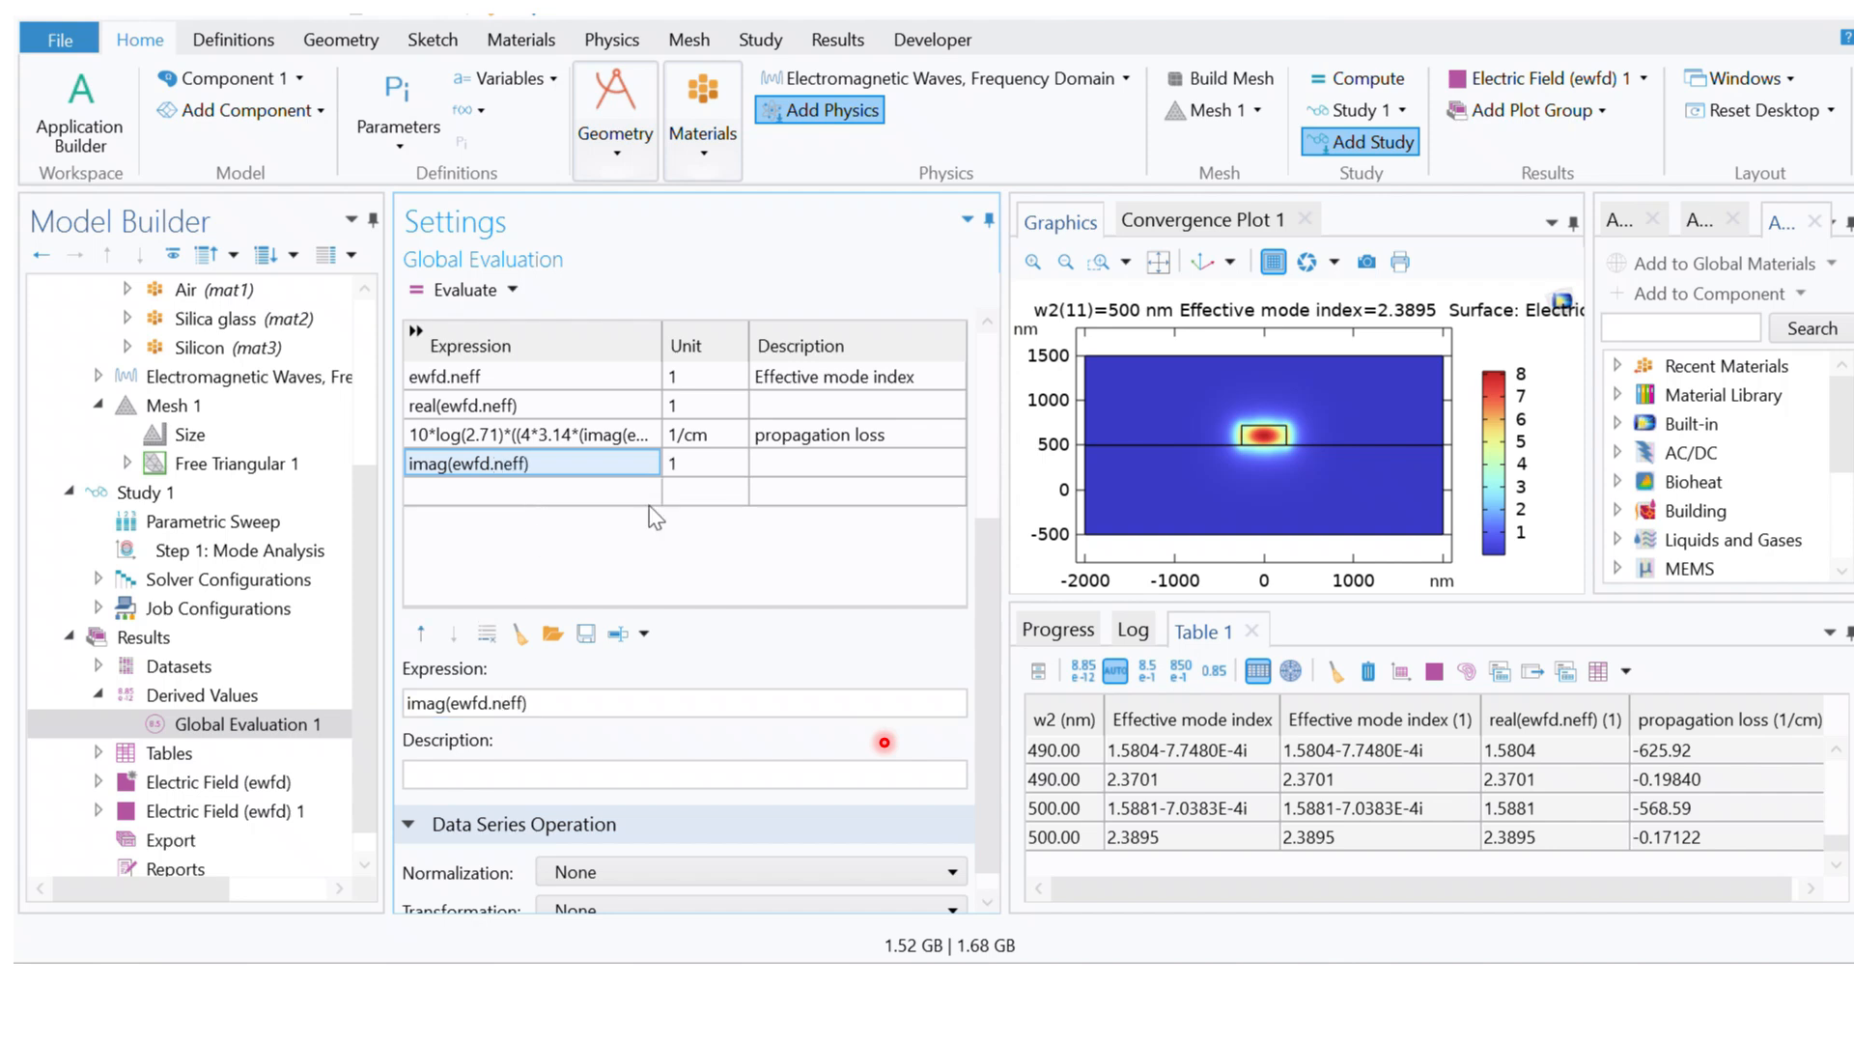
Step: Clear Table 1, re-evaluate all four expressions and review the imag(ewfd.neff) column
{"action": "left_click", "coordinate": [1334, 672]}
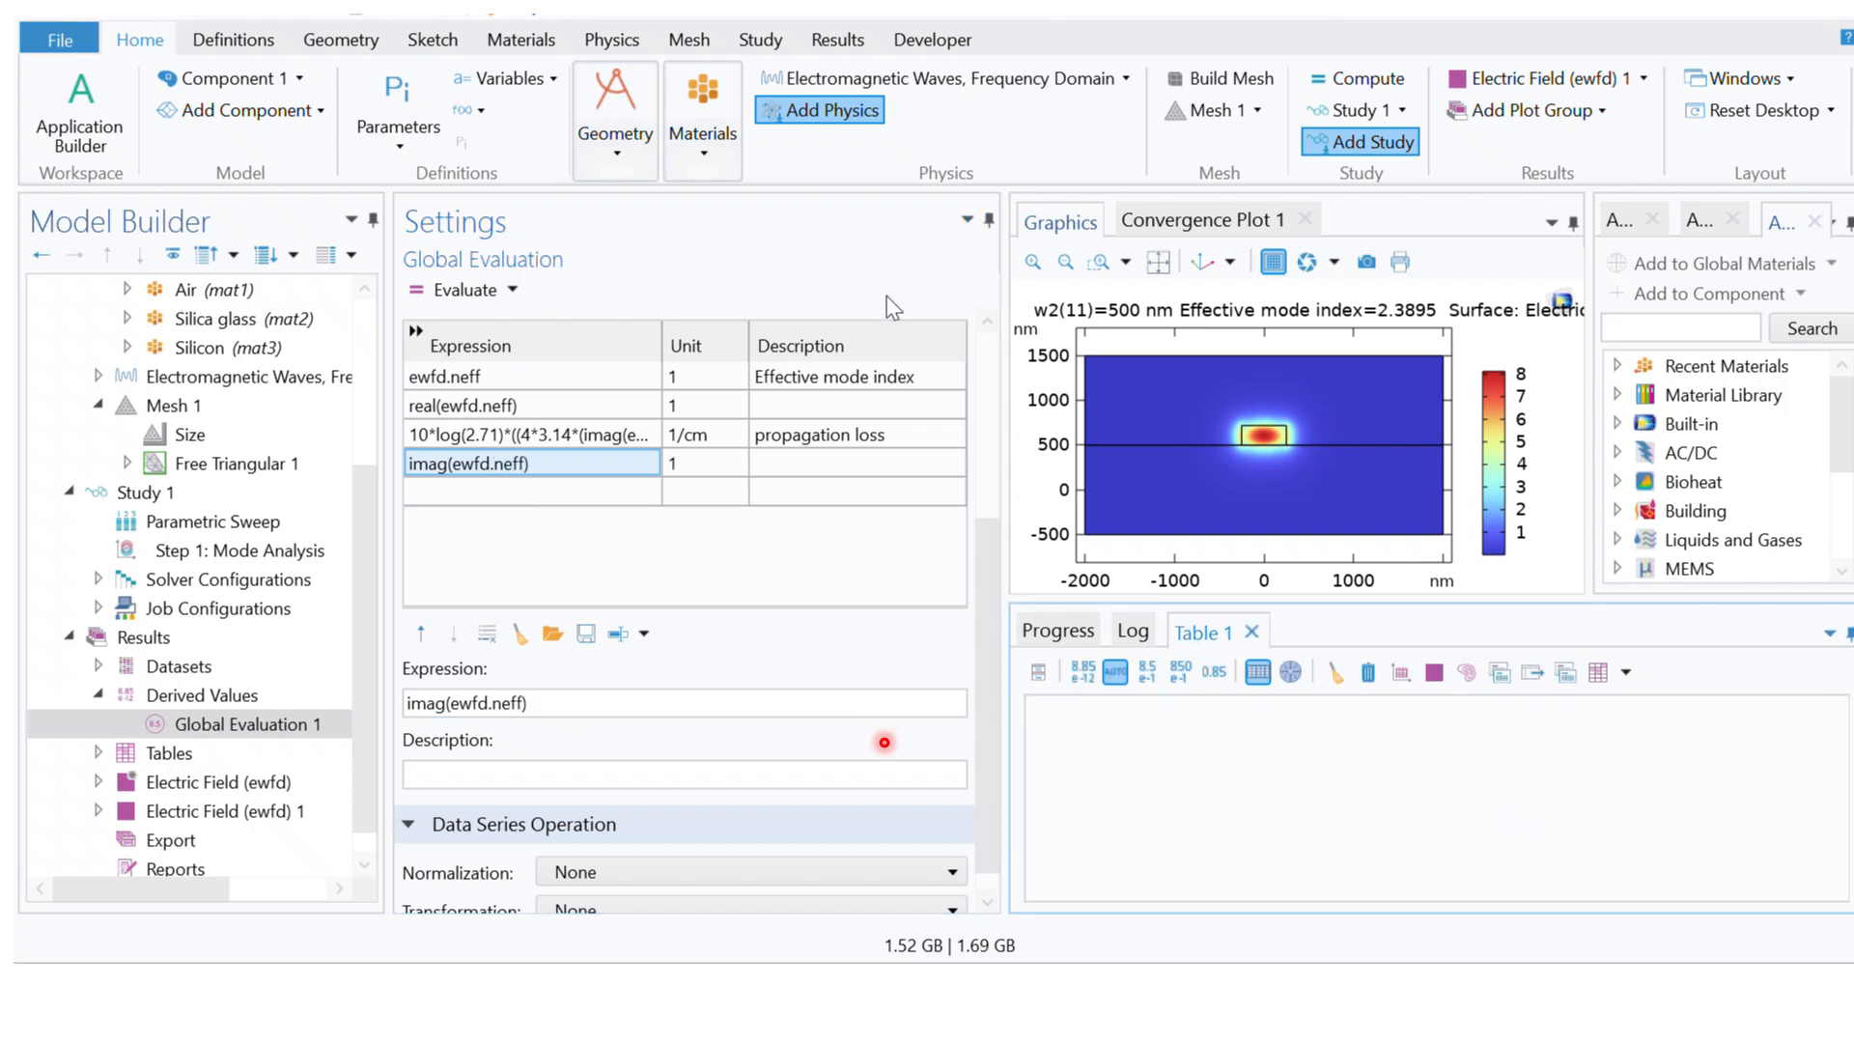
{"action": "left_click", "coordinate": [446, 289]}
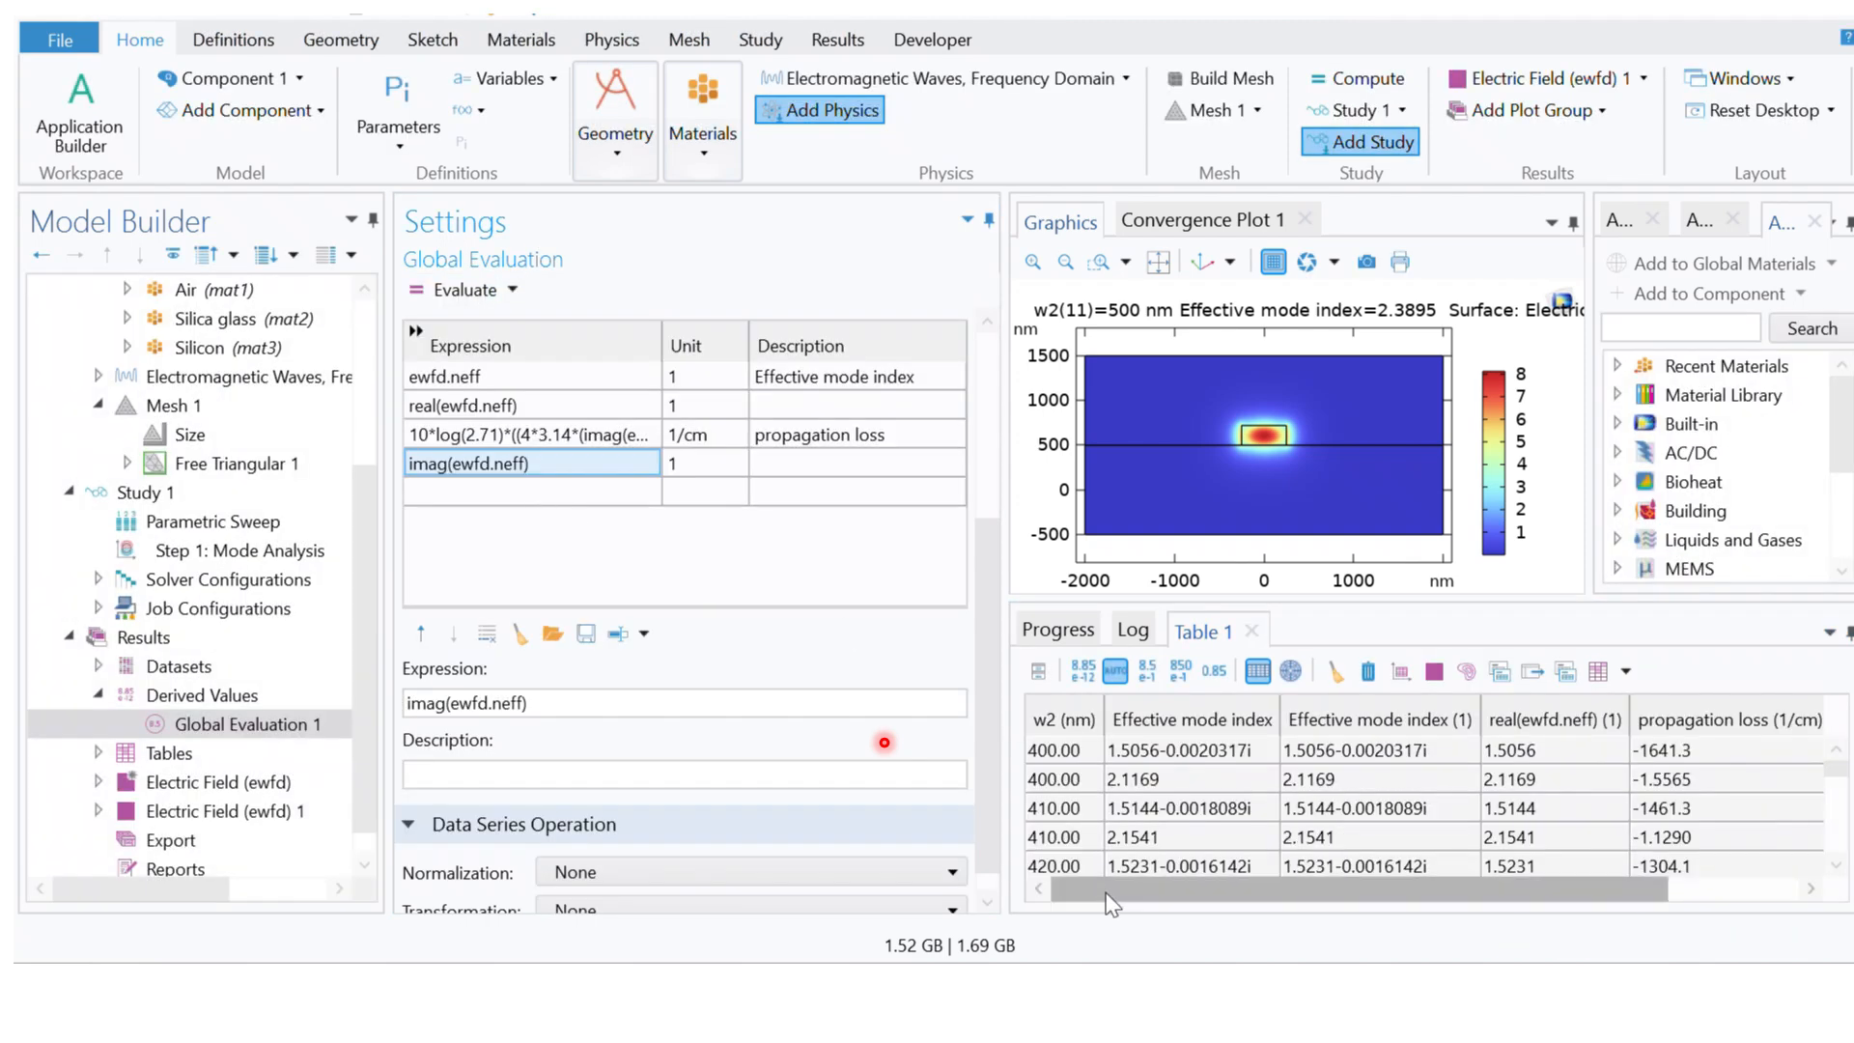
{"action": "left_click_drag", "start_coordinate": [1110, 890], "coordinate": [1280, 915]}
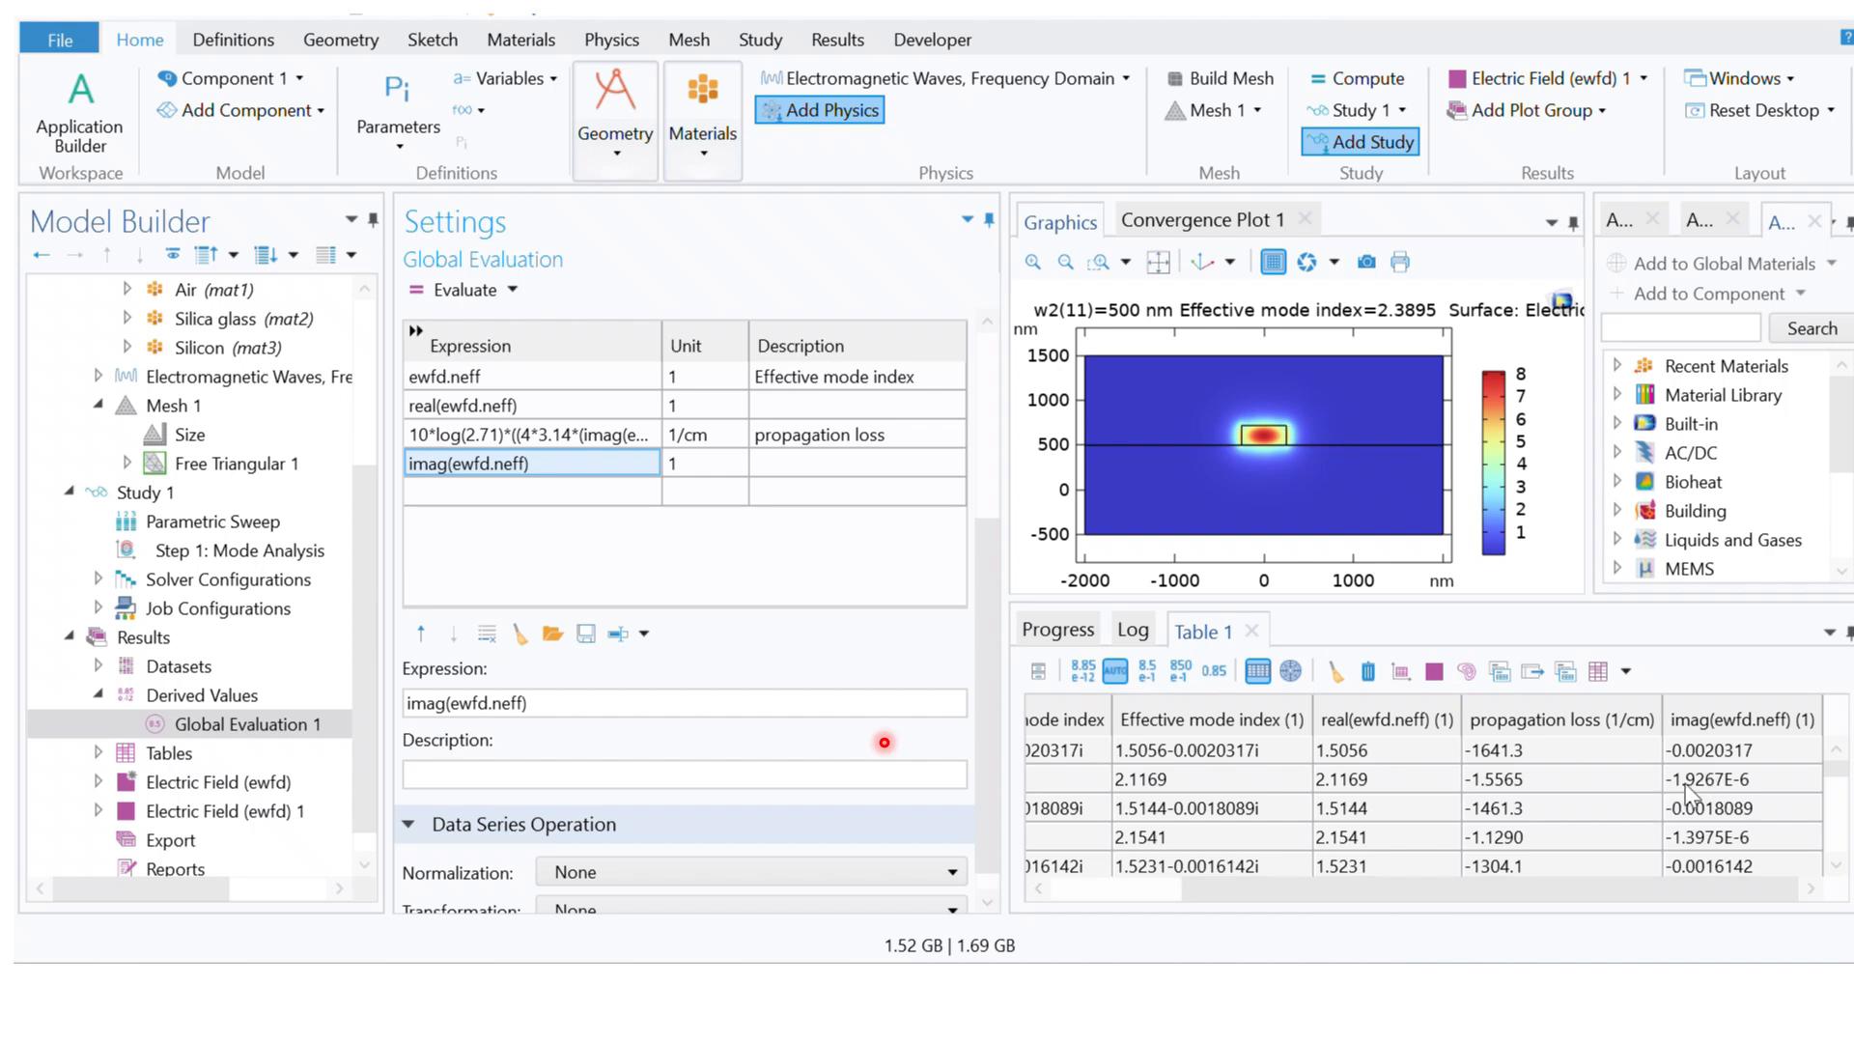
{"action": "left_click_drag", "start_coordinate": [1576, 904], "coordinate": [1229, 910]}
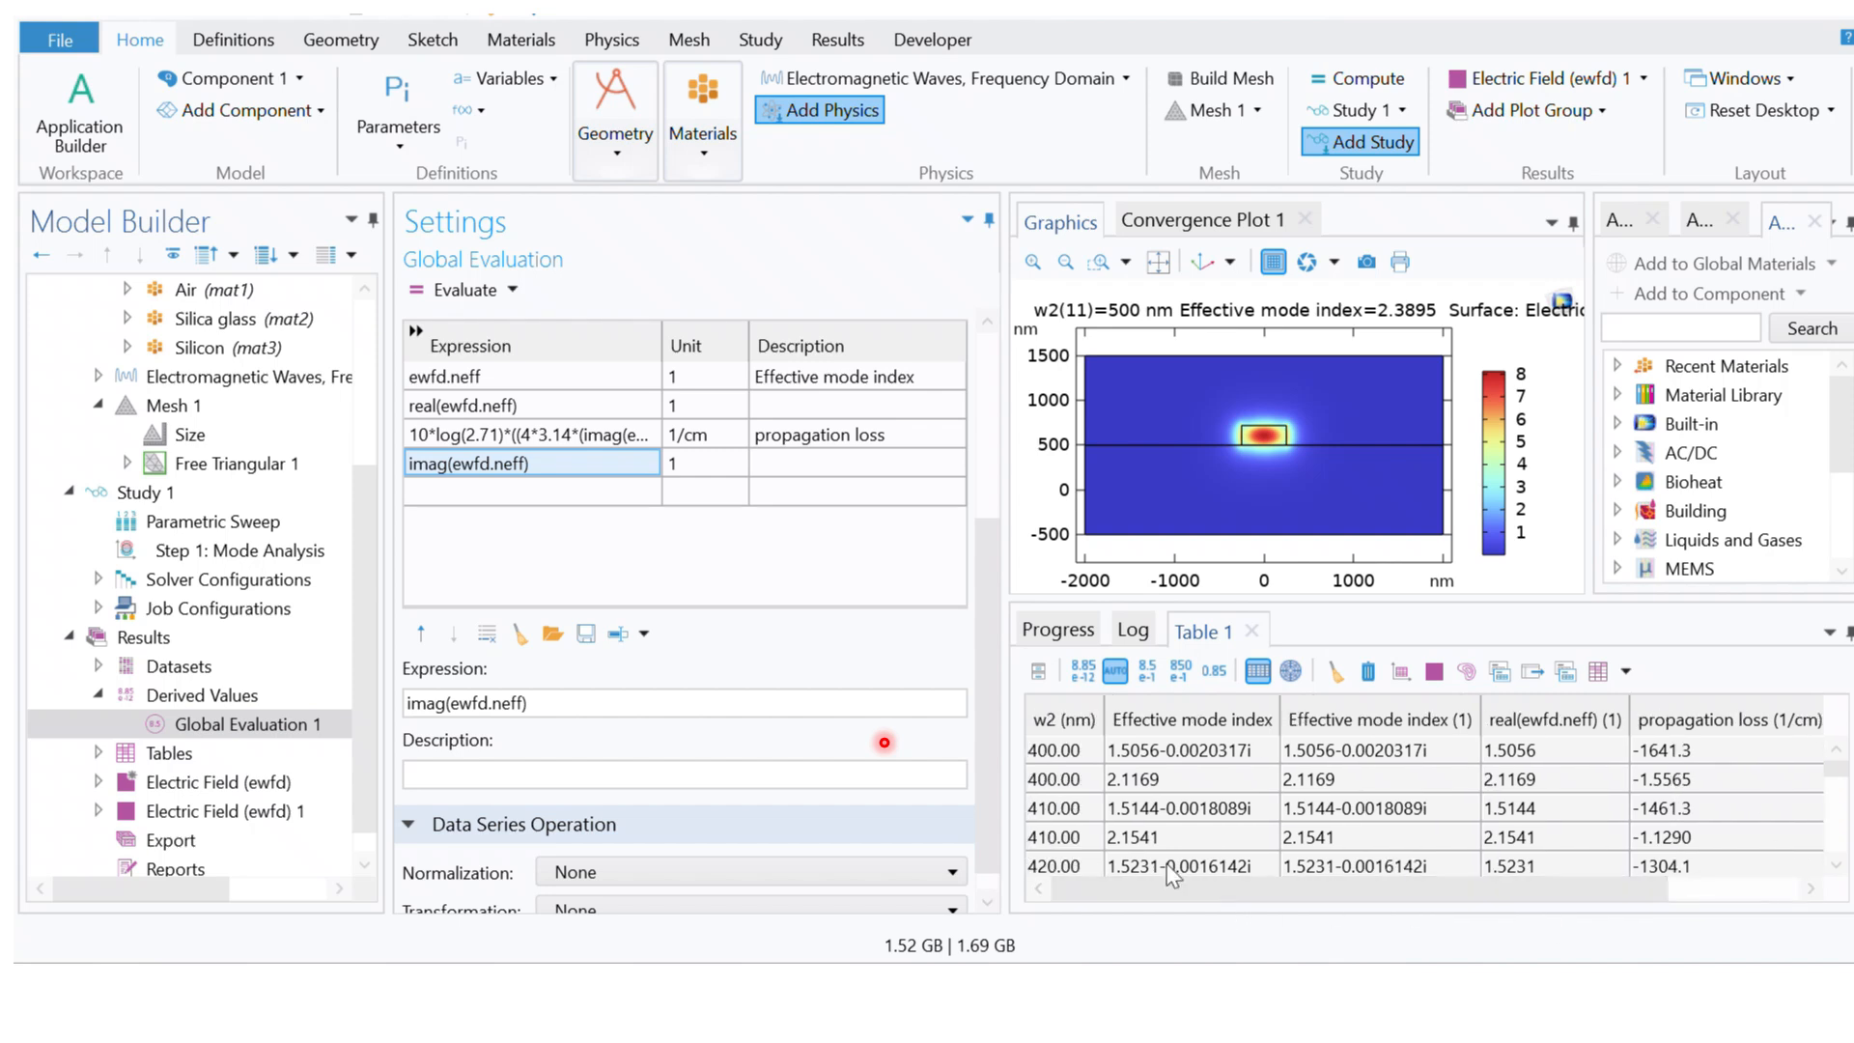